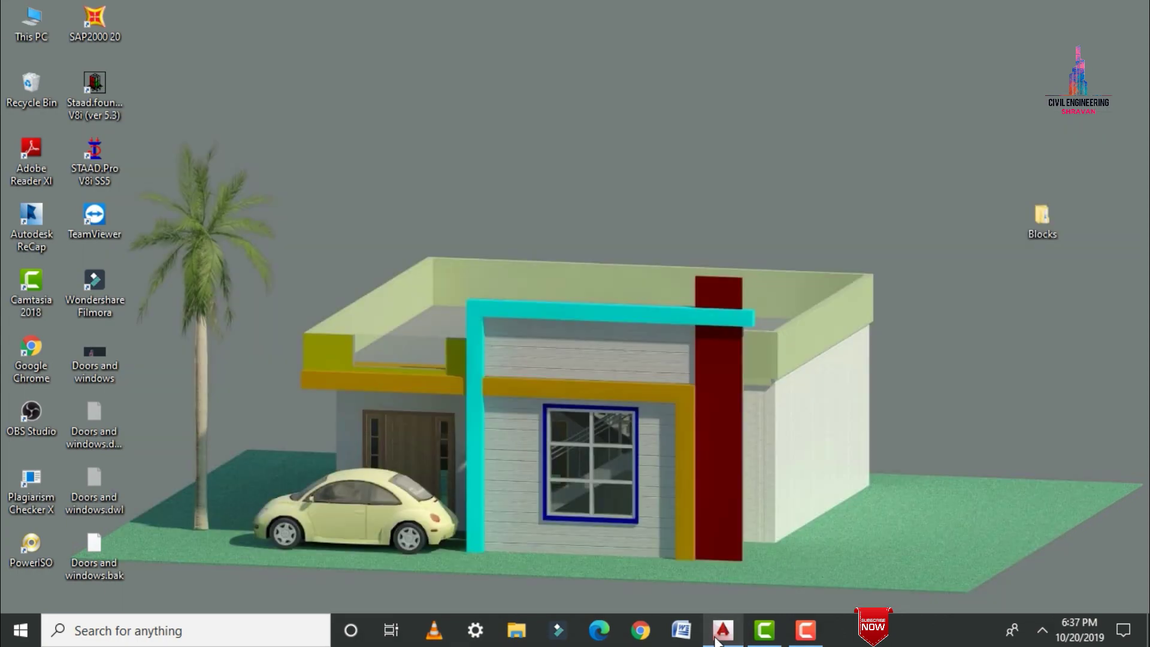
Switch to AutoCAD and examine the room layout and wall openings of the Doors and windows floor plan
click(717, 640)
scroll(645, 495, down, 1)
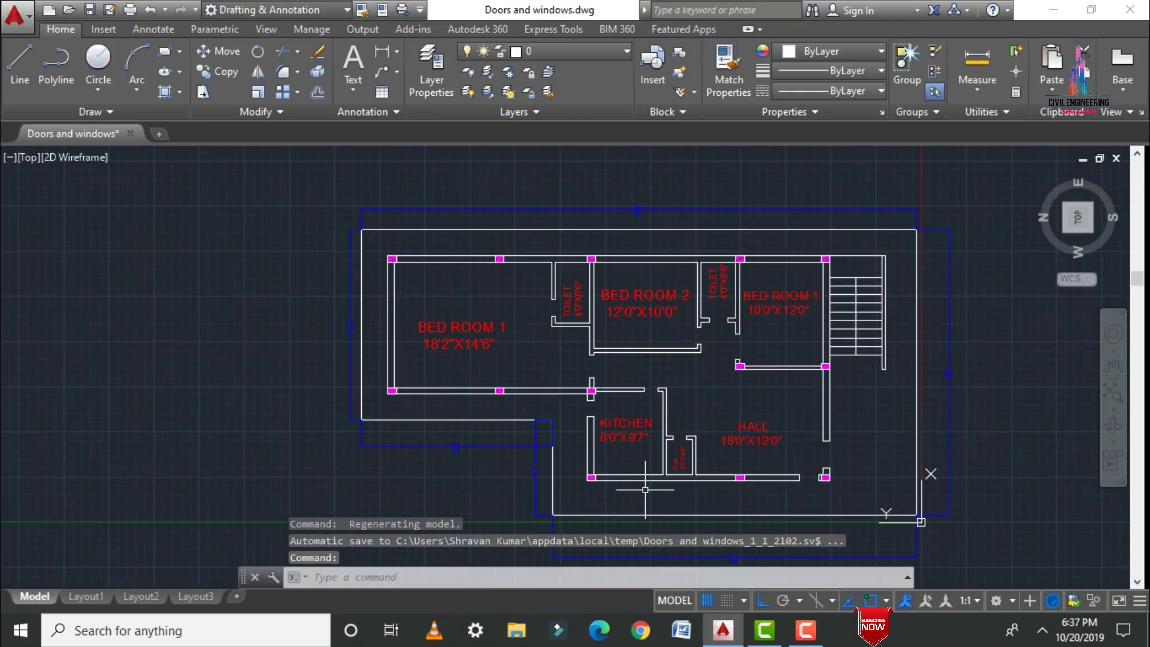
scroll(645, 494, up, 2)
scroll(618, 364, down, 2)
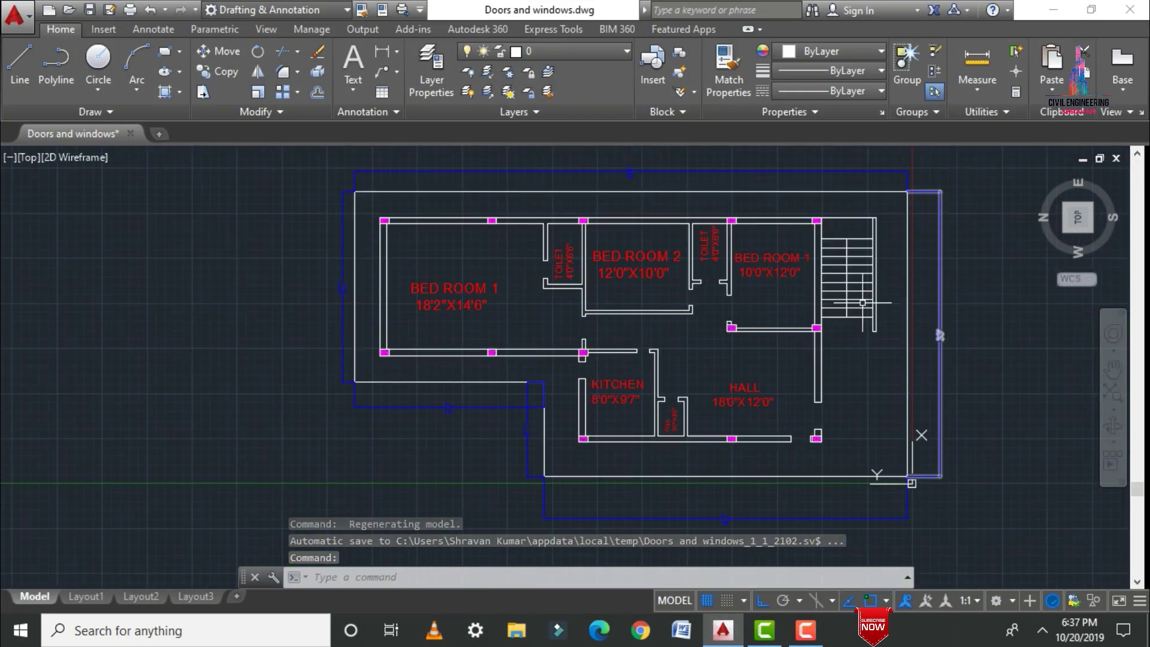
scroll(860, 303, up, 2)
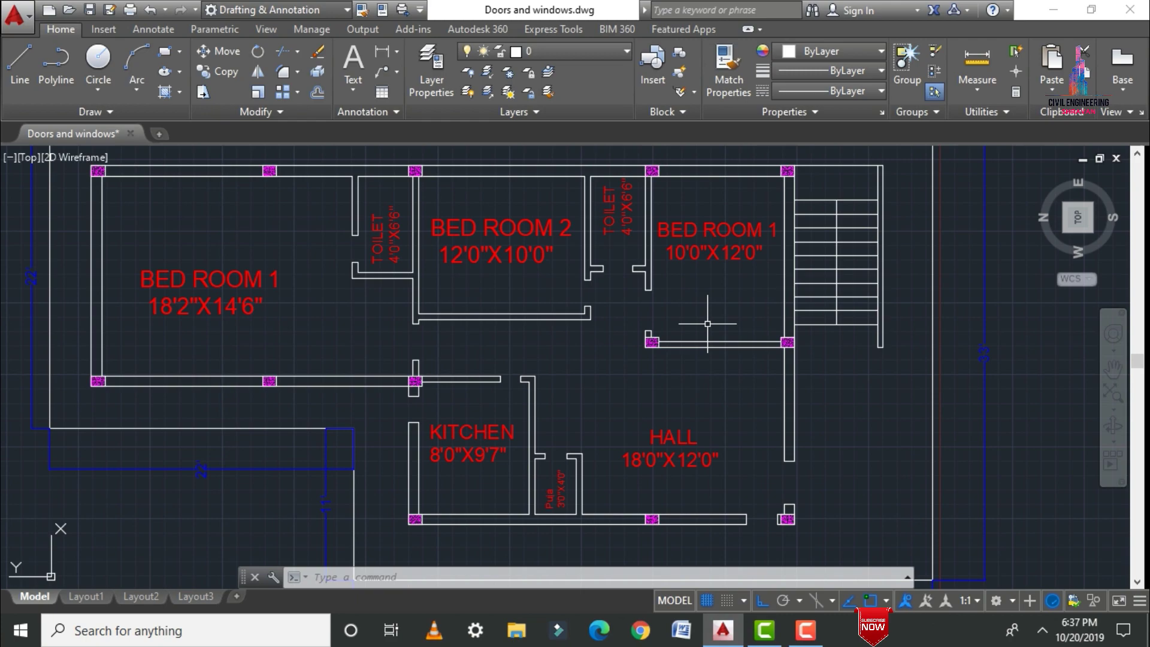
scroll(416, 352, down, 3)
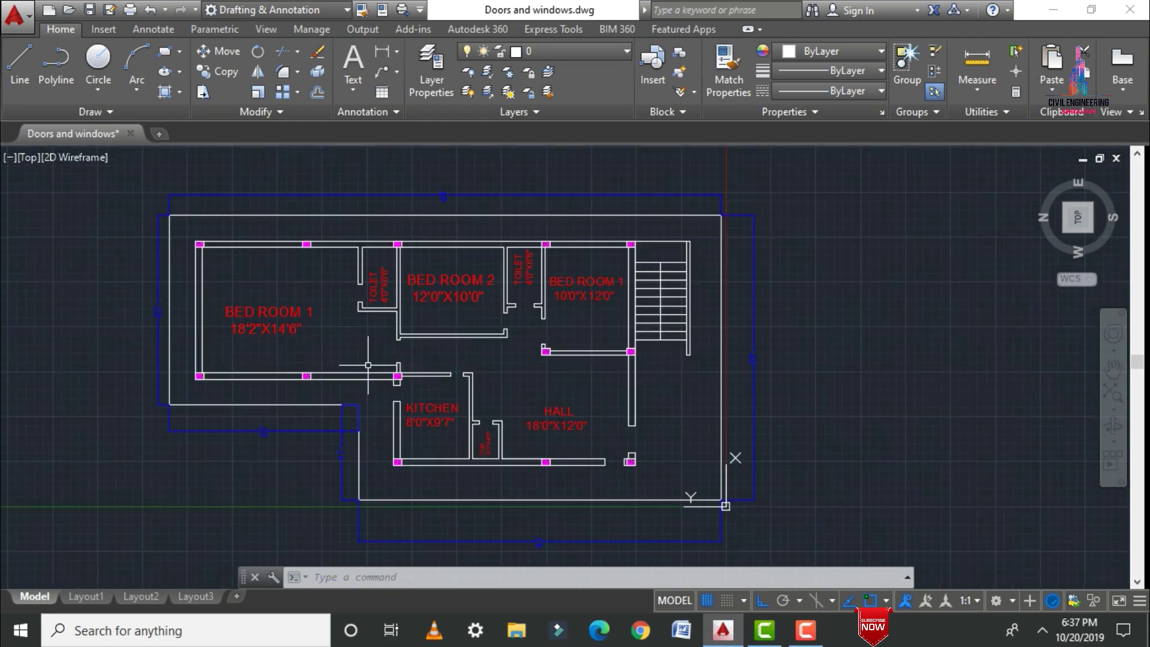
Open the Doors Plan drawing from the Doors subfolder of the desktop's Blocks folder
click(1052, 8)
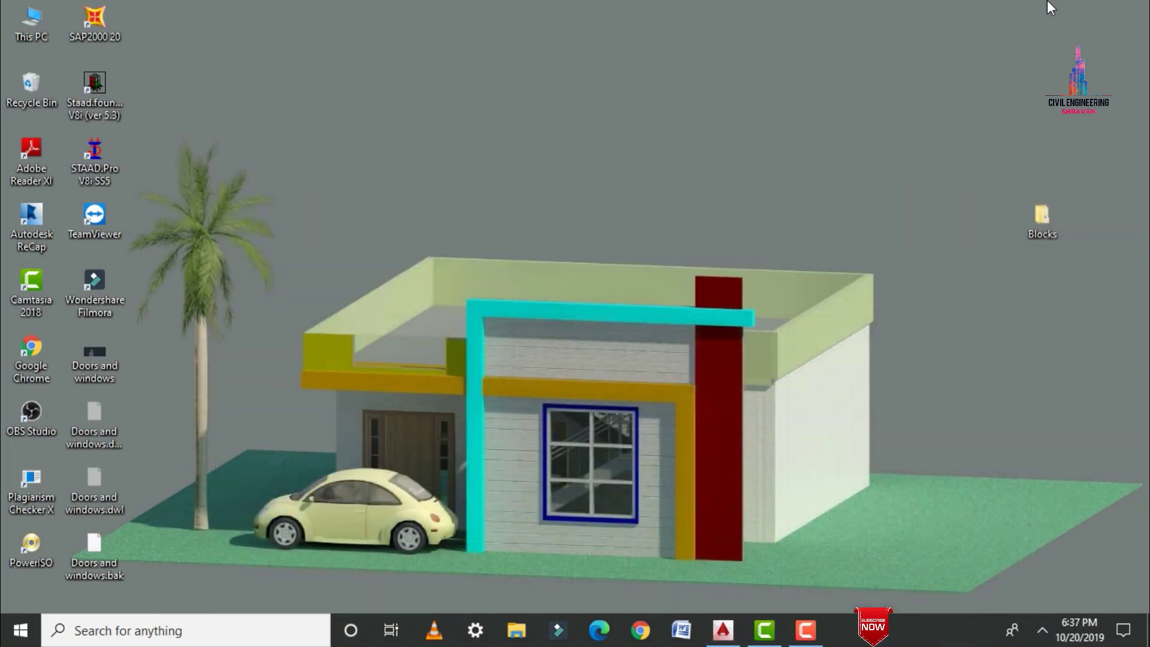
double_click(1046, 221)
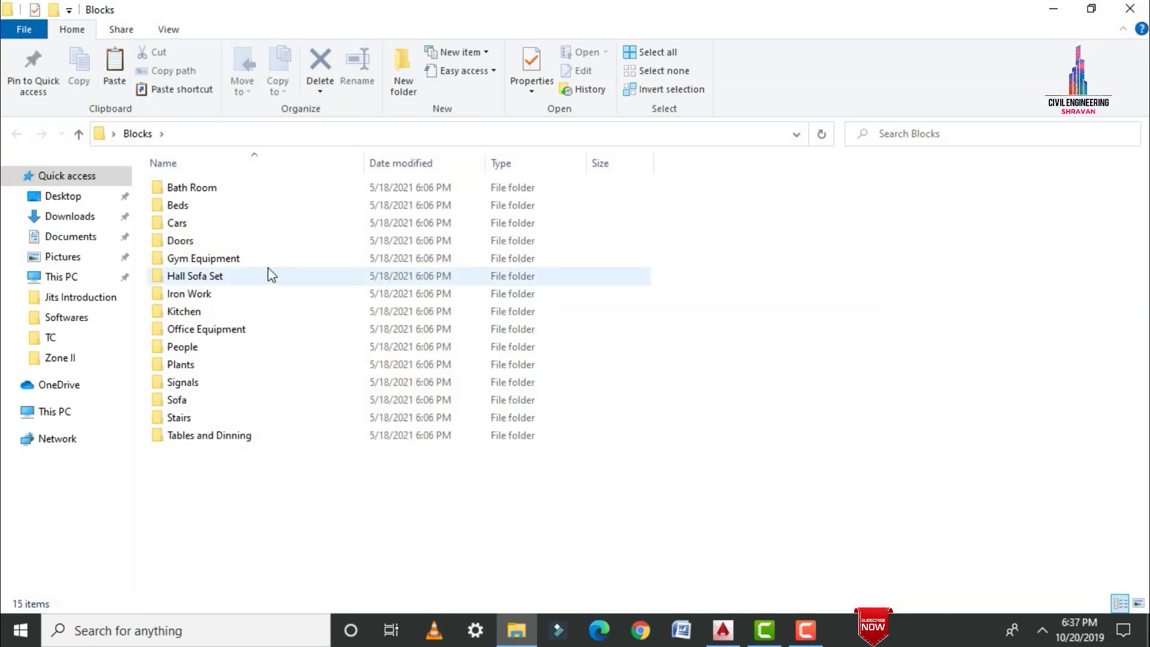
click(240, 246)
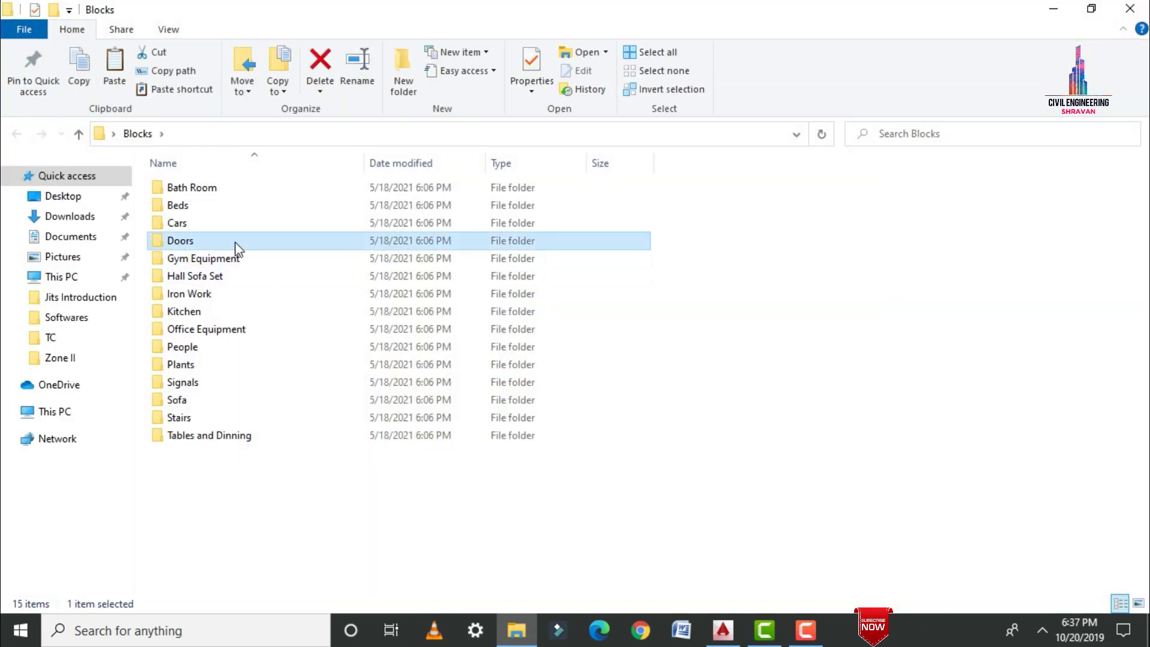
double_click(235, 246)
click(238, 206)
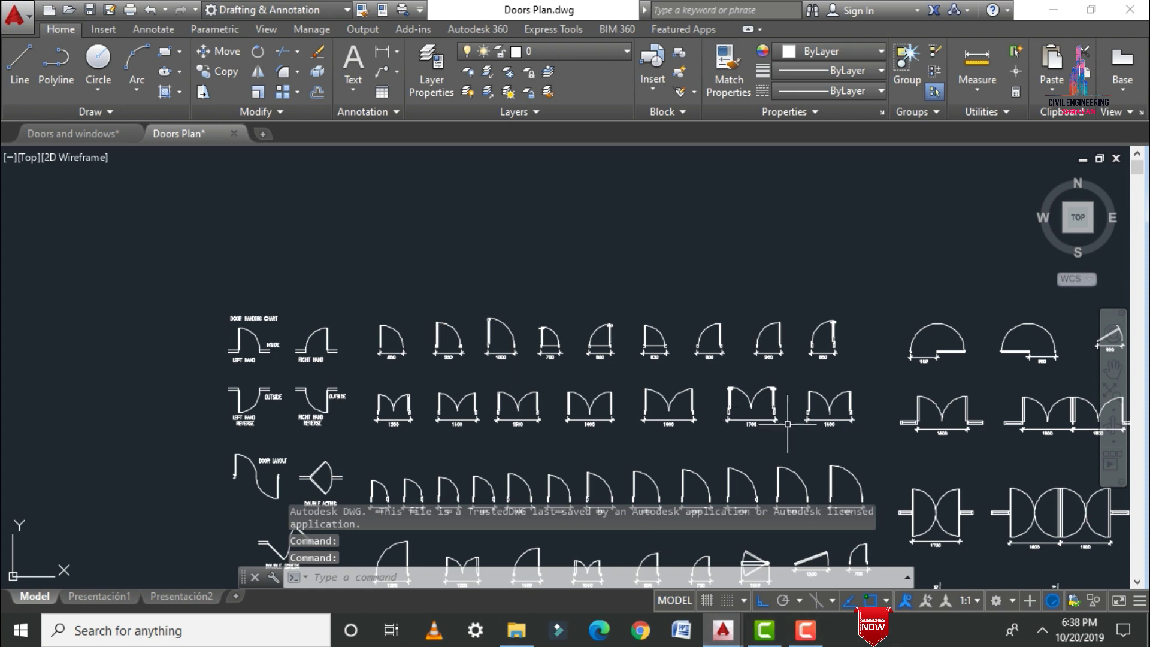
Copy the 1500 double door block from the second row of doors to the clipboard
scroll(682, 398, up, 8)
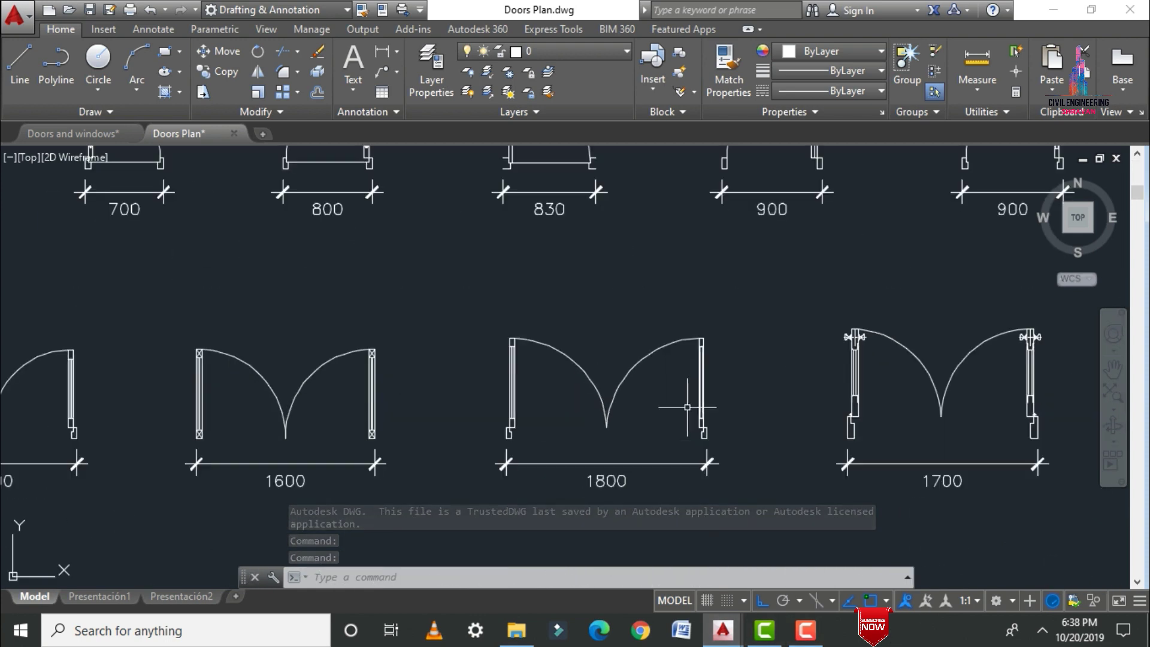
scroll(724, 380, down, 5)
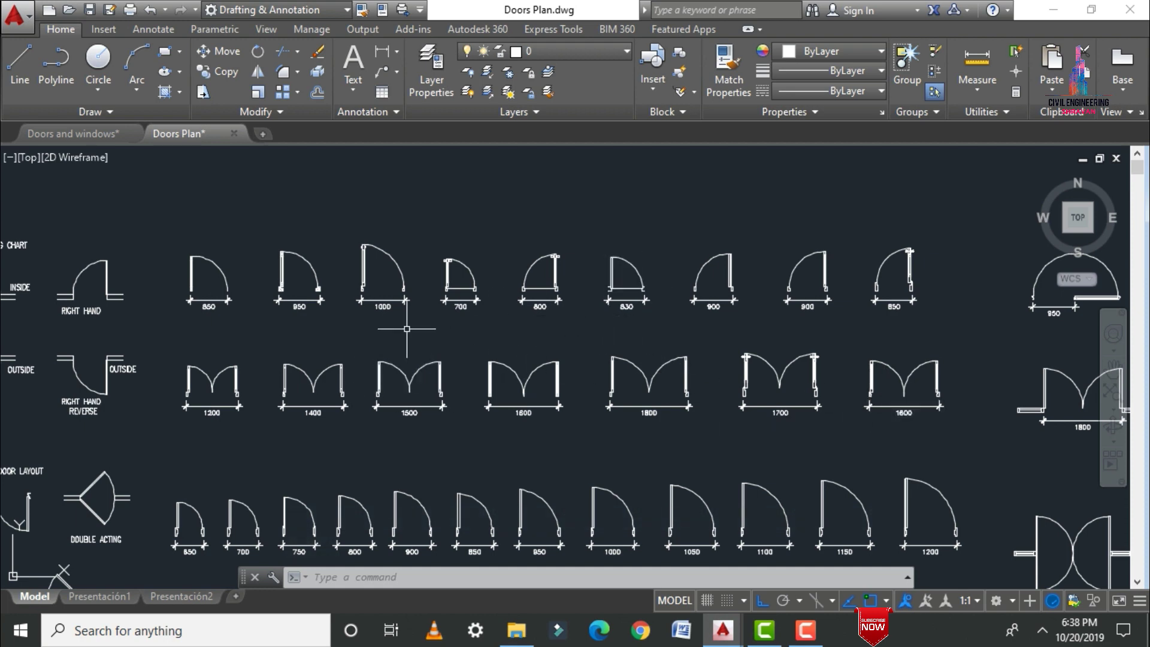
scroll(797, 328, up, 6)
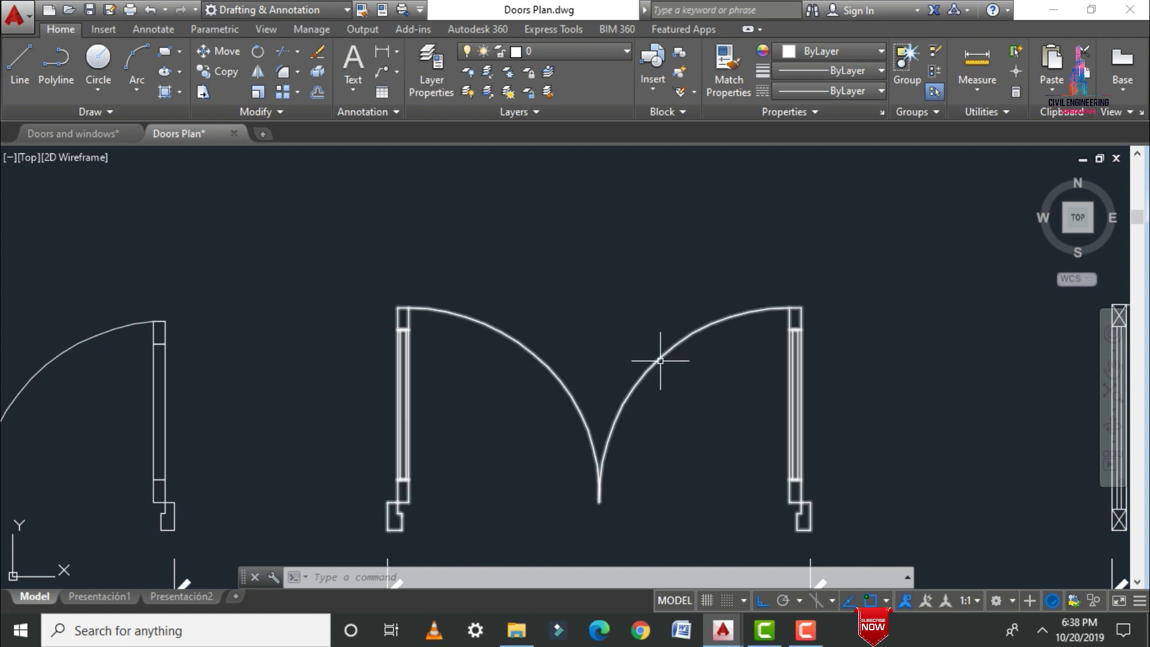
click(661, 341)
key(ctrl+c)
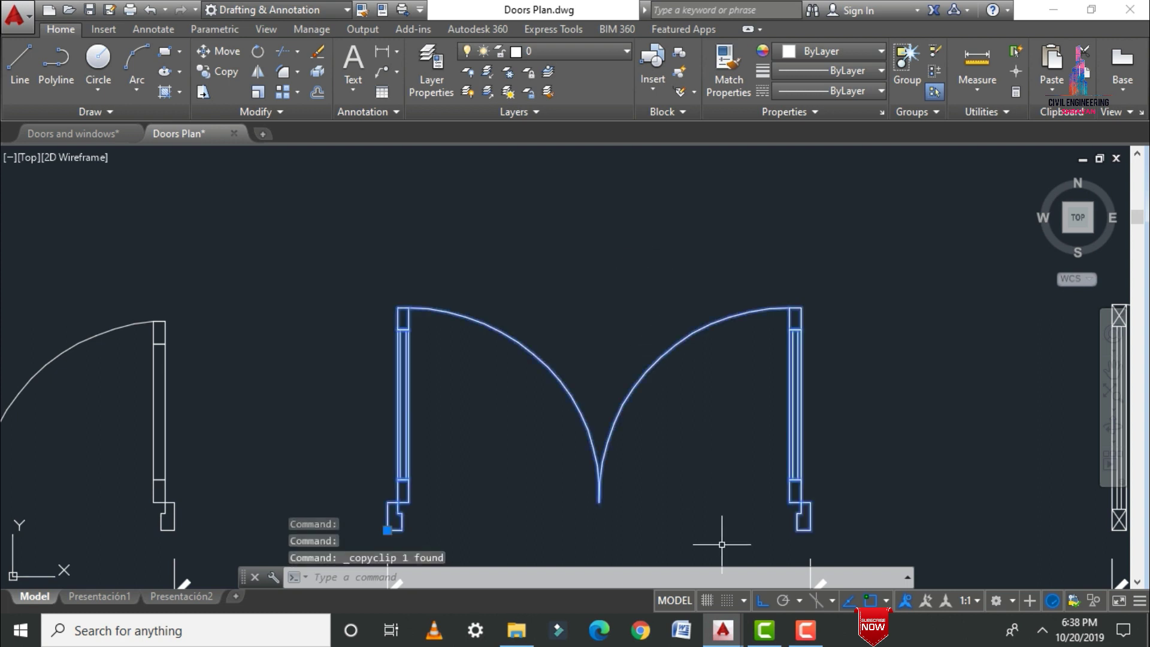
Switch to the Doors and windows drawing and paste the double door with its insertion point outside the plan, beyond the staircase side
mouse_move(723, 630)
click(591, 545)
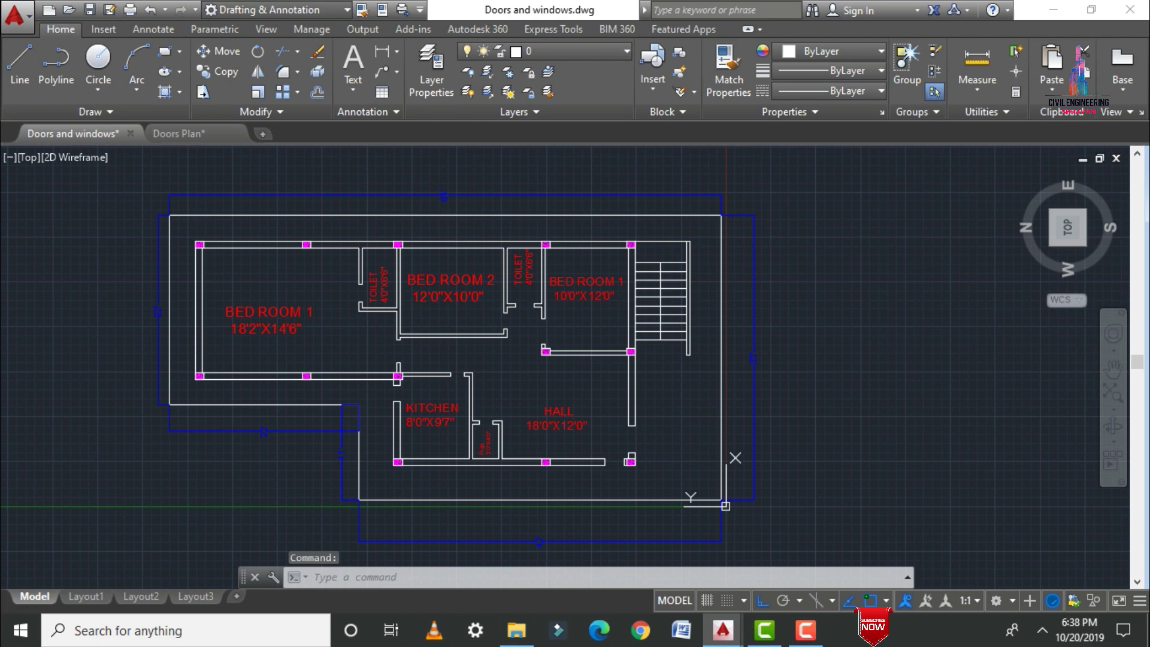
key(ctrl+v)
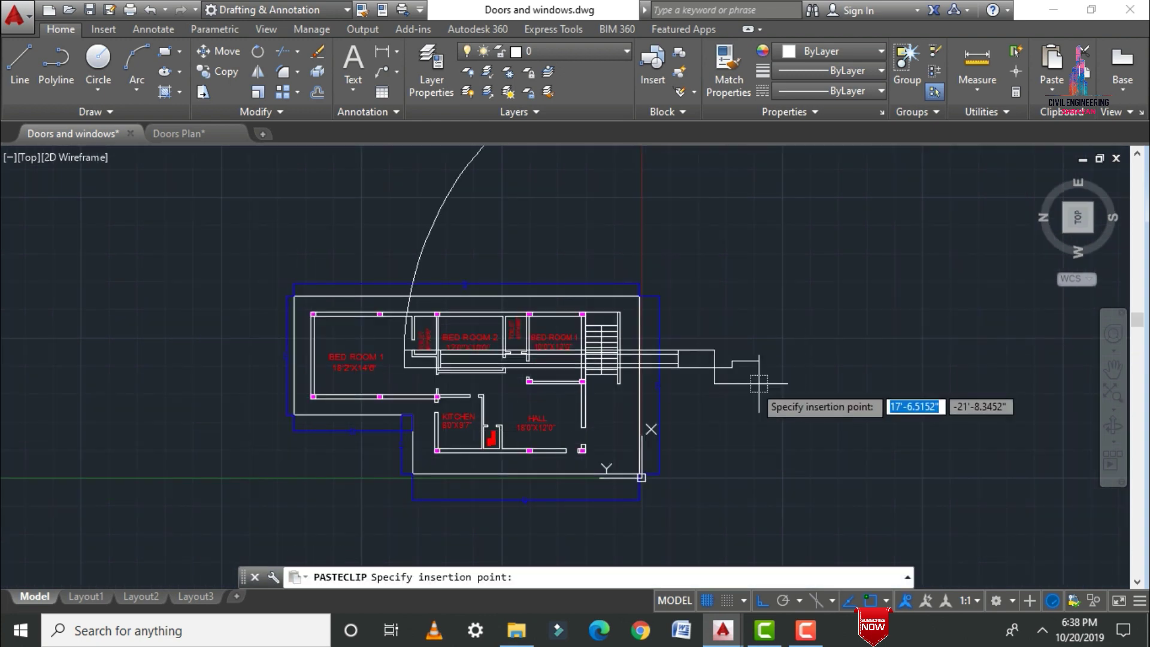
click(841, 446)
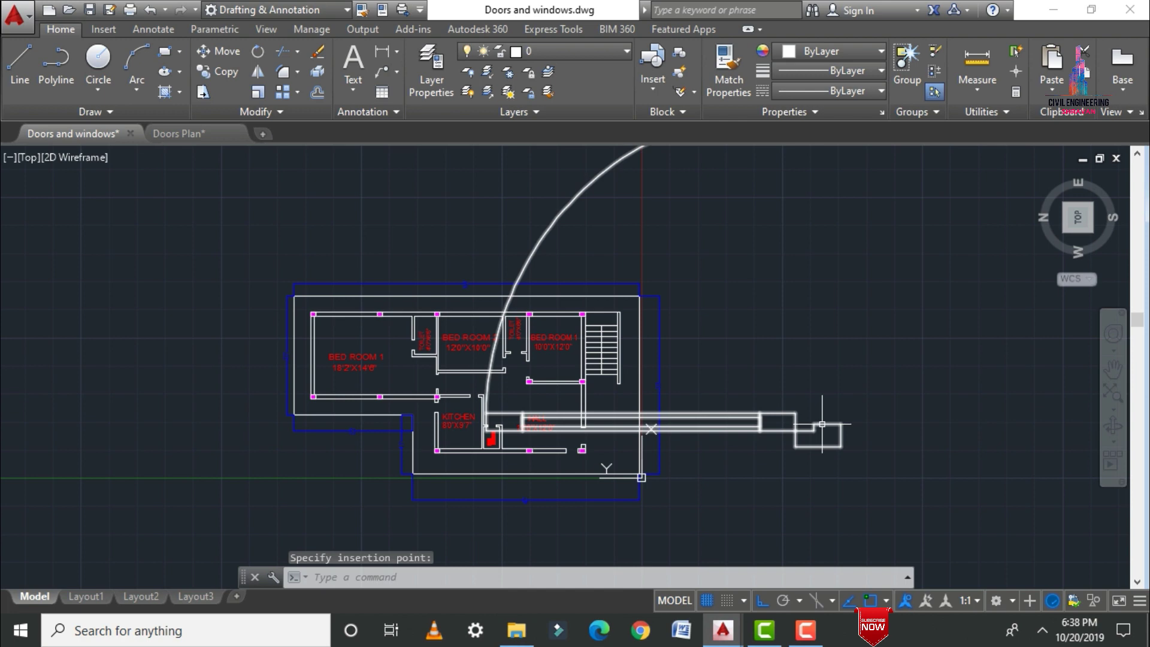
Set the pasted double door's Scale X and Scale Y to 10 in its properties
click(821, 424)
right_click(823, 431)
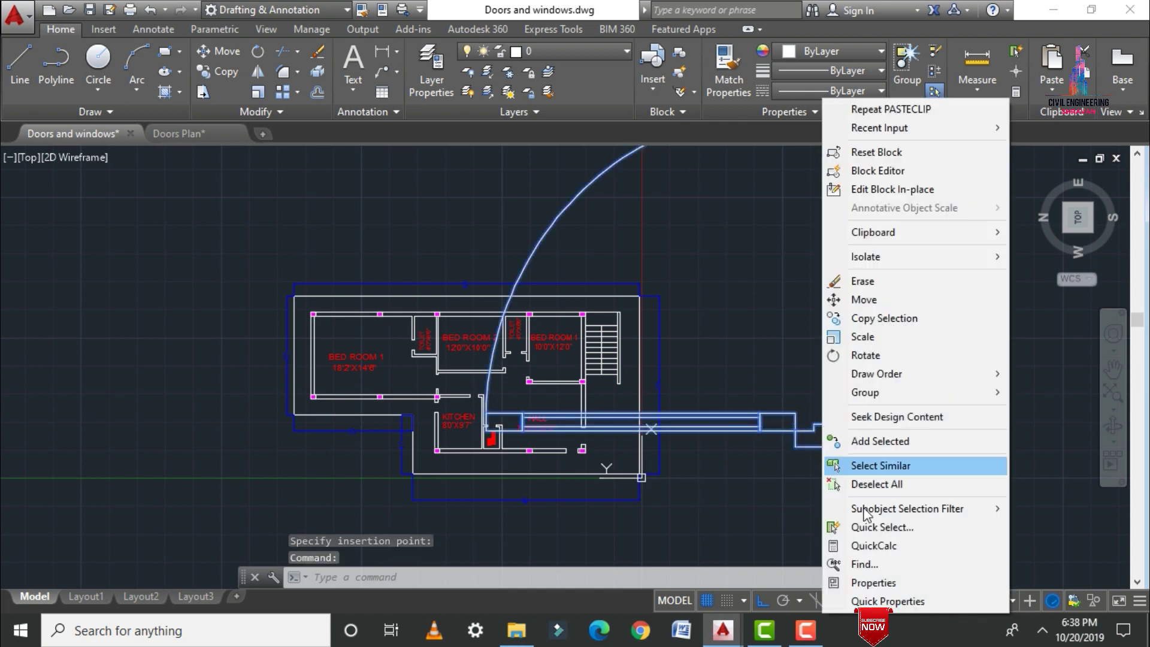
click(863, 587)
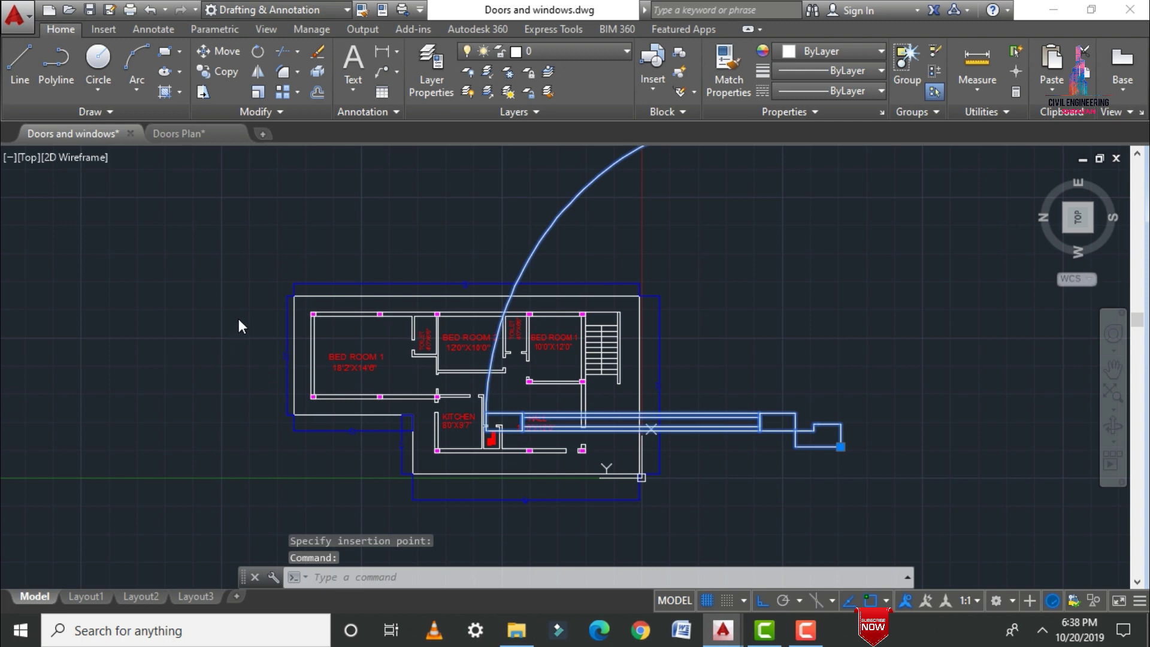
click(146, 326)
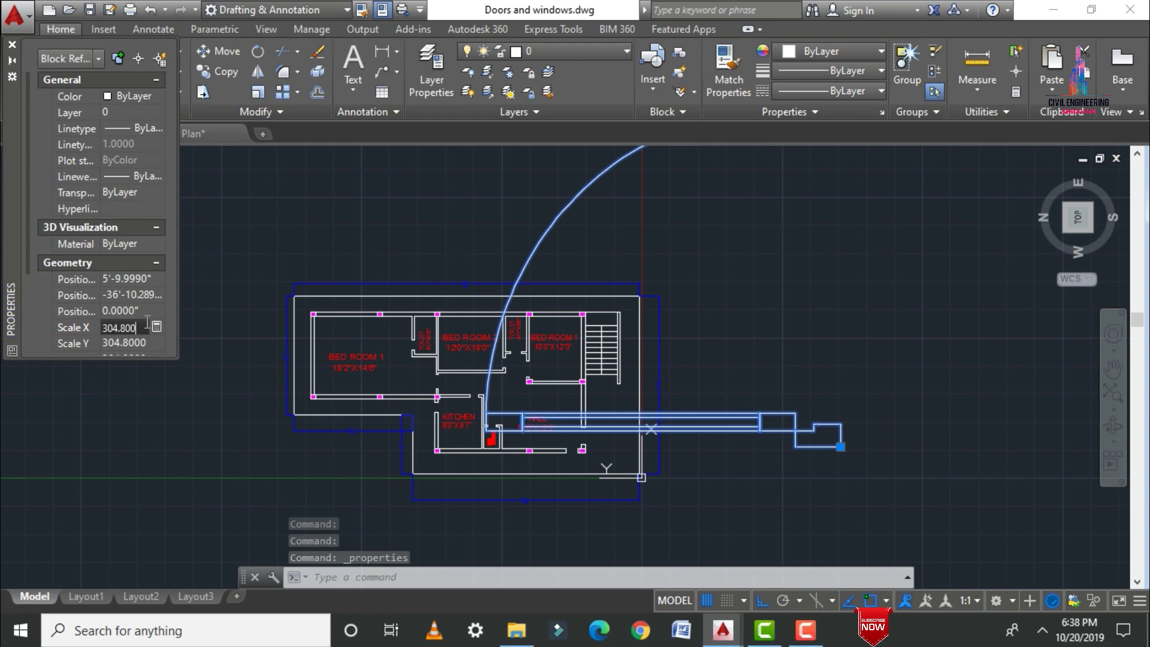
text(10)
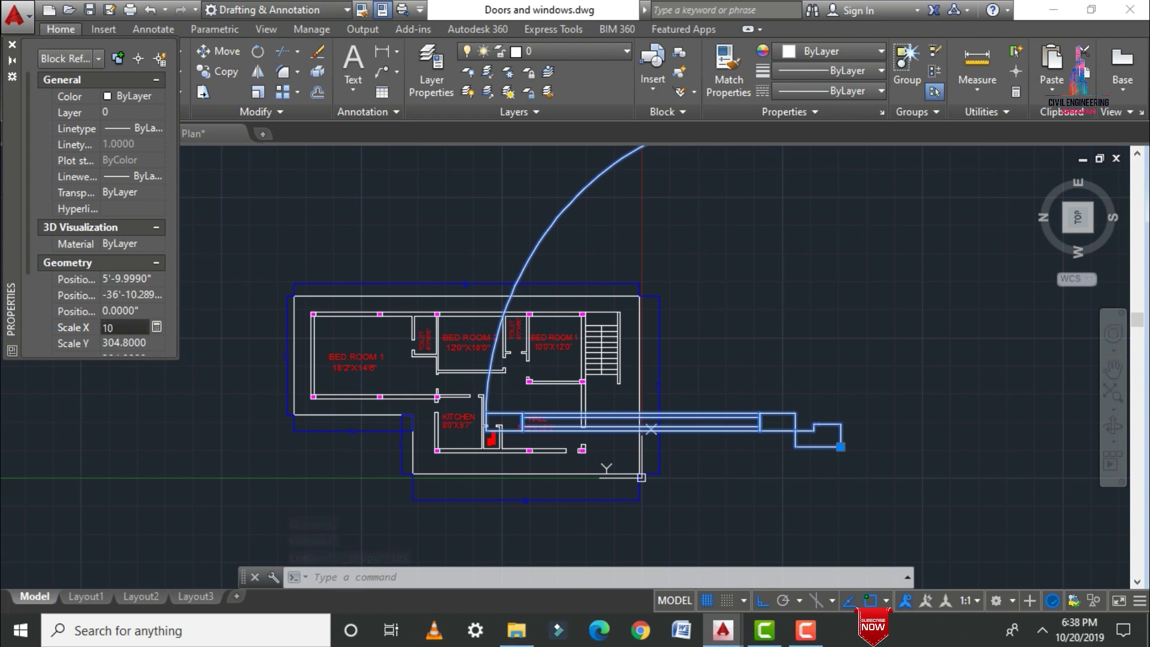
click(149, 341)
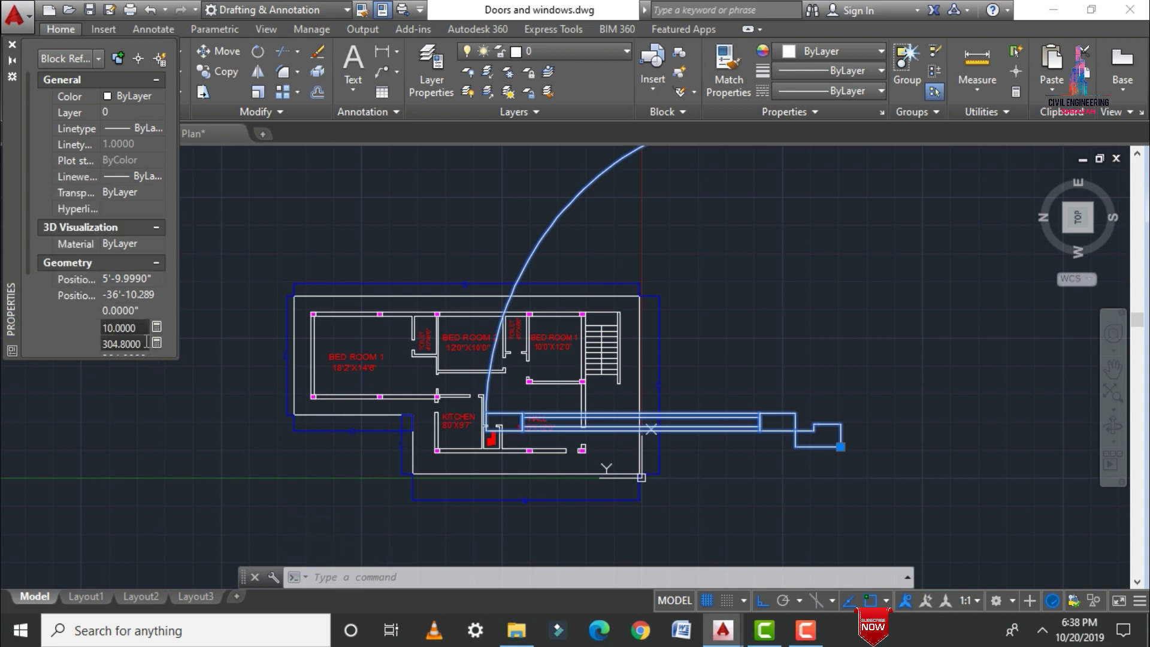
text(10)
key(Return)
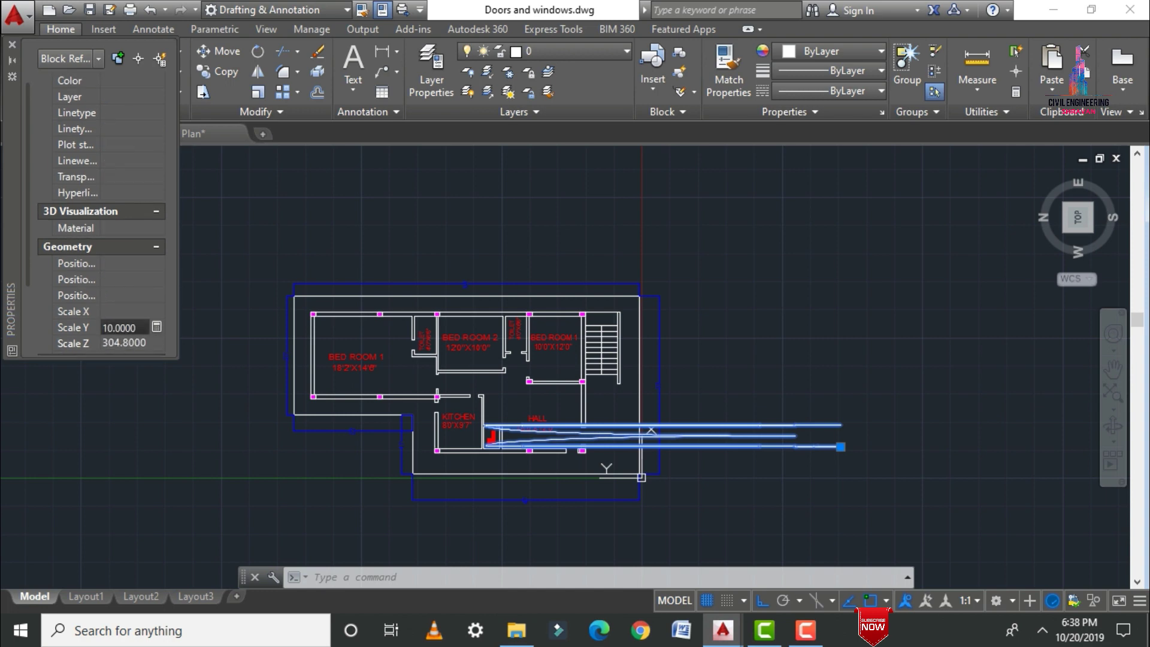
scroll(799, 448, up, 2)
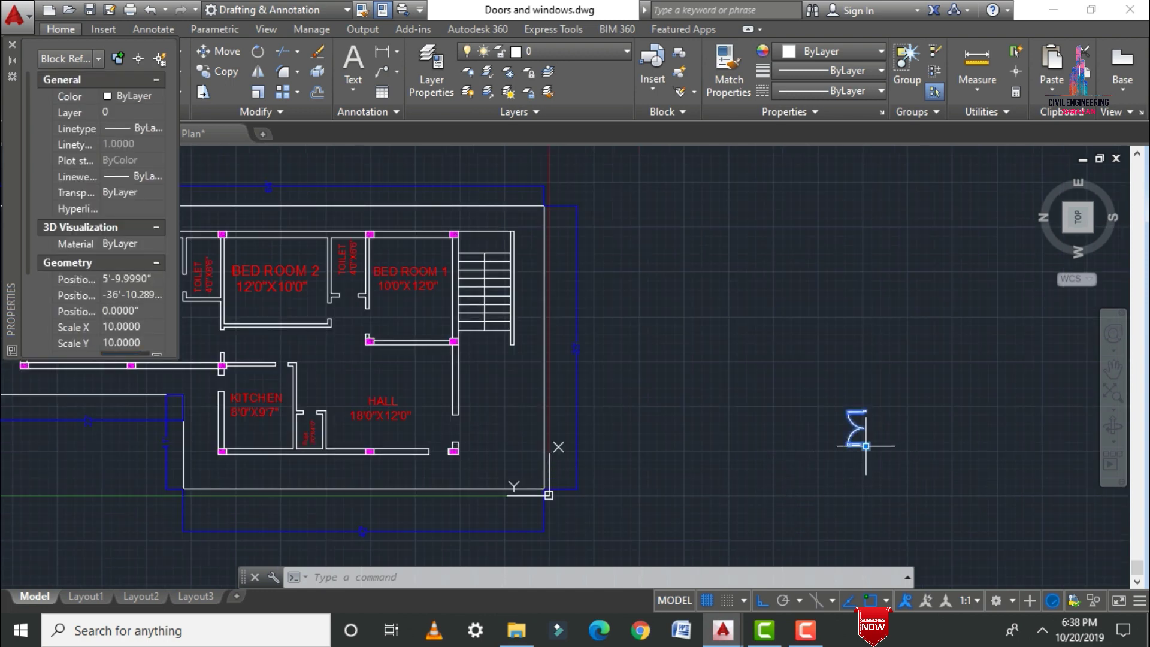
scroll(870, 445, up, 2)
key(Escape)
Move the double door by its frame corner, with Ortho off, to just outside the hall's entrance opening
text(m)
key(Return)
scroll(892, 442, up, 6)
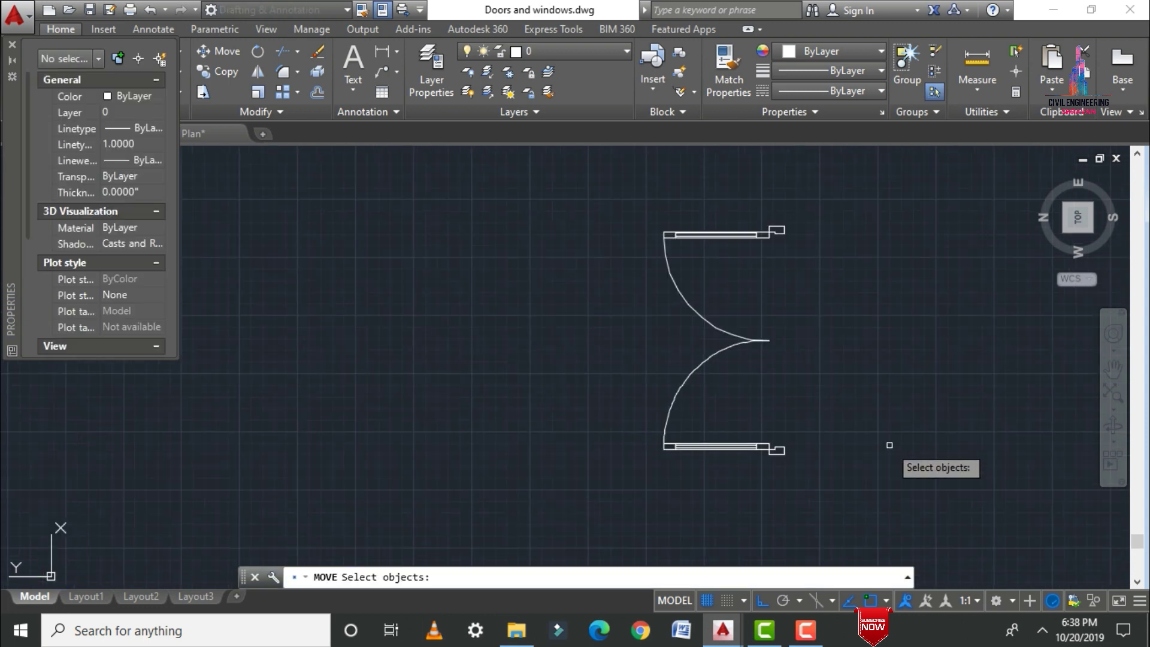
click(755, 442)
key(Return)
scroll(803, 441, up, 2)
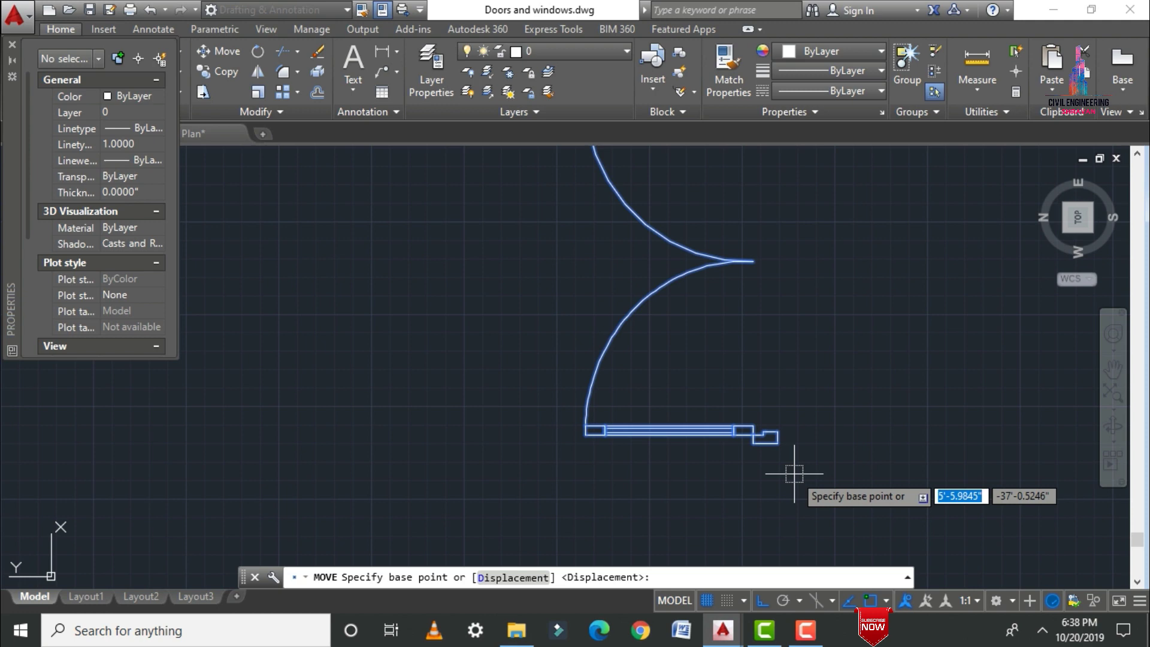
click(777, 442)
scroll(889, 417, down, 8)
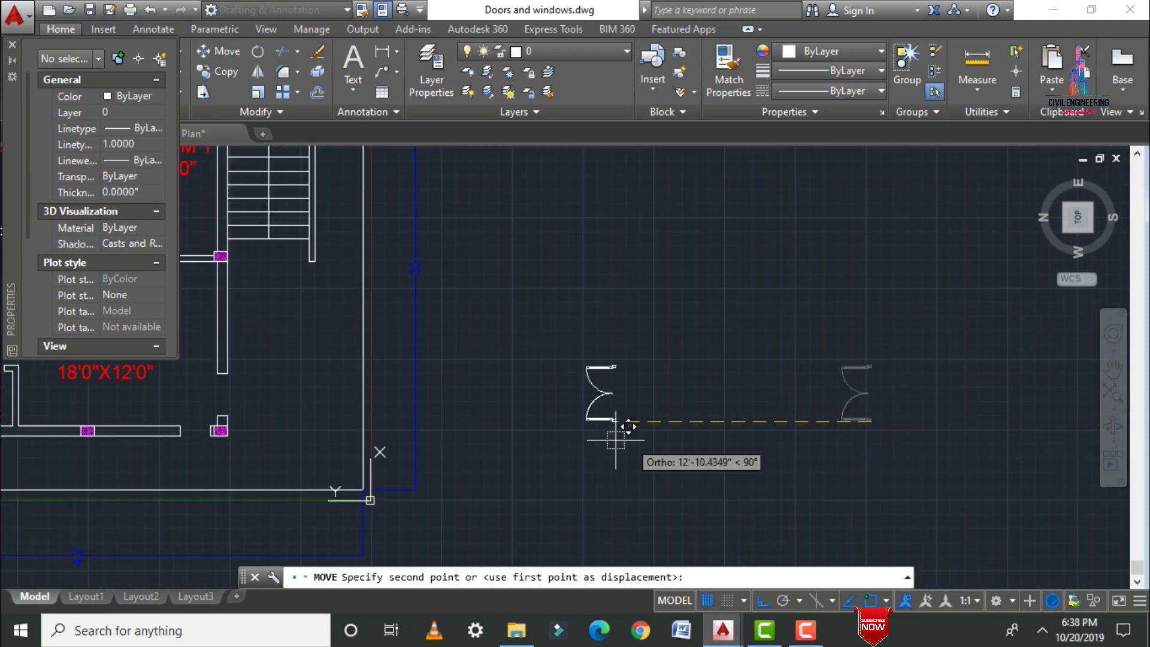
key(F8)
scroll(324, 419, up, 6)
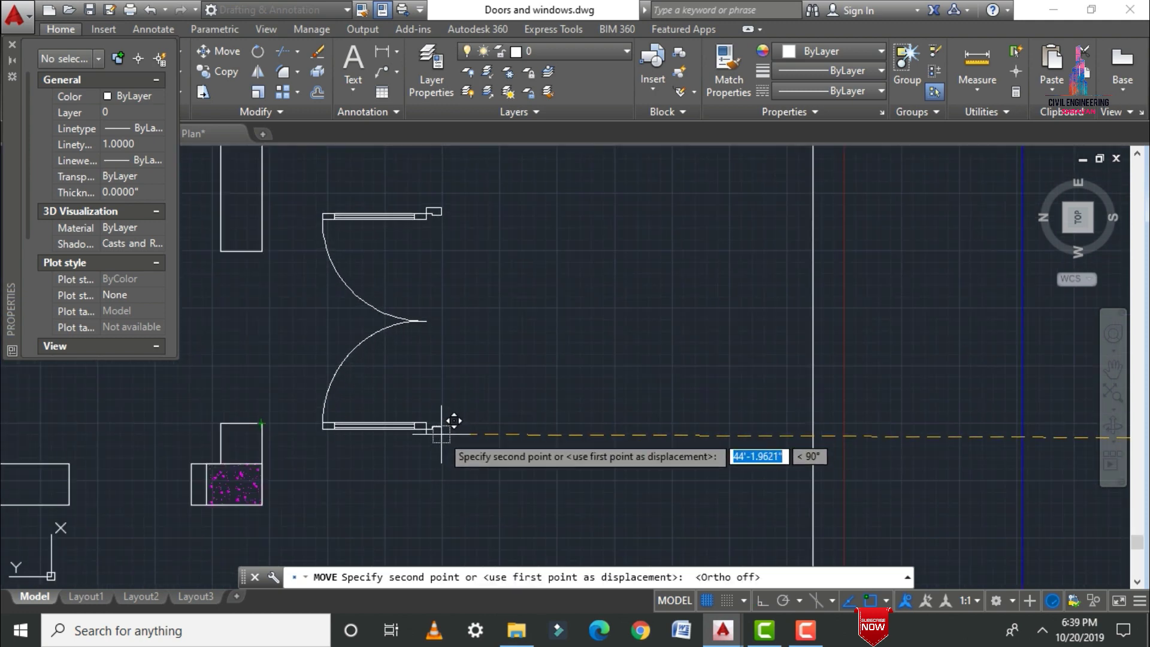
click(441, 434)
Set the double door's Scale X and Scale Y to 7
scroll(446, 437, down, 2)
click(426, 432)
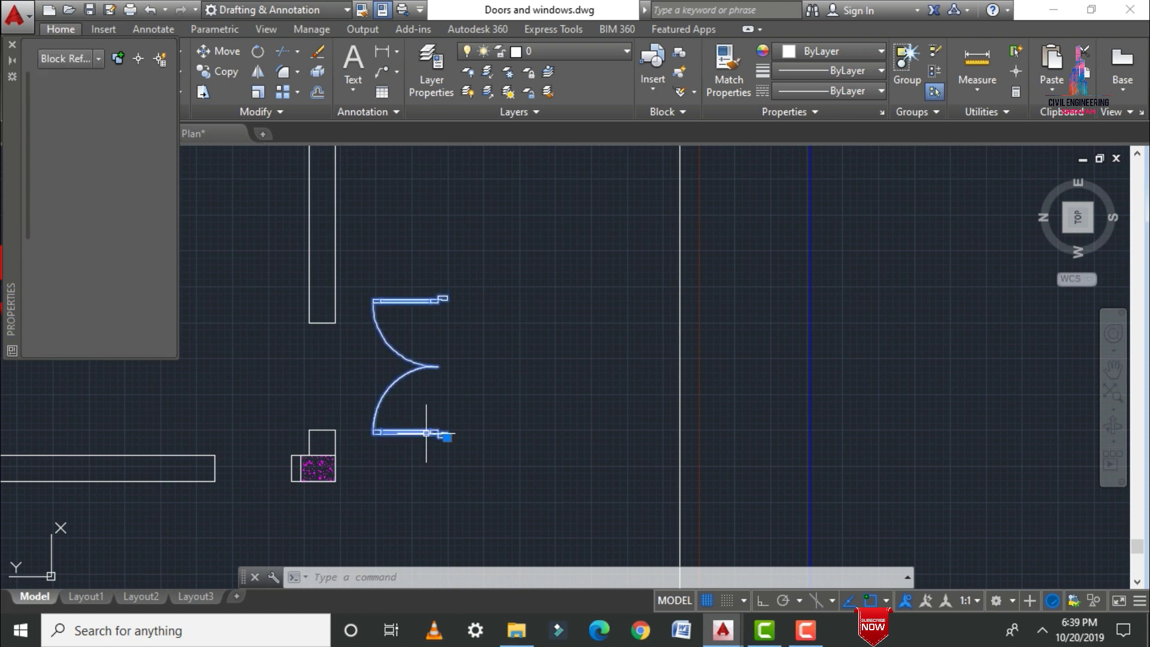
click(143, 328)
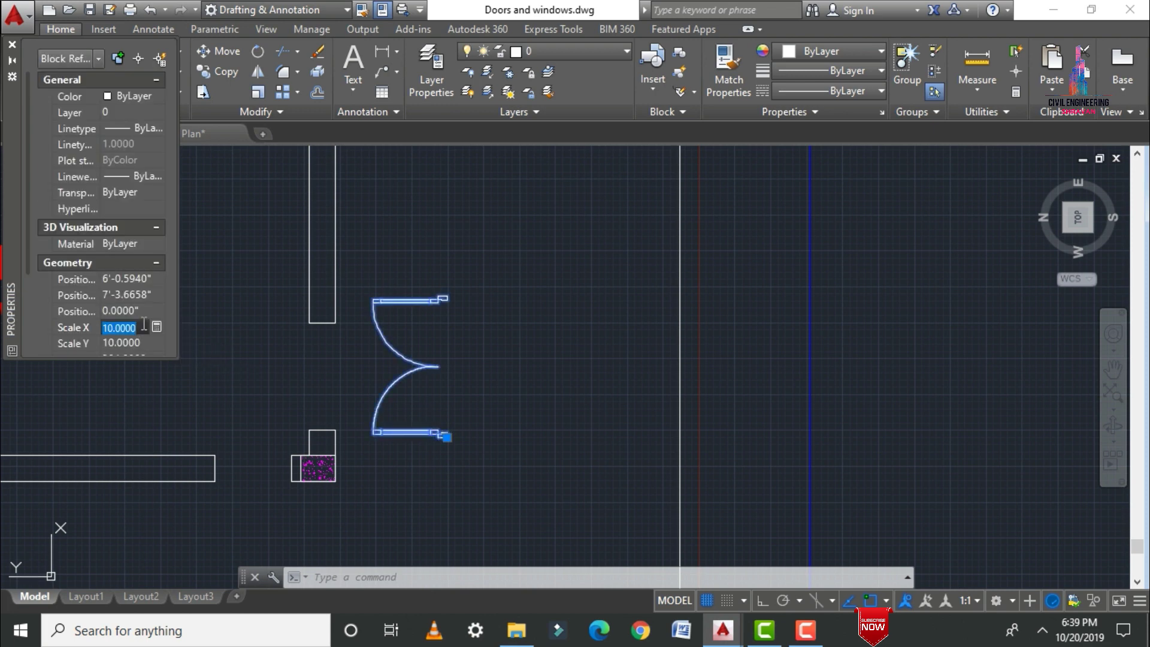
text(7)
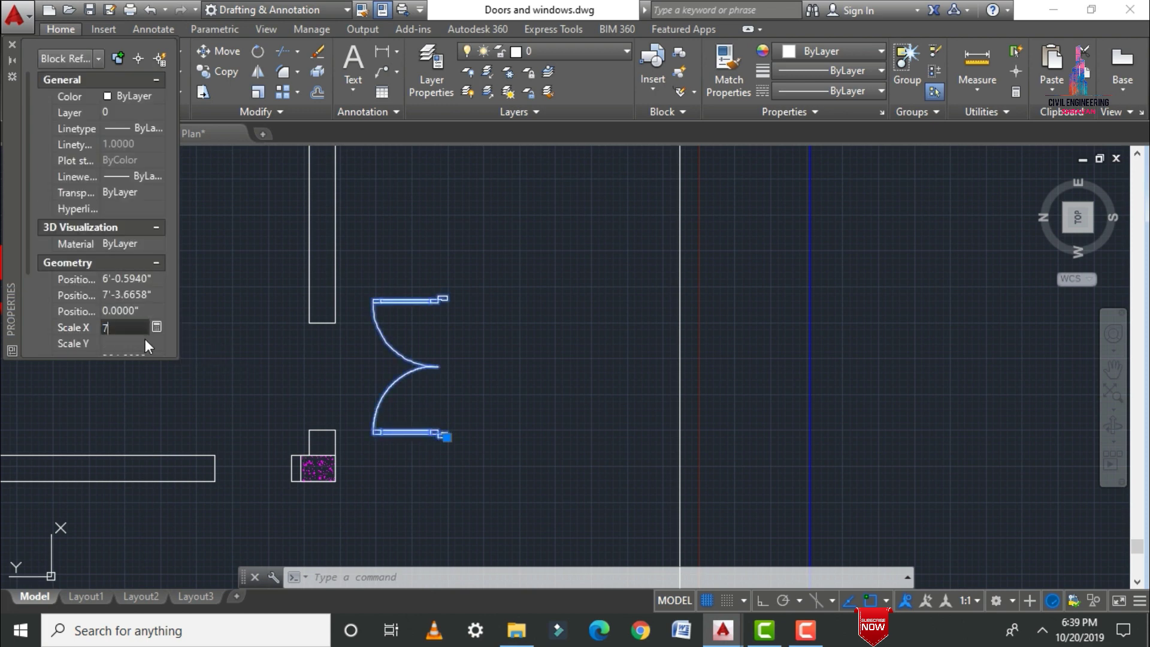
click(142, 342)
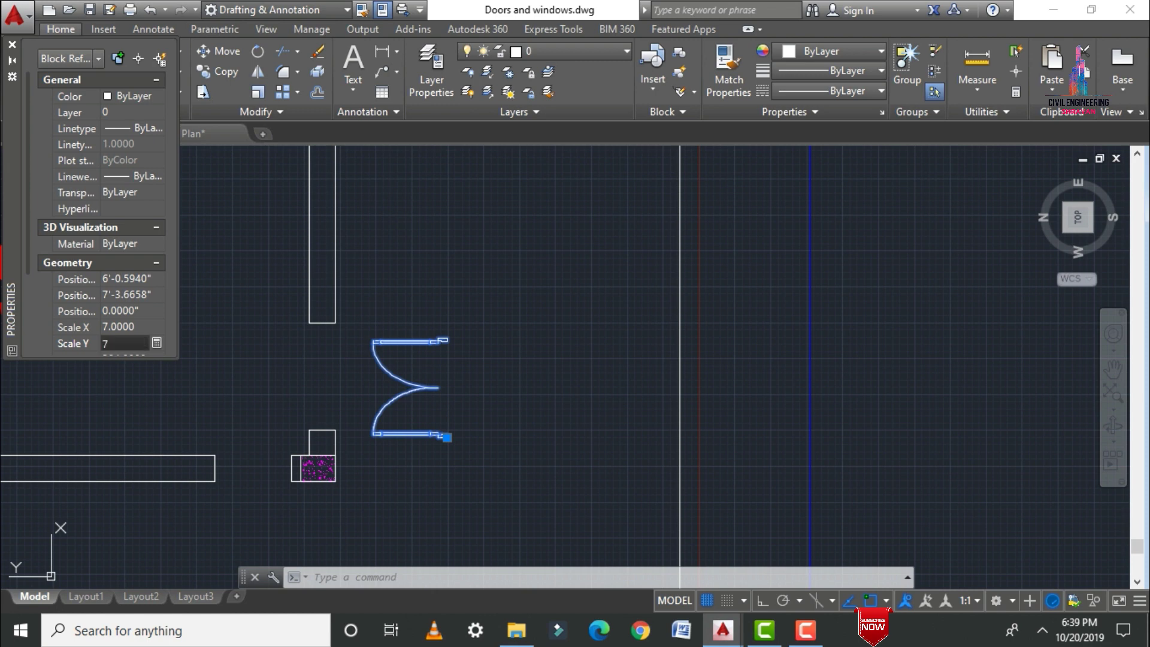
text(7)
key(Return)
key(Escape)
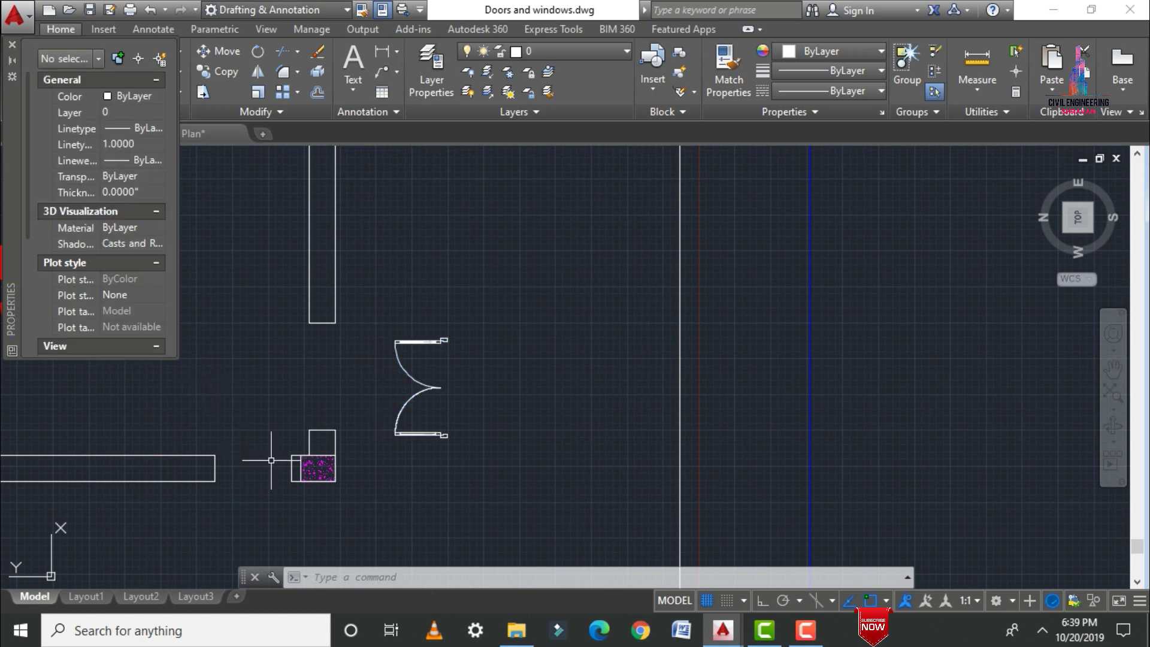
Move the double door by its lower frame corner onto the outer corner of the short wall stub at the hall's entrance opening
scroll(276, 451, up, 2)
text(m)
key(Return)
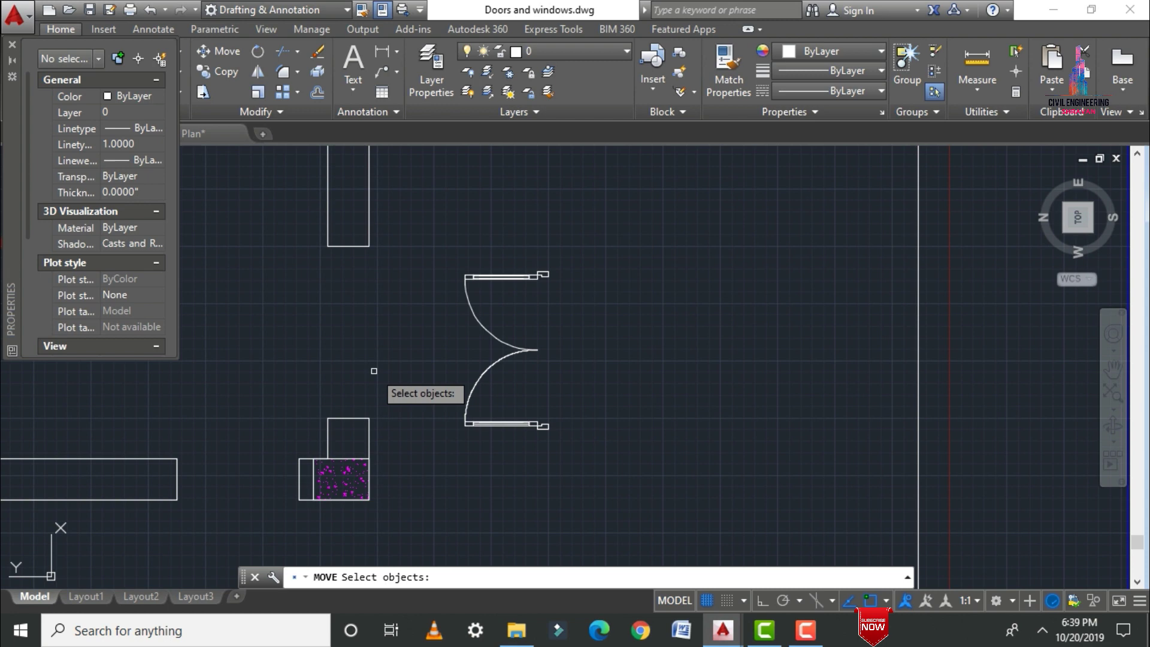
click(491, 421)
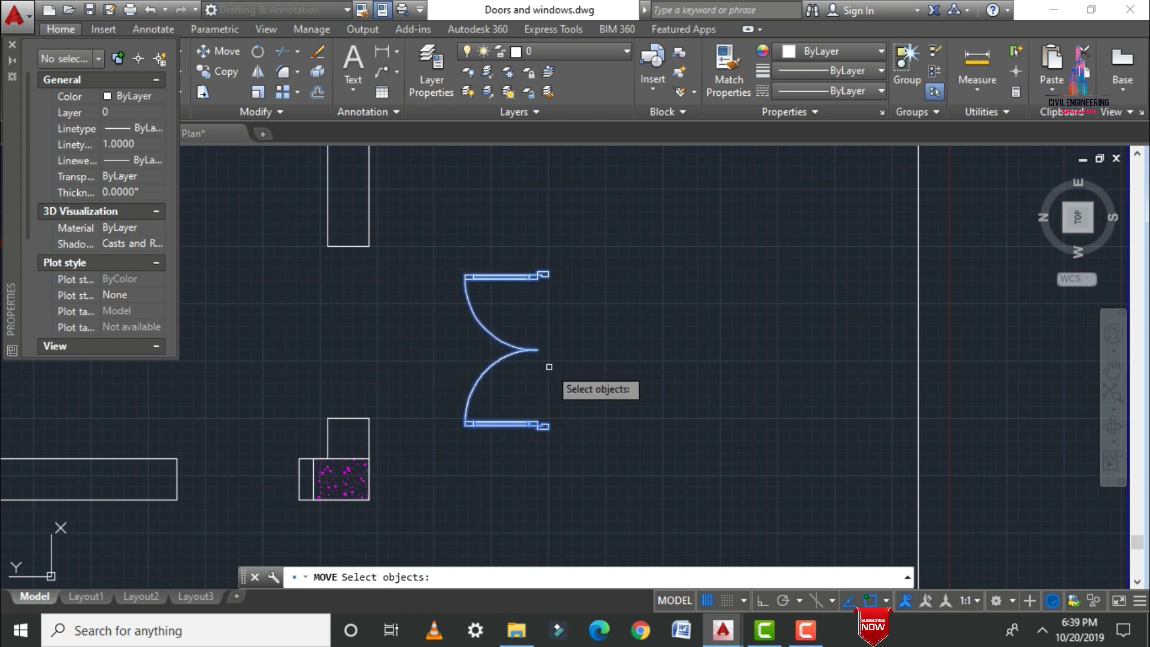
key(Return)
scroll(549, 432, up, 4)
click(532, 406)
scroll(608, 411, down, 4)
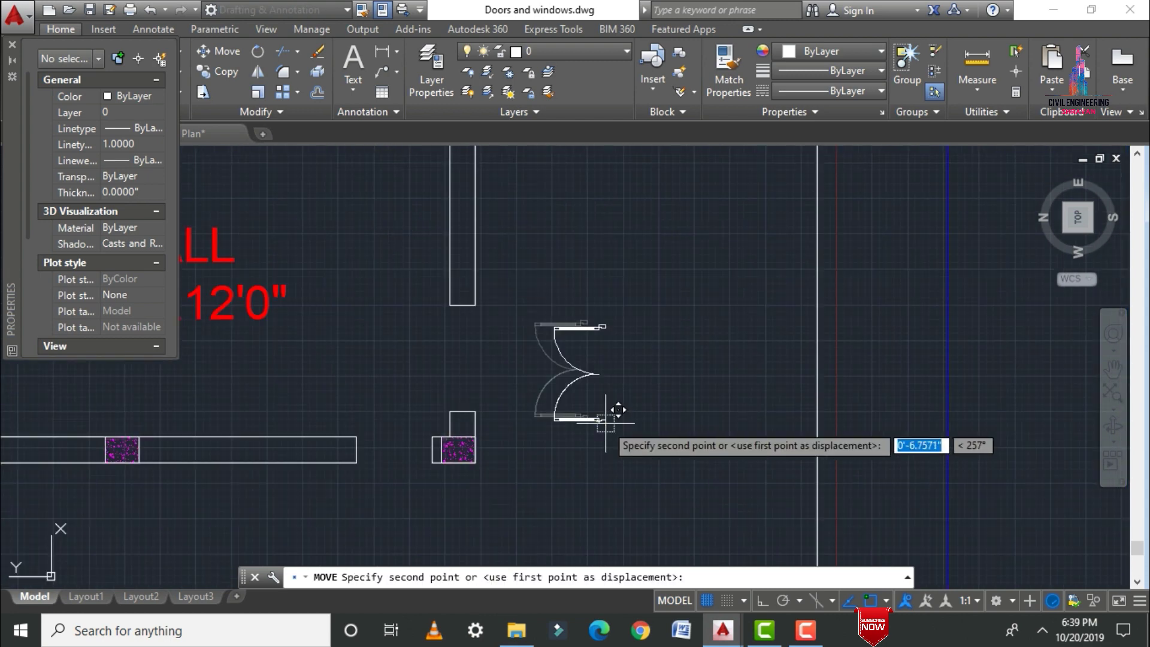
scroll(491, 402, up, 4)
click(473, 412)
scroll(901, 409, down, 2)
scroll(808, 417, down, 2)
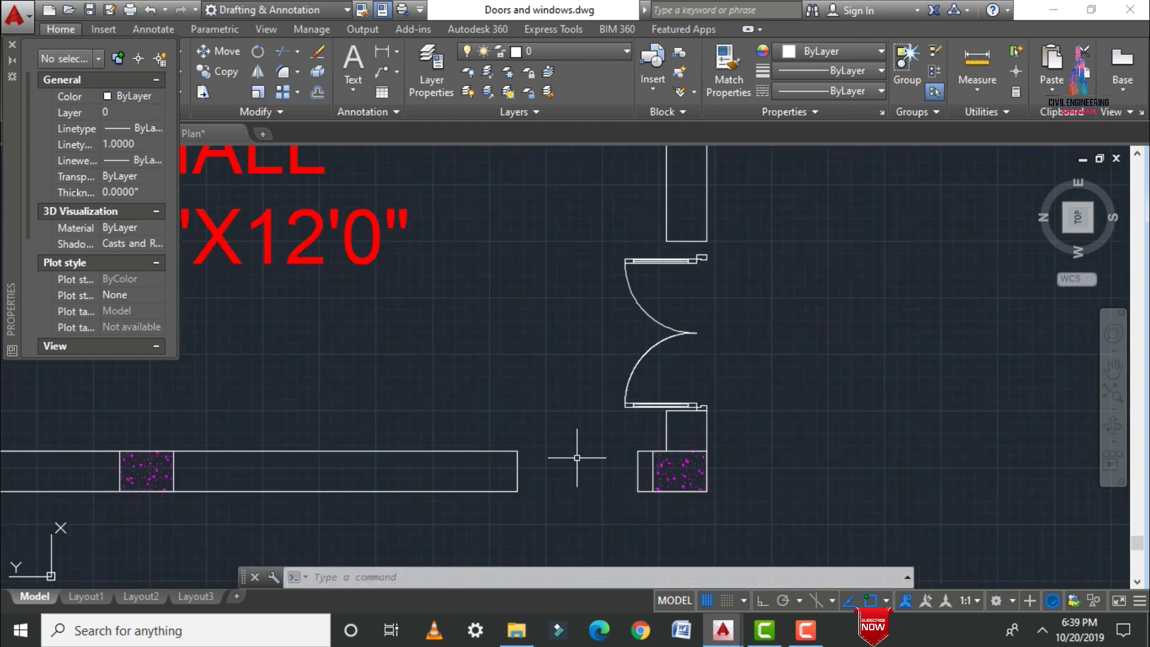
Erase the short closing line where the hall's lower wall ends at the opening near the corner column
scroll(720, 340, down, 2)
text(e)
key(Escape)
Extend both wall lines above the hall's entrance to the double door frame and erase the old wall end line
scroll(657, 358, up, 5)
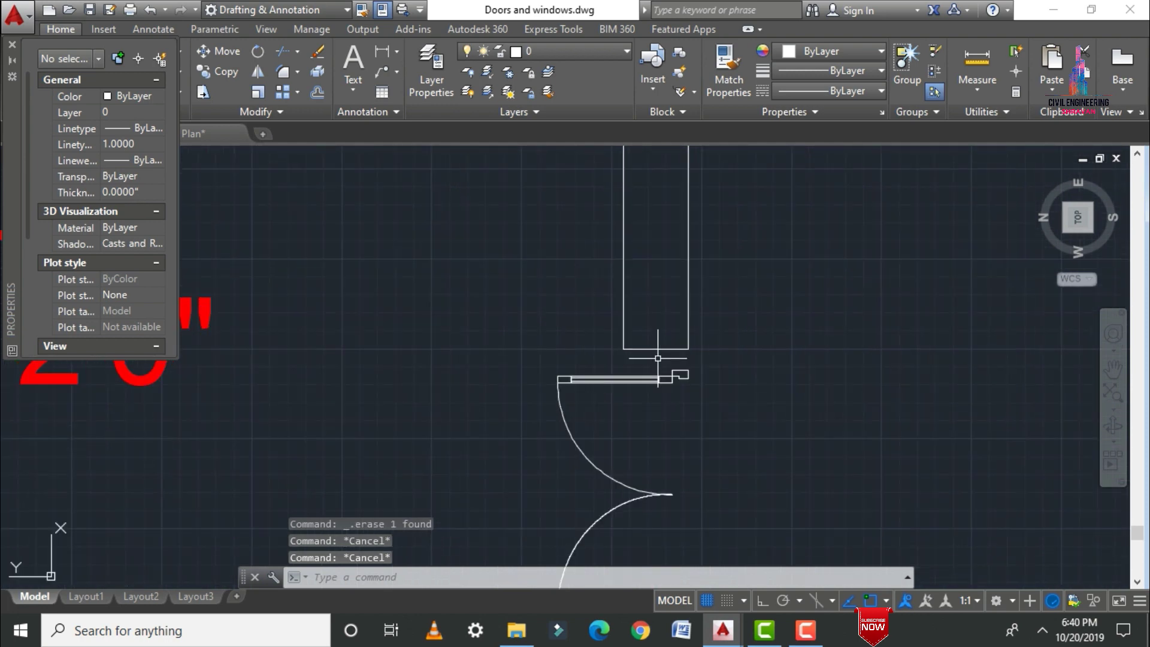
text(ex)
key(Return)
key(Return)
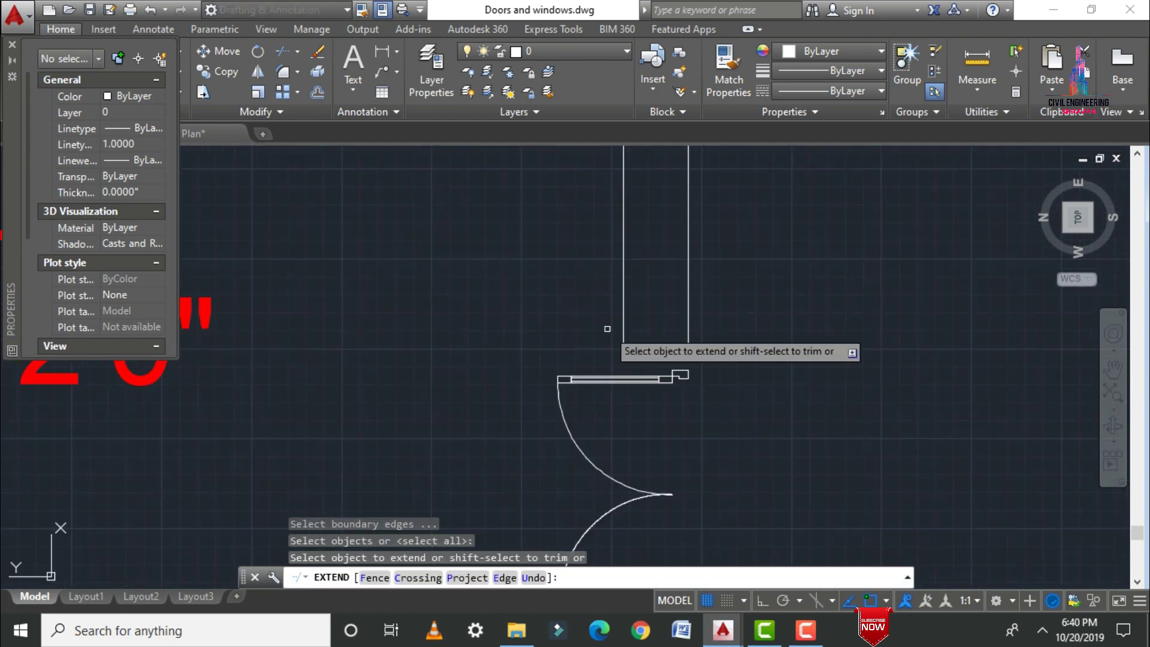
click(625, 328)
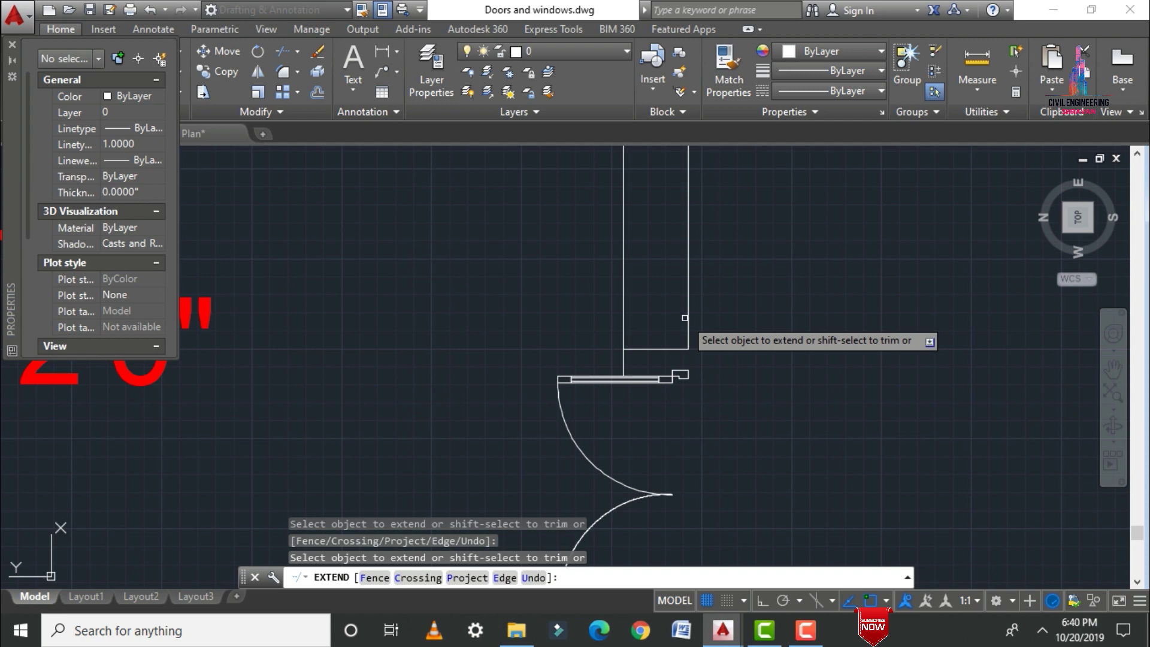
key(Escape)
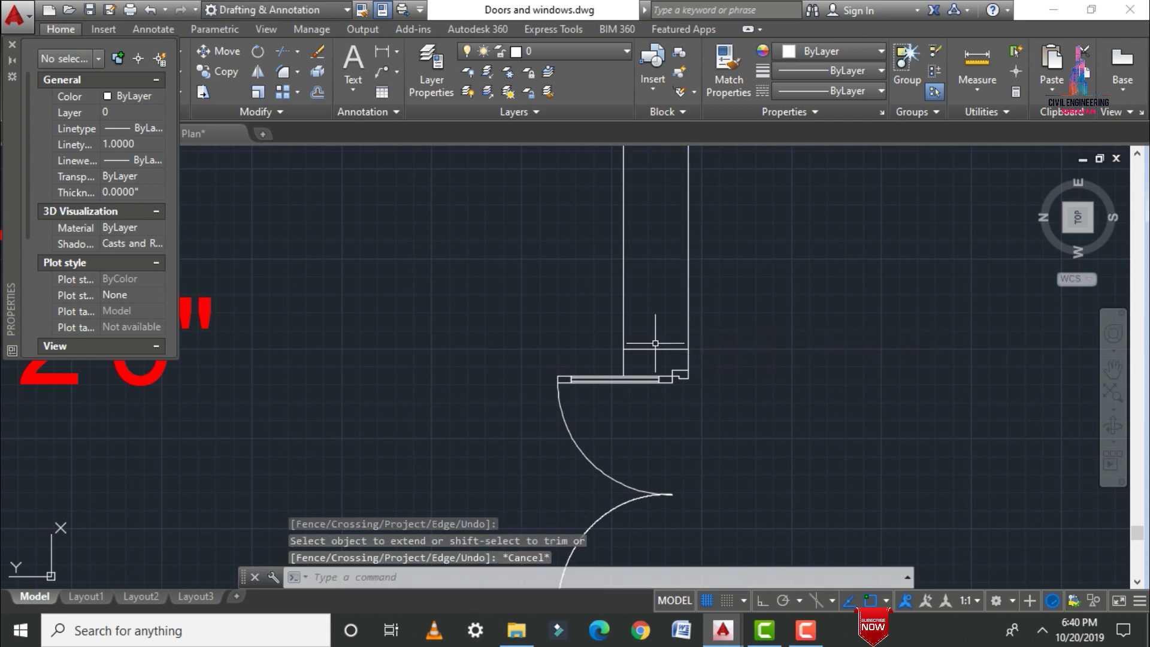
click(653, 348)
key(Delete)
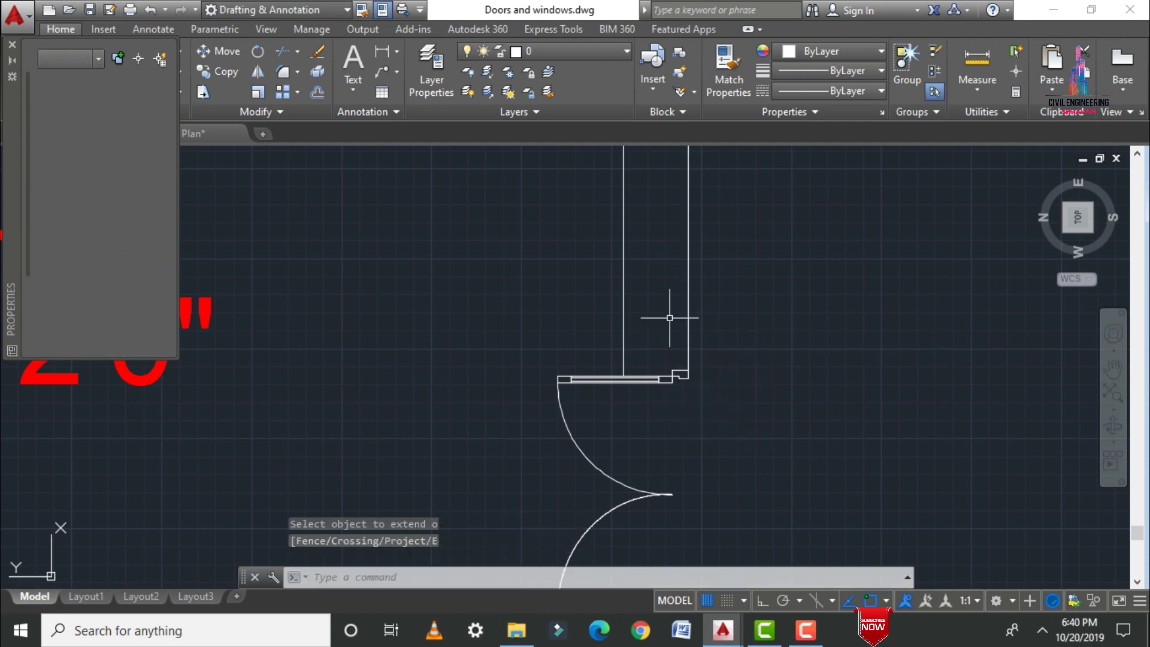
Copy the hall's entrance double door to the empty space just outside the hall
scroll(669, 318, down, 2)
scroll(670, 317, down, 2)
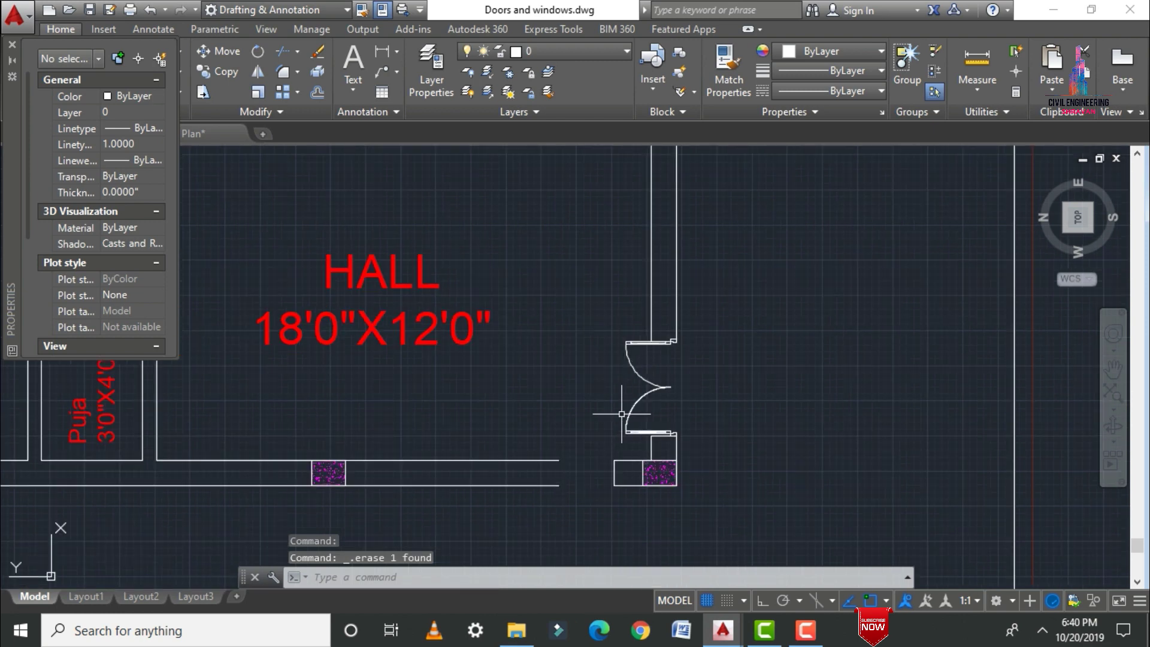
text(co)
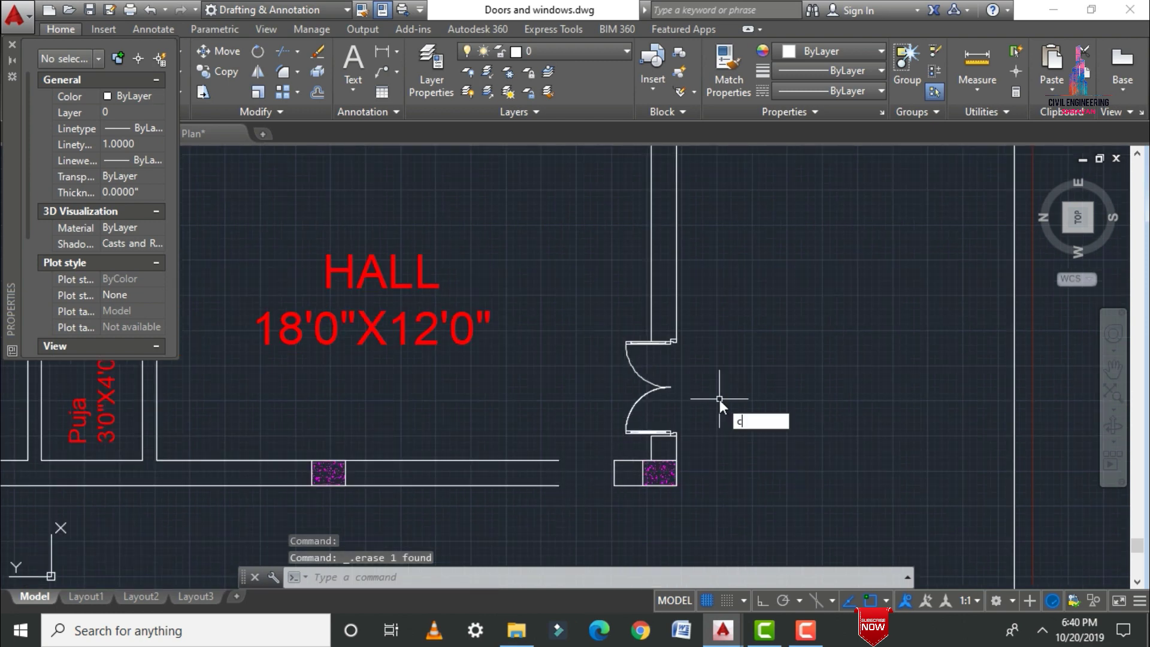
key(Return)
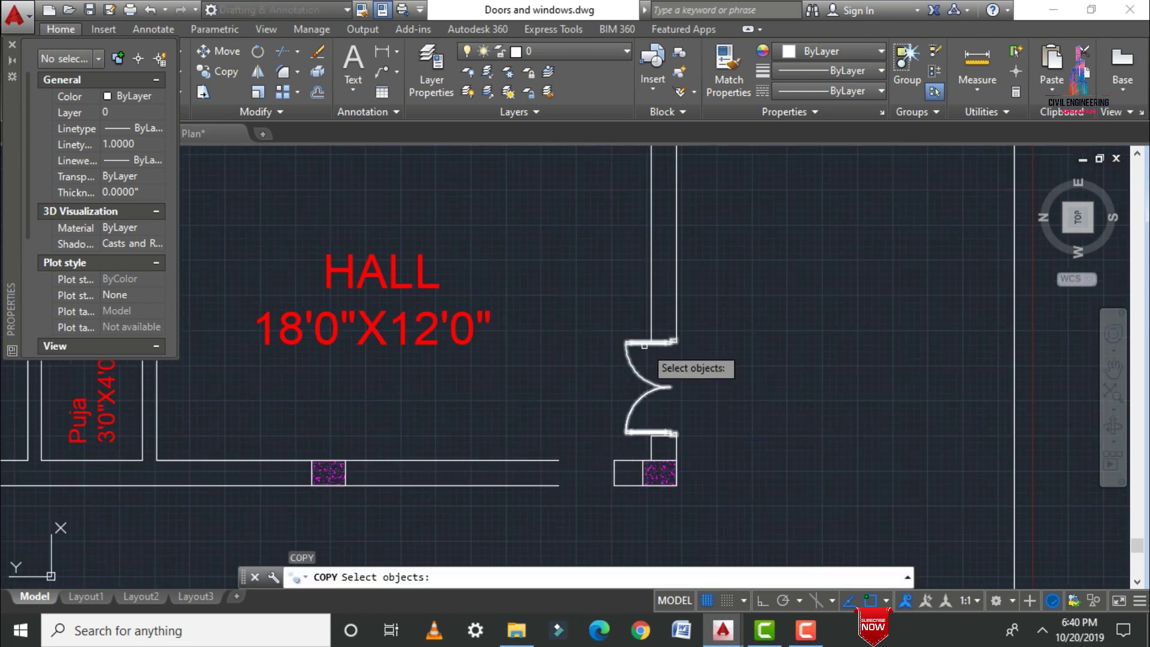
click(644, 346)
key(Return)
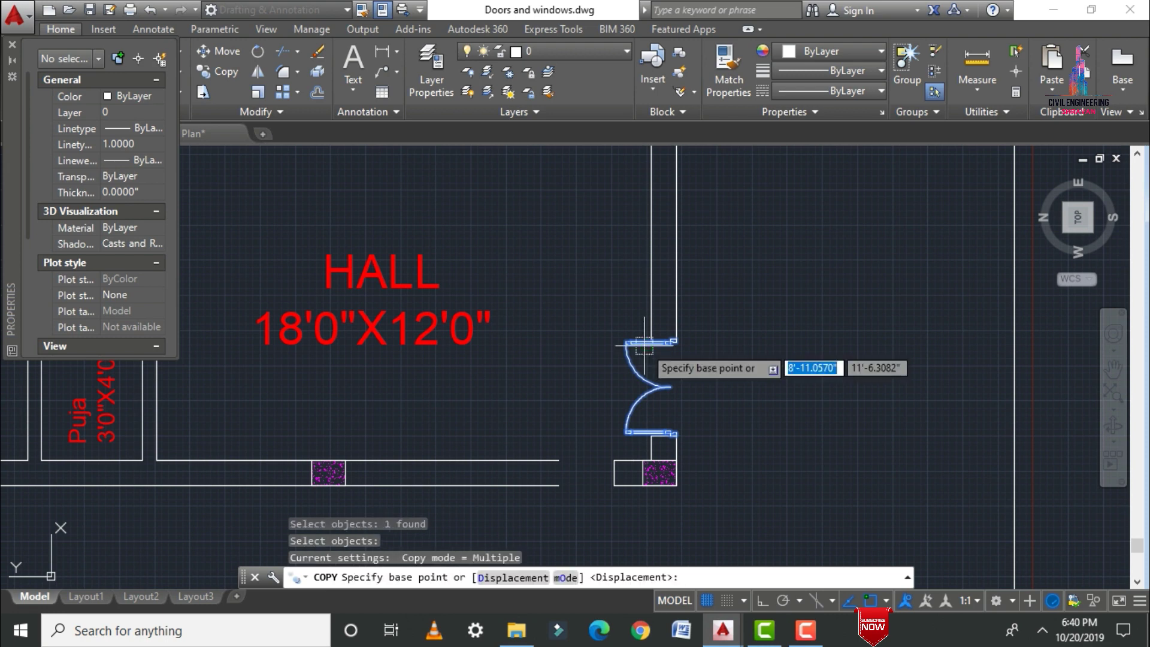
click(649, 342)
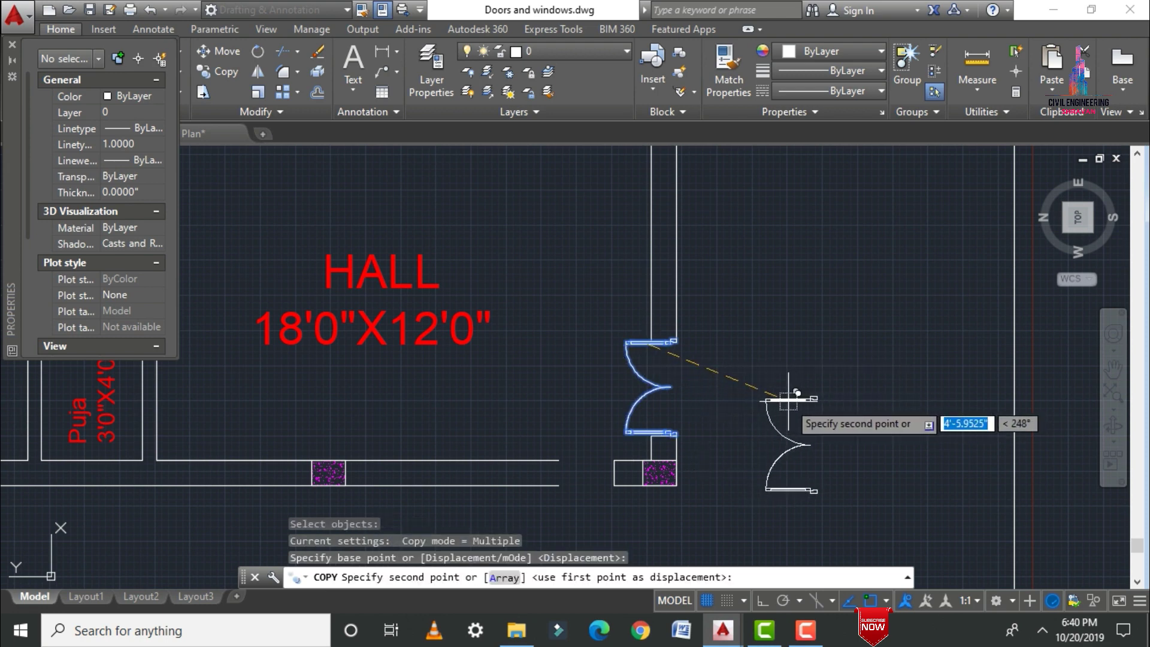
click(787, 398)
key(Escape)
Rotate the copied double door by 270 degrees about its upper frame corner
text(ro)
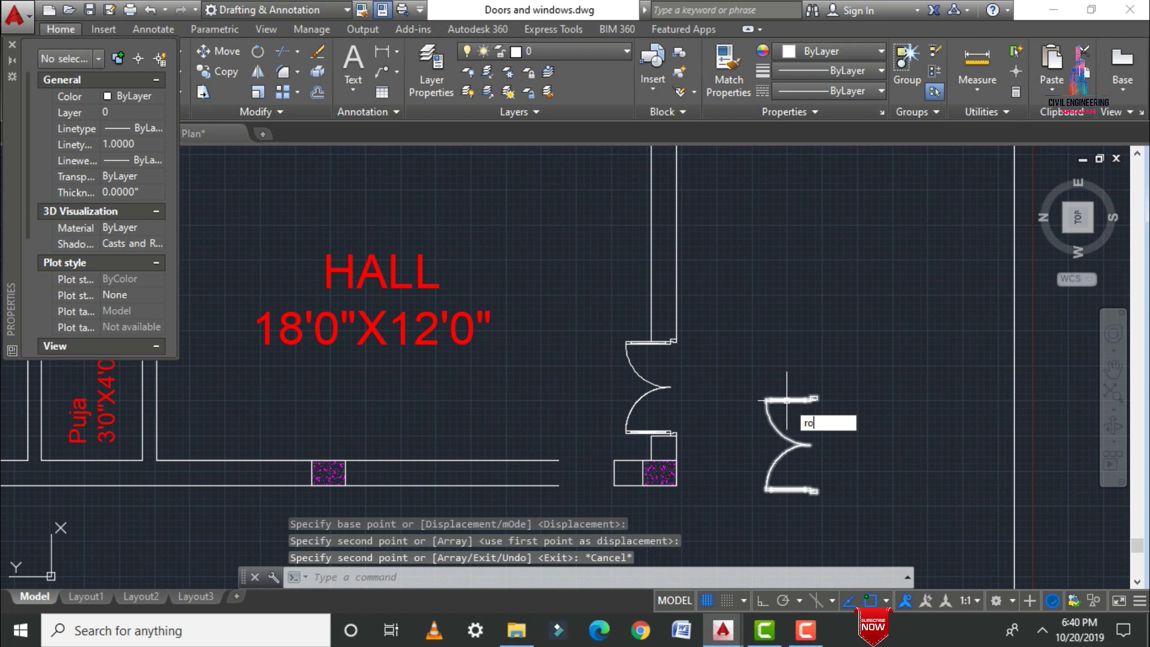
key(Return)
click(787, 400)
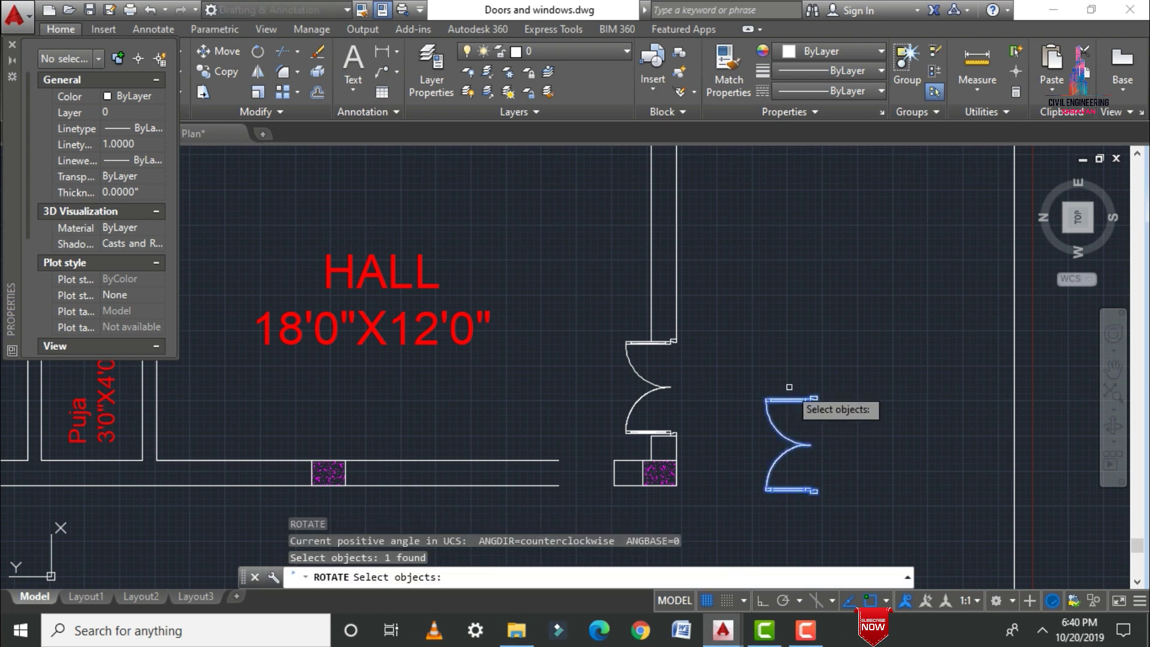
key(Return)
click(815, 397)
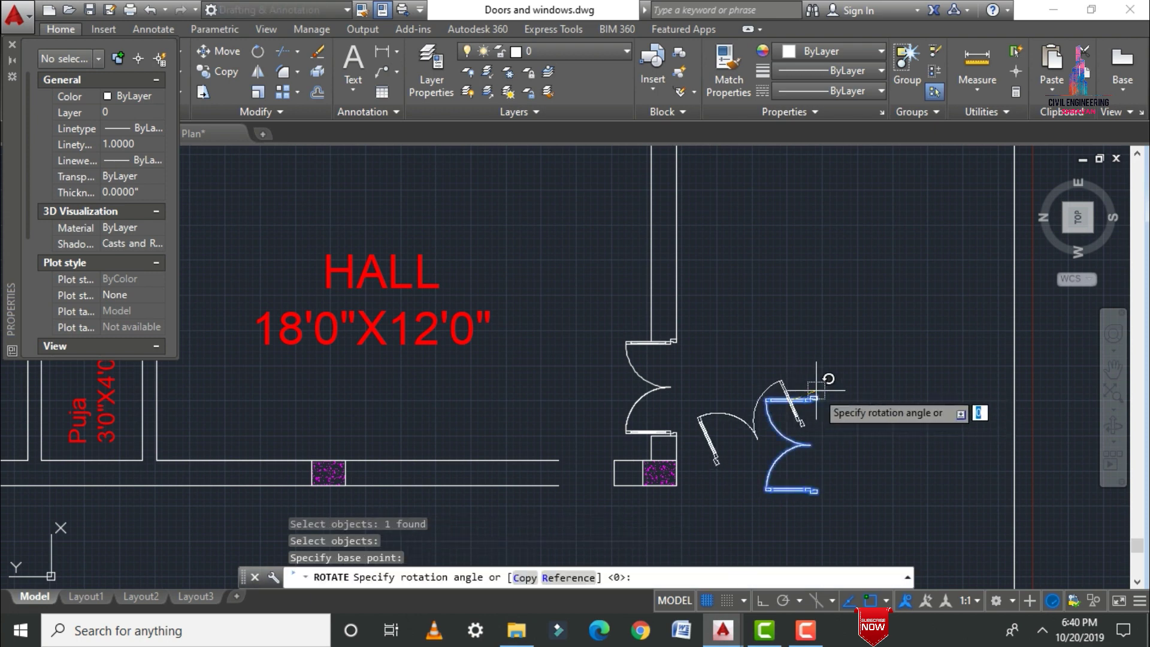
text(270)
key(Return)
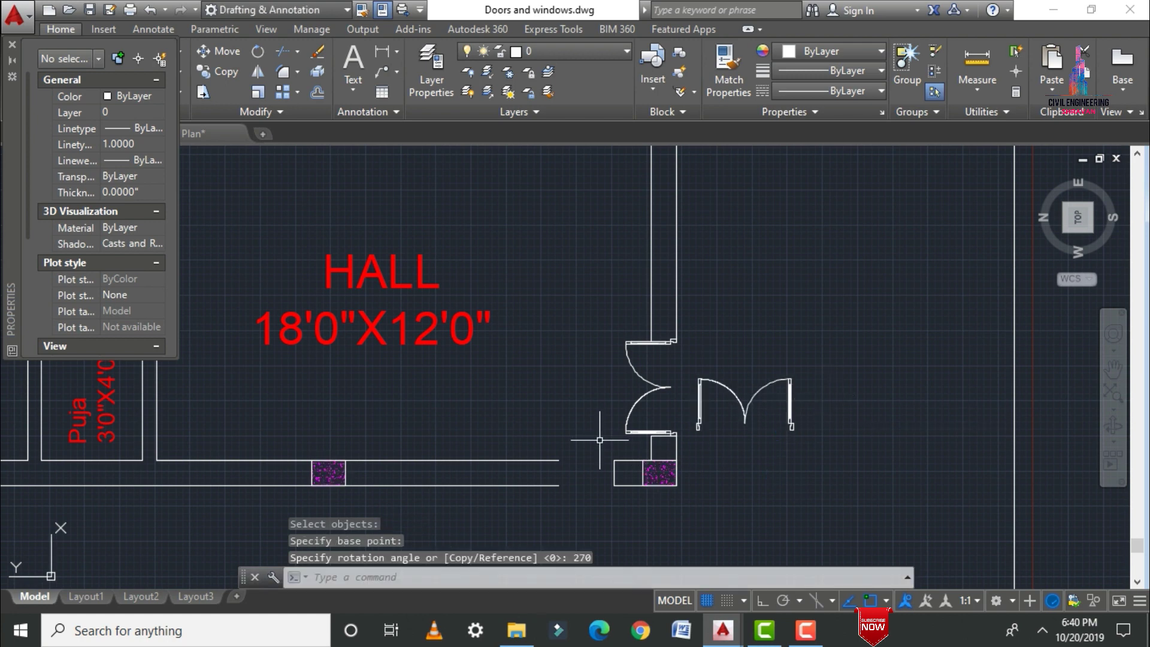
Move the rotated double door by its outer frame corner onto the lower corner of the wall stub beside the hall's corner column
text(m)
key(Return)
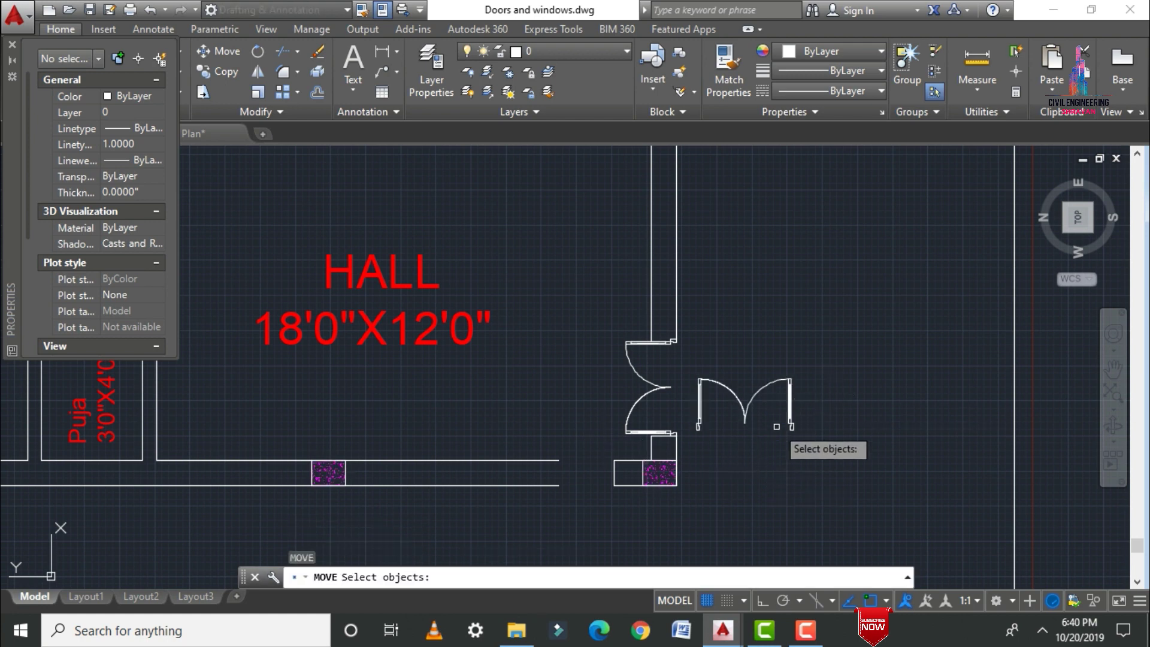
click(768, 386)
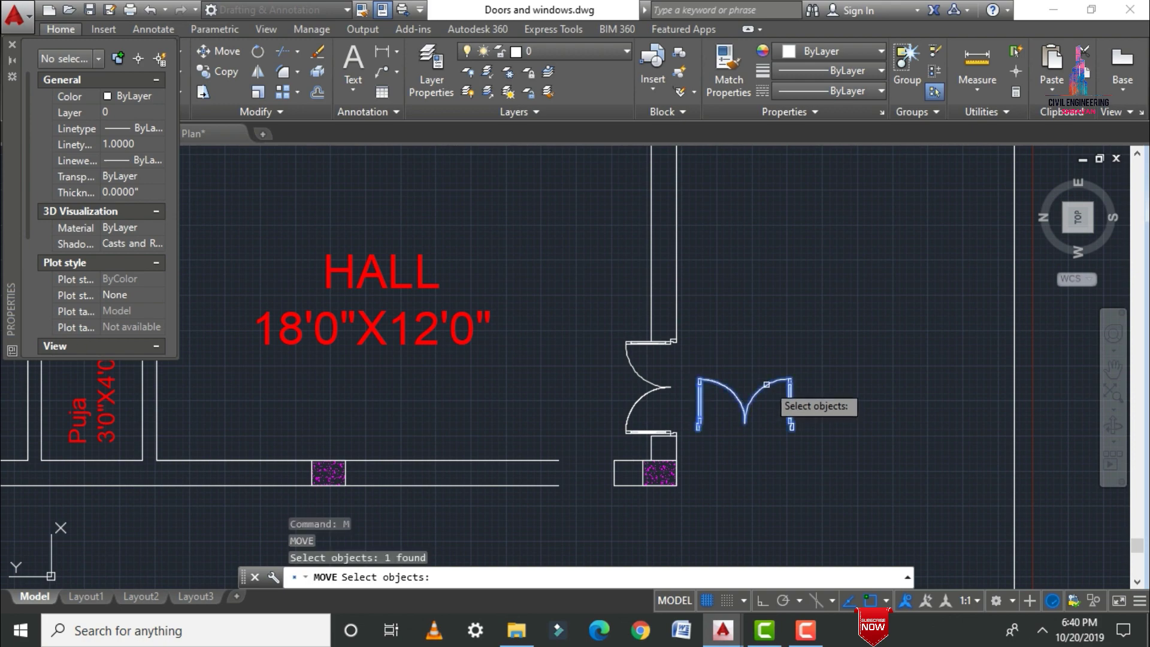
key(Return)
scroll(781, 440, up, 5)
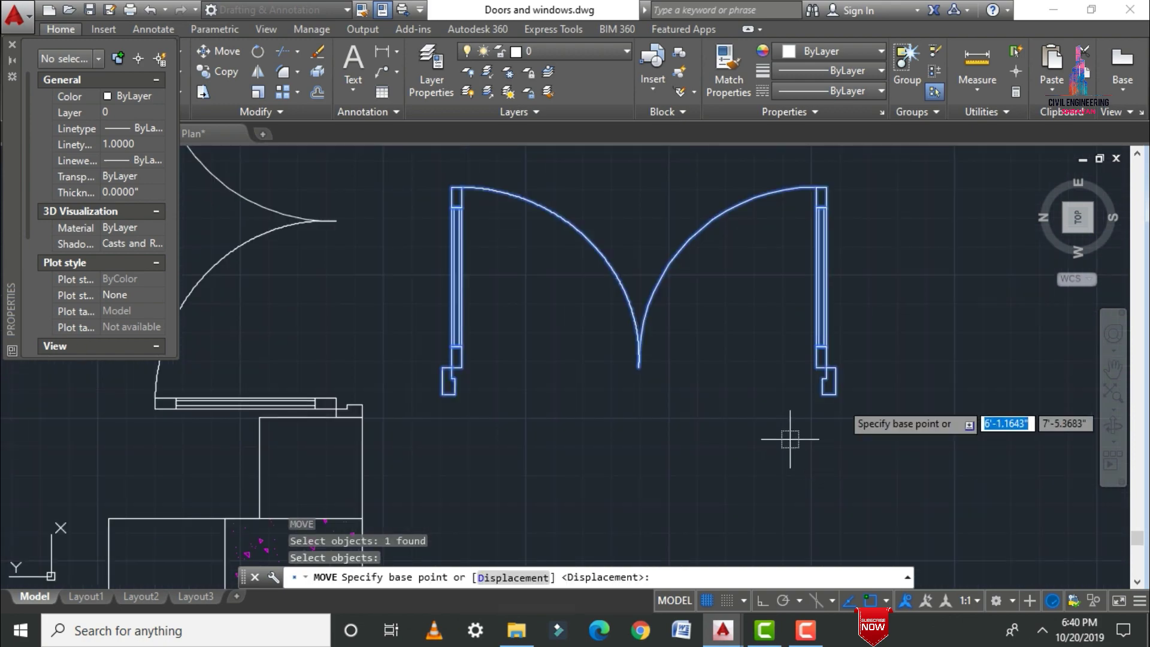
click(837, 394)
scroll(837, 394, down, 5)
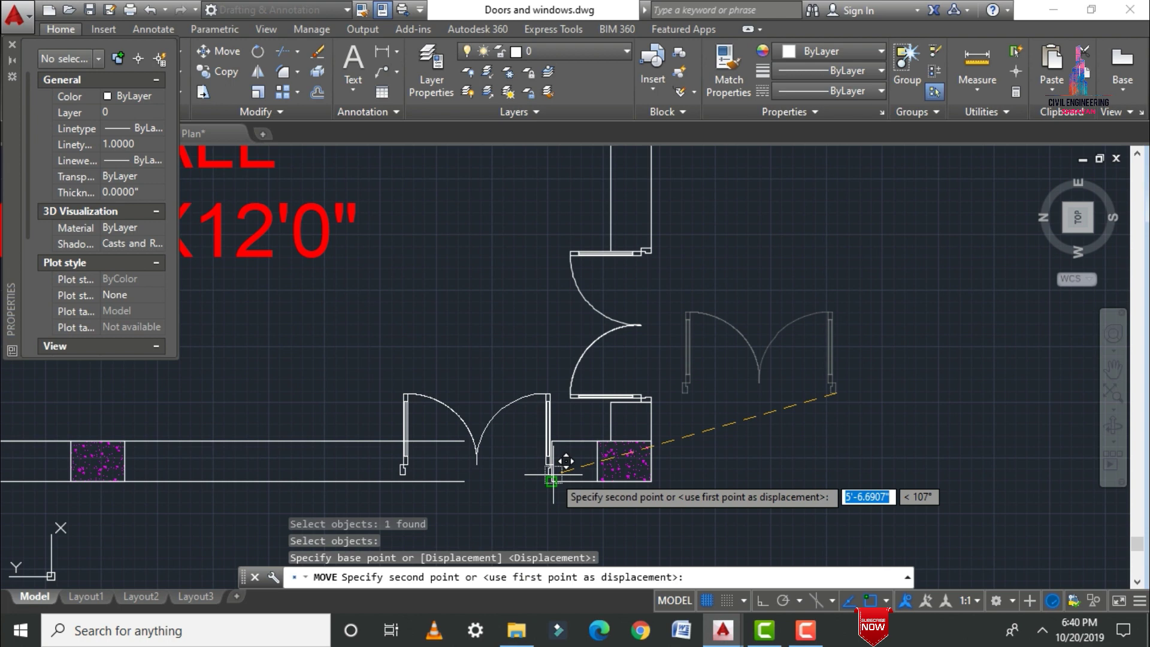
scroll(564, 461, up, 4)
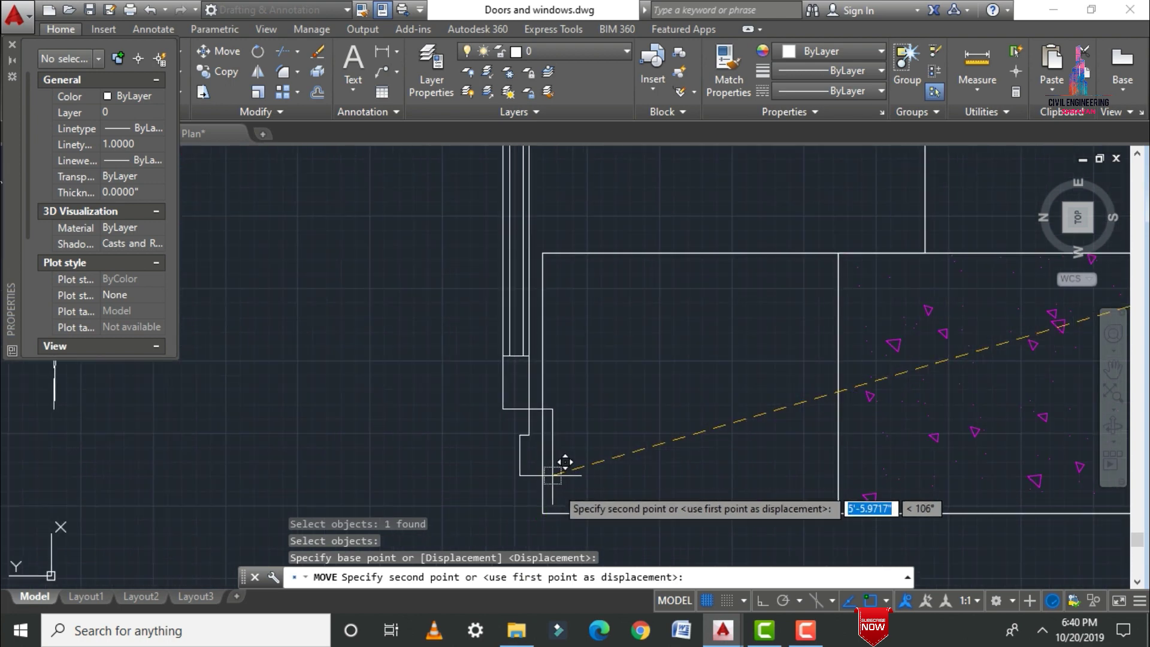
click(551, 506)
scroll(594, 447, down, 5)
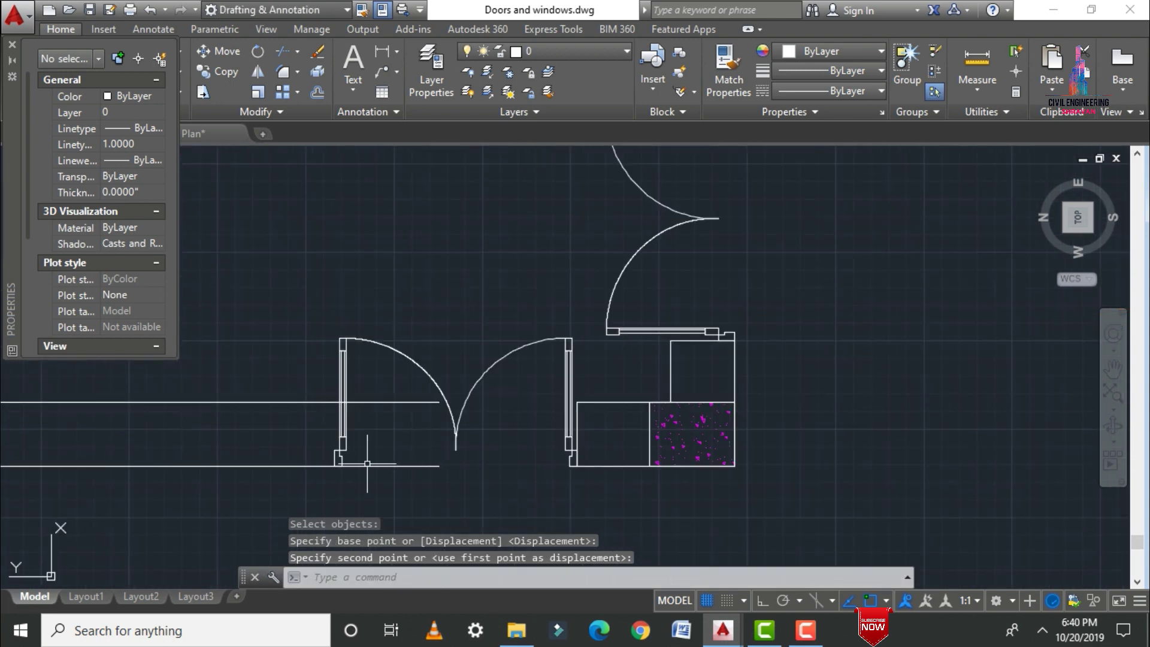
key(Escape)
Trim the two lower wall lines of the hall where they run through the second double door
text(tr)
key(Return)
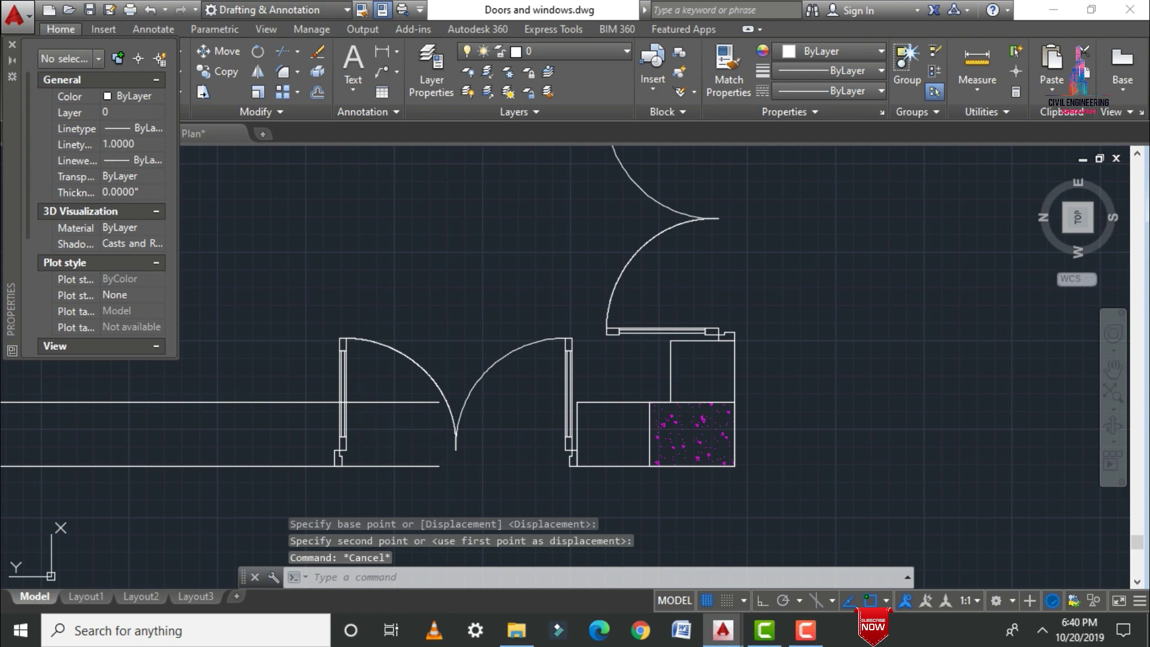
key(Return)
drag(399, 384, 367, 500)
scroll(398, 482, down, 2)
scroll(623, 419, down, 5)
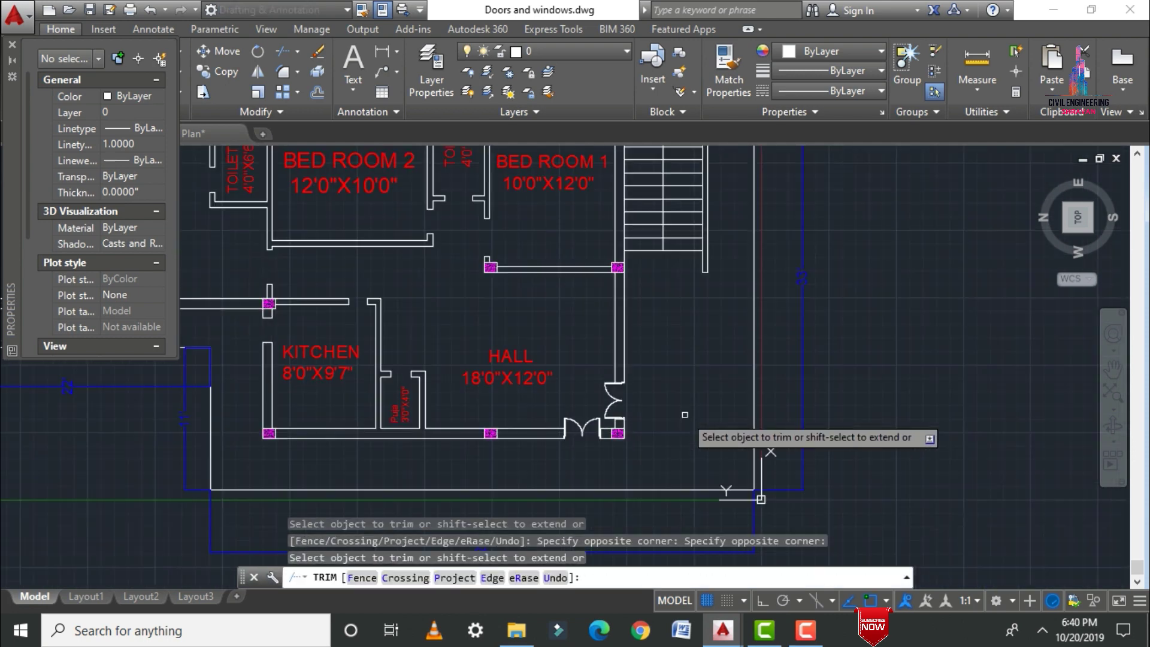
key(Escape)
Switch to Doors Plan.dwg and copy a single door block with a framed leaf from the top row to the clipboard
scroll(586, 392, up, 2)
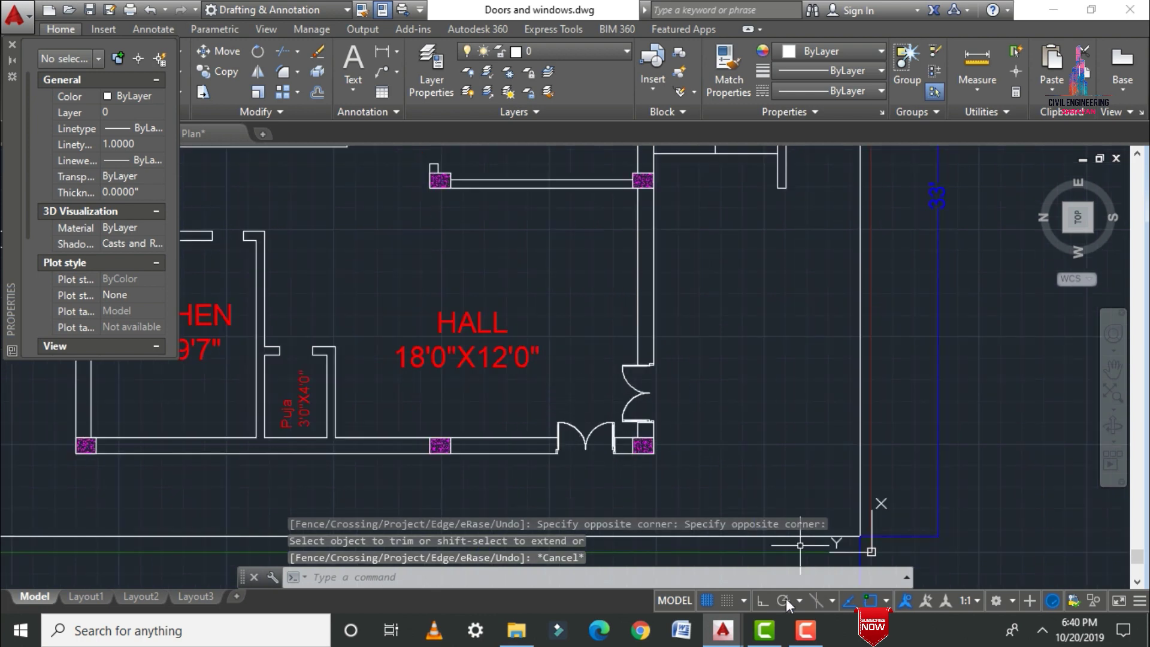
mouse_move(729, 643)
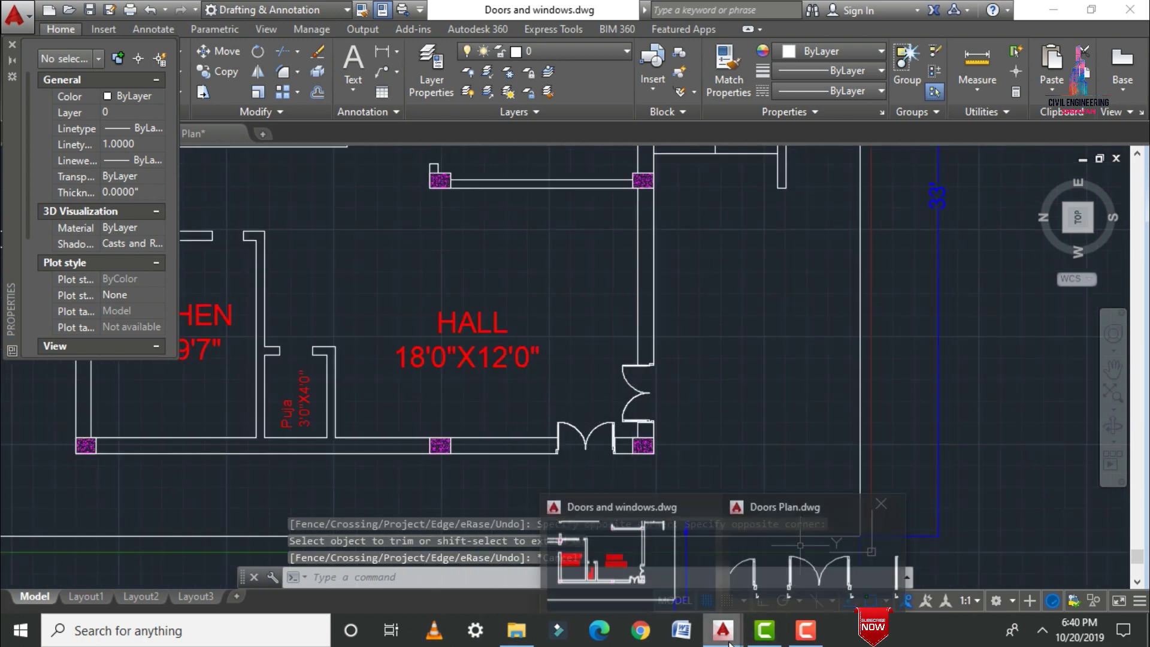
click(763, 534)
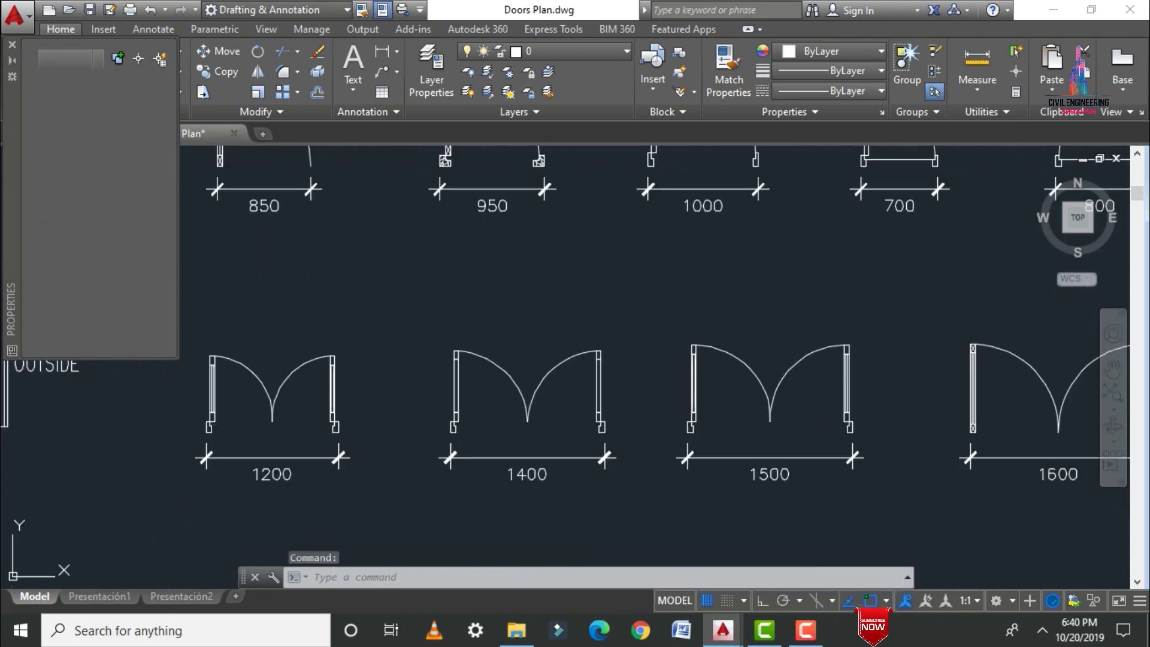
scroll(709, 462, down, 4)
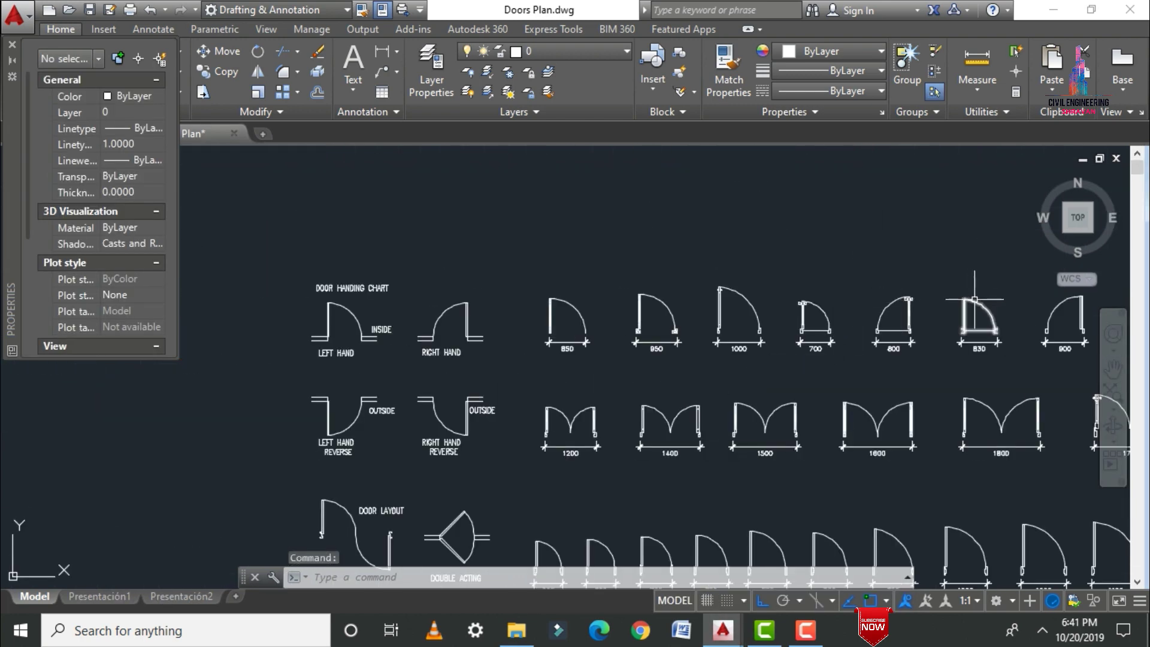
scroll(803, 343, down, 1)
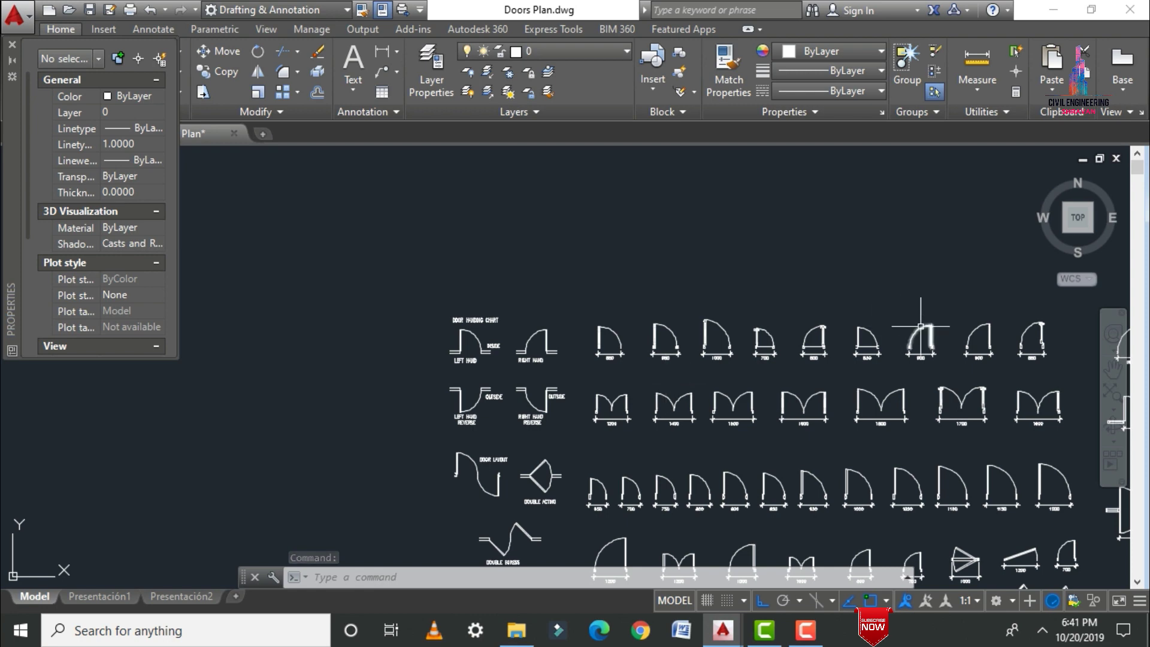
scroll(982, 306, up, 6)
scroll(810, 318, down, 5)
scroll(912, 377, up, 8)
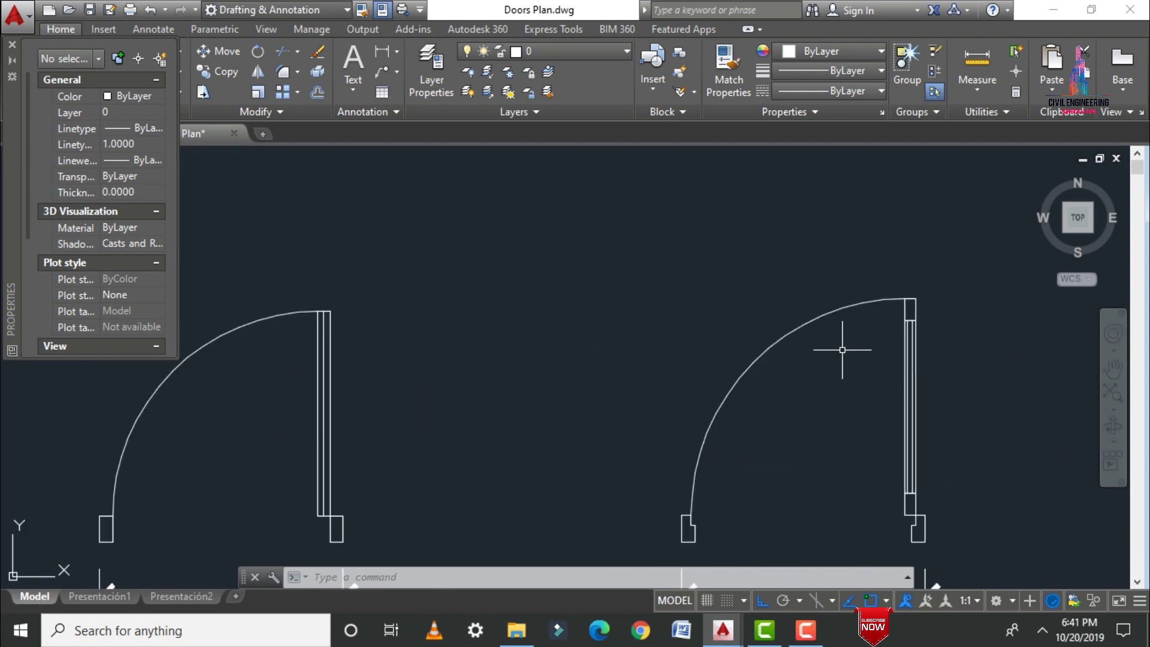
click(771, 346)
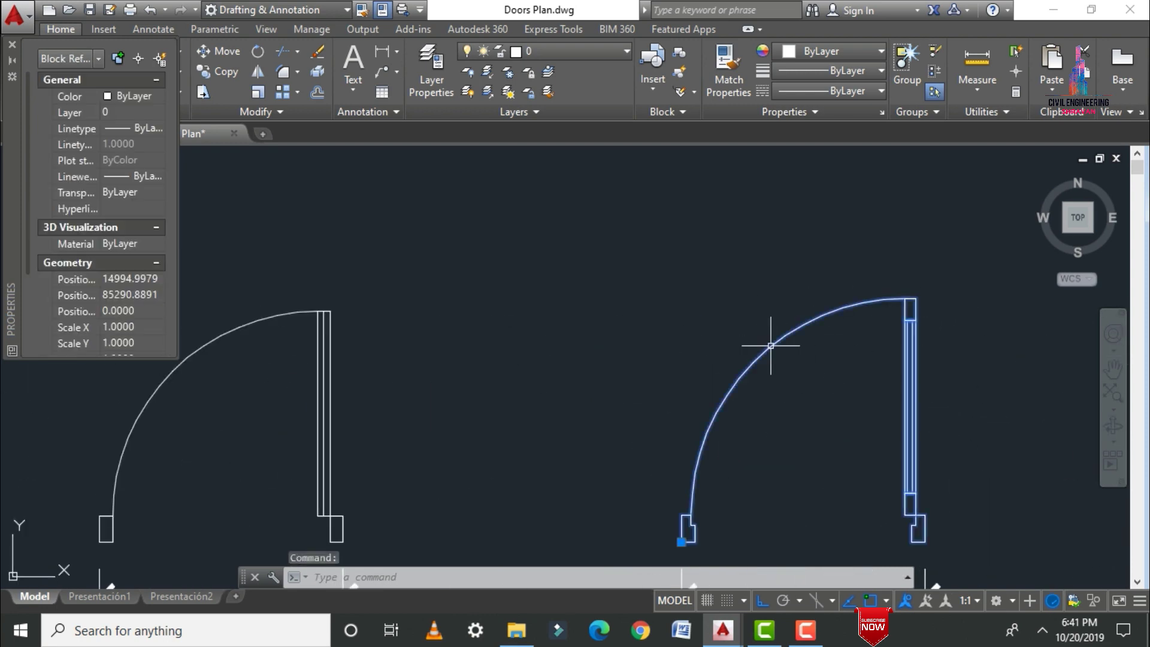
key(ctrl+c)
Return to Doors and windows.dwg and paste the single door block in the empty space beside the floor plan
mouse_move(722, 628)
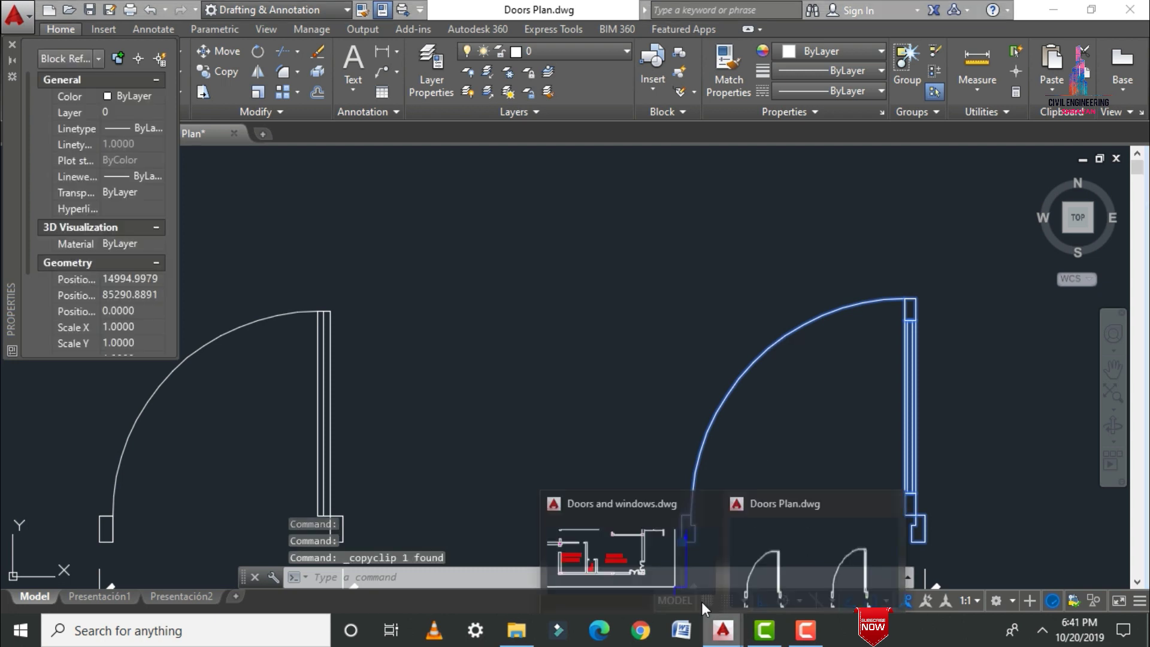
click(612, 560)
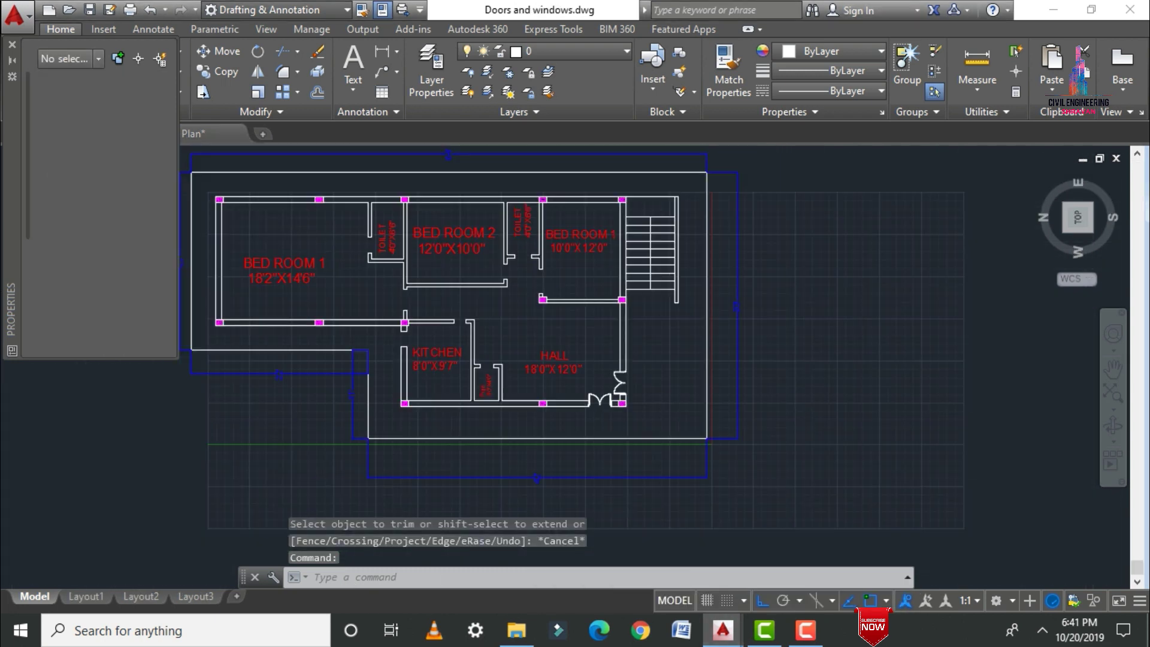
key(ctrl+v)
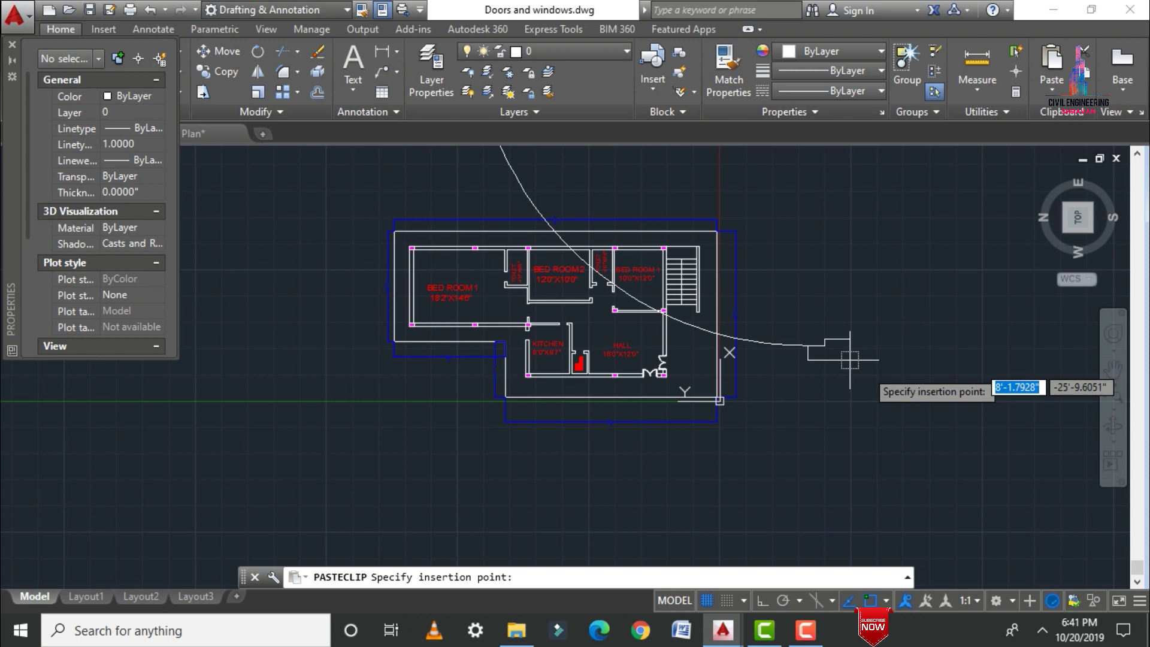
click(930, 378)
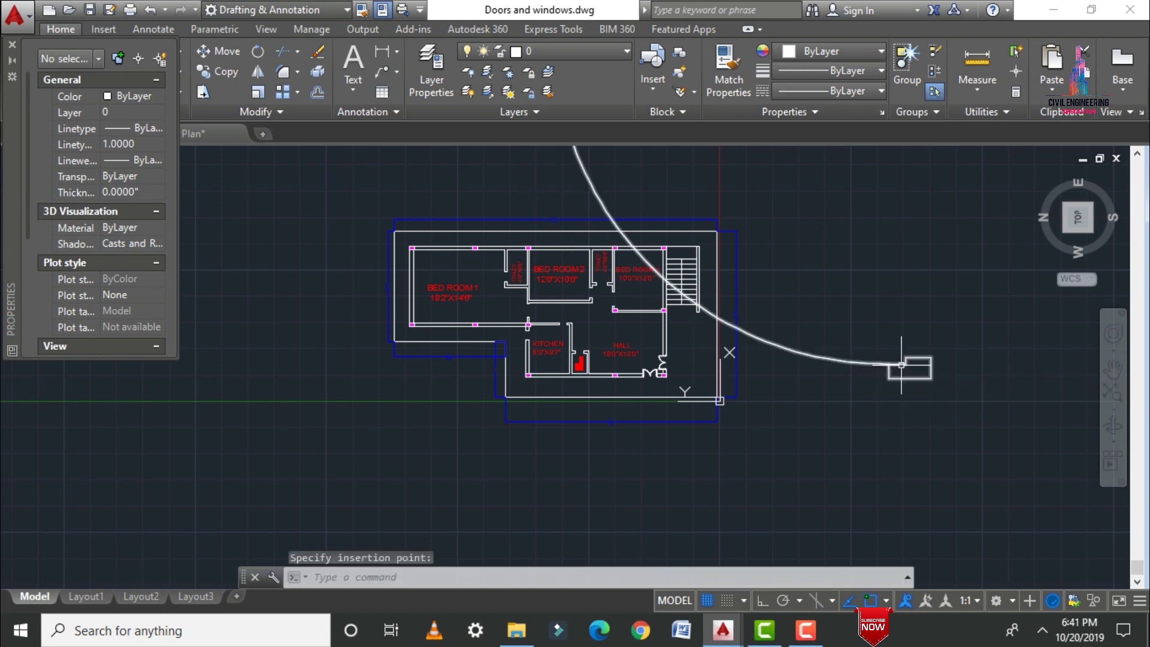
key(Escape)
Set the X and Y scale of the pasted single door block to 7
click(901, 365)
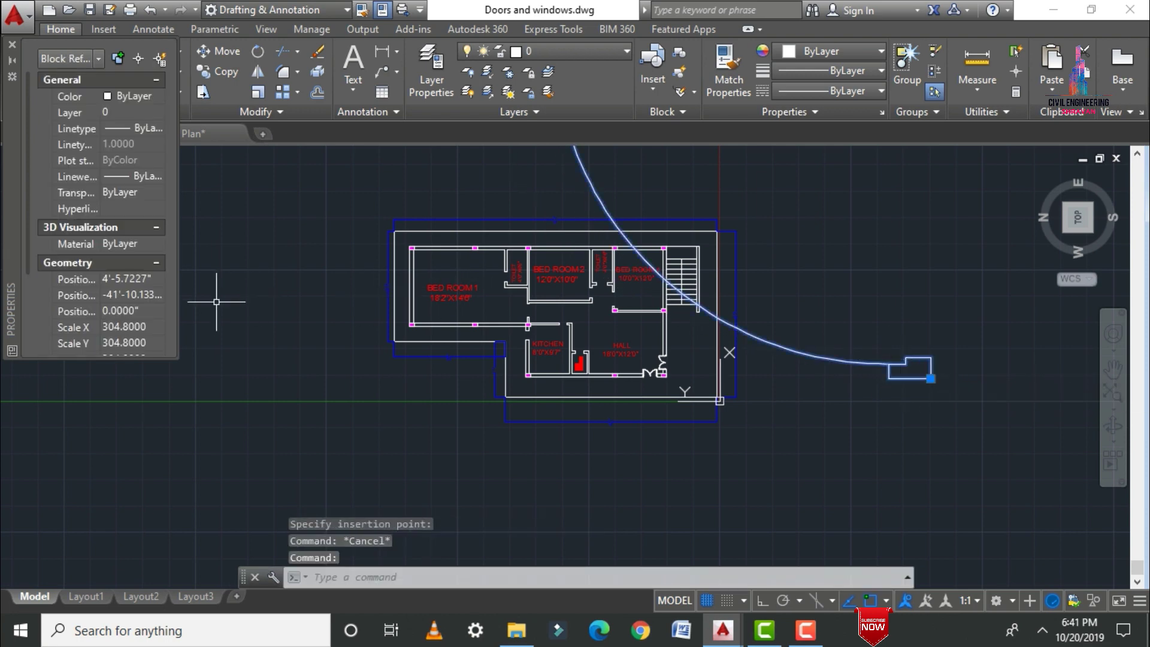
click(149, 326)
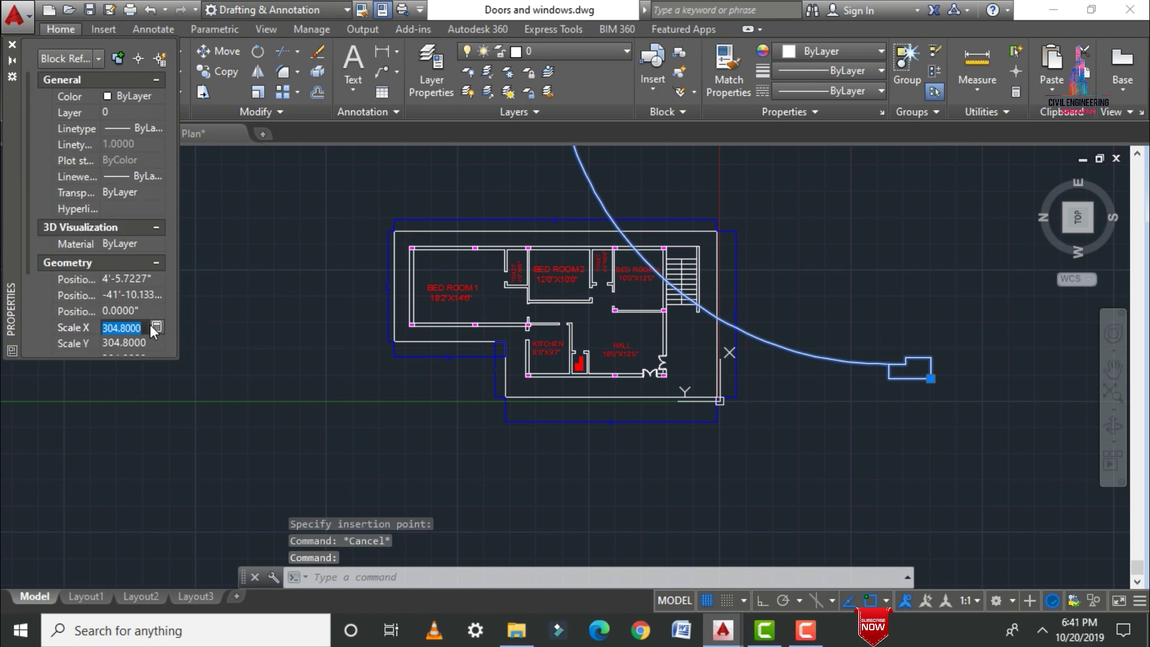
text(7)
click(146, 343)
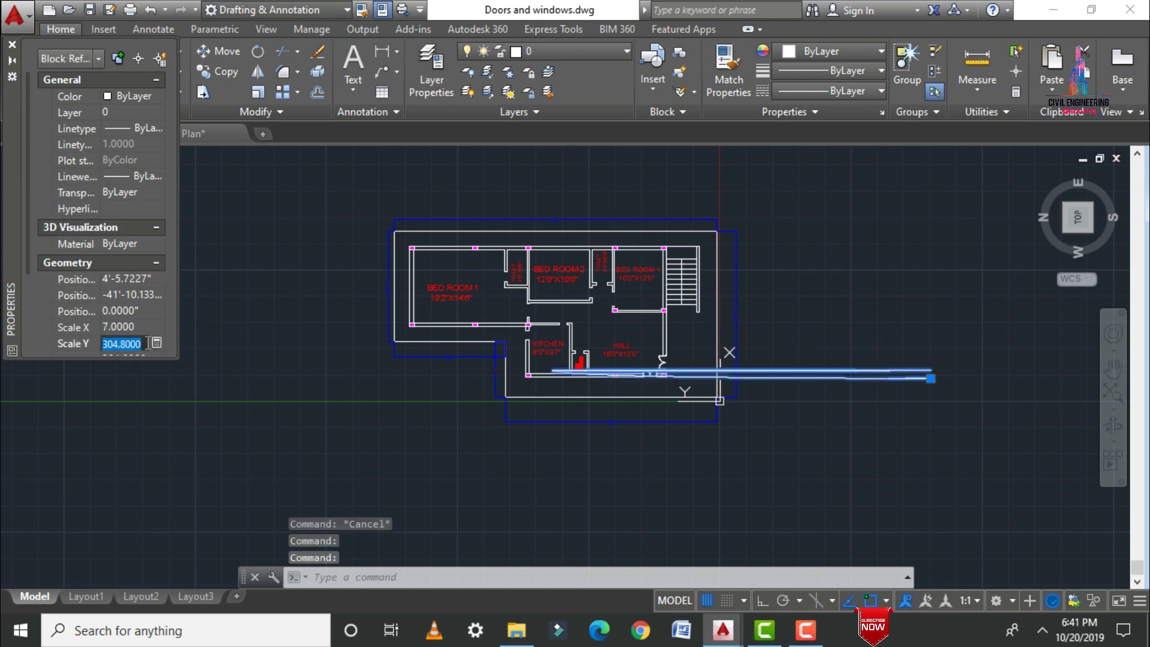
text(7)
key(Tab)
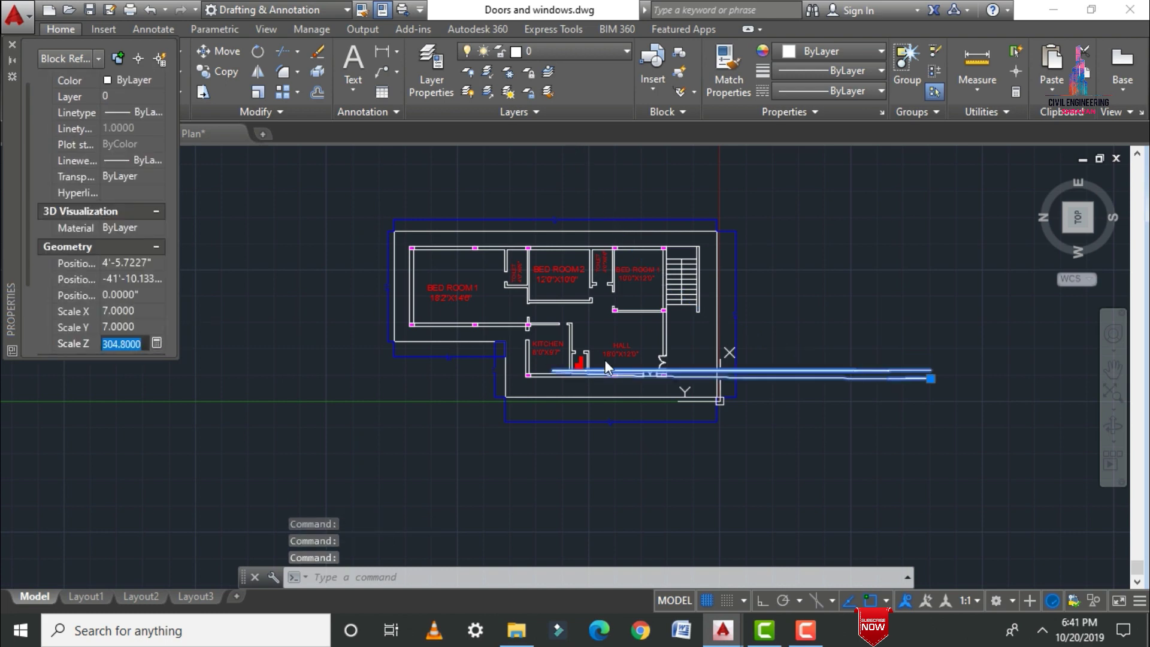
key(Escape)
Mirror the single door block across a horizontal line just above it, keeping the original
scroll(967, 377, up, 5)
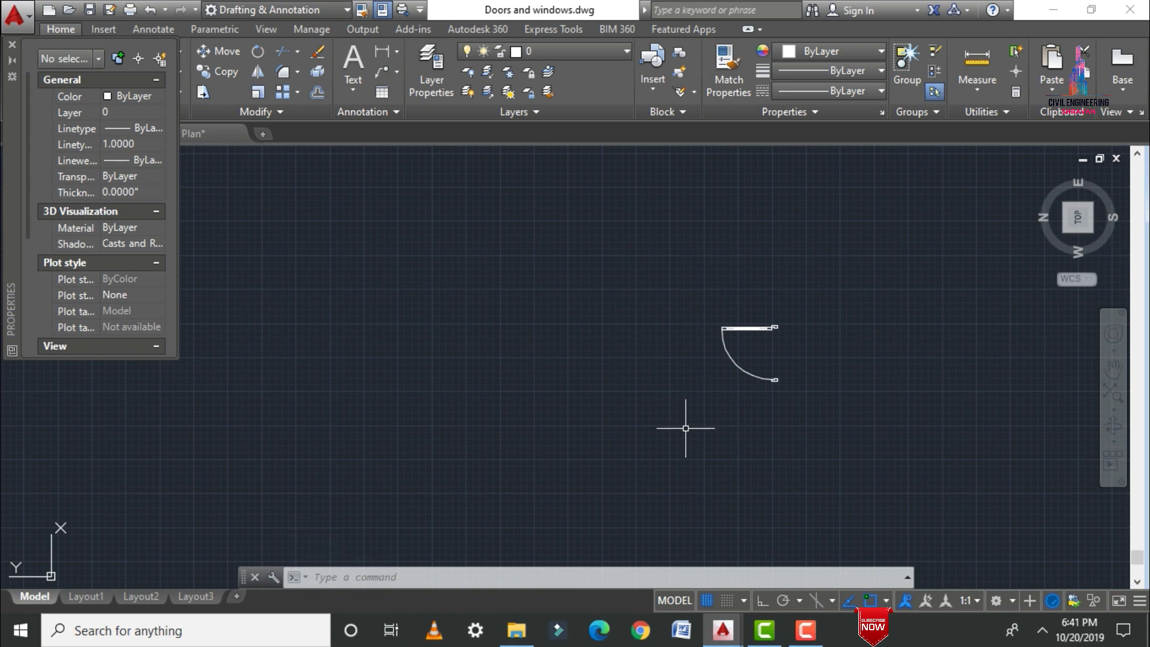
scroll(683, 428, down, 2)
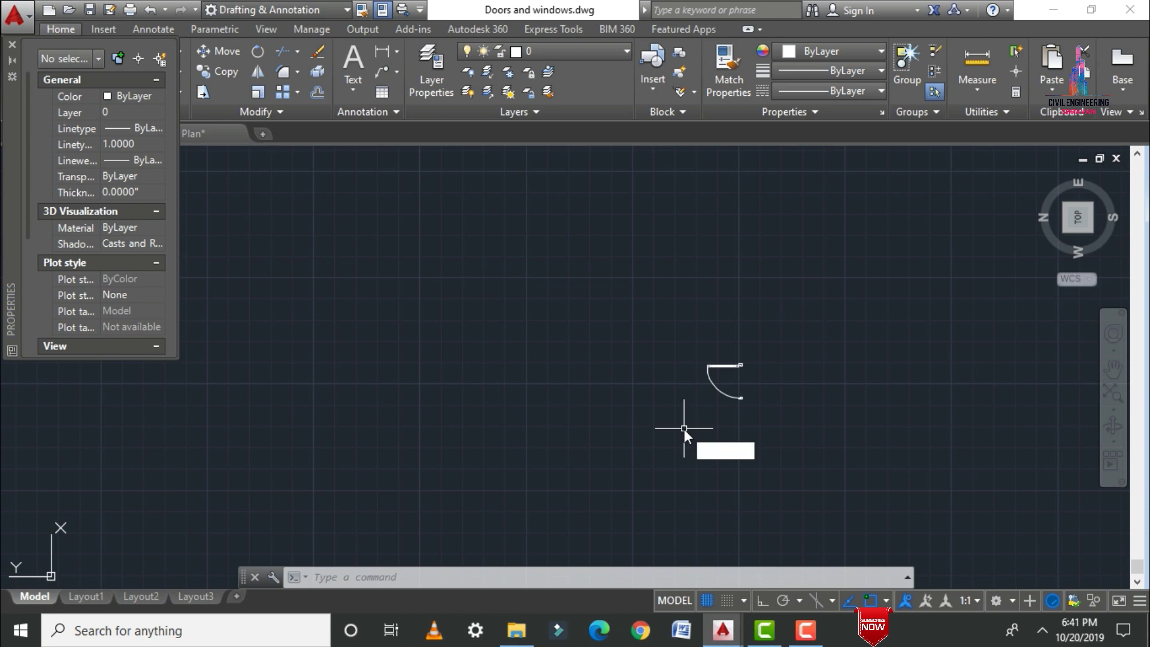
key(Return)
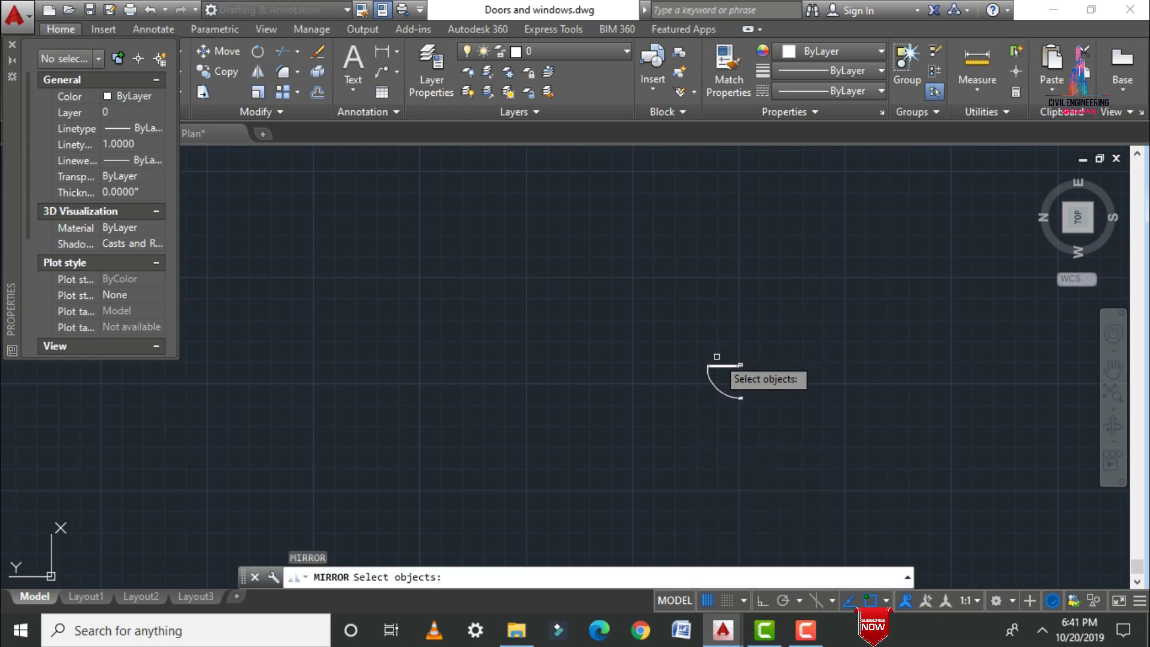
click(718, 365)
key(Return)
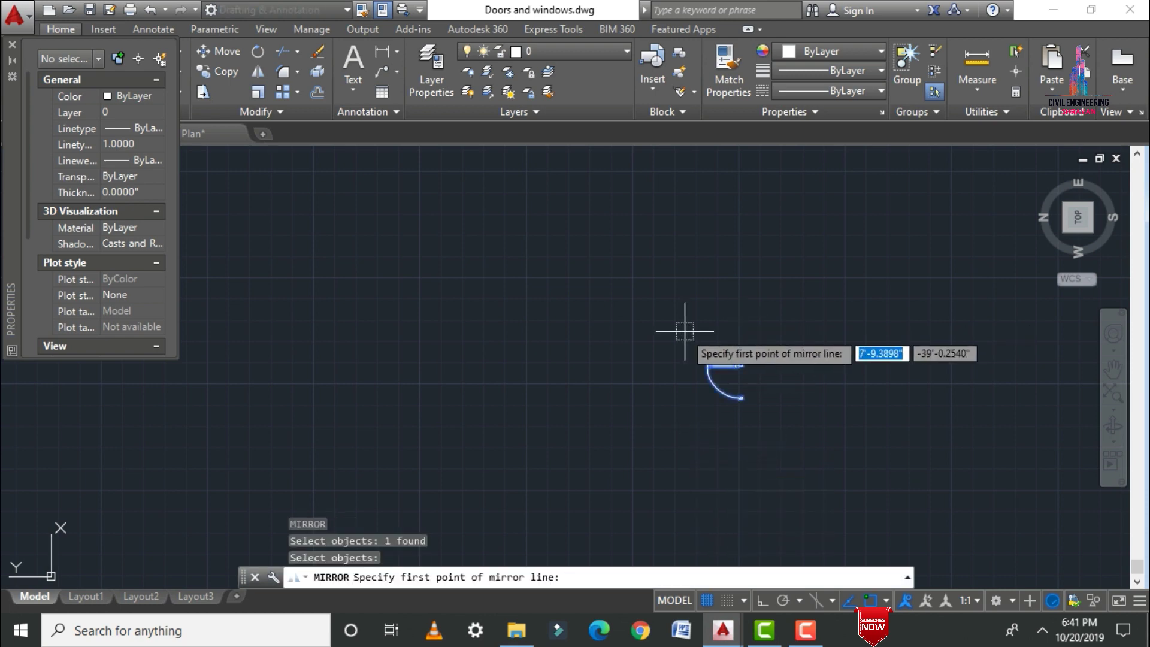
click(667, 342)
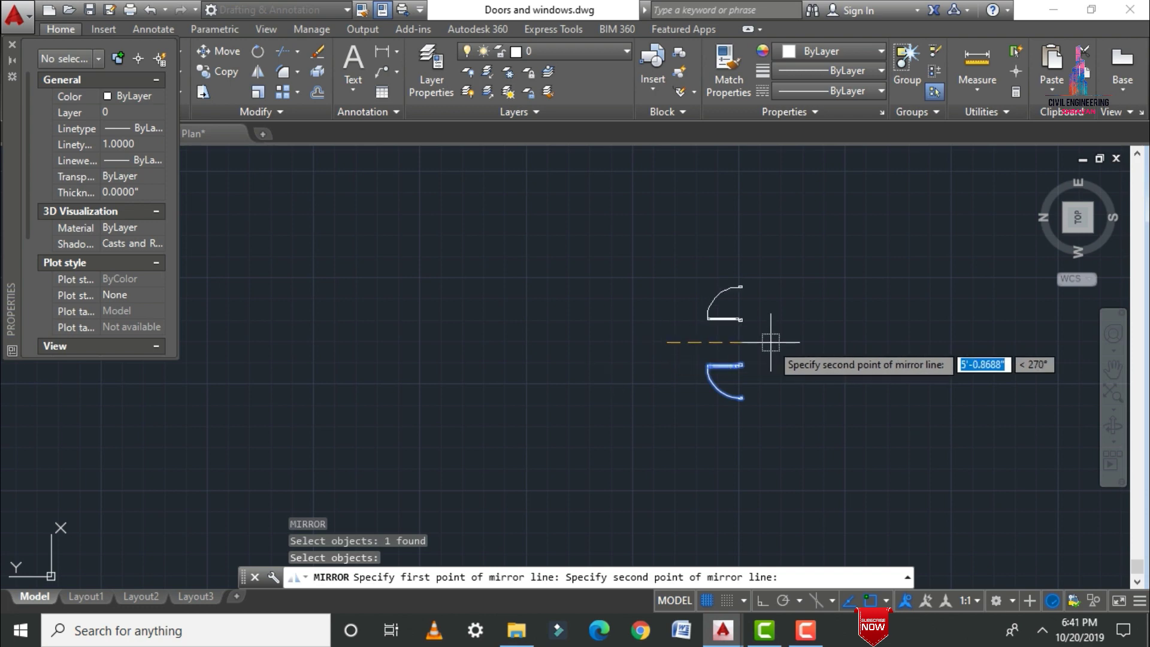
key(F8)
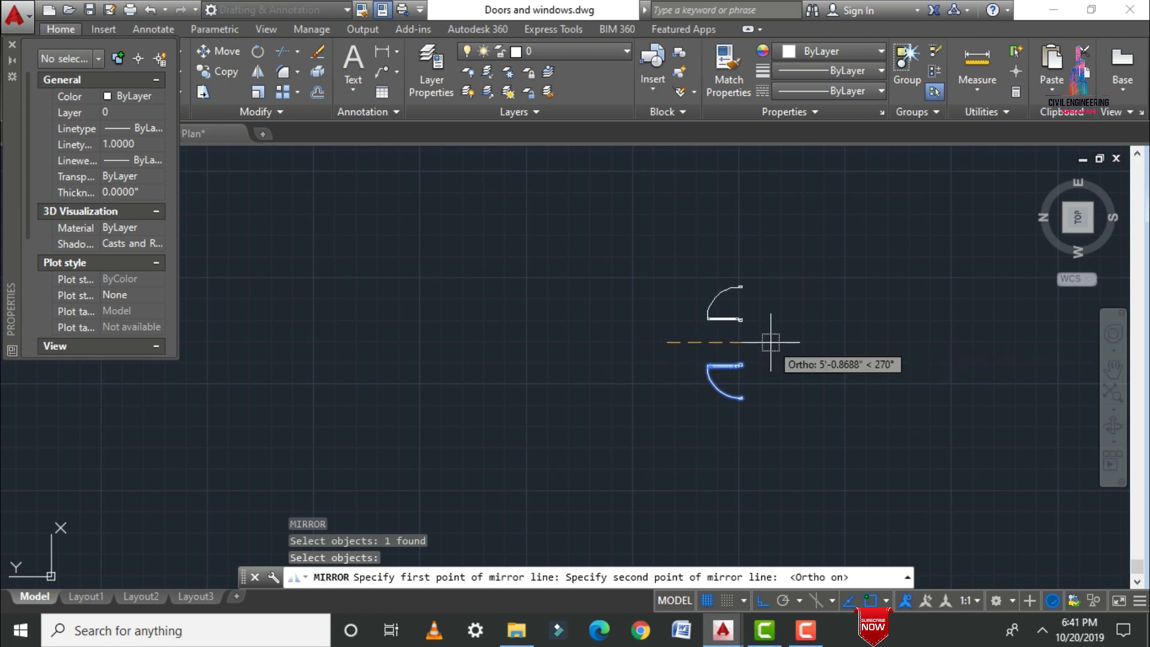
click(786, 340)
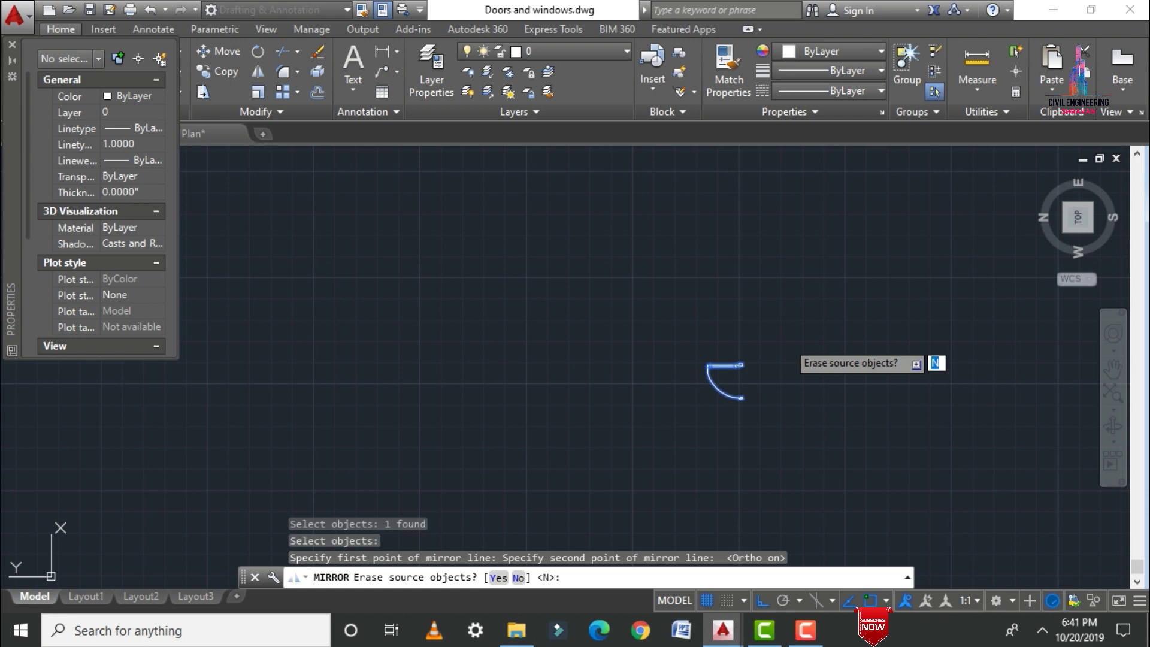
key(Return)
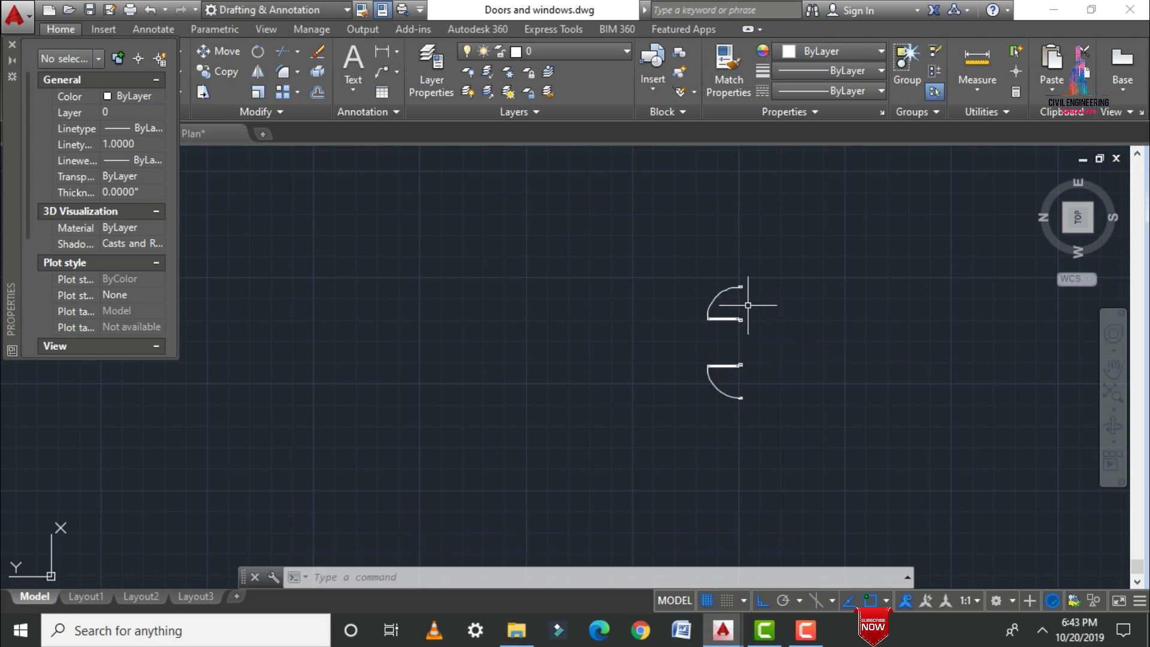
Mirror both single doors across a vertical line beside their swing arcs, keeping the originals
text(mi)
key(Return)
click(732, 301)
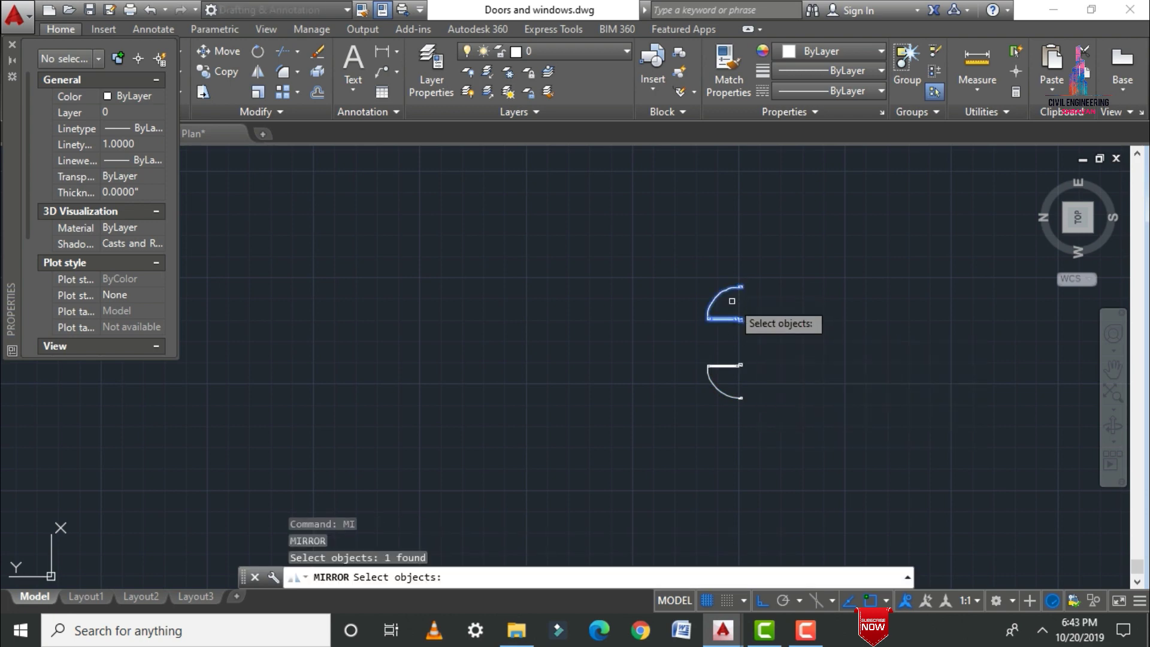
click(733, 366)
key(Return)
click(676, 257)
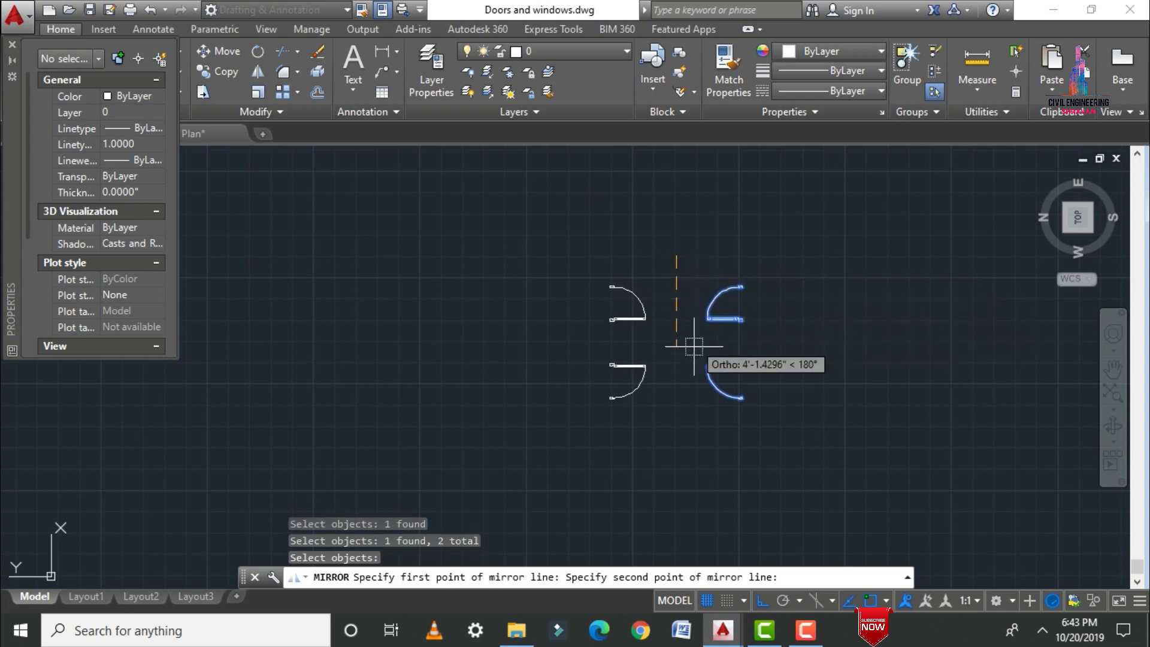
click(682, 422)
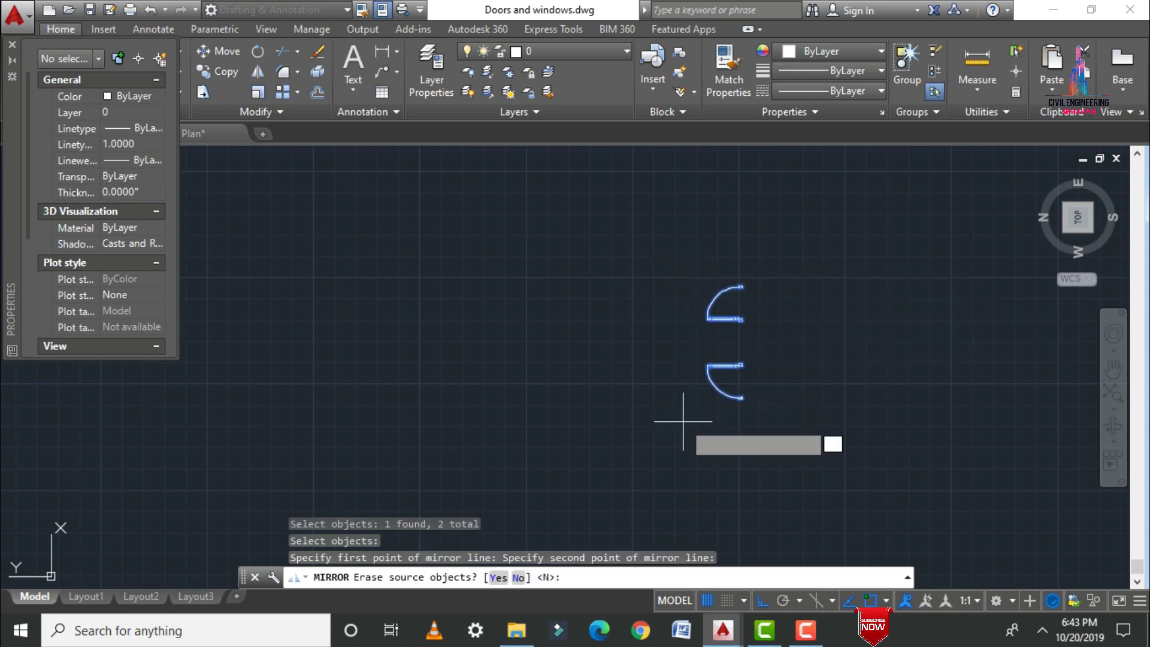
key(Return)
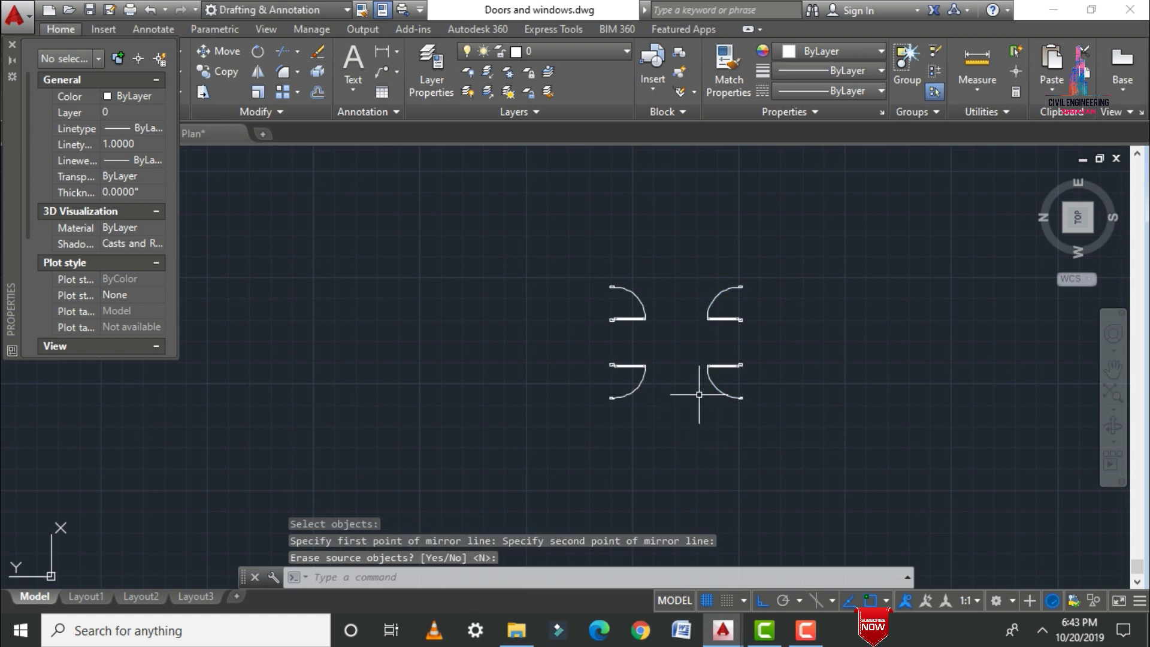
Copy the group of four single doors horizontally about 10'-5" away from the floor plan
scroll(698, 439, down, 2)
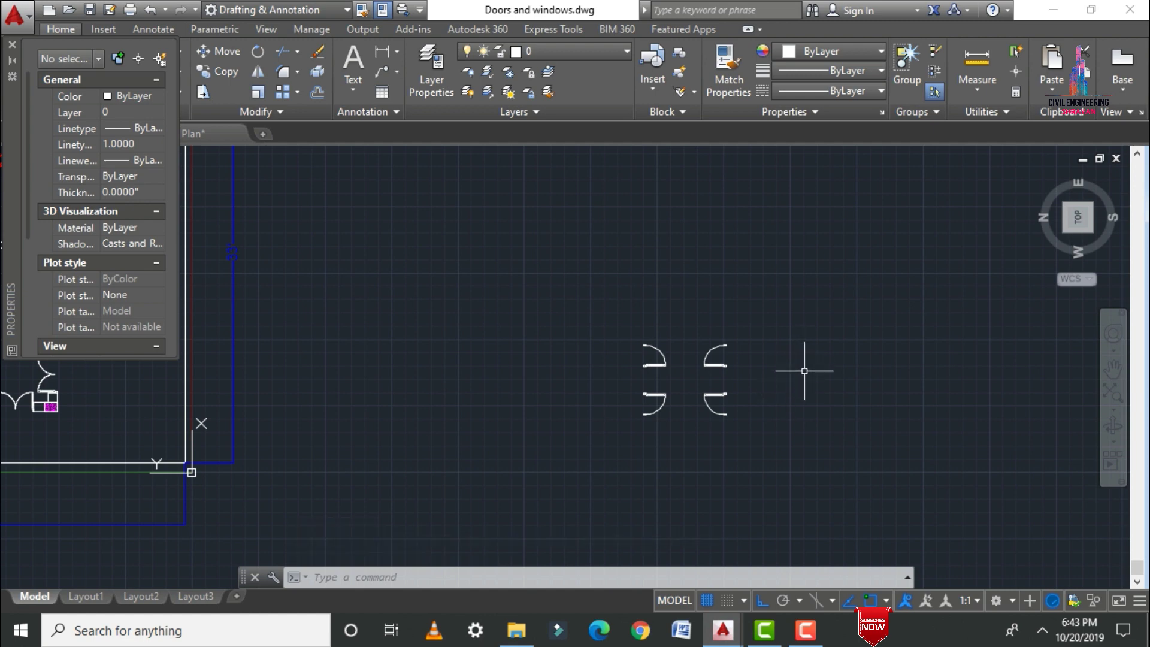
text(o)
key(Return)
click(637, 311)
mouse_move(737, 295)
mouse_down()
mouse_move(788, 506)
mouse_move(605, 441)
mouse_move(639, 411)
mouse_up()
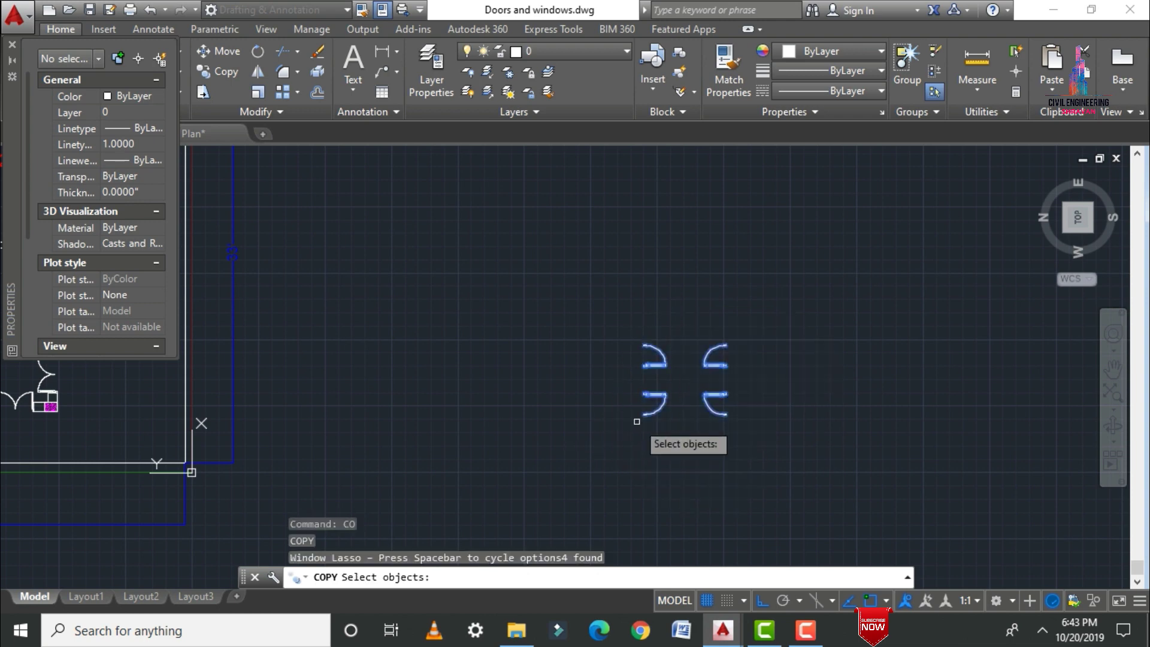
key(Return)
click(727, 413)
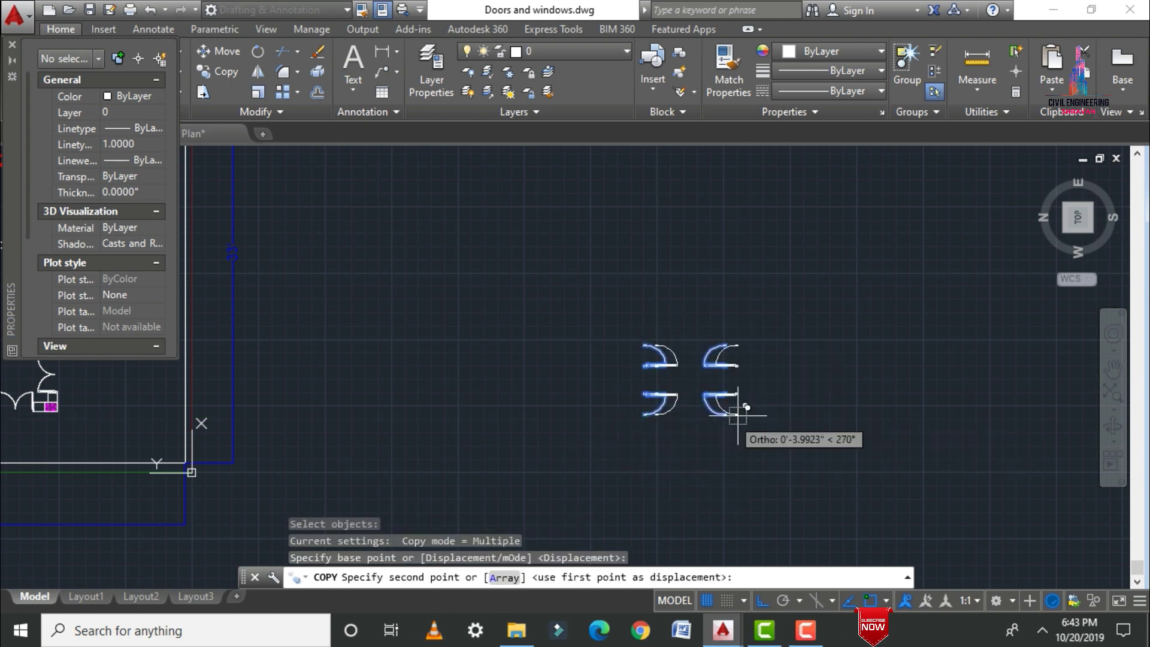
click(862, 414)
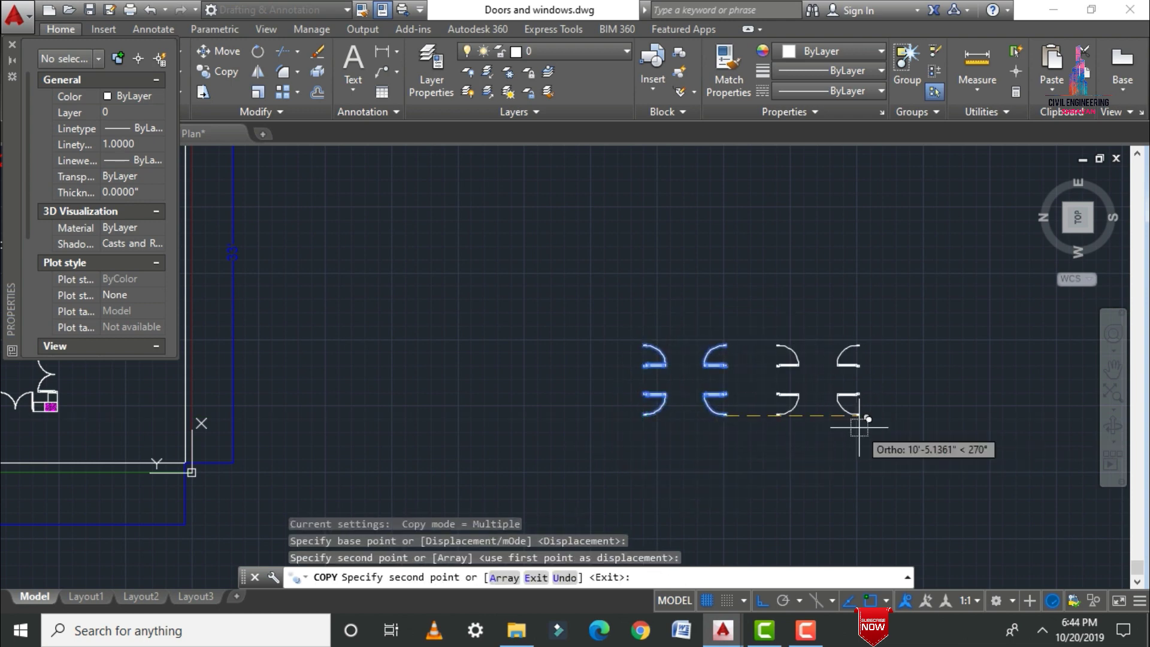
key(Escape)
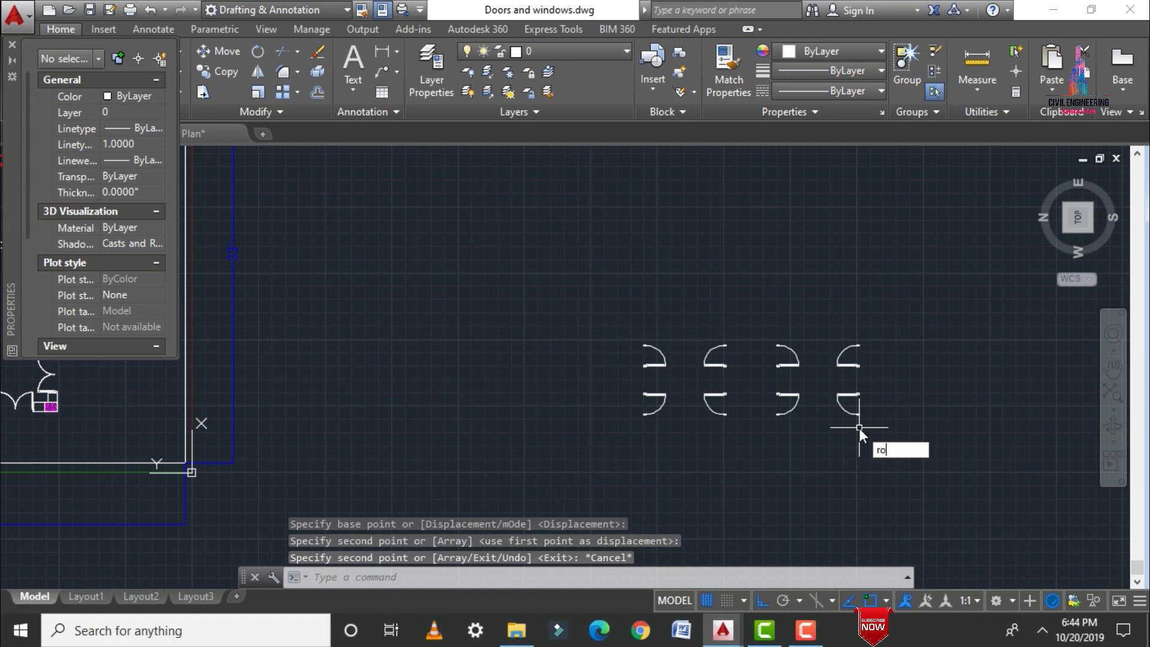
Rotate the four copied doors by 90 degrees about the upper outer frame corner of the group
text(ro)
key(Return)
mouse_move(777, 314)
mouse_down()
mouse_move(834, 290)
mouse_move(937, 344)
mouse_move(897, 526)
mouse_move(807, 526)
mouse_move(755, 478)
mouse_up()
key(Return)
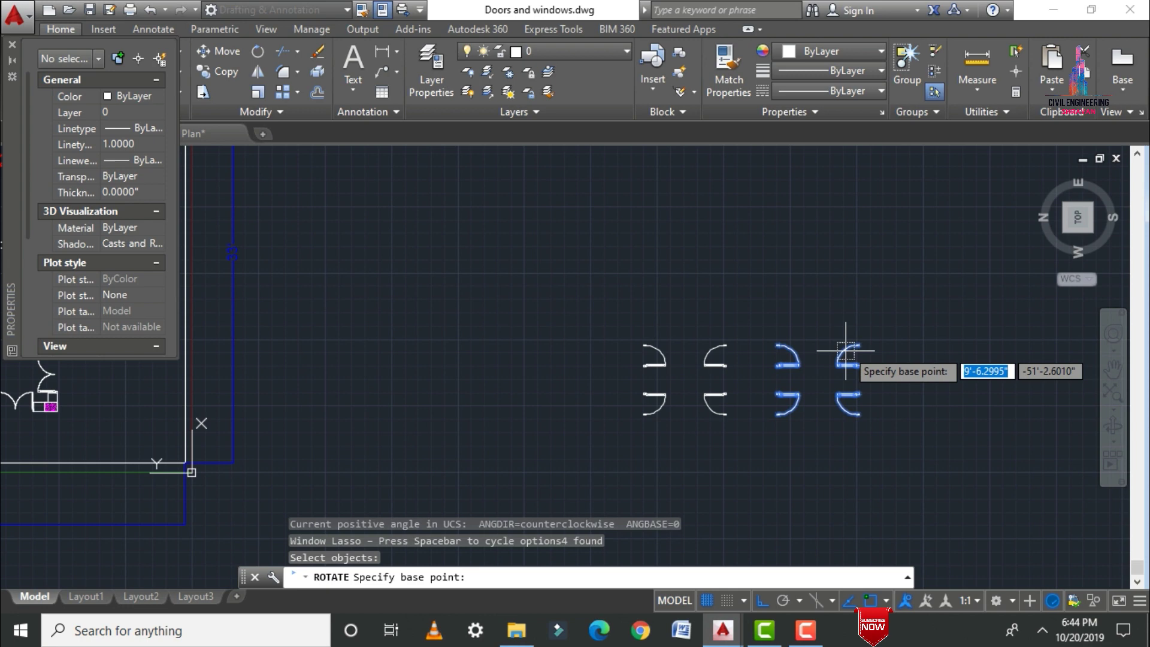
click(860, 347)
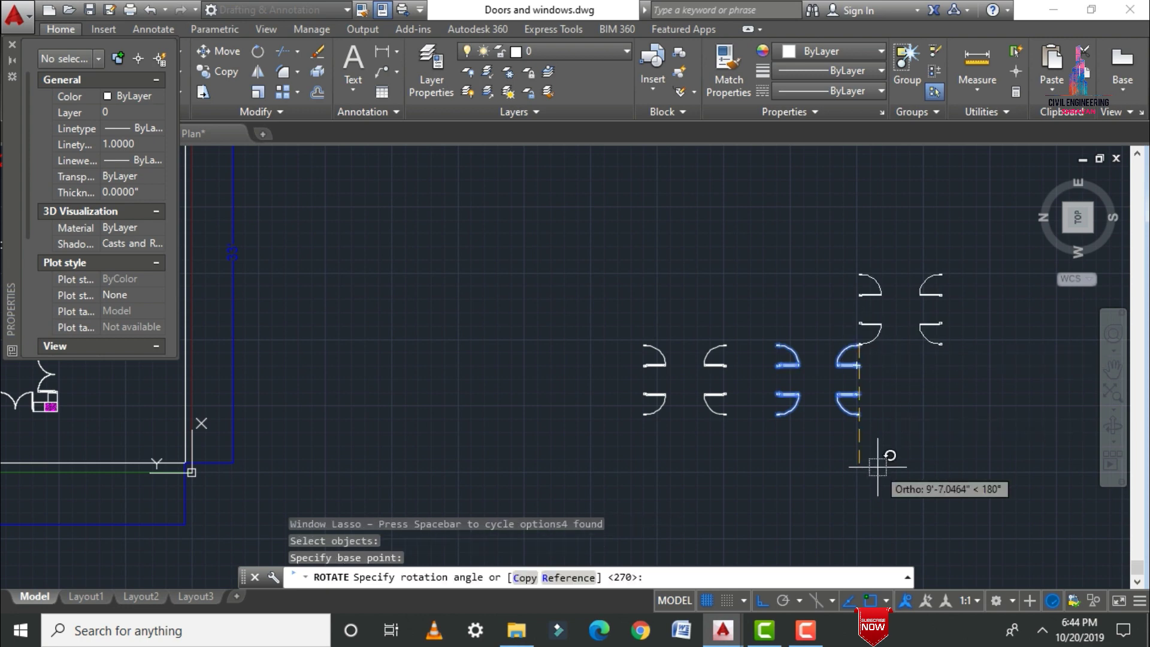
text(90)
key(Return)
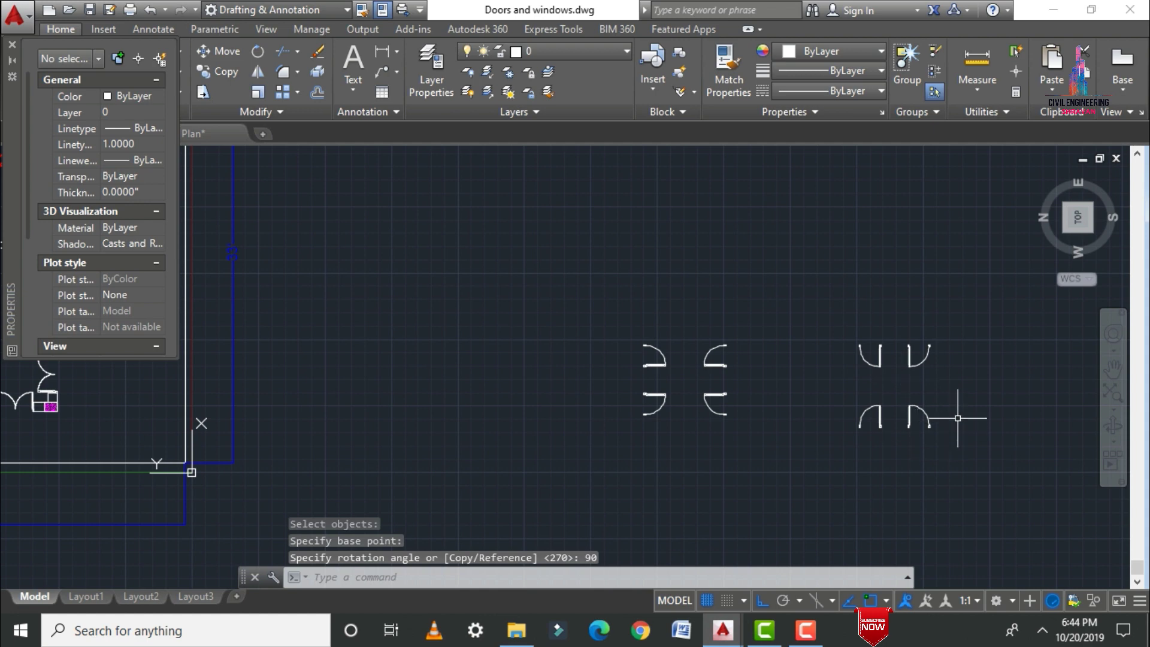
Copy the upper-left door of the unrotated group by its lower outer frame corner onto the wall stub corner above Bed Room 1's doorway column
scroll(957, 418, down, 2)
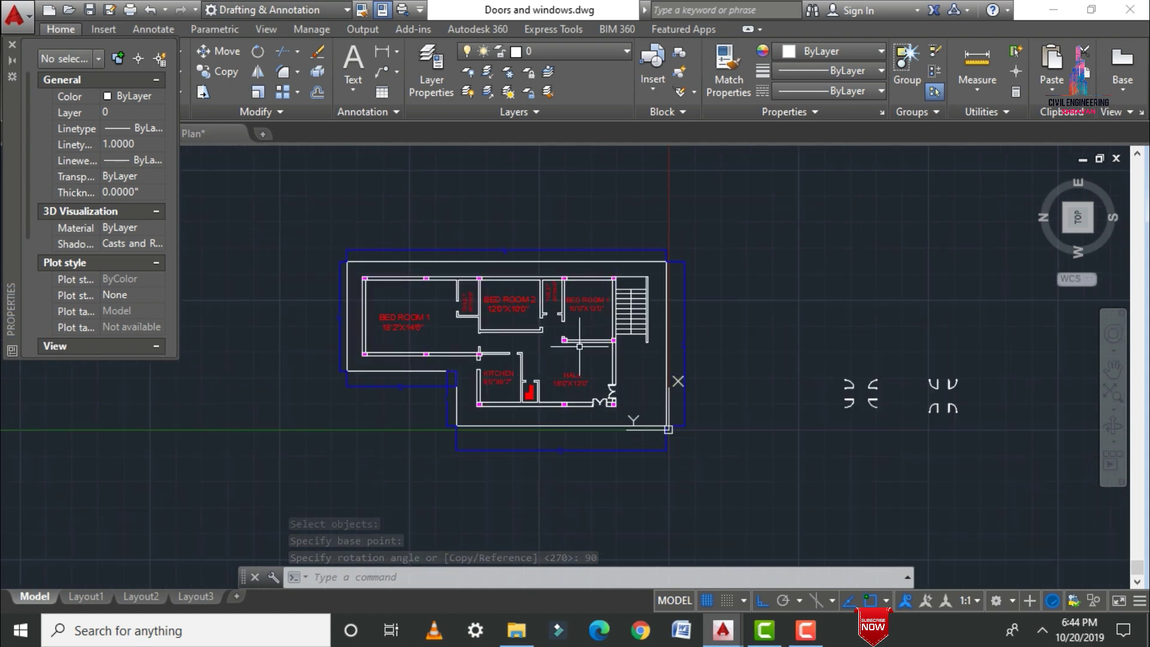
scroll(595, 317, up, 5)
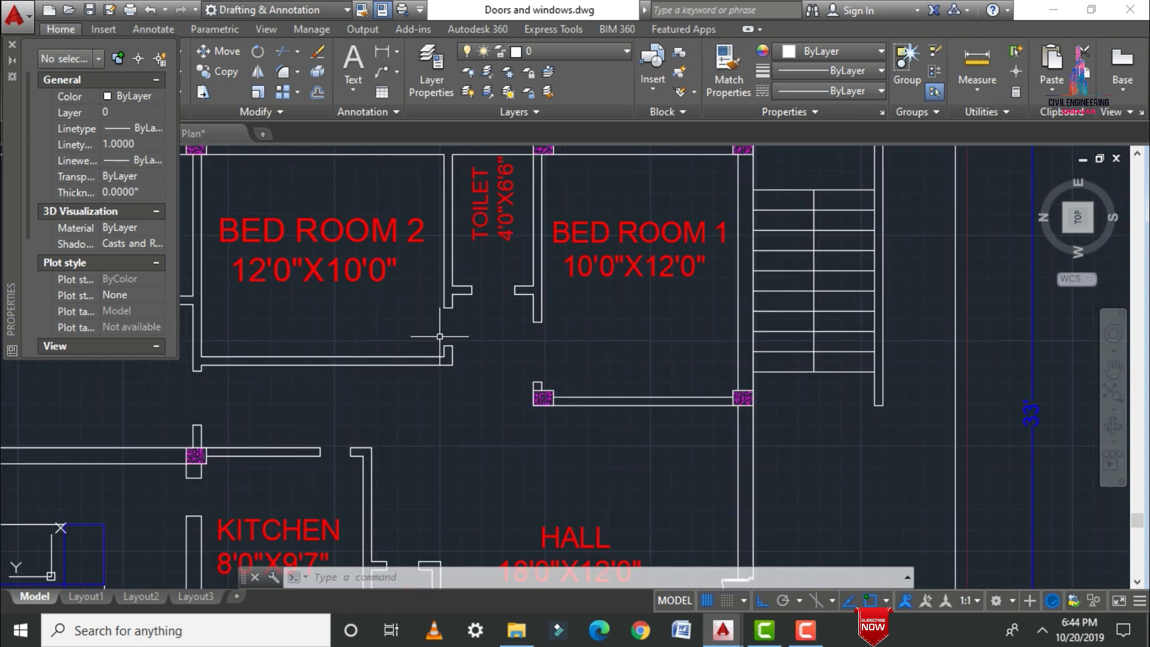
scroll(510, 376, down, 4)
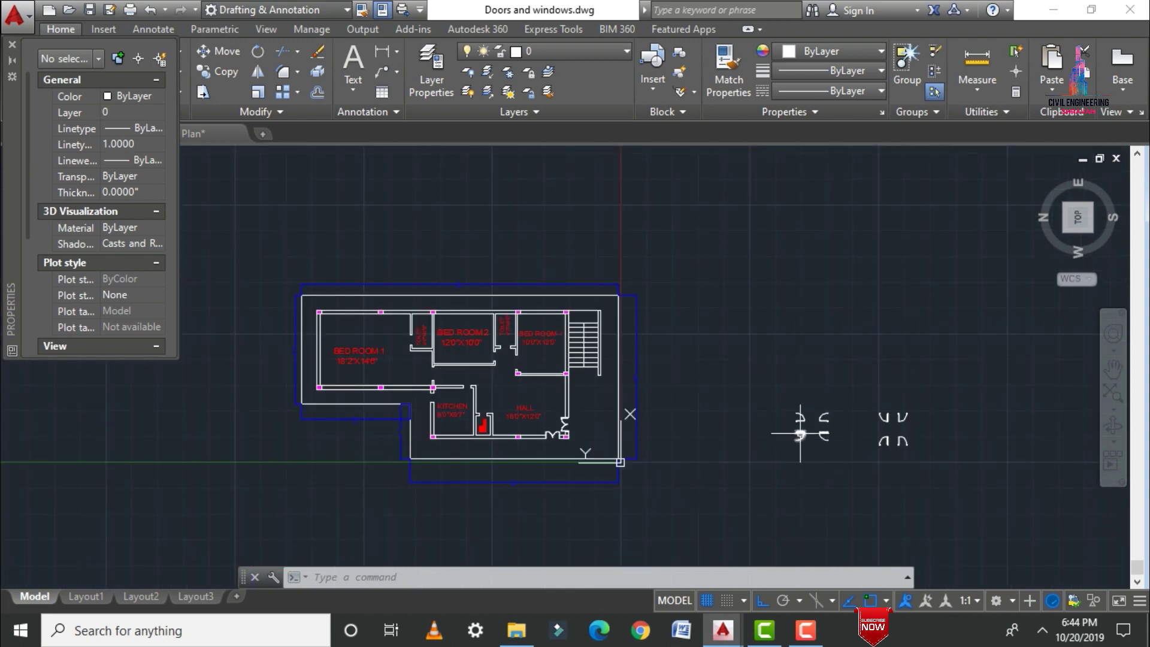
scroll(805, 421, up, 6)
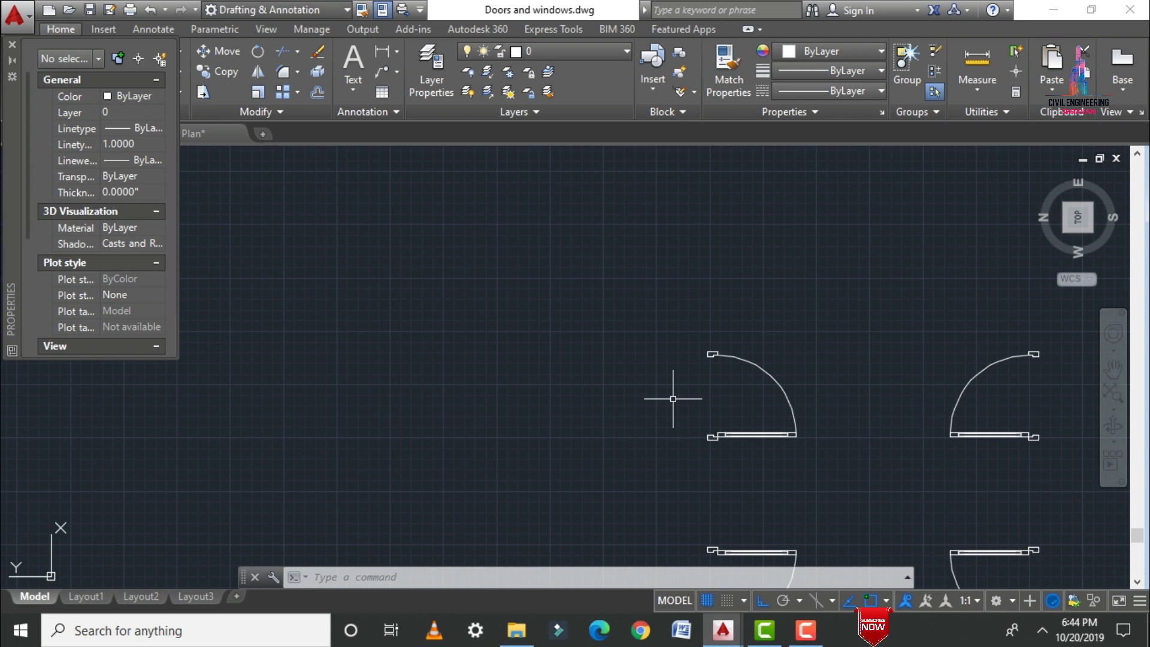
text(co)
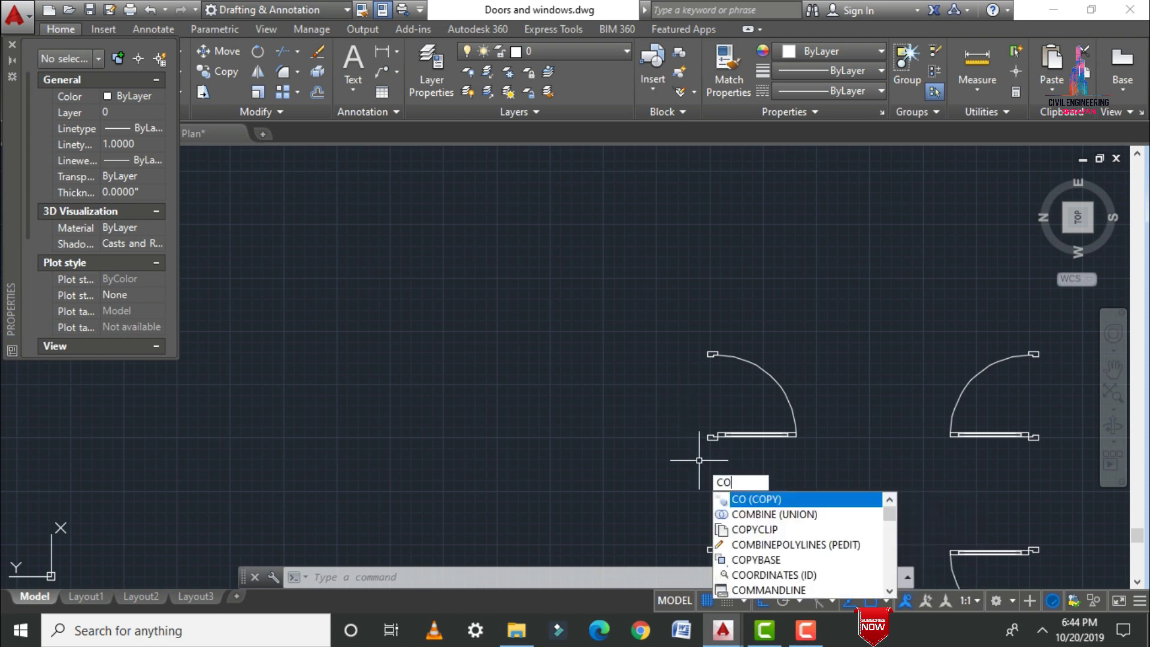
key(Return)
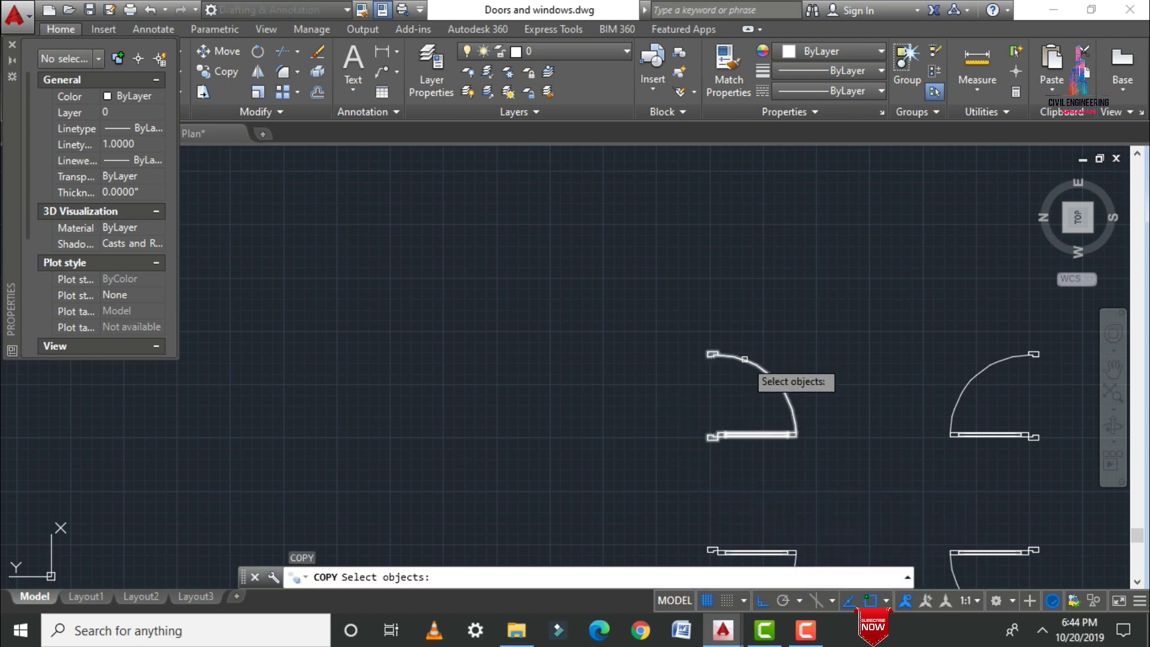
click(742, 363)
key(Return)
scroll(710, 470, up, 6)
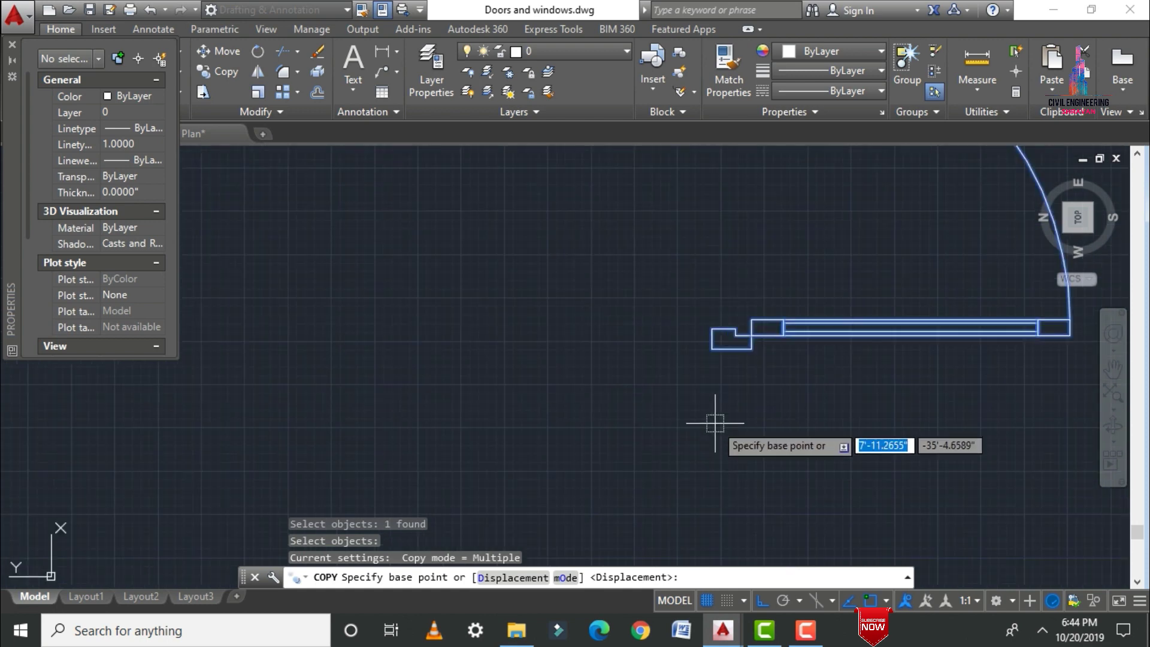
click(712, 349)
scroll(718, 347, down, 6)
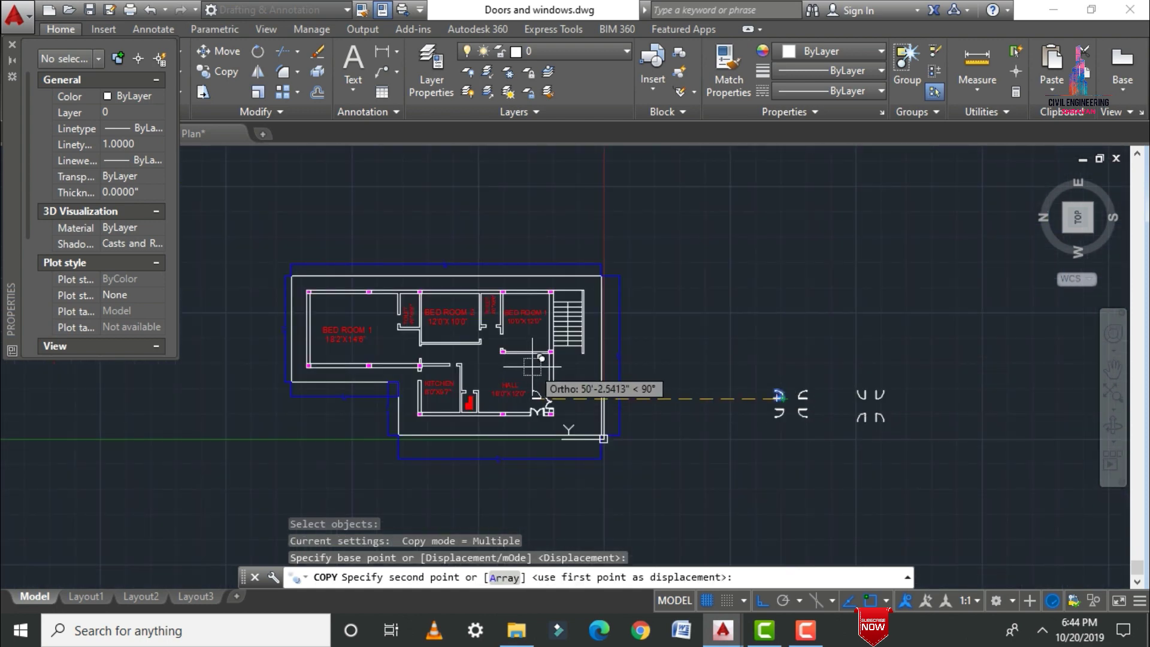
key(F8)
scroll(536, 358, up, 6)
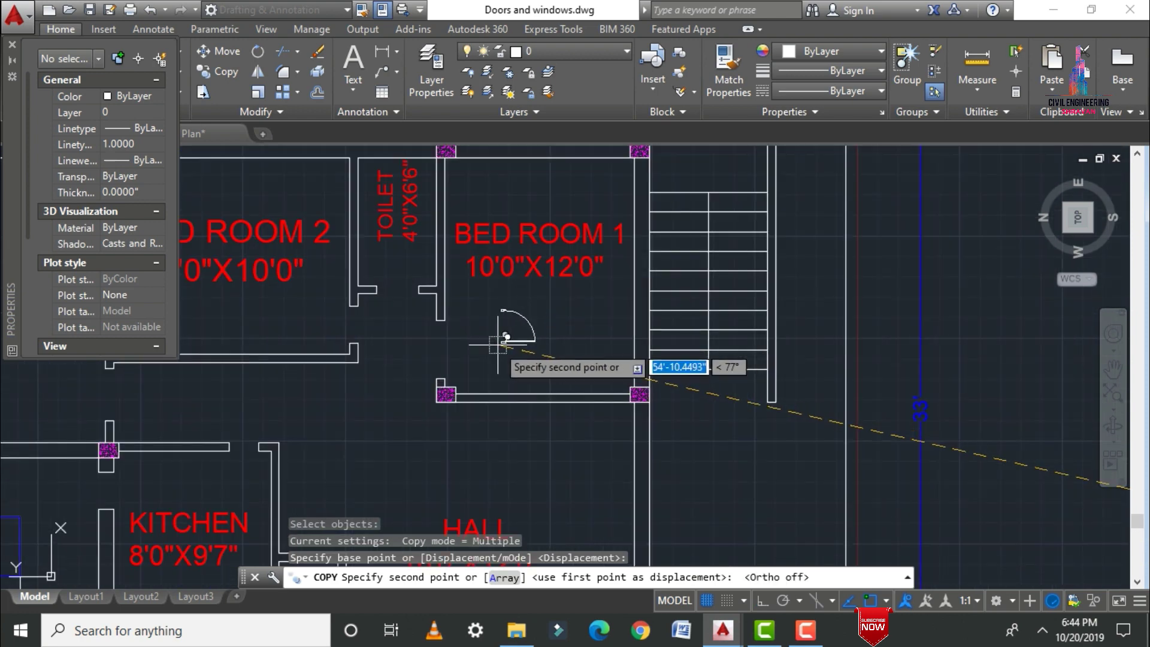
scroll(442, 363, up, 6)
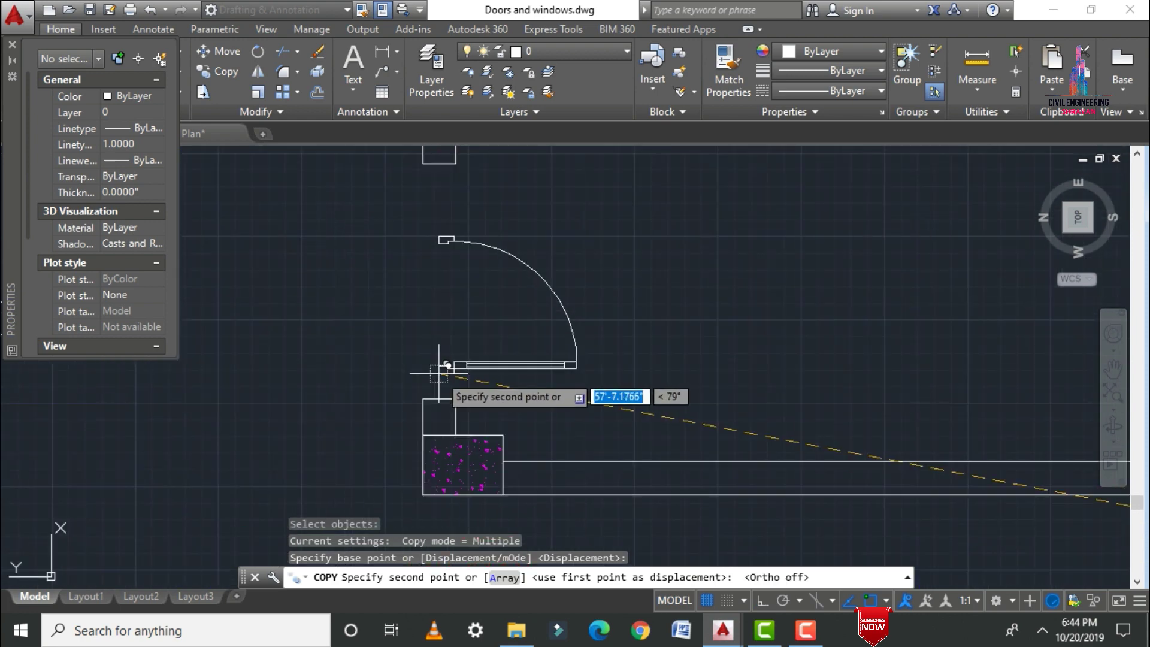
click(424, 398)
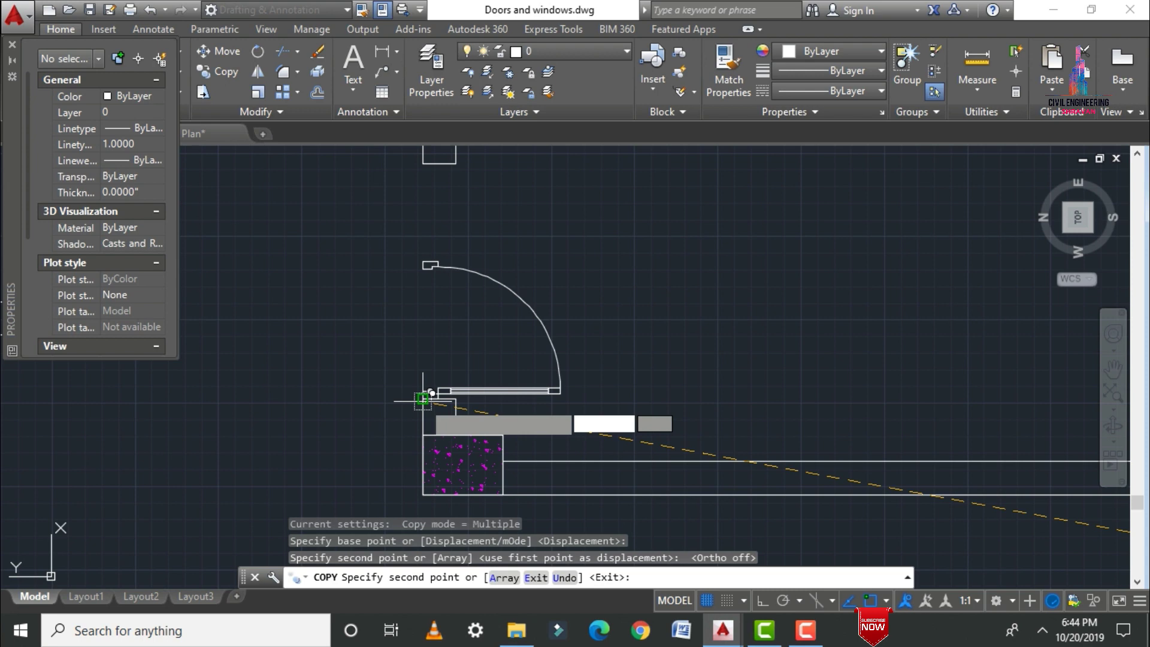
Finish the door copy and erase the end line of the wall above Bed Room 1's new door
scroll(536, 296, down, 2)
key(Escape)
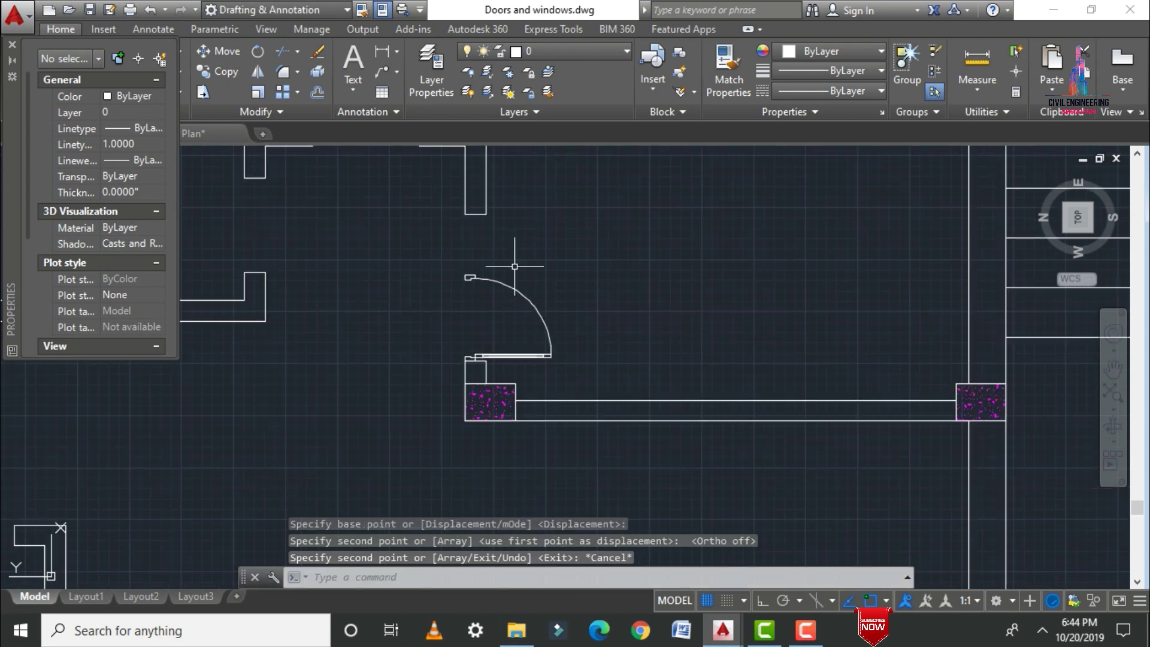
click(473, 214)
key(Delete)
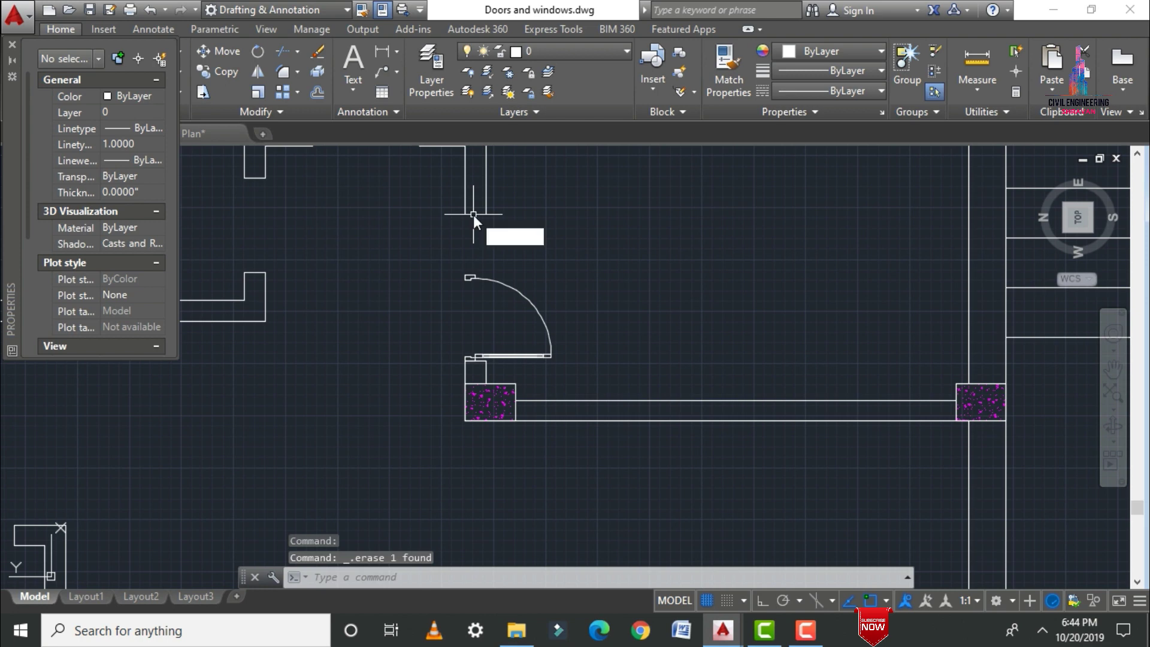
Draw lines extending the open wall end above Bed Room 1's doorway down to the door's upper frame
text(l)
key(Return)
click(465, 214)
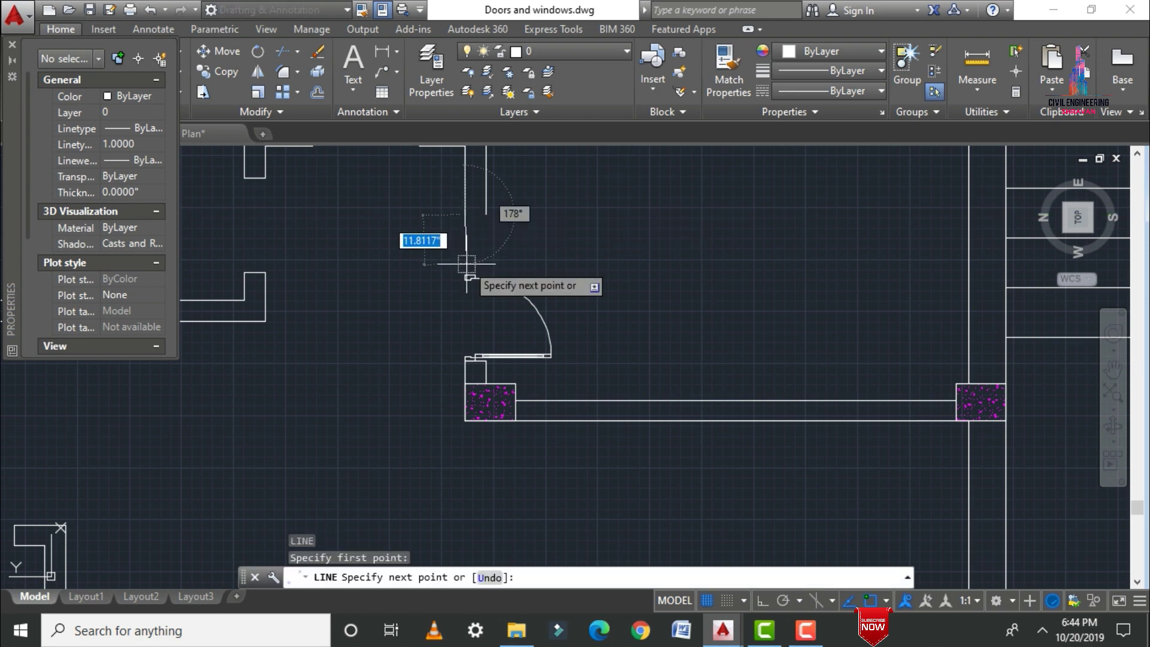
key(Escape)
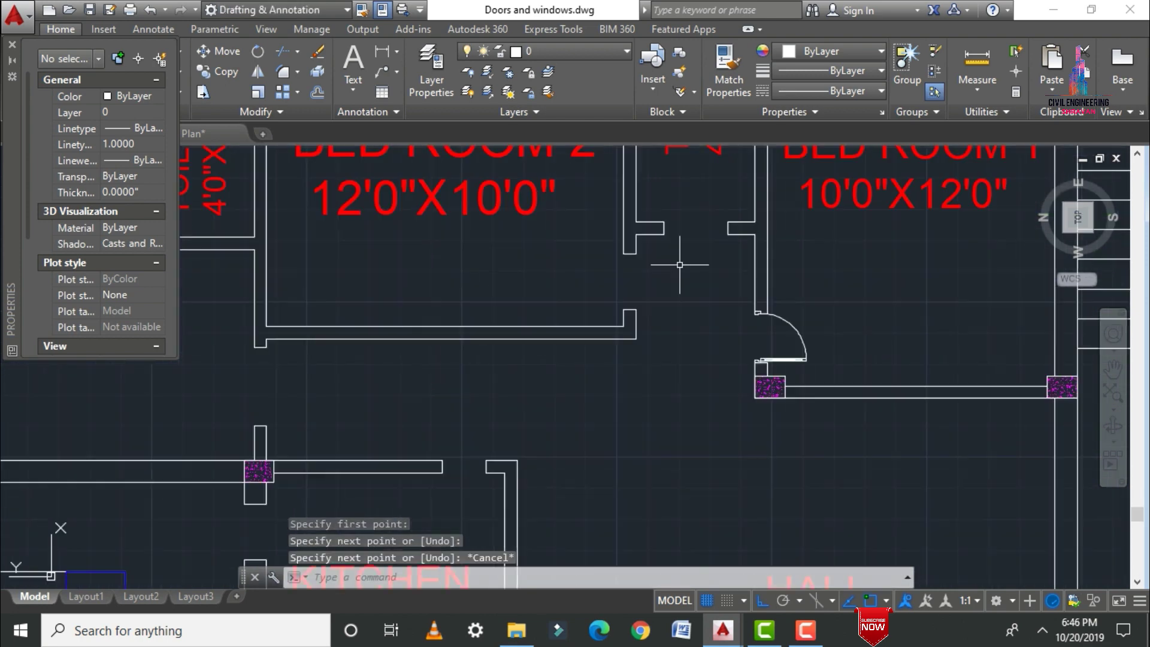
Copy the upper-right door of the unrotated group by its lower outer frame corner onto the wall stub corner at Bed Room 2's doorway
scroll(533, 337, down, 4)
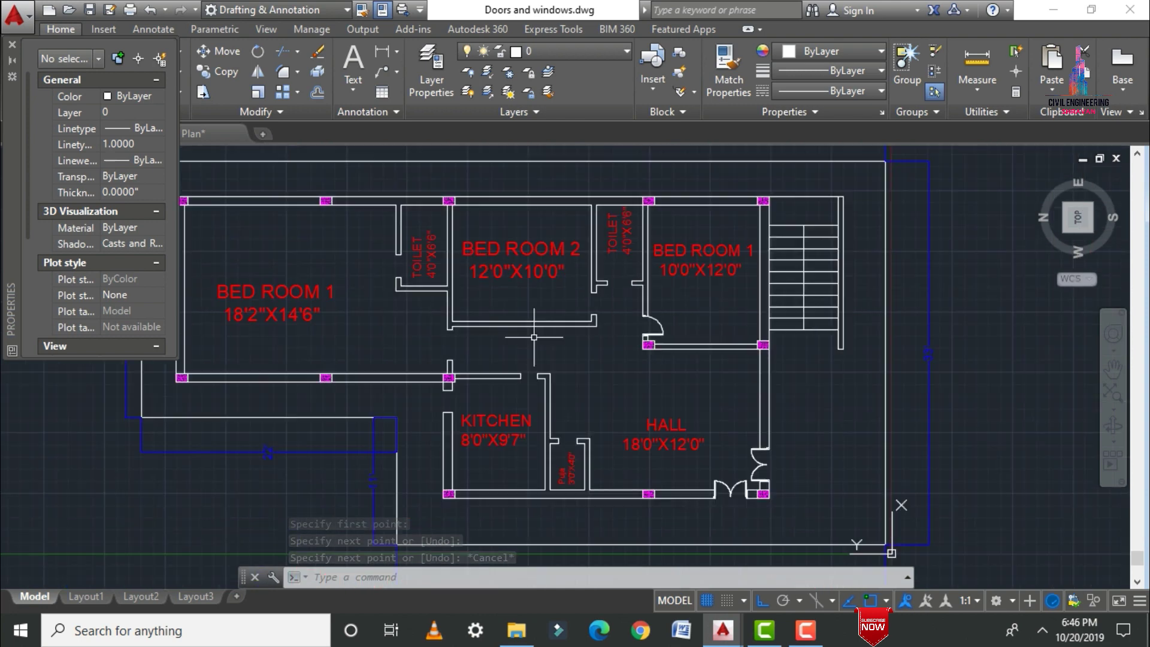
scroll(578, 329, down, 2)
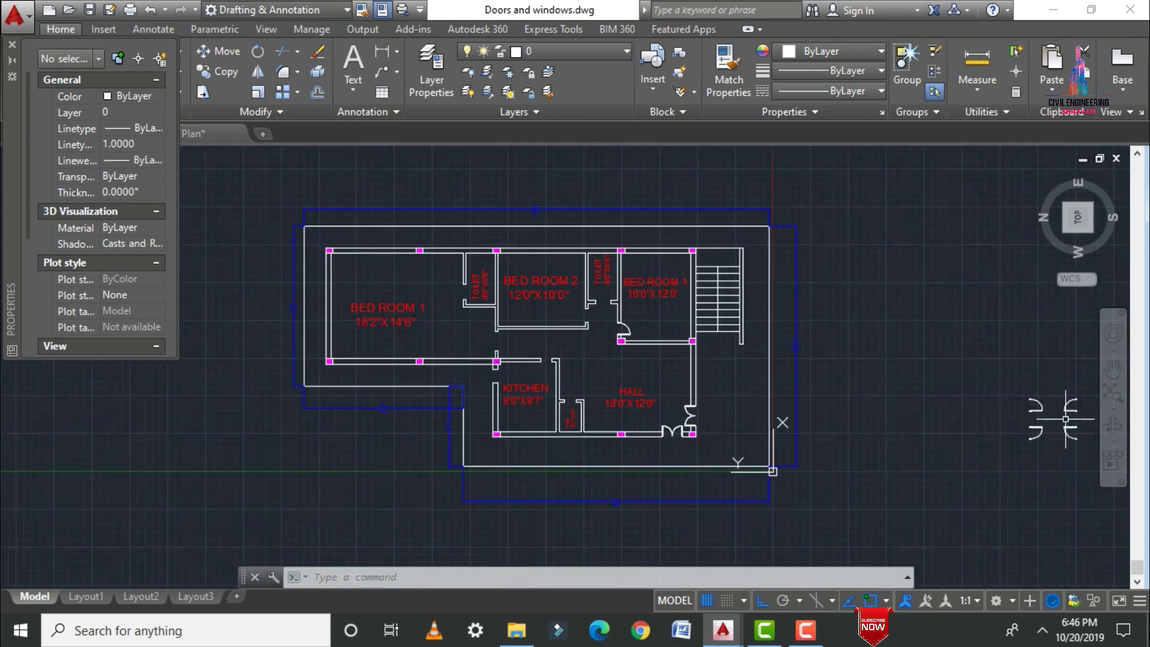
scroll(1072, 422, up, 6)
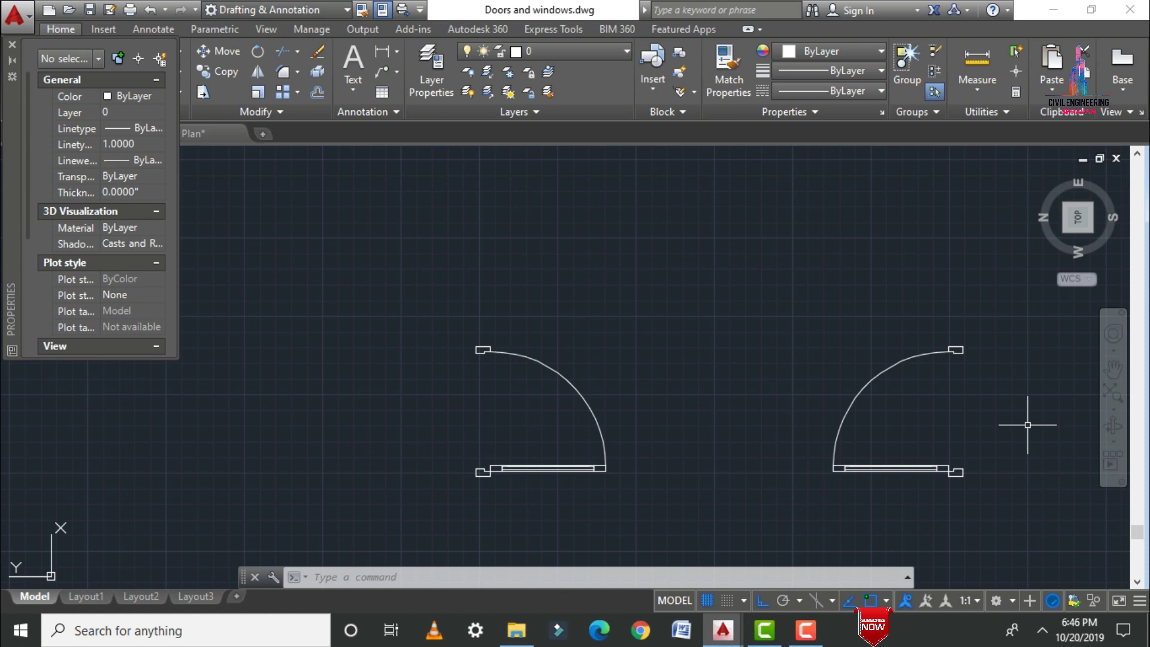
key(Return)
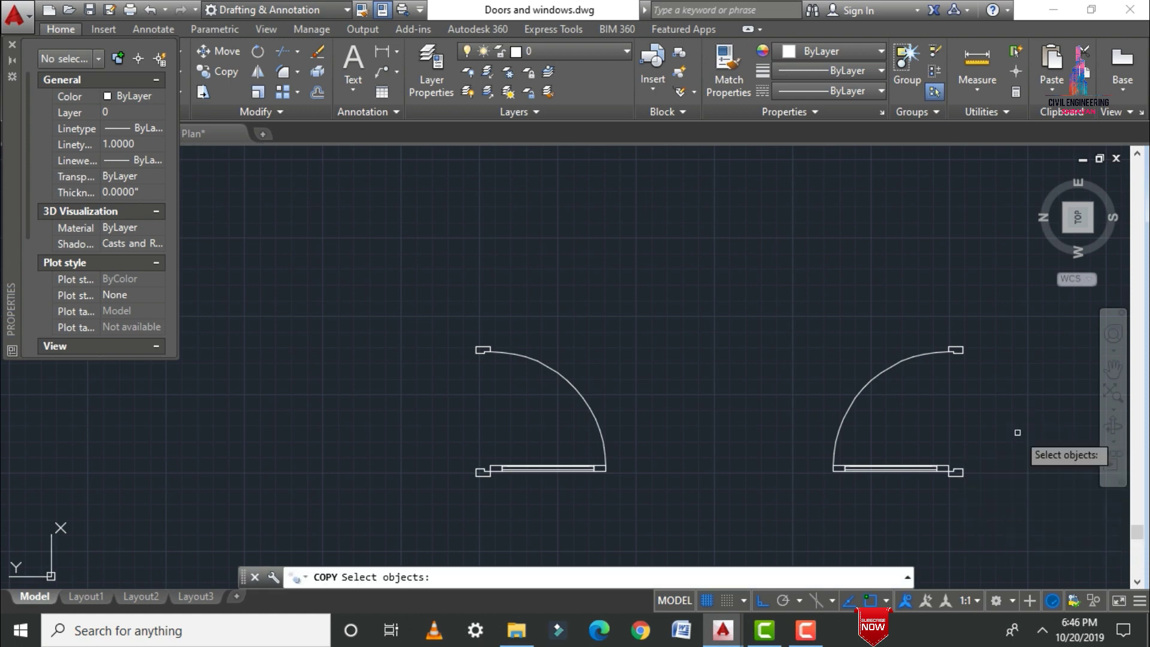
click(931, 469)
key(Return)
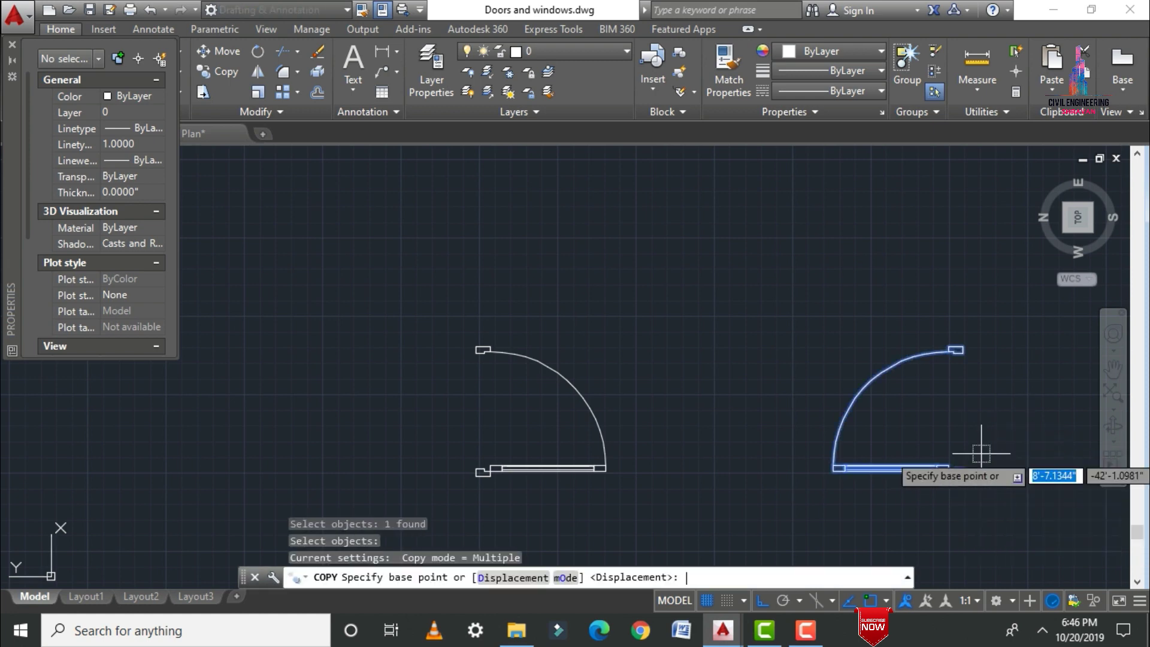
scroll(974, 482, up, 6)
click(928, 445)
scroll(928, 445, down, 8)
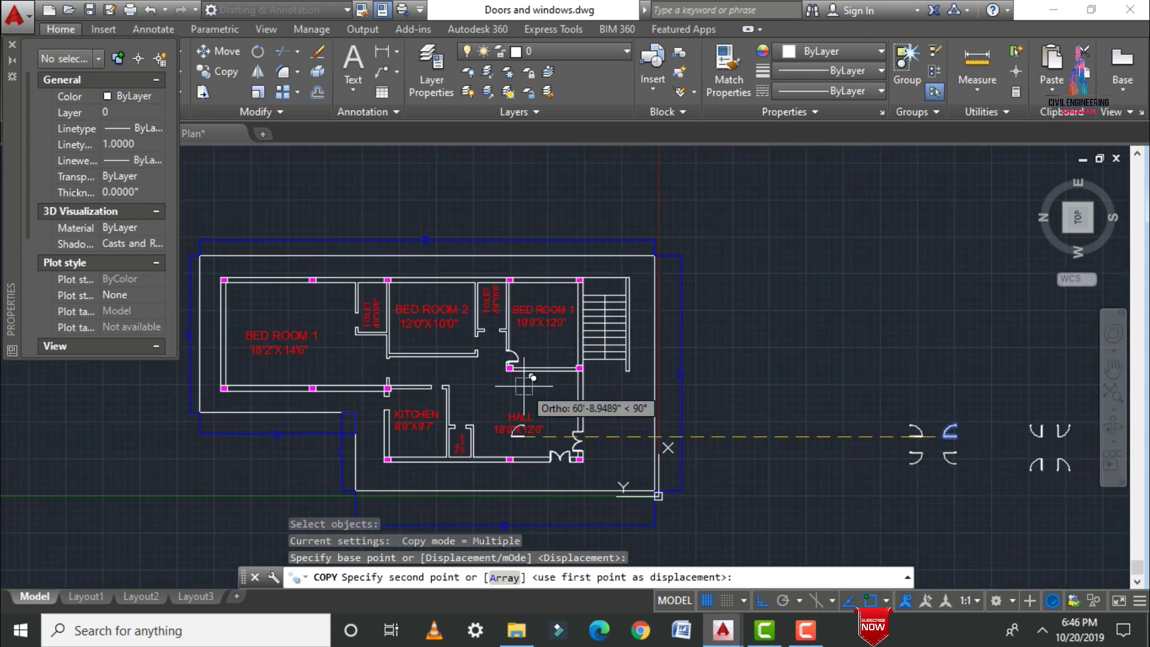
key(F8)
scroll(479, 333, up, 5)
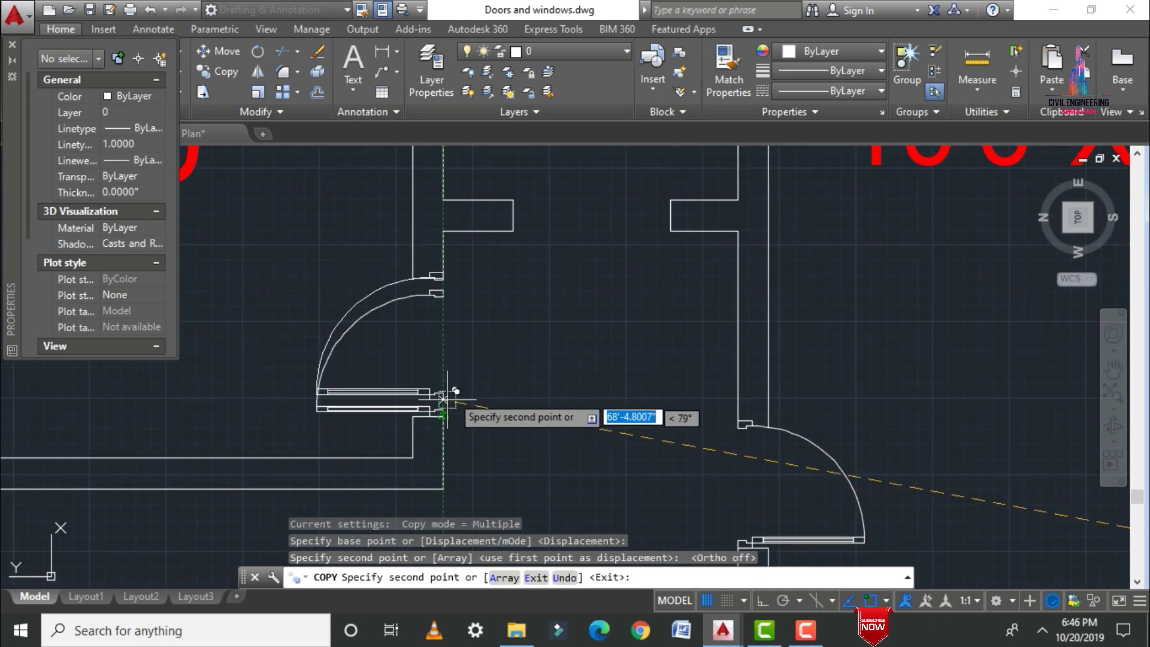
click(443, 413)
key(Escape)
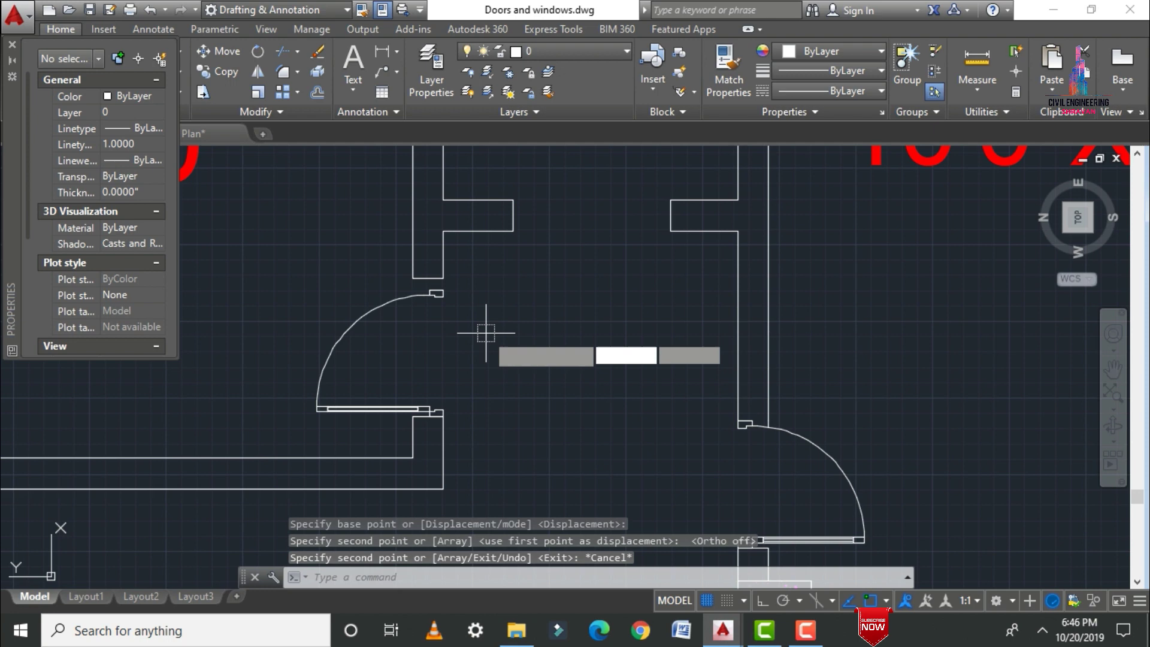
Draw a line from the wall corner above Bed Room 2's doorway straight down to the door's upper frame
text(l)
key(Return)
click(450, 277)
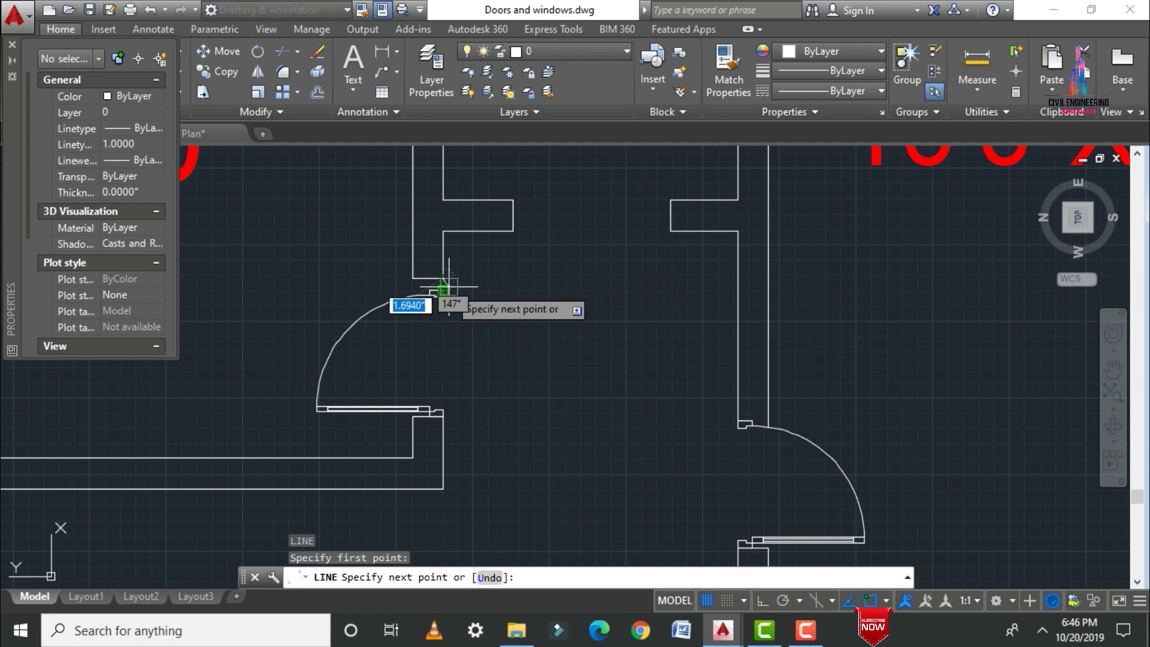
key(F8)
key(Escape)
scroll(469, 314, down, 4)
scroll(470, 323, down, 2)
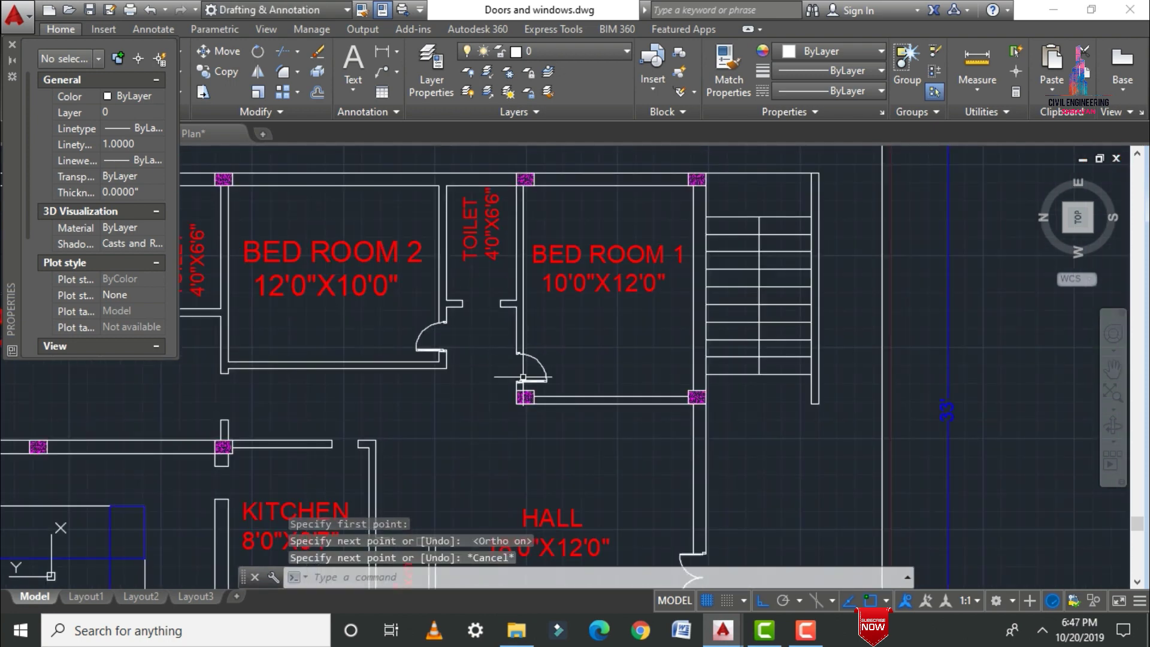
Copy Bed Room 2's door by its lower outer frame corner onto the wall stub corner at the 18'2"X14'6" bedroom's doorway
scroll(448, 393, down, 3)
scroll(448, 393, up, 3)
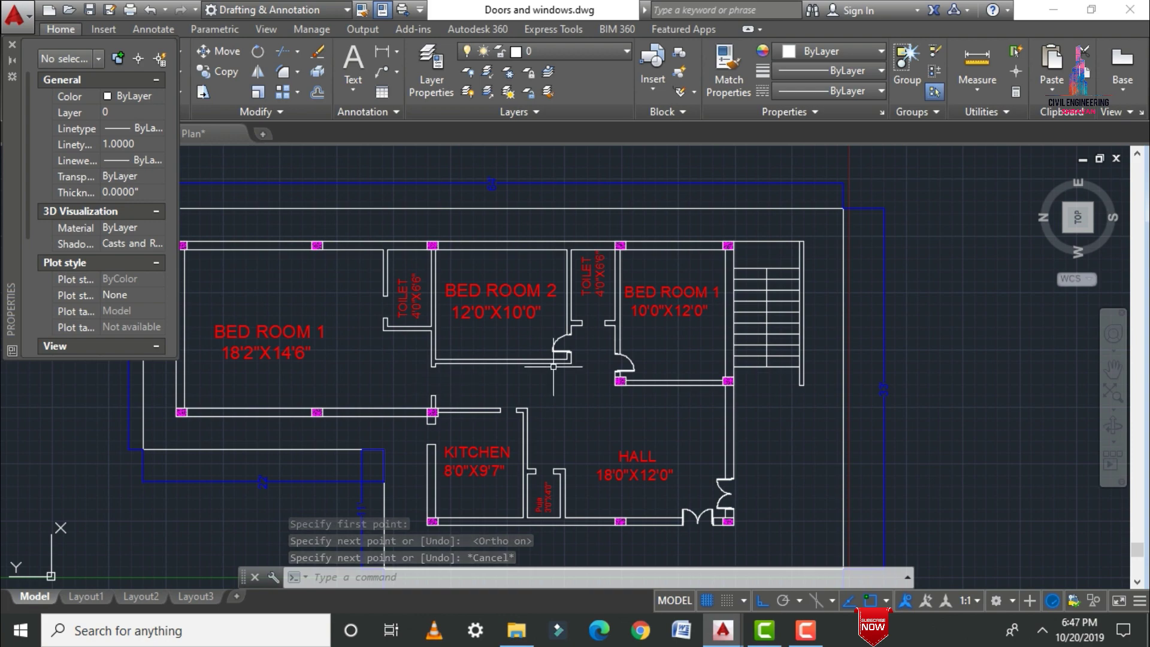
text(co)
key(Return)
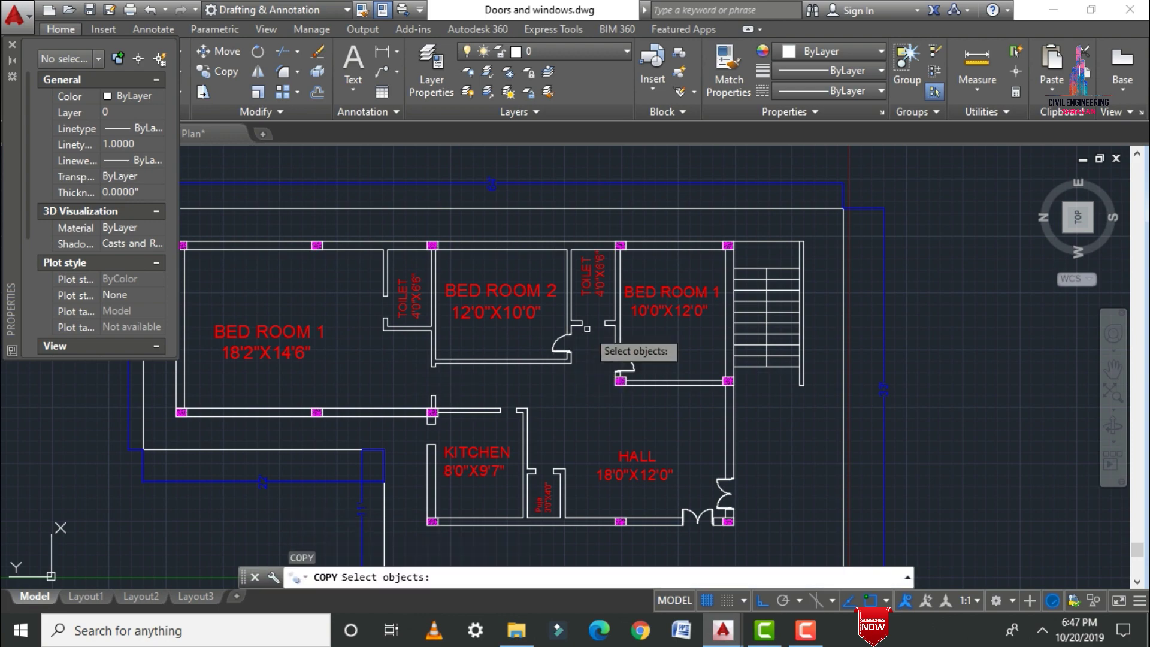
scroll(569, 353, up, 5)
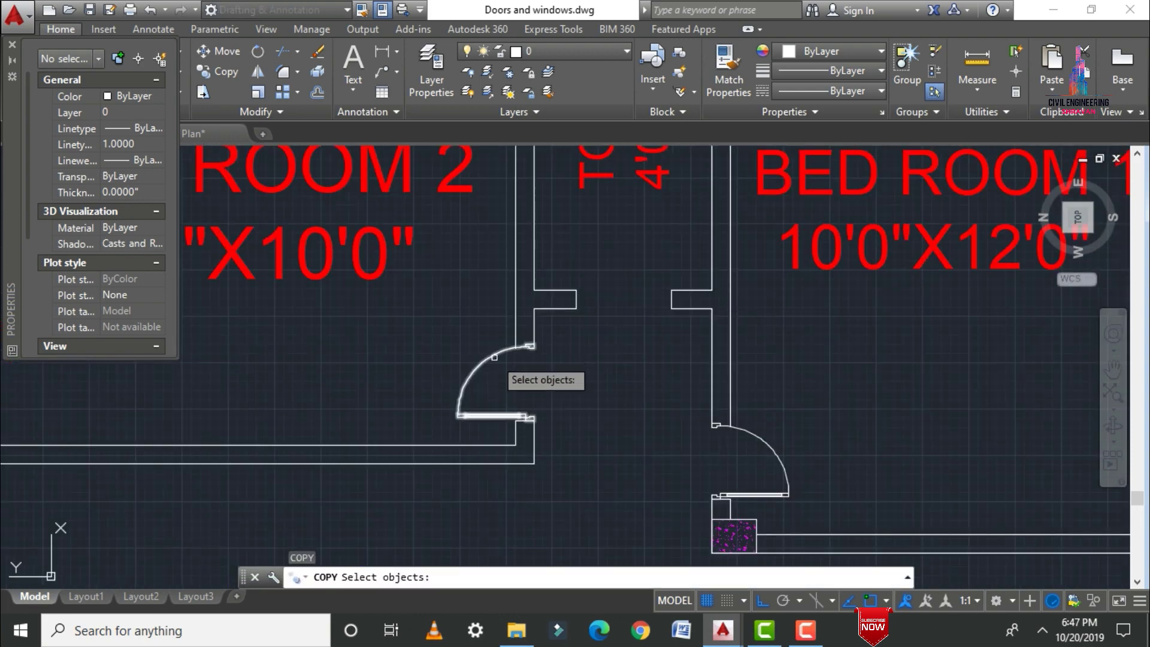
click(494, 358)
key(Return)
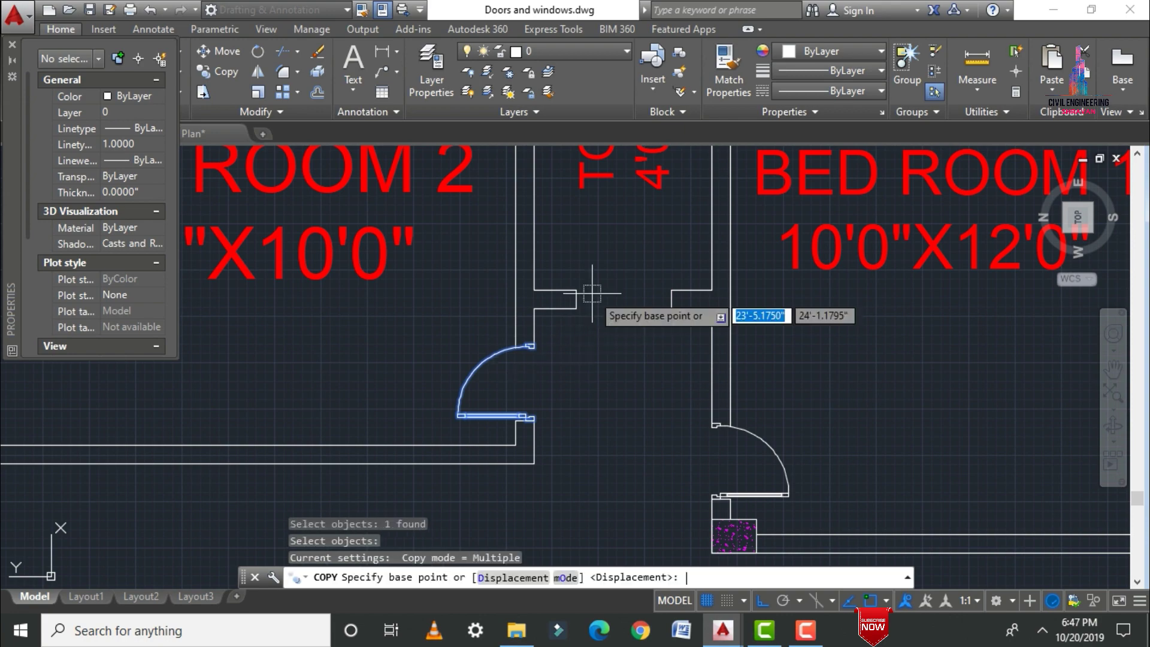
scroll(533, 423, up, 2)
click(520, 419)
scroll(598, 359, down, 8)
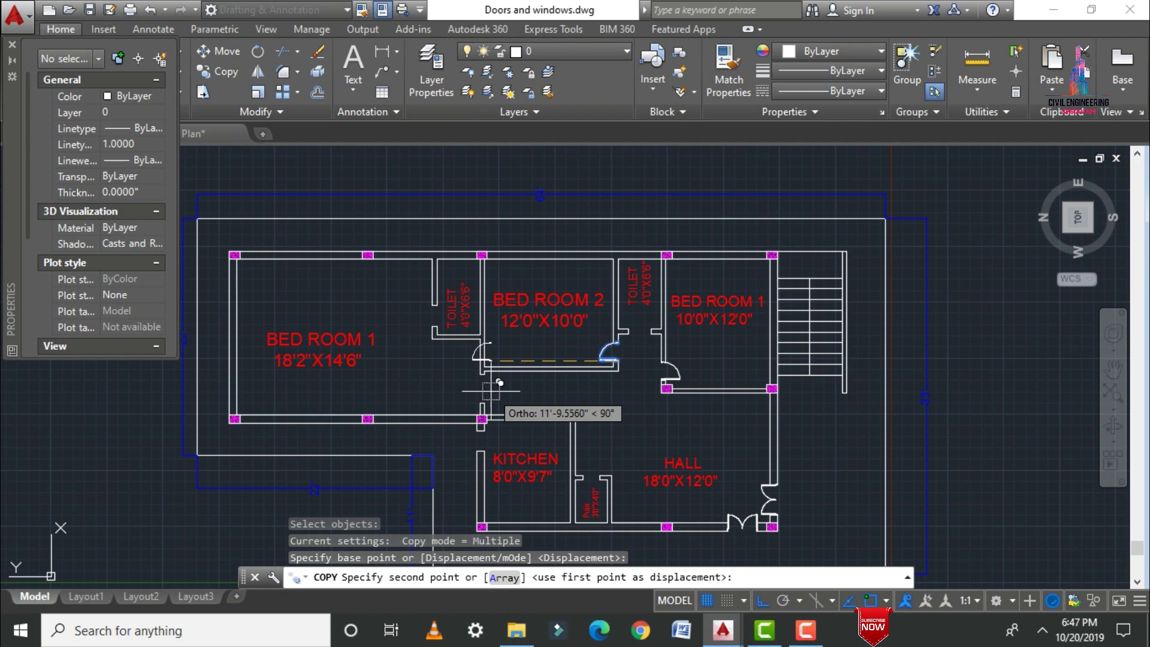
key(F8)
scroll(473, 383, up, 6)
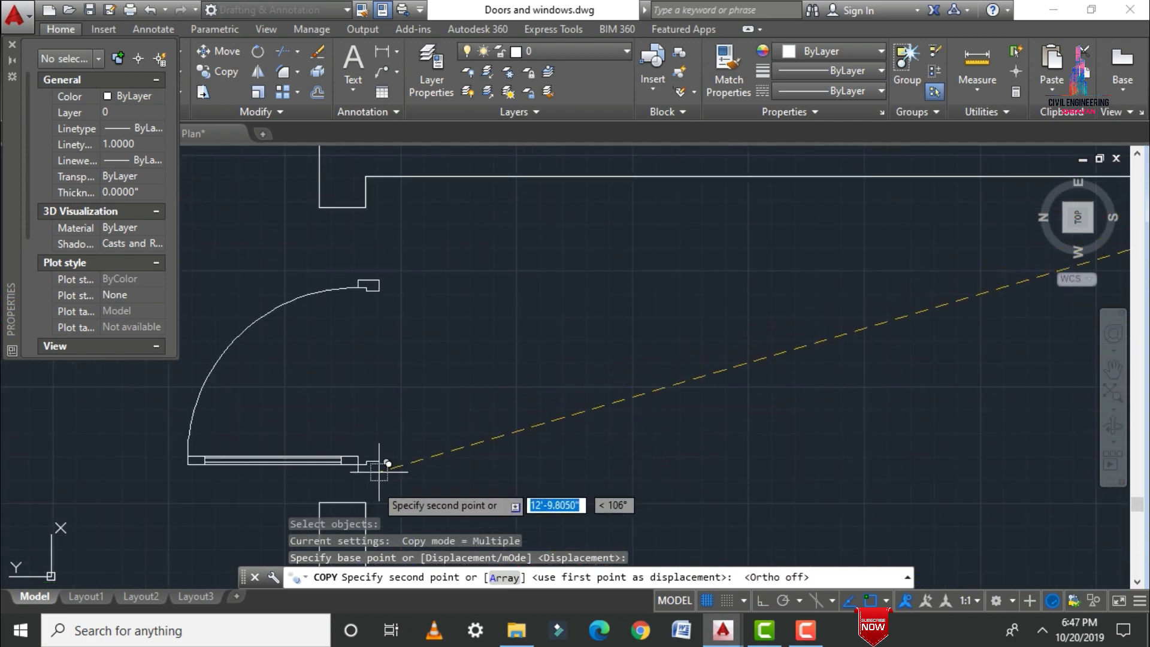
click(364, 502)
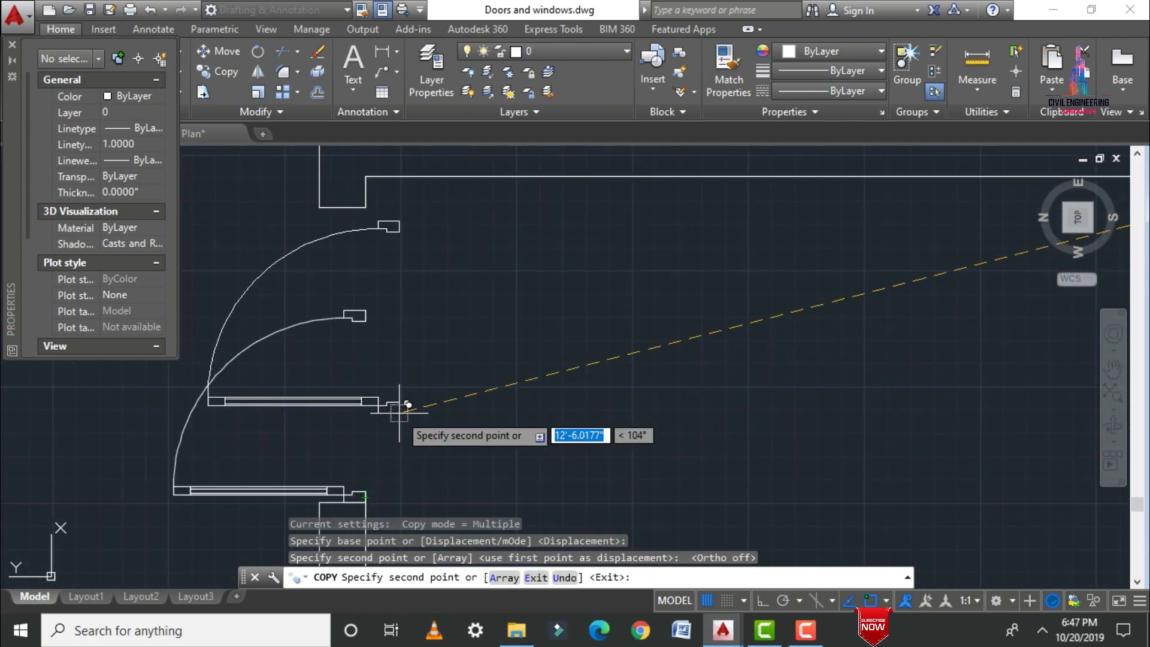
key(Escape)
Draw a line from the right wall corner above the 18'2"X14'6" bedroom's door down to its upper frame corner
text(l)
key(Return)
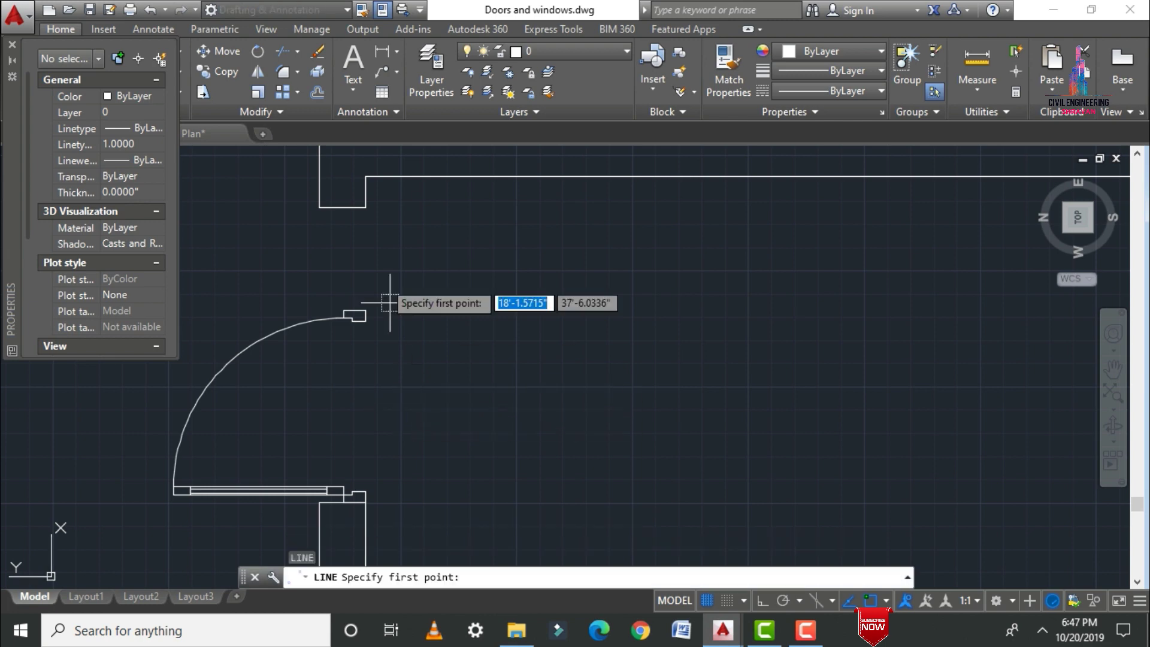
click(364, 207)
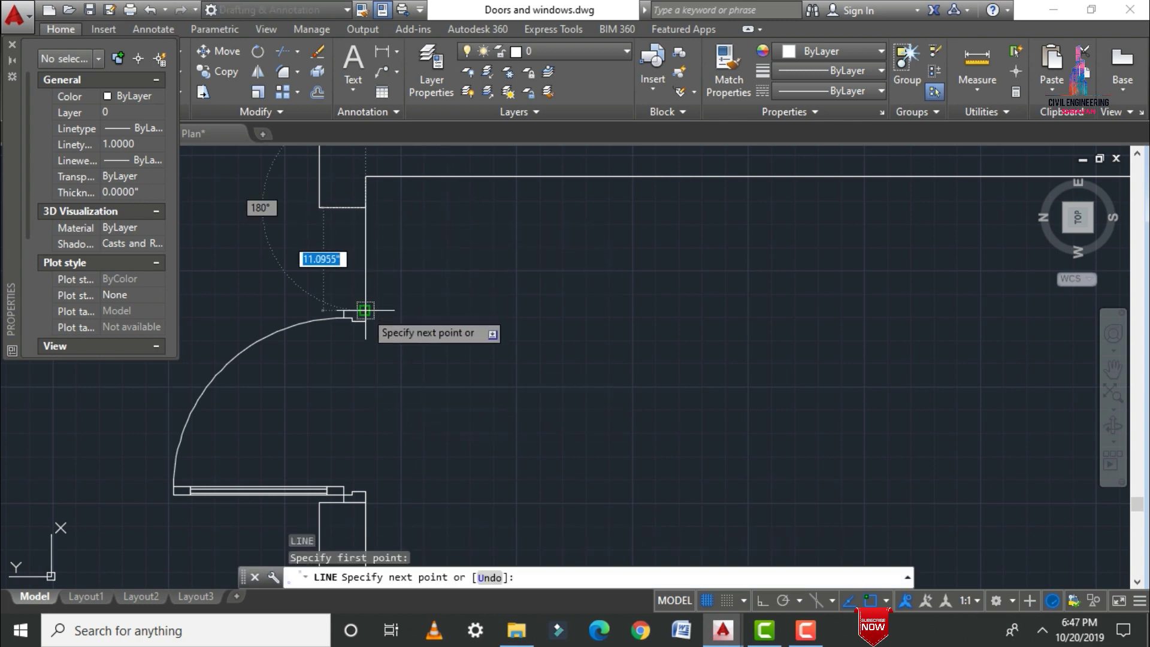
key(Escape)
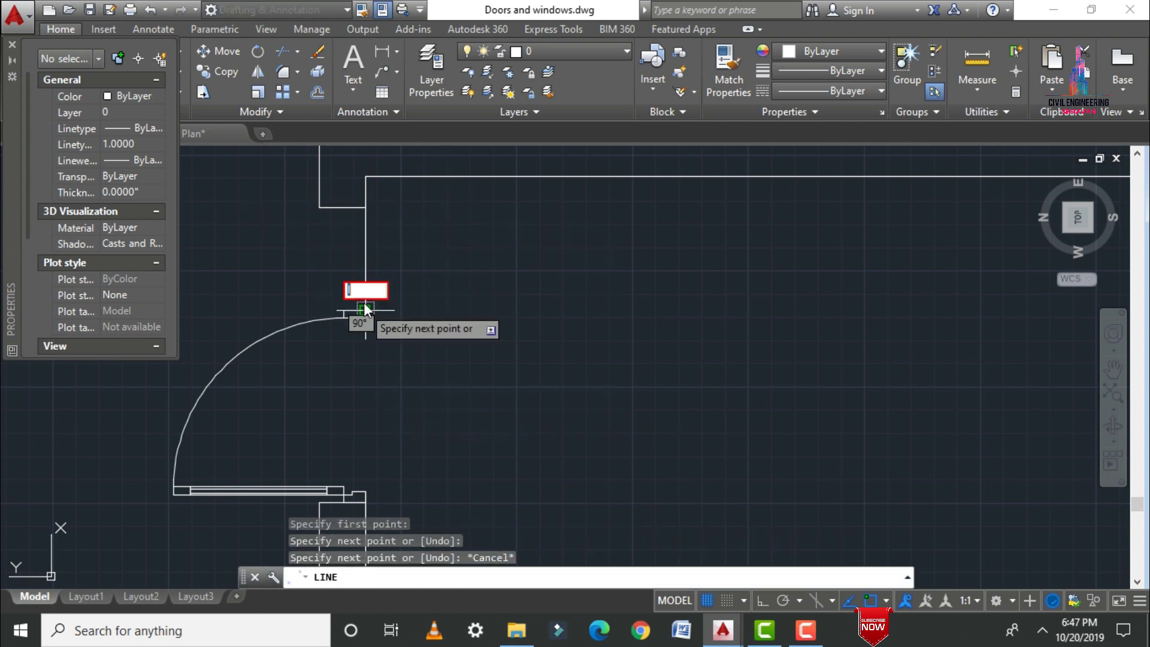
key(Escape)
key(Escape)
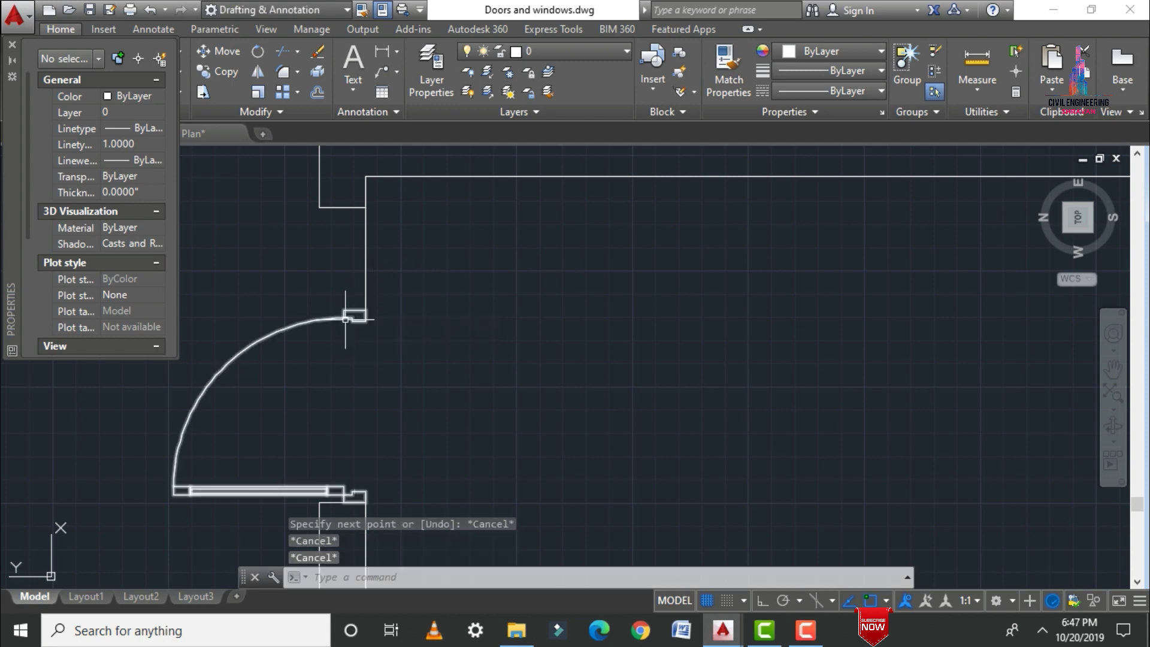
Draw a vertical line from the left wall corner above the 18'2"X14'6" bedroom's door down to the door frame level
text(l)
key(Return)
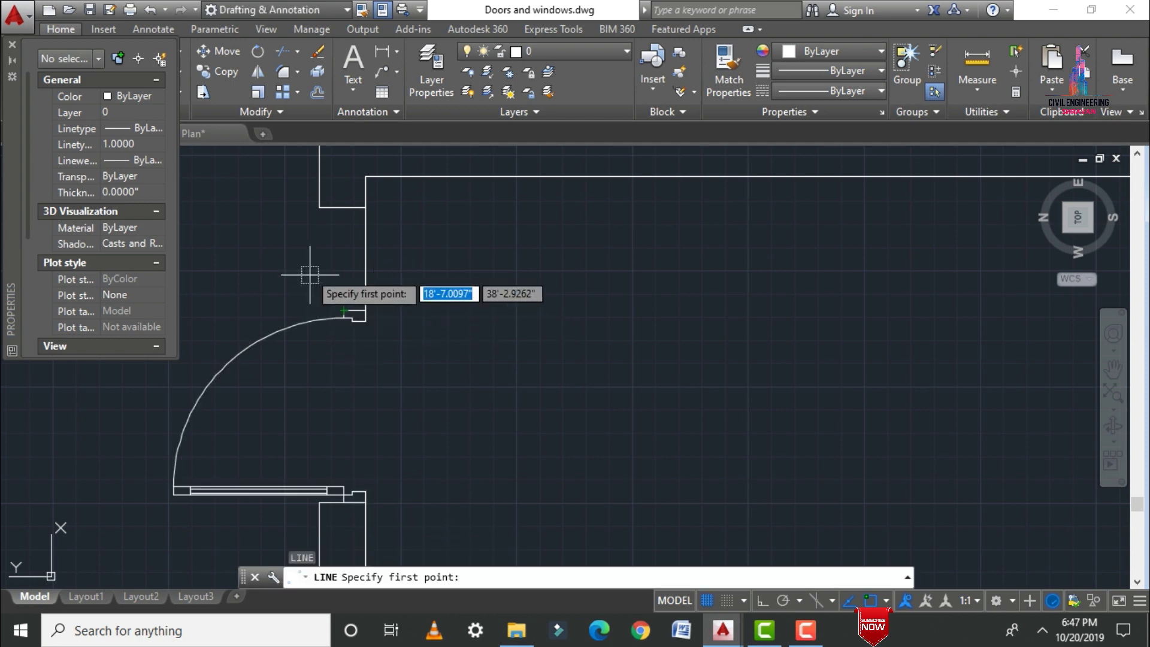
click(318, 207)
scroll(325, 374, up, 2)
scroll(318, 306, up, 2)
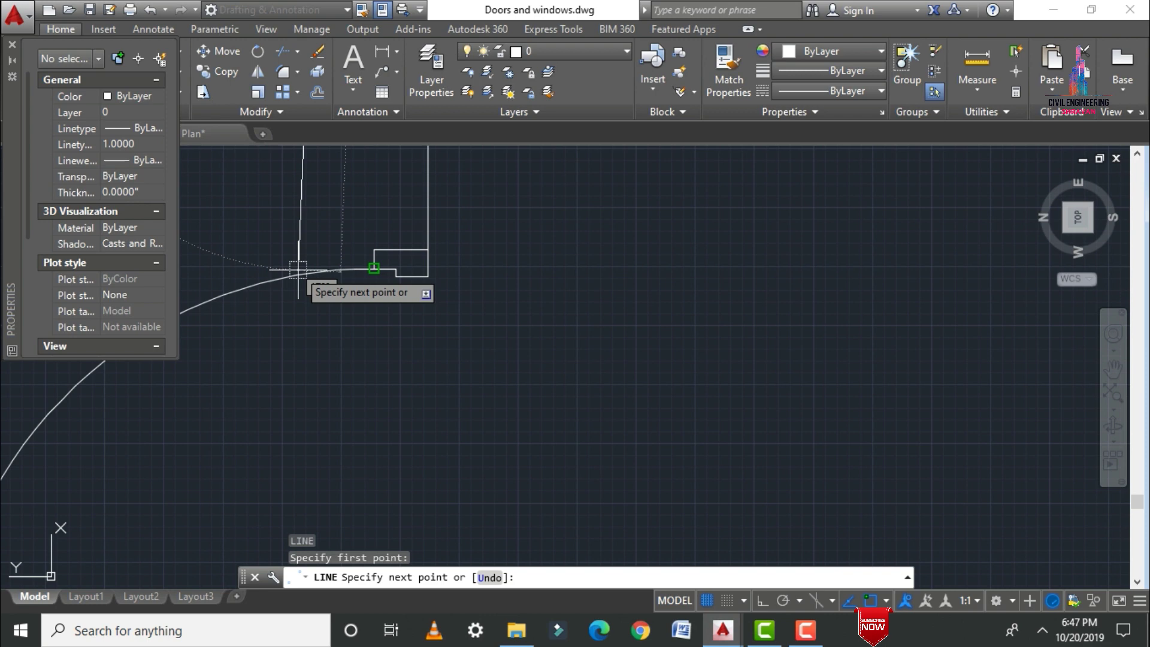
key(F8)
scroll(307, 268, up, 2)
key(Escape)
scroll(433, 346, down, 6)
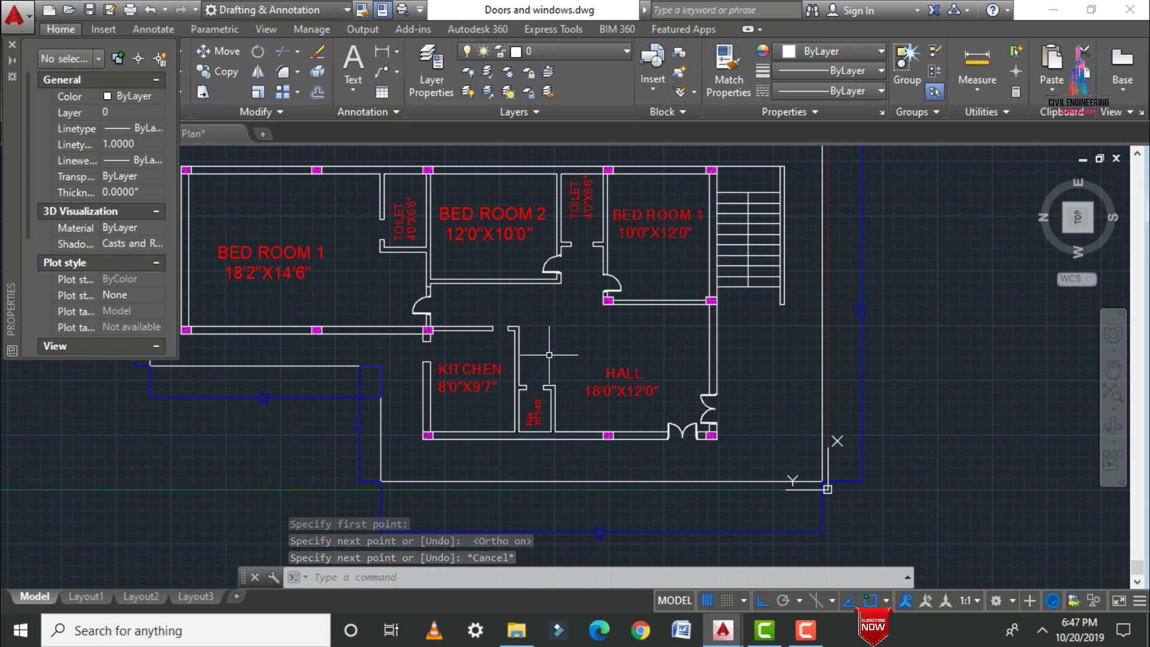
Mirror the four doors with horizontal leaves beside the plan about a horizontal line above them, keeping the originals
scroll(423, 407, down, 2)
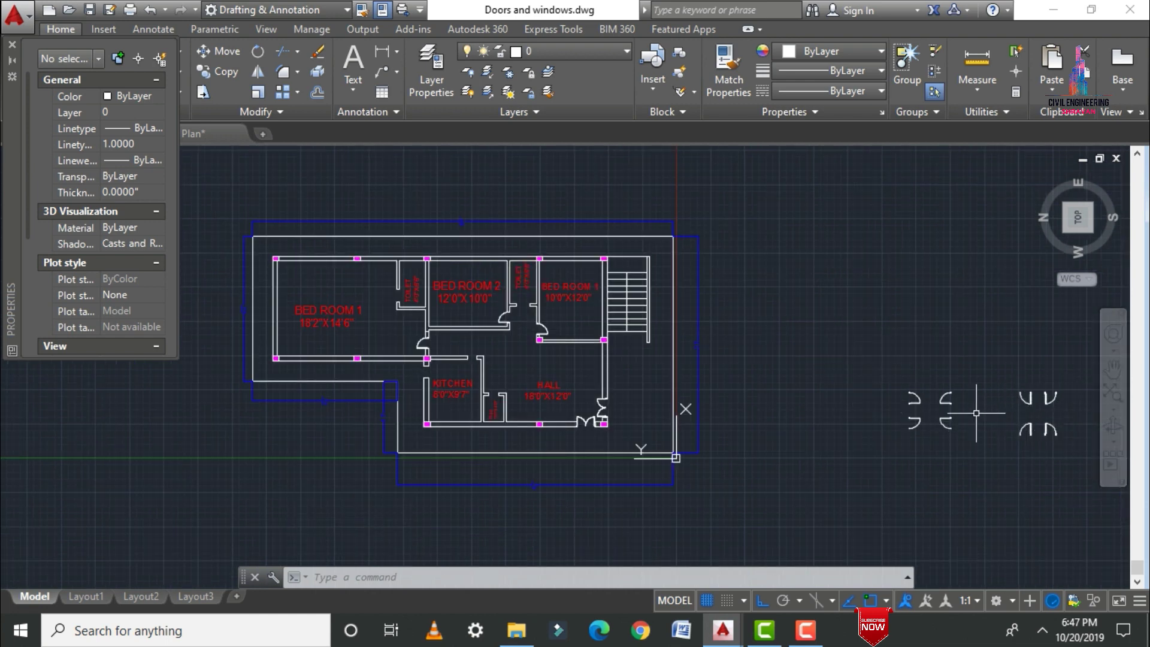
scroll(872, 403, up, 4)
scroll(746, 431, down, 4)
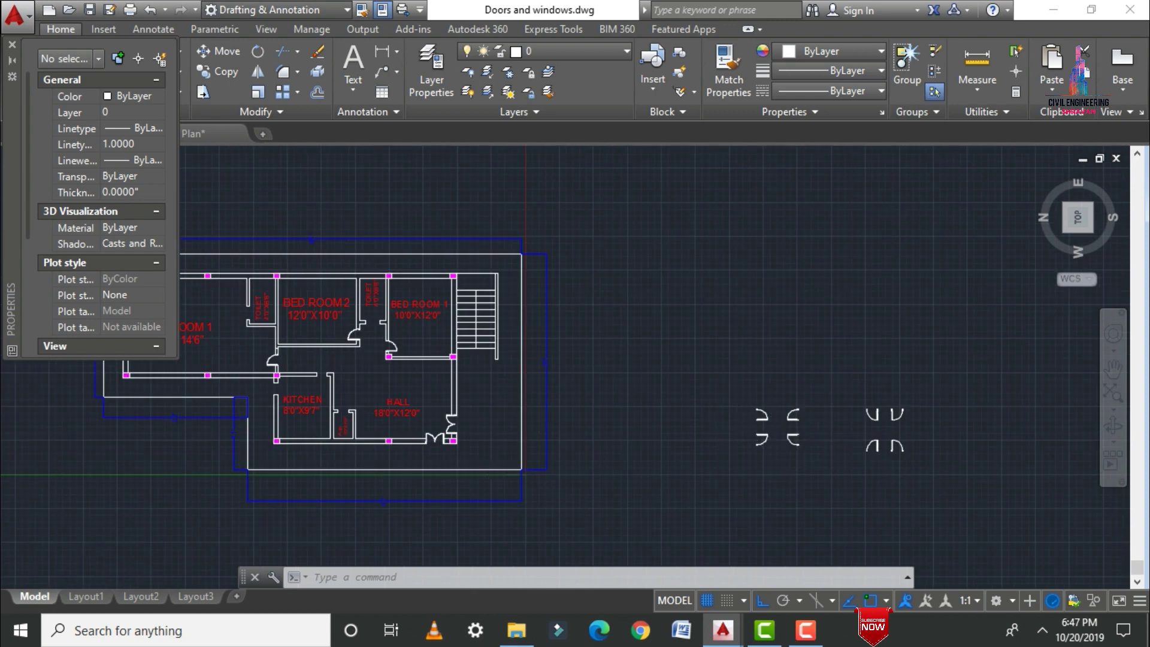
scroll(794, 438, up, 2)
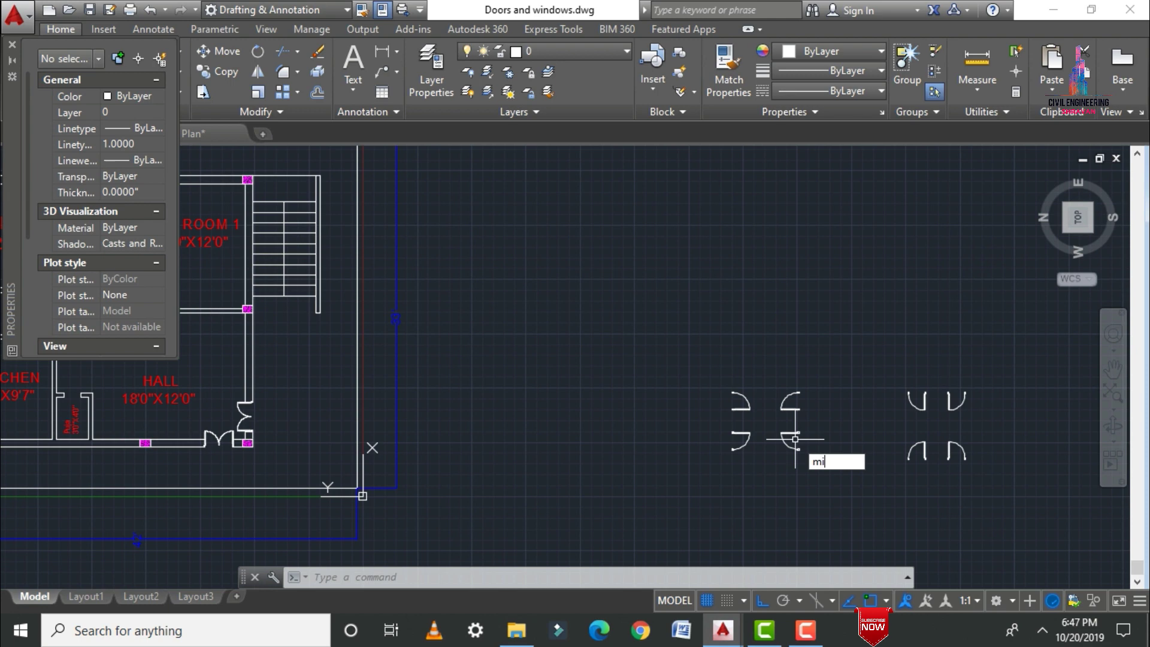
key(Return)
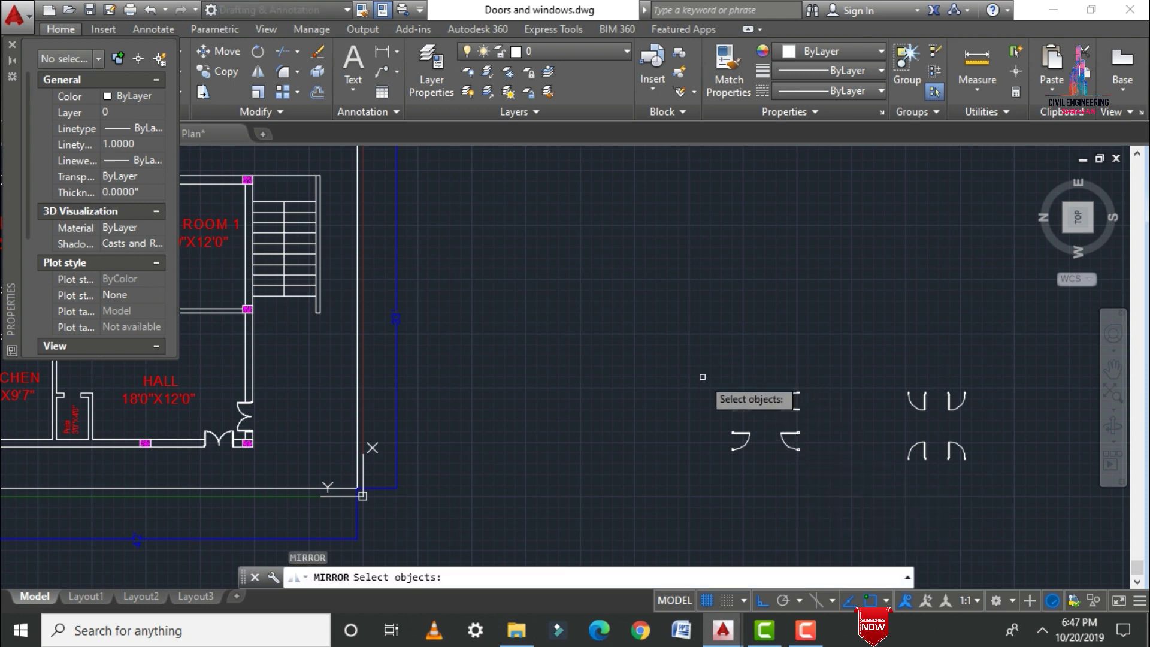
mouse_move(701, 363)
mouse_down()
mouse_move(775, 345)
mouse_move(834, 432)
mouse_move(685, 493)
mouse_move(687, 443)
mouse_up()
key(Return)
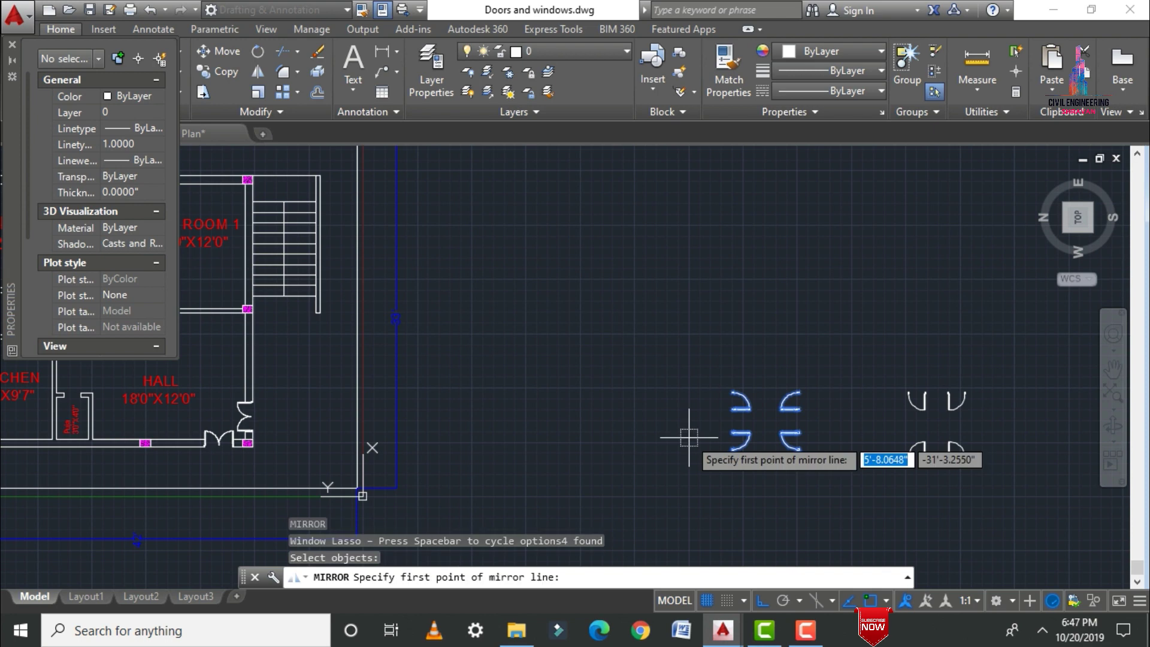
click(670, 380)
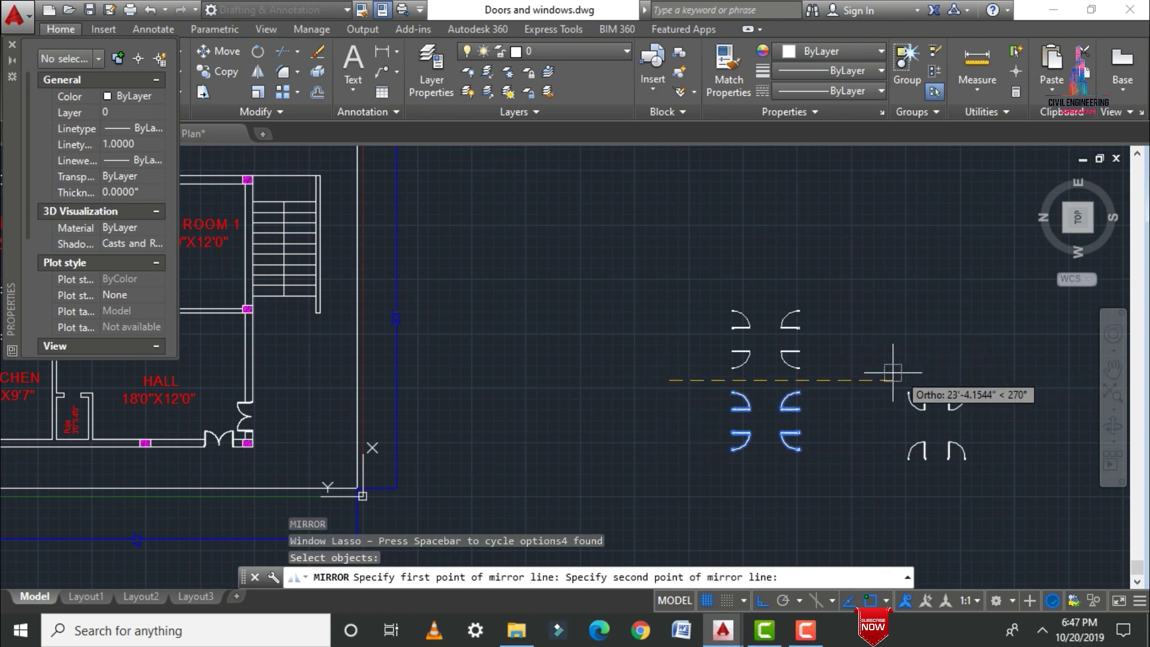
click(863, 380)
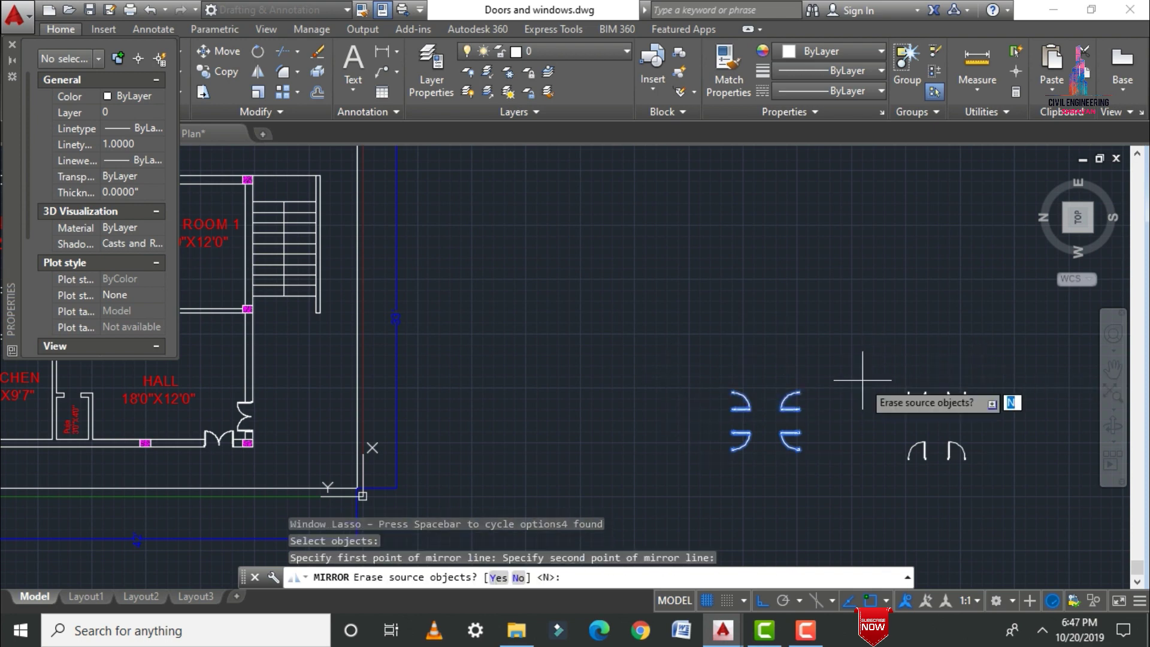
key(Return)
Copy the mirrored downward-swinging door by its upper left frame corner onto the upper wall stub's left corner at the kitchen's left-wall opening
scroll(862, 379, down, 2)
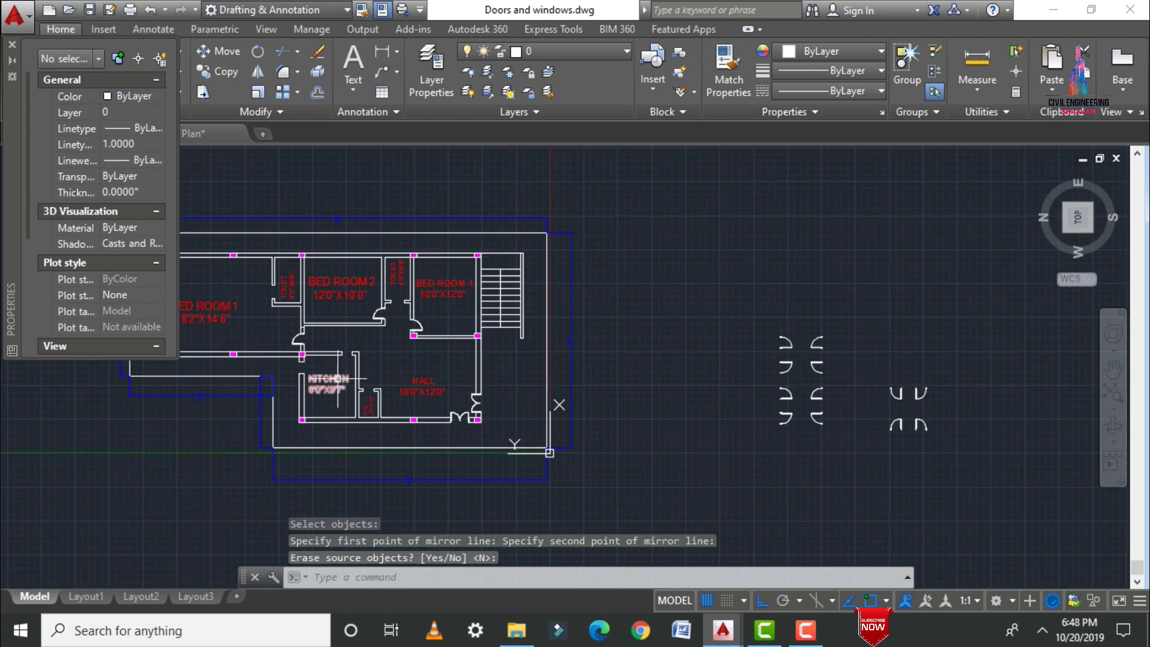
scroll(782, 351, up, 4)
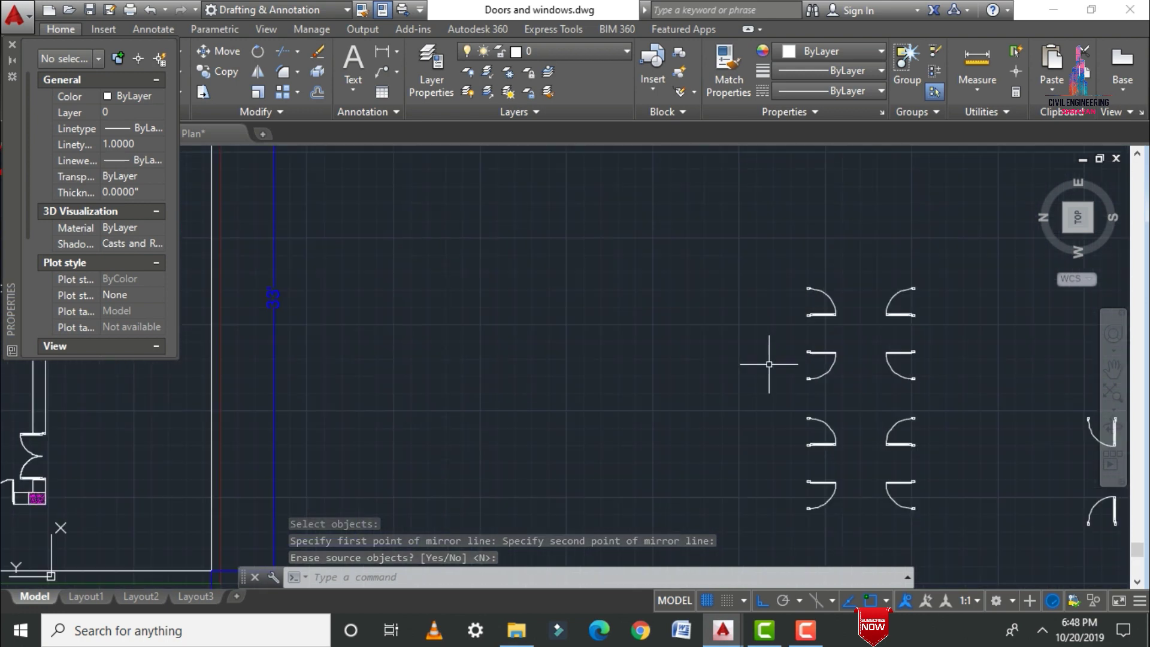
text(ct o)
key(Return)
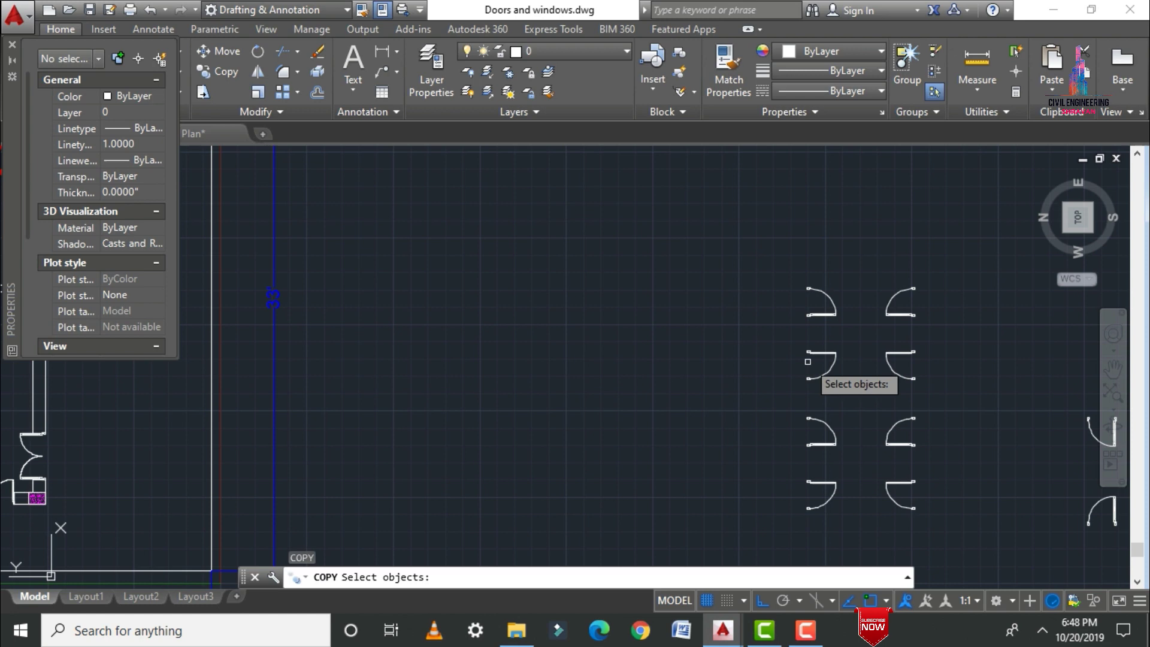
scroll(773, 381, up, 5)
click(761, 367)
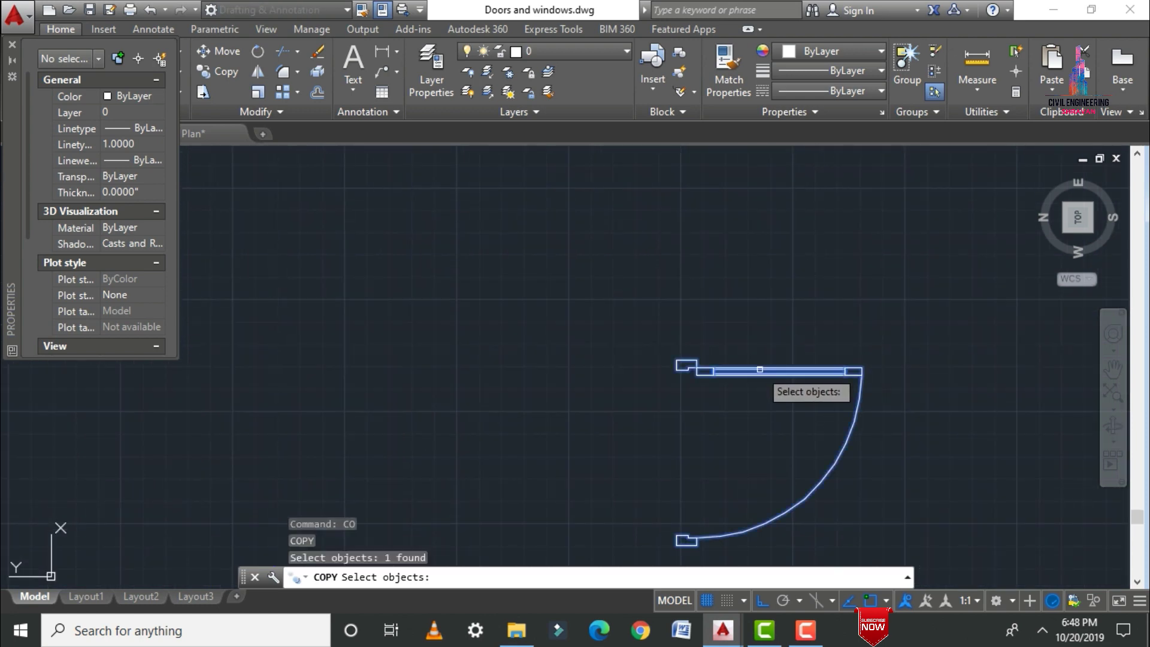
key(Return)
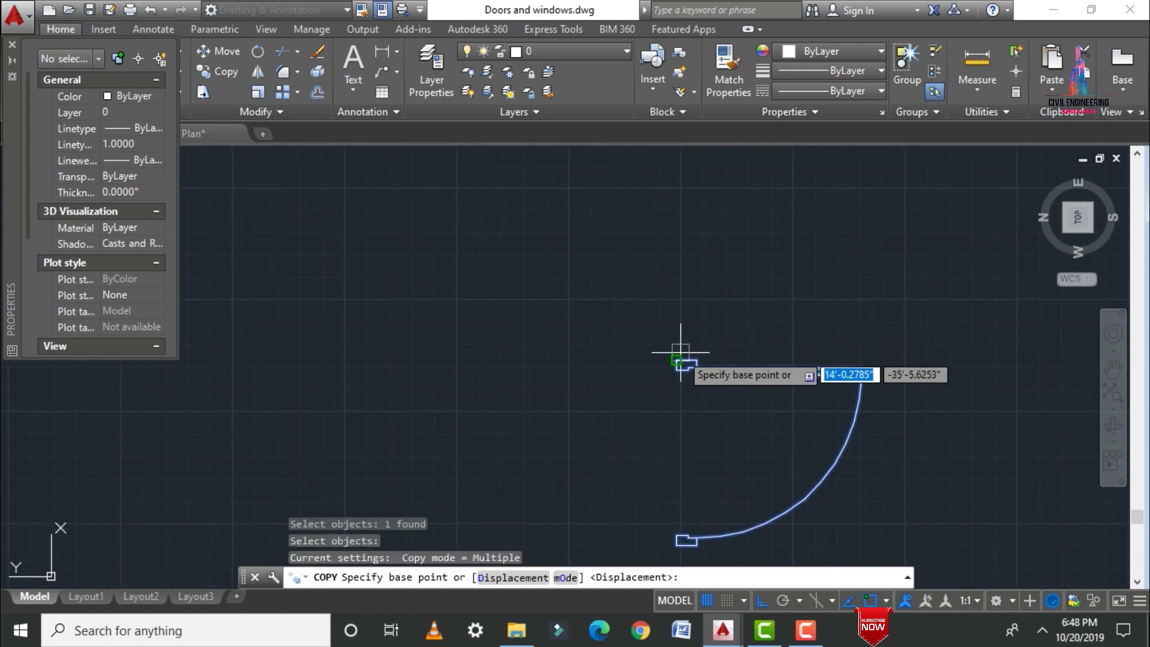
click(680, 361)
scroll(839, 300, down, 5)
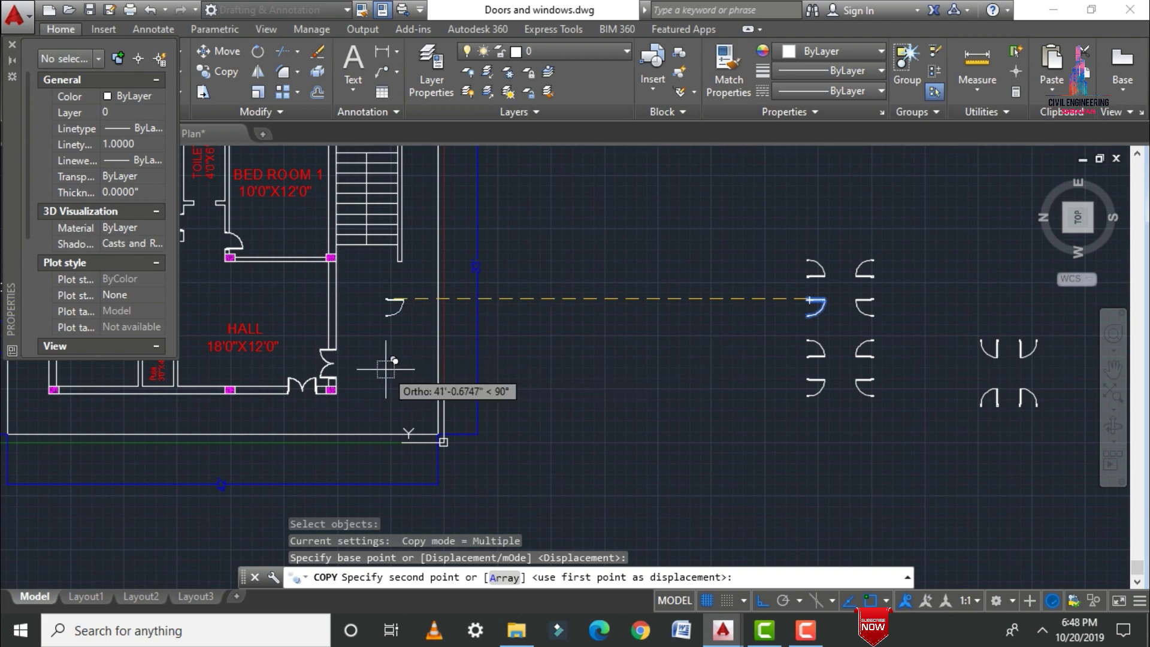
key(F8)
scroll(455, 383, down, 5)
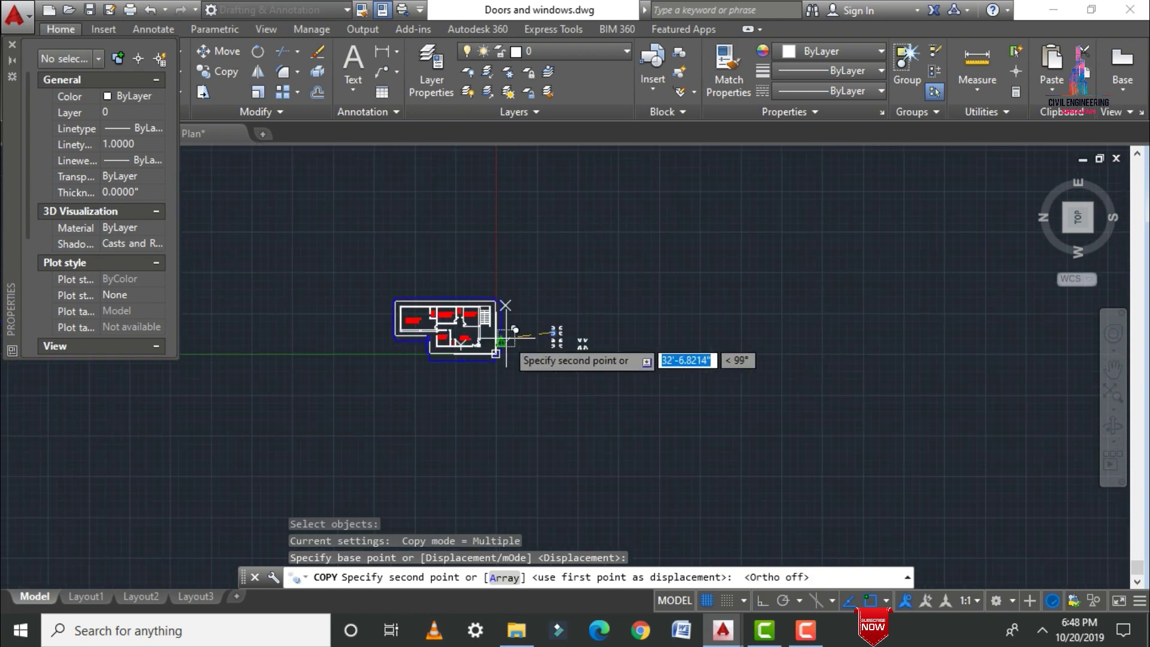
scroll(479, 407, up, 4)
scroll(476, 407, up, 5)
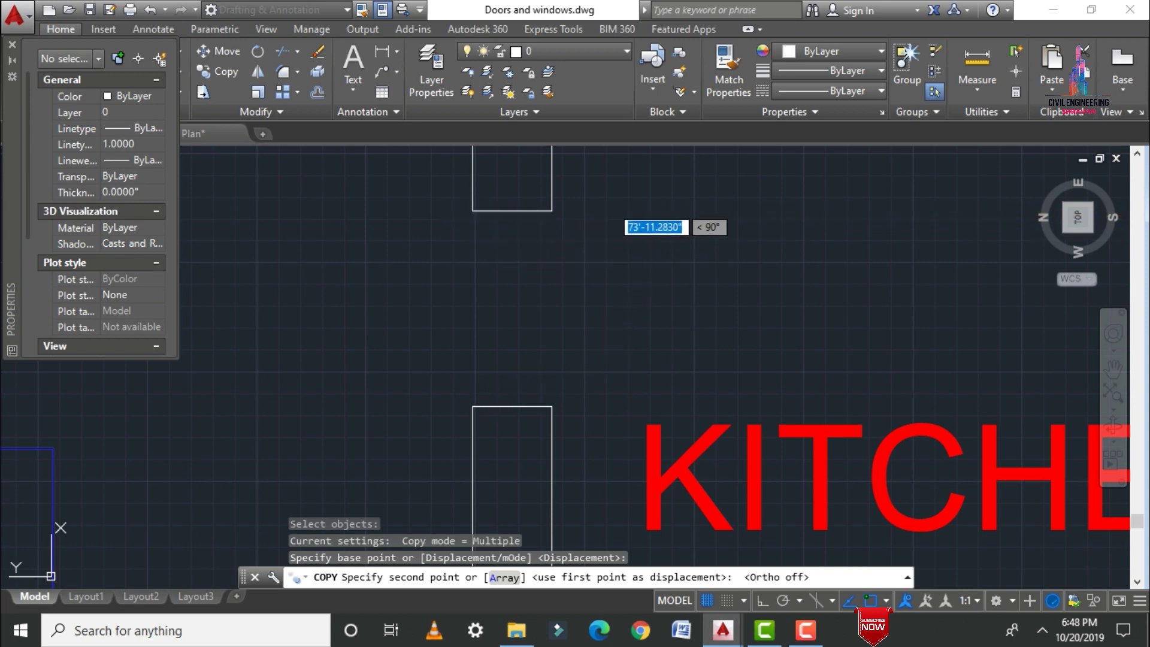
click(473, 205)
key(Escape)
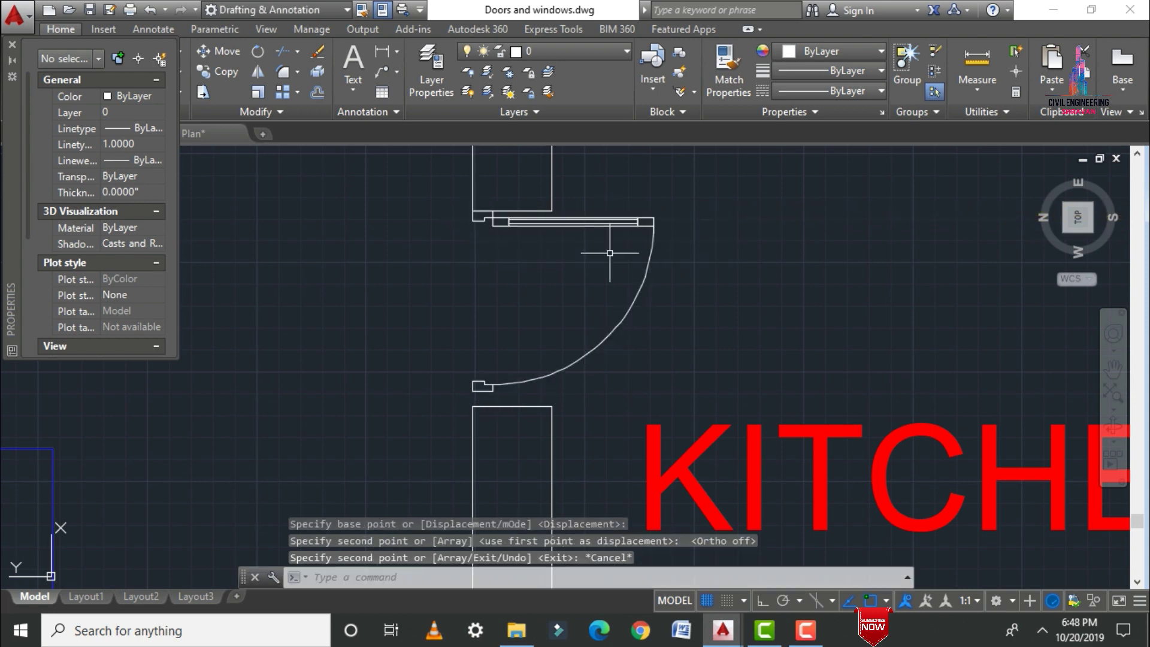
Draw a line joining the kitchen door's lower frame corner and the left wall corner directly below it
text(l)
key(Return)
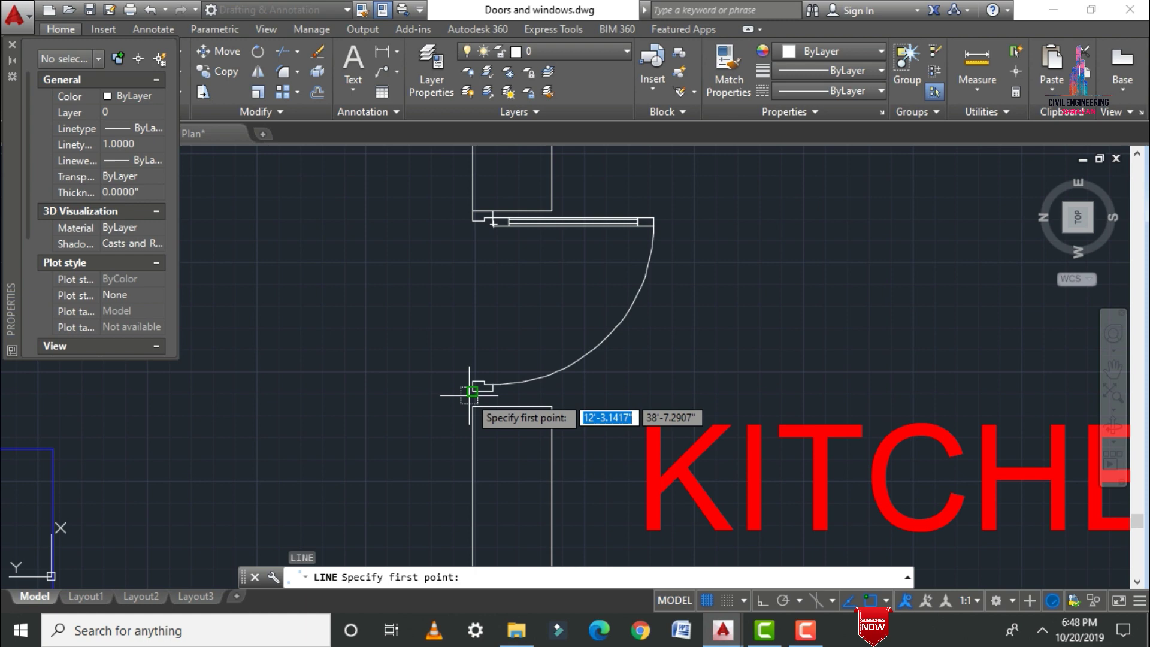
click(551, 406)
click(472, 407)
key(Escape)
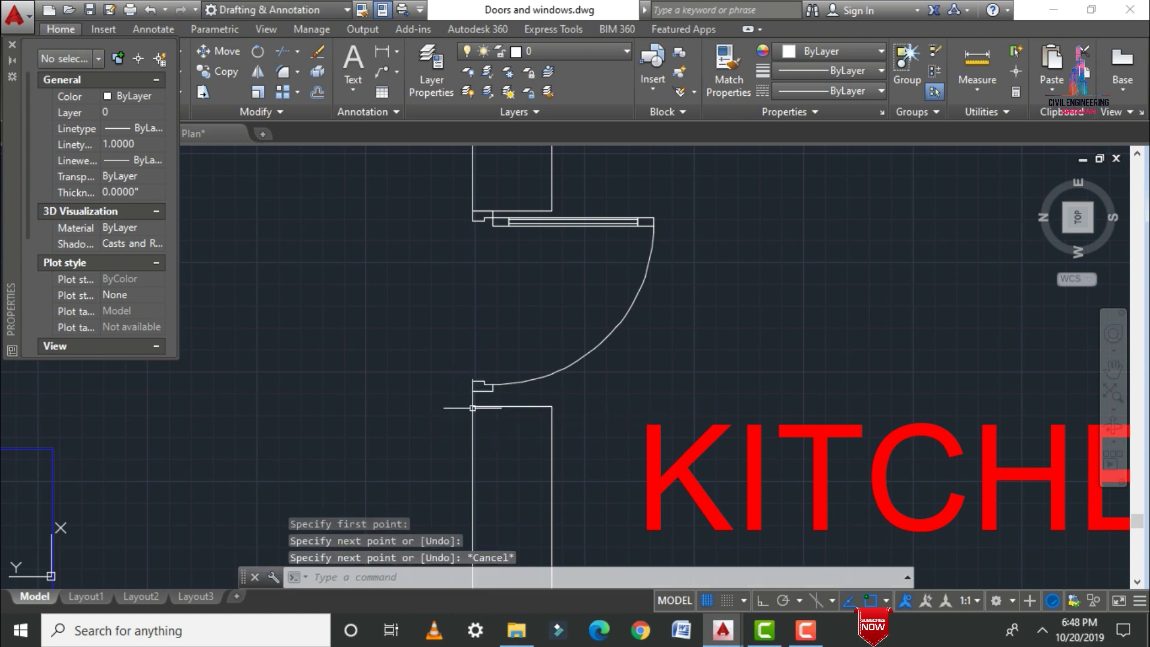
Draw a vertical line from the right wall corner below the kitchen door up to the door frame level
text(l)
key(Return)
click(551, 407)
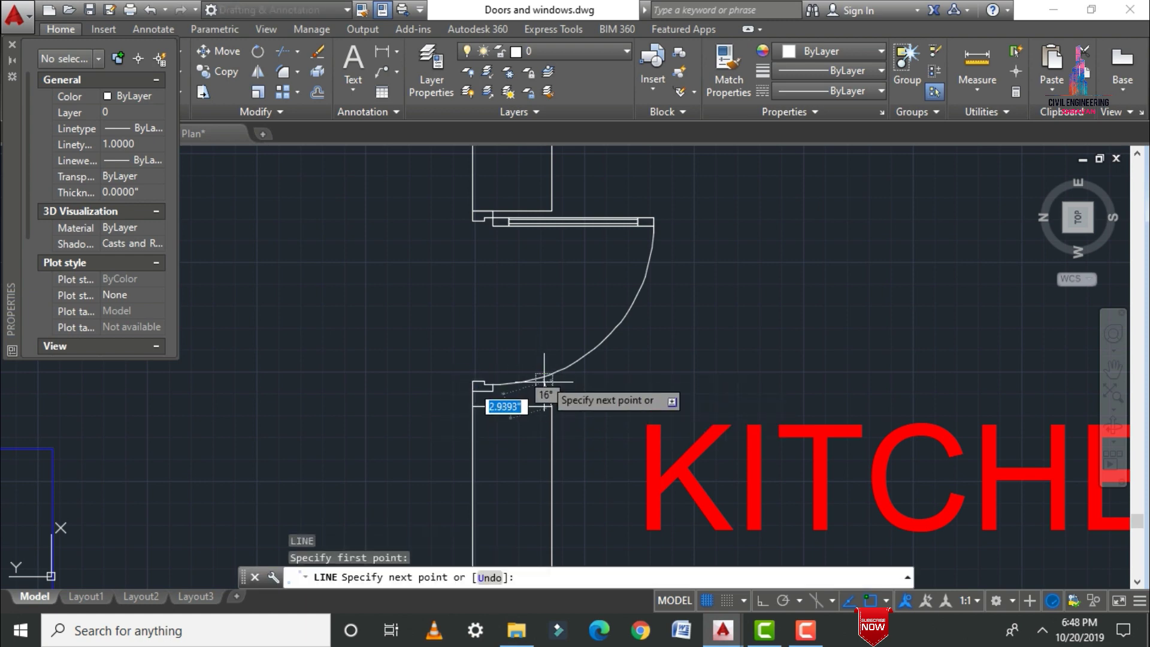
scroll(543, 349, up, 3)
key(F8)
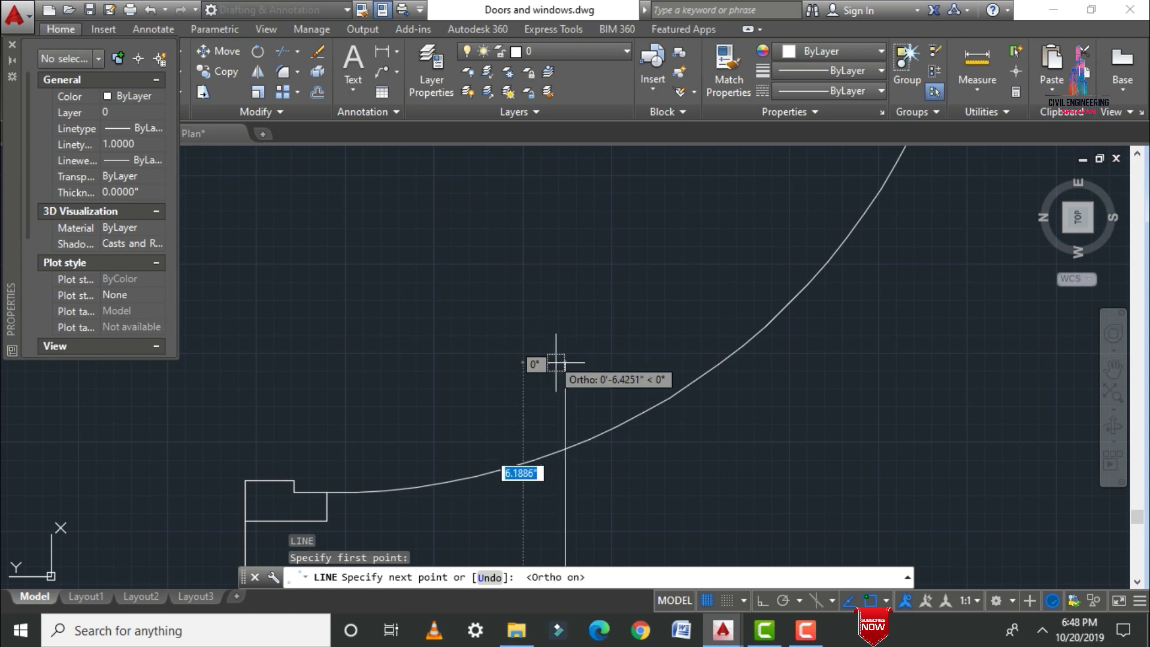
scroll(546, 419, up, 2)
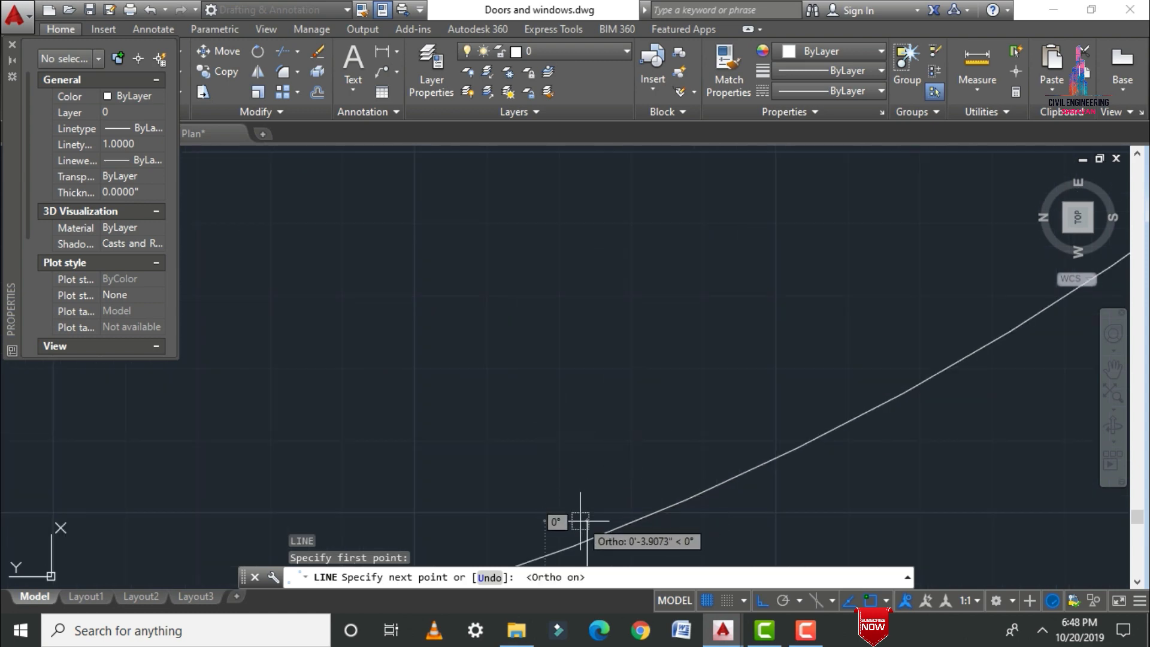
scroll(586, 509, down, 5)
key(Escape)
scroll(639, 405, down, 4)
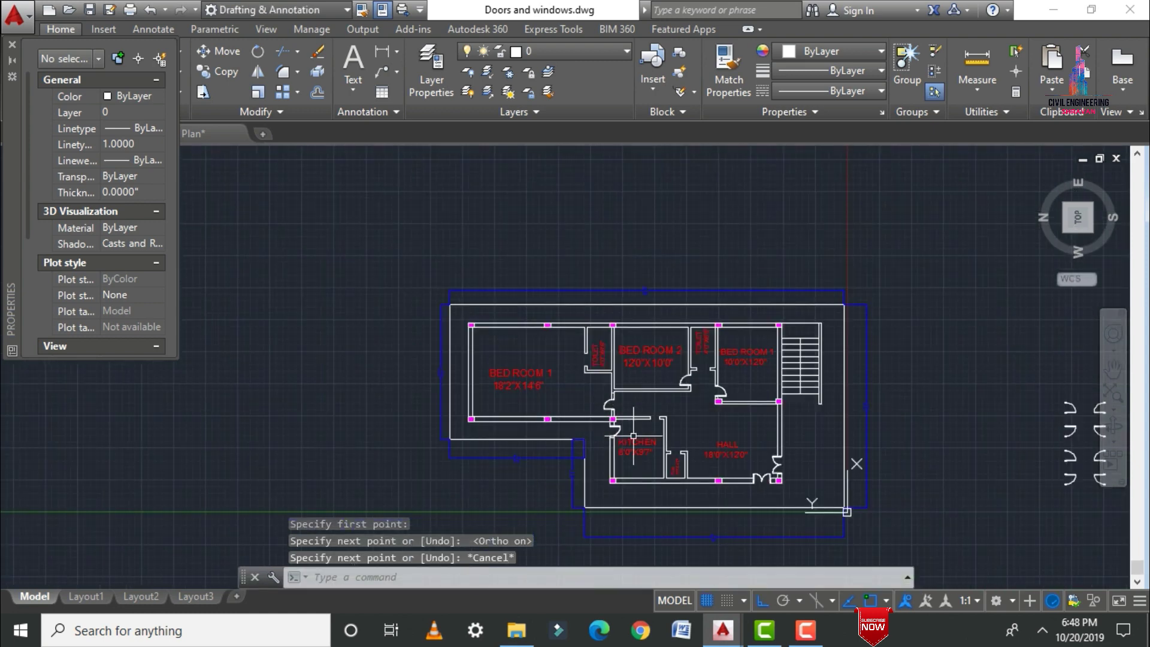
Delete the horizontal wall end line just below the kitchen door
scroll(605, 467, up, 8)
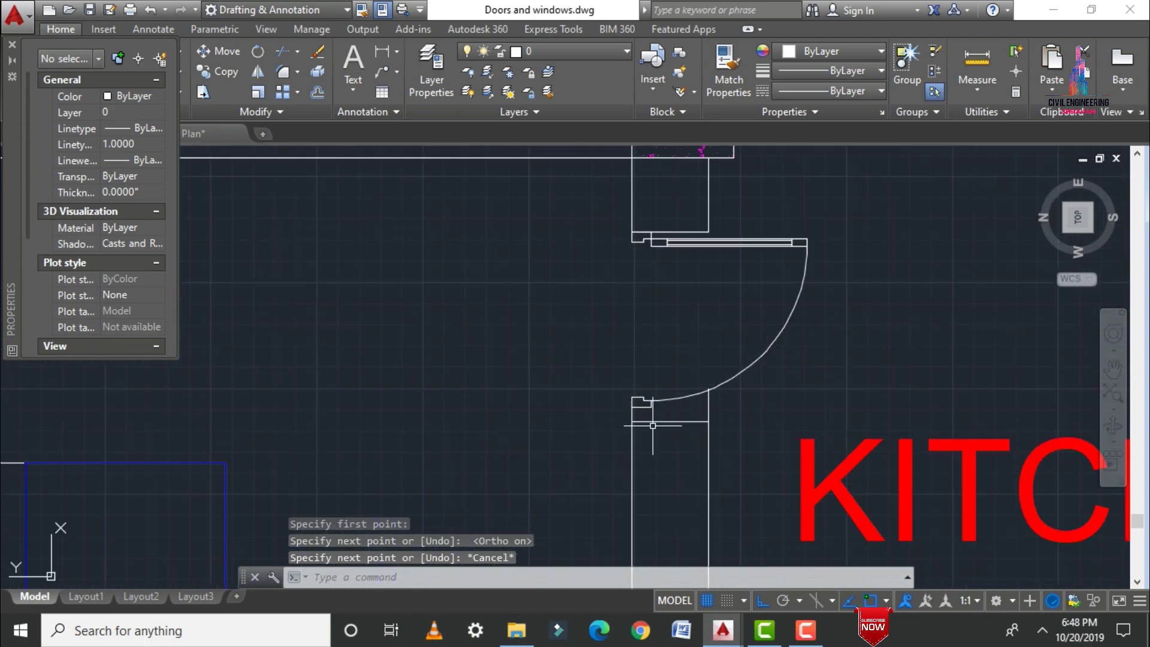
click(658, 420)
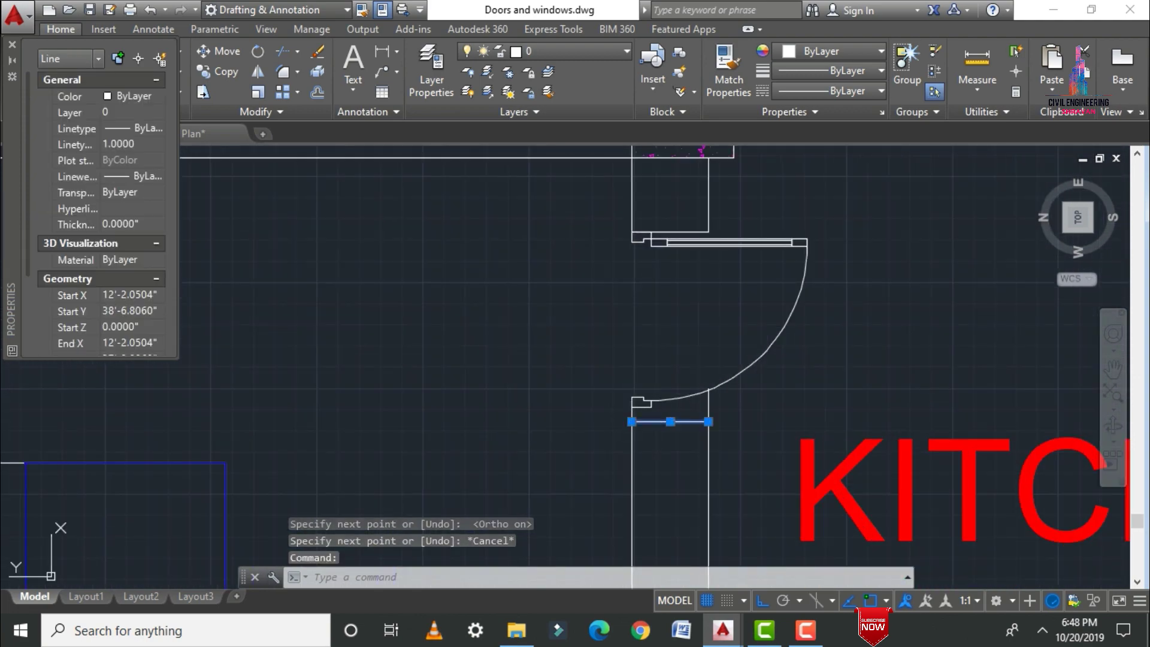
key(Delete)
scroll(508, 399, down, 8)
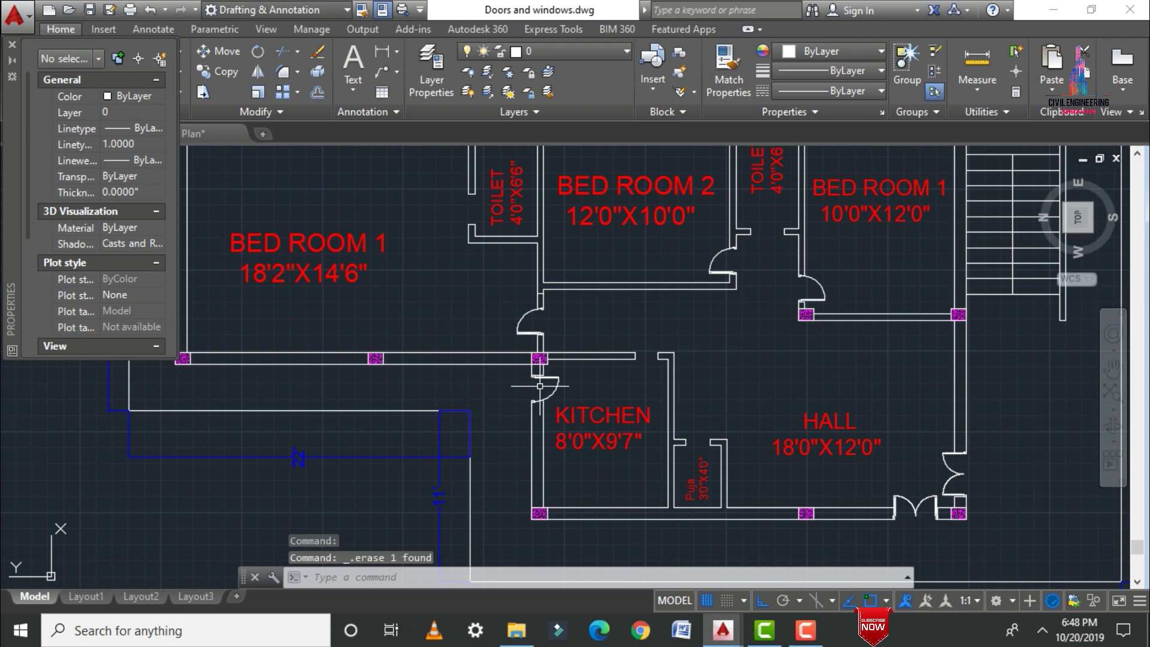
Copy the upper left vertical-leaf door by its upper right frame corner onto the right wall stub's upper left corner at the kitchen's top-wall opening
scroll(431, 459, down, 2)
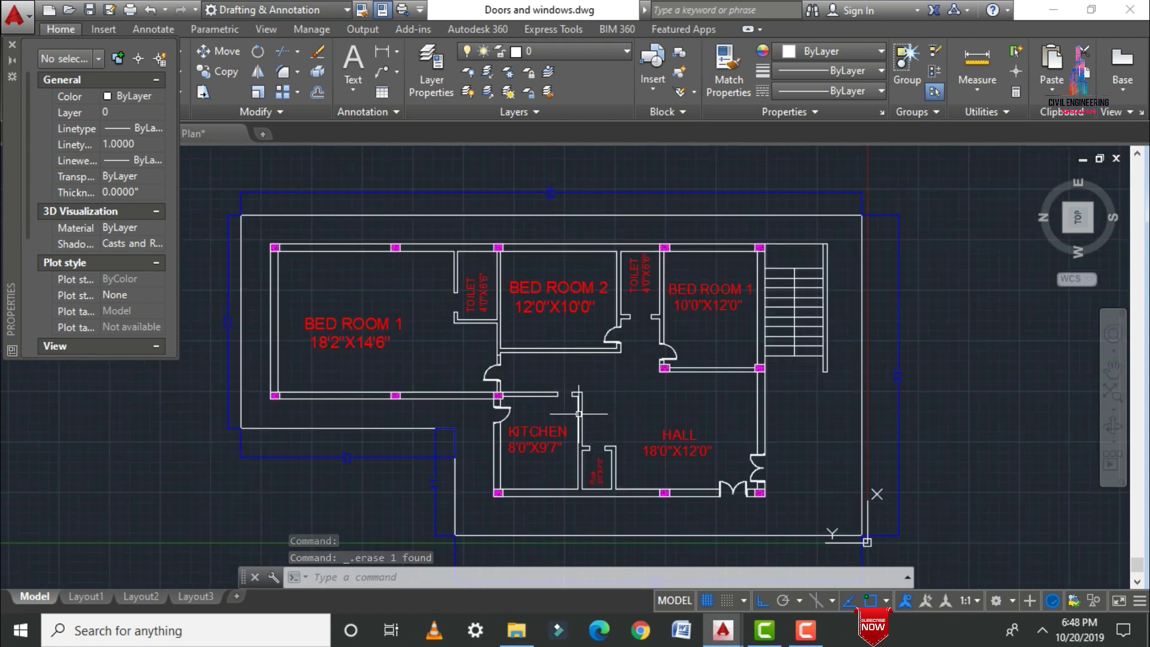
scroll(557, 398, down, 3)
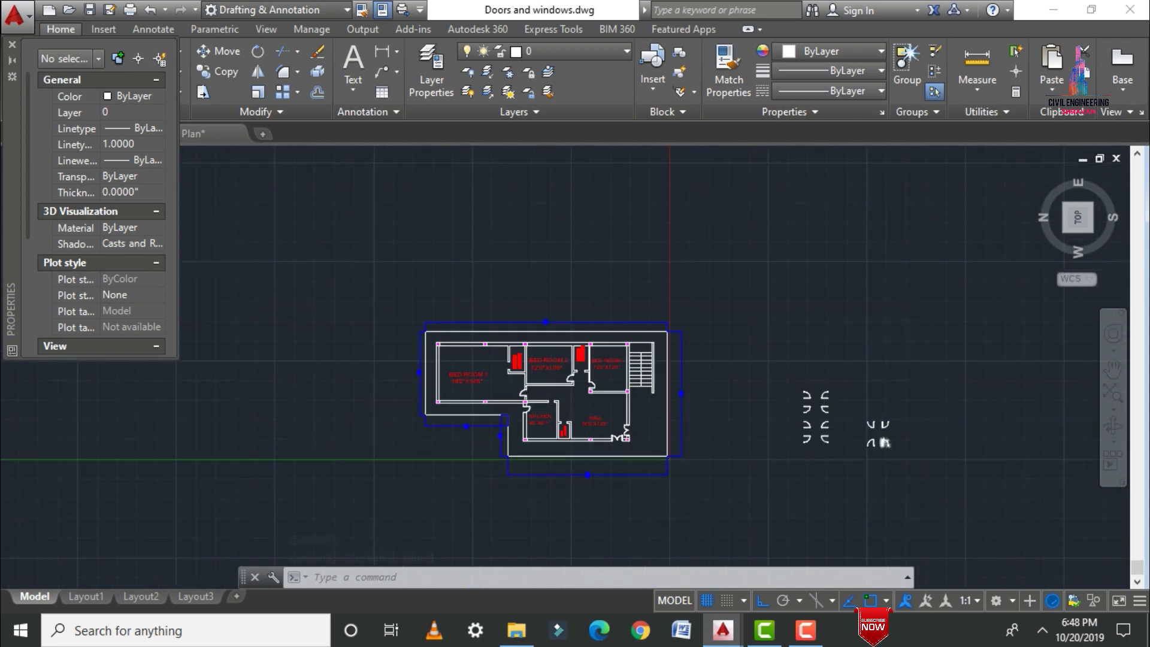
scroll(883, 441, up, 2)
scroll(878, 435, up, 5)
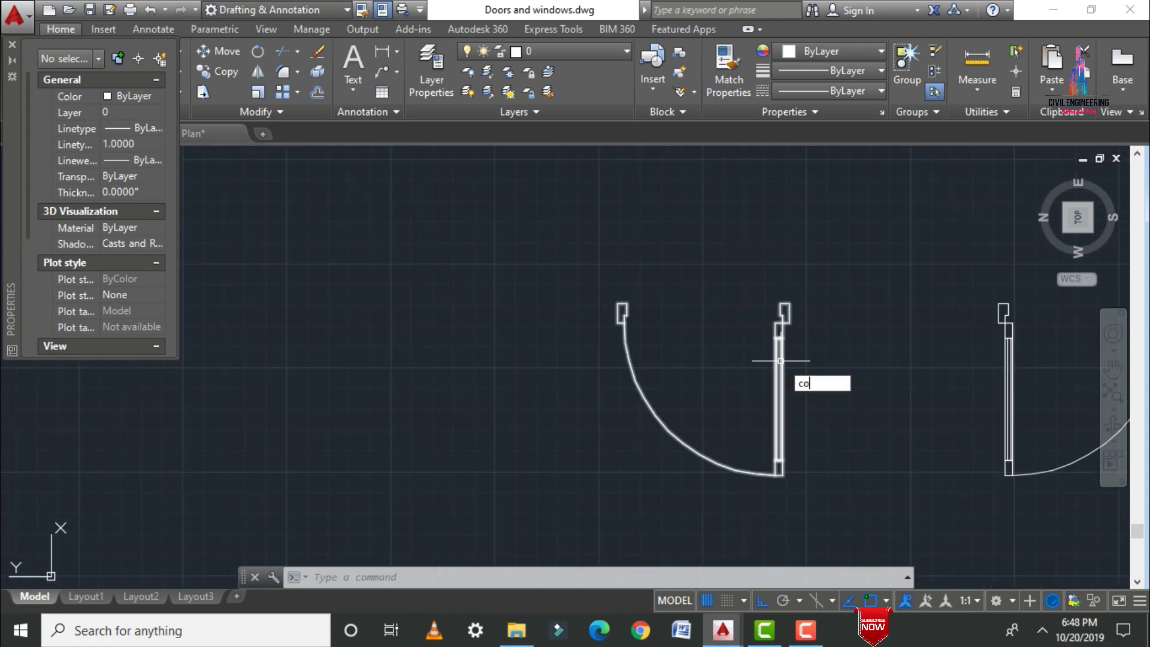
key(Return)
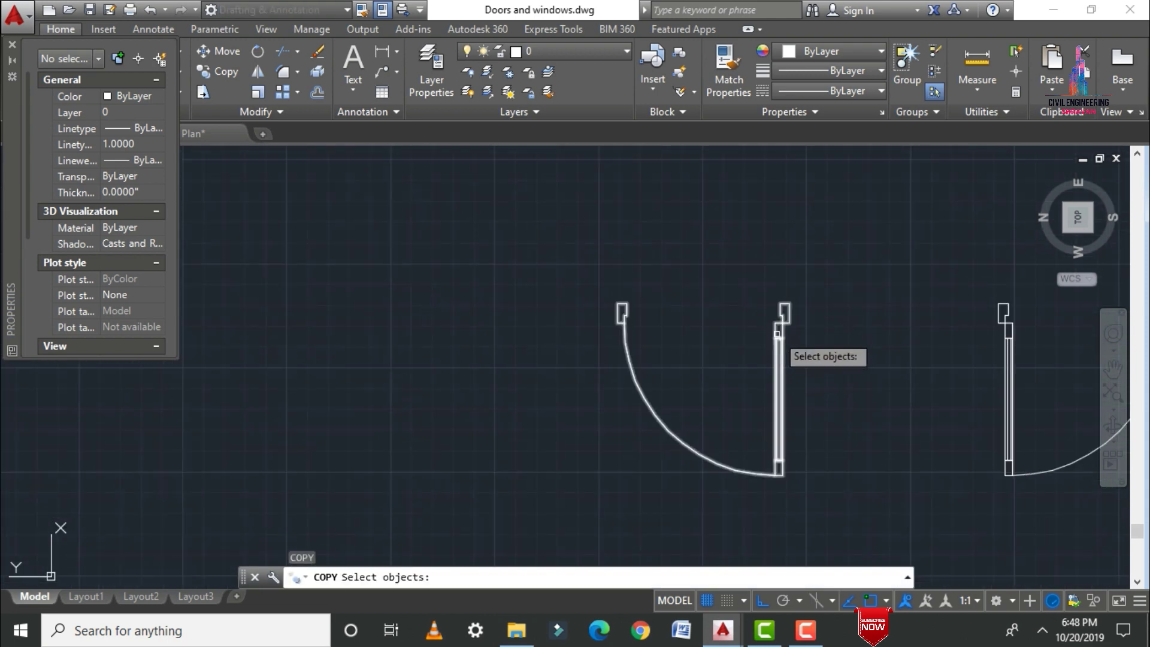
click(777, 333)
key(Return)
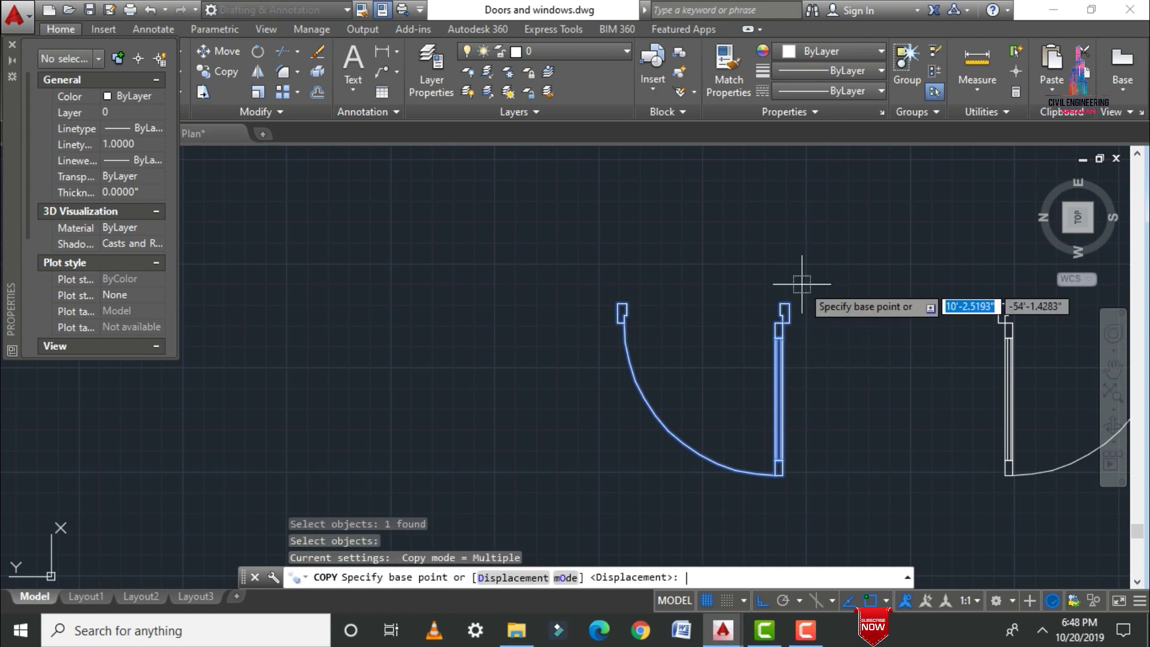
click(778, 306)
scroll(840, 323, down, 7)
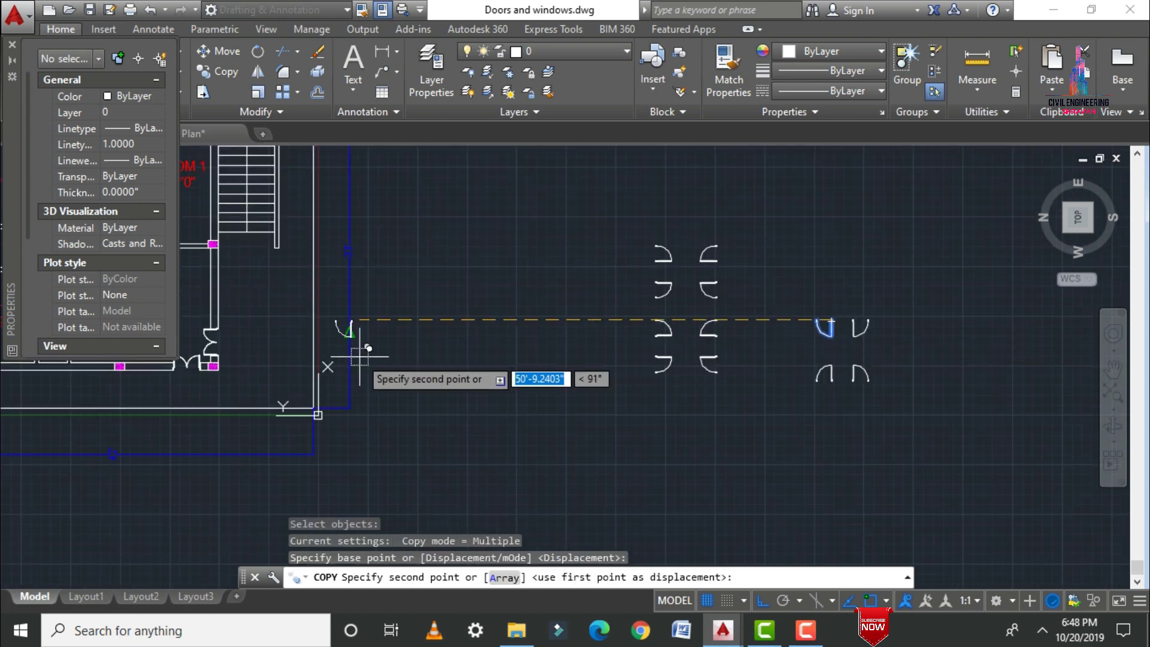
scroll(419, 358, down, 5)
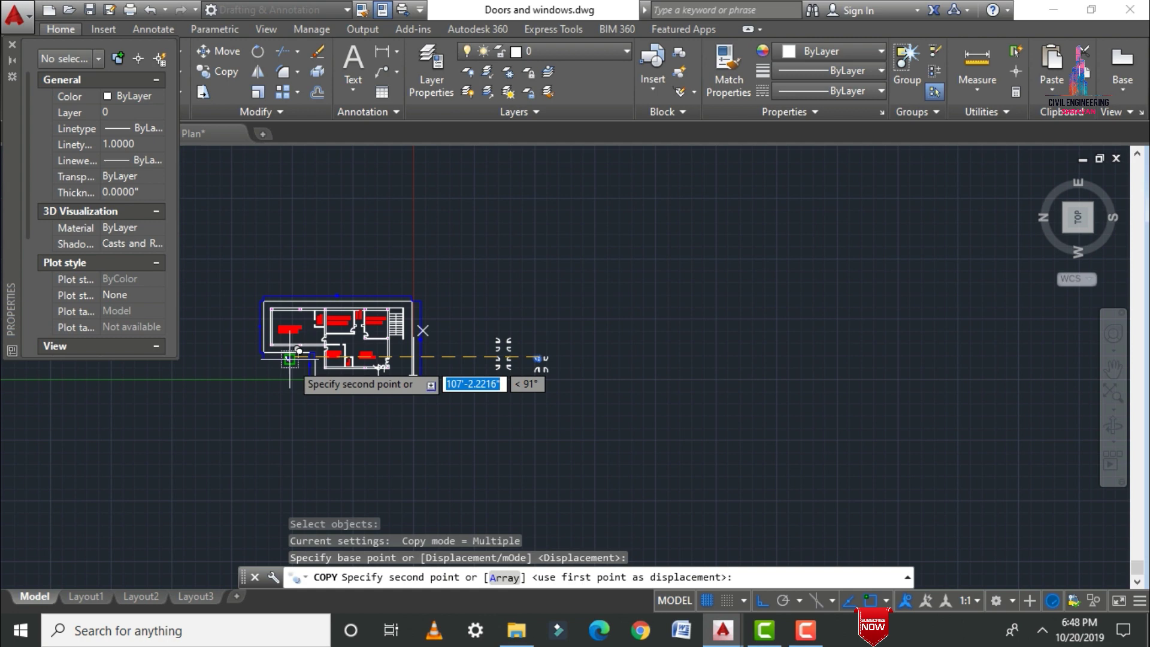
key(F8)
scroll(294, 335, up, 8)
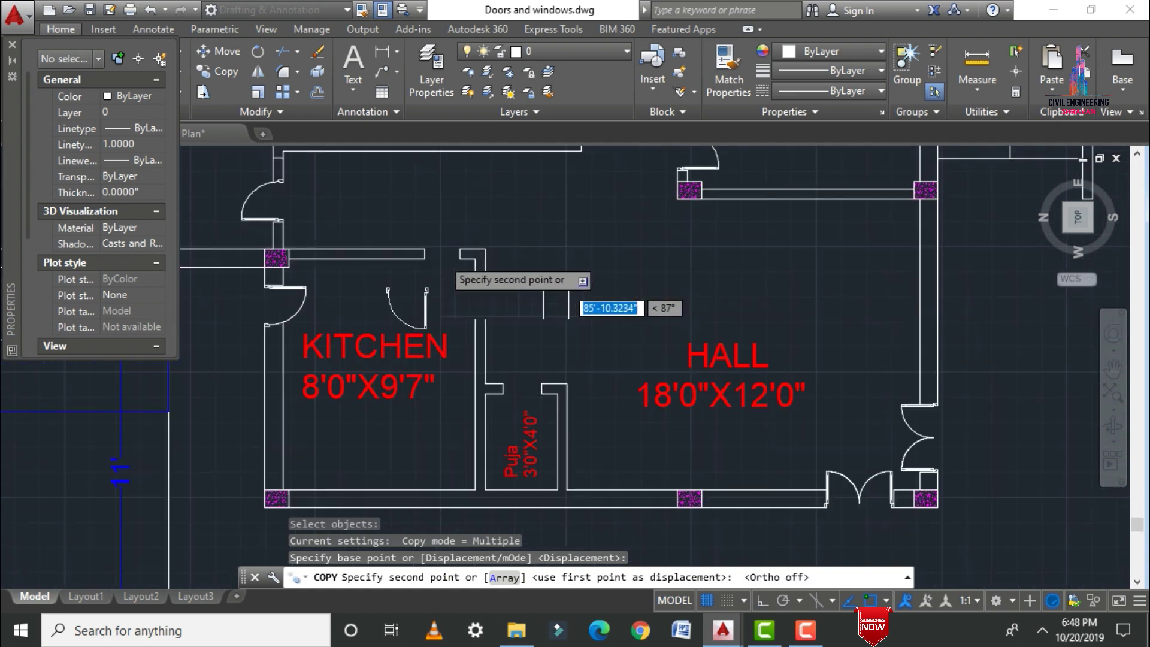
scroll(425, 290, up, 6)
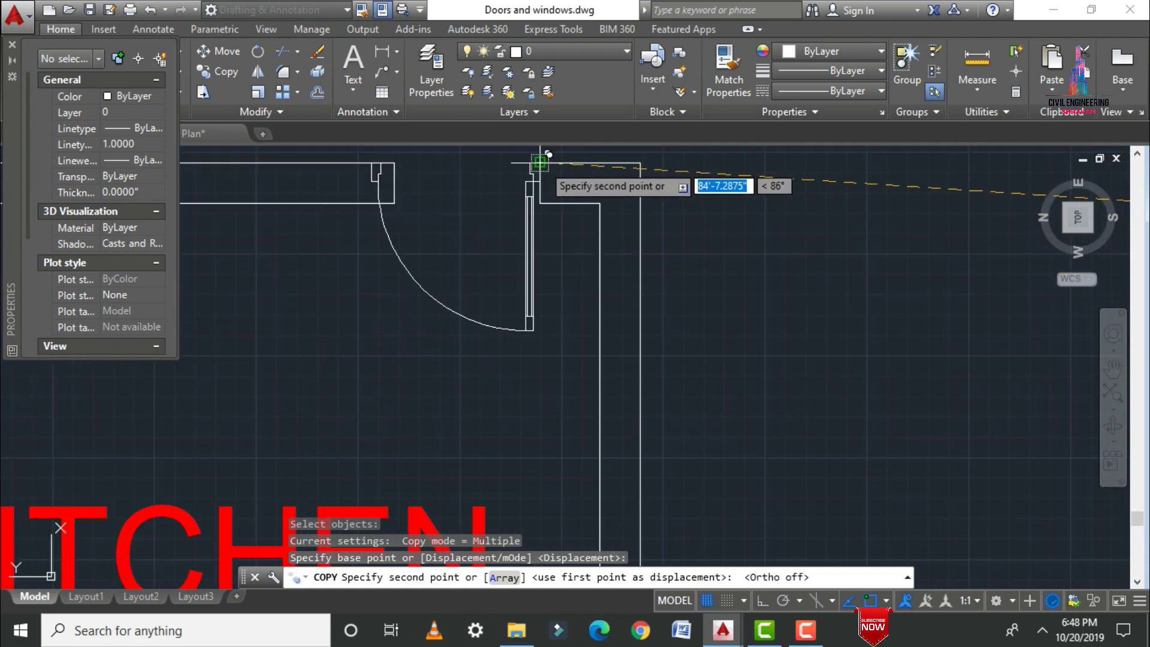
click(540, 161)
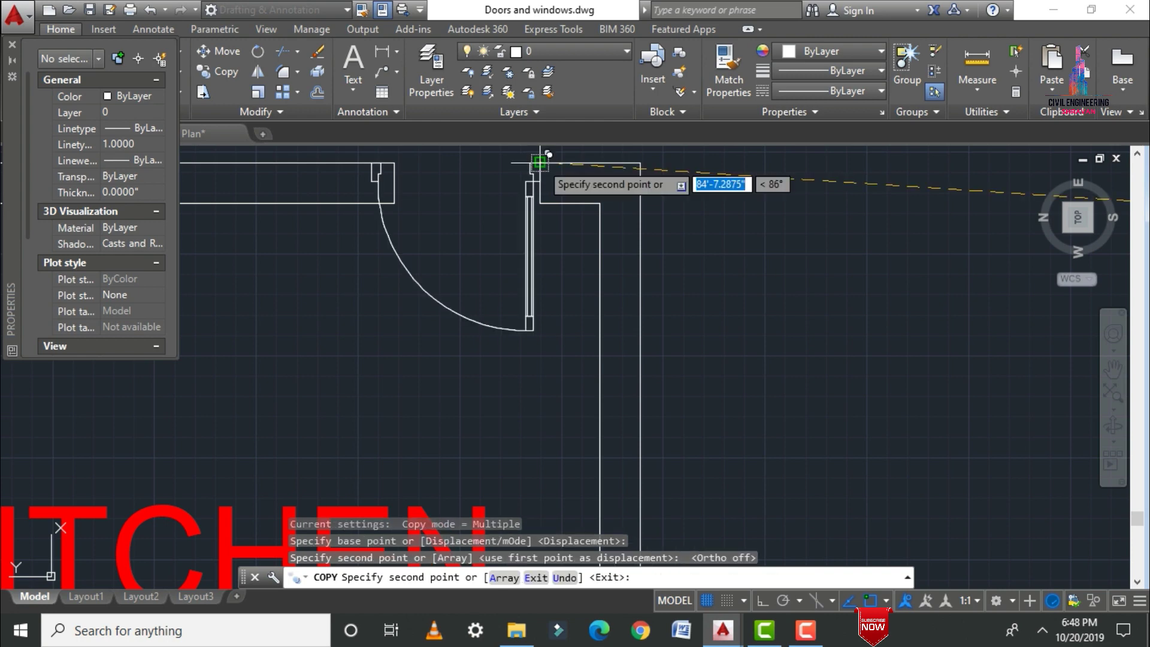
Set the X and Y scale of all spare door blocks beside the plan to 5
scroll(539, 161, down, 6)
key(Escape)
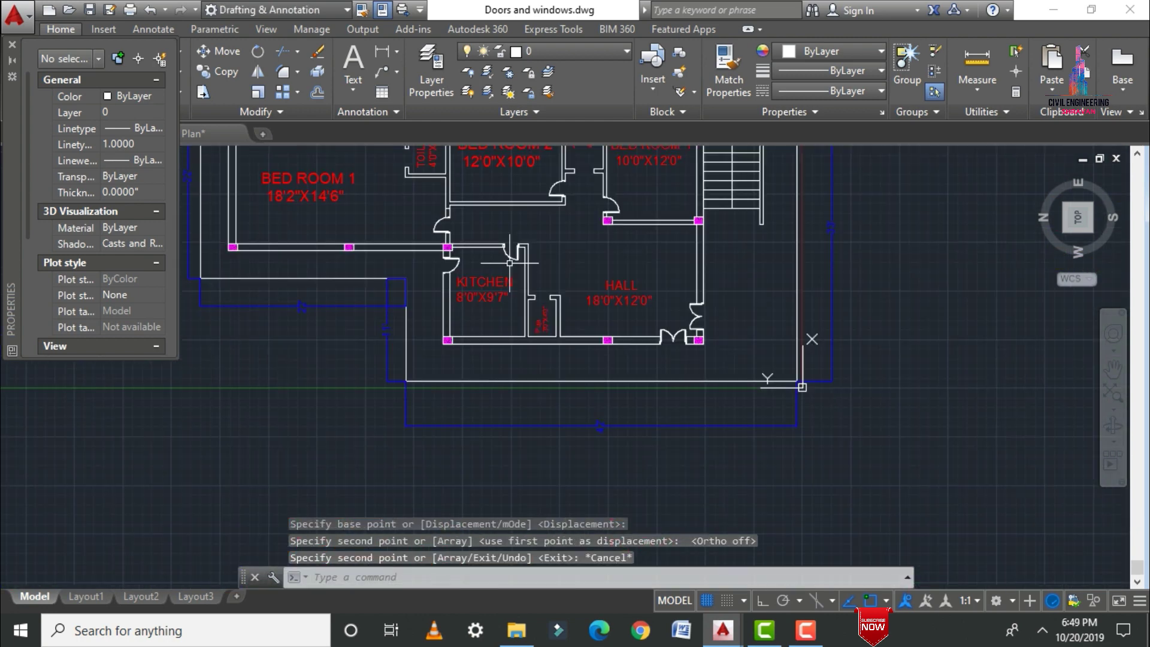
scroll(532, 383, down, 2)
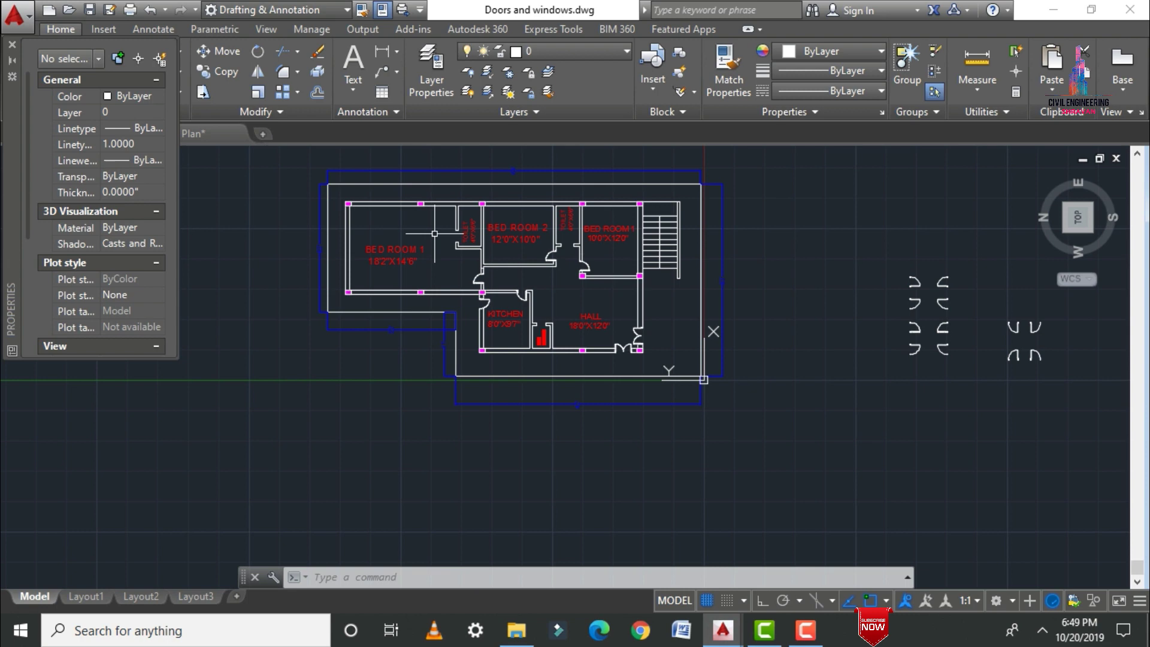
scroll(661, 385, down, 2)
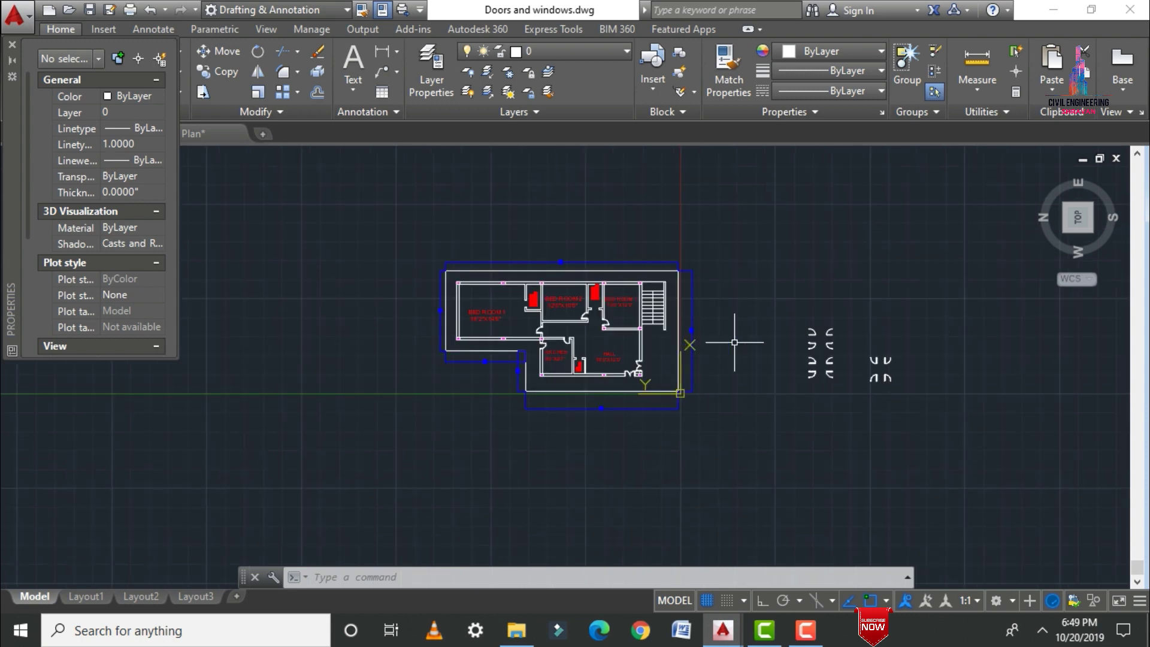
mouse_move(781, 301)
mouse_down()
mouse_move(919, 382)
mouse_move(939, 439)
mouse_up()
mouse_move(958, 276)
mouse_down()
mouse_move(982, 349)
mouse_move(978, 409)
mouse_move(934, 451)
mouse_move(733, 413)
mouse_move(713, 373)
mouse_move(716, 308)
mouse_move(746, 237)
mouse_move(787, 205)
mouse_up()
scroll(144, 336, down, 1)
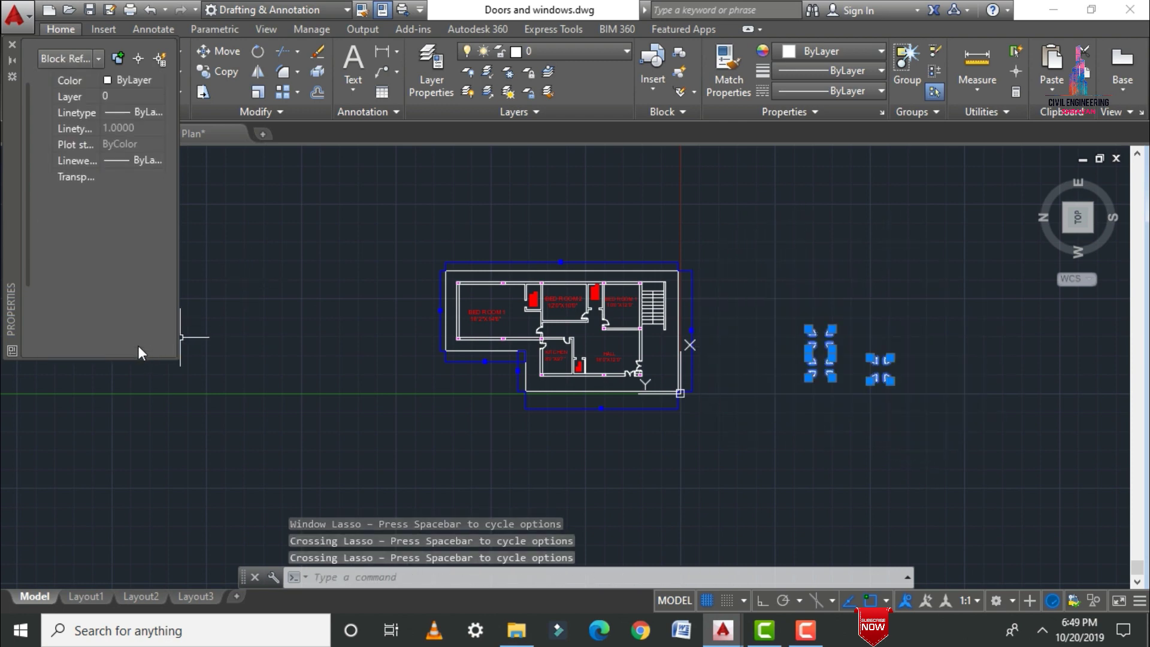
click(137, 326)
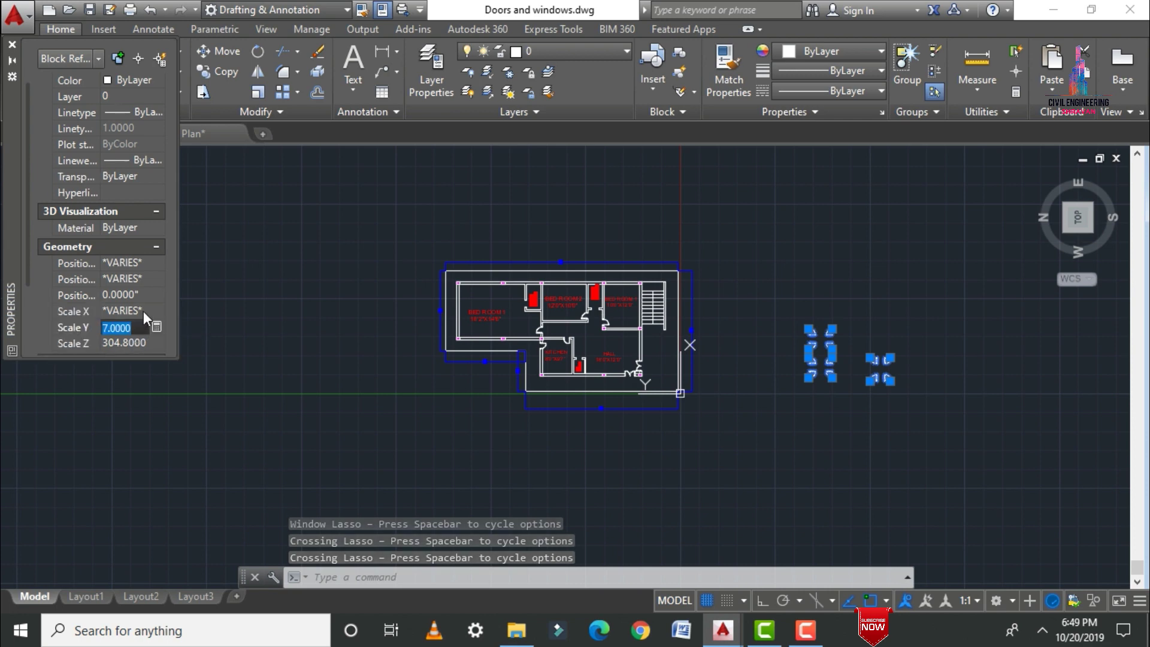
click(142, 310)
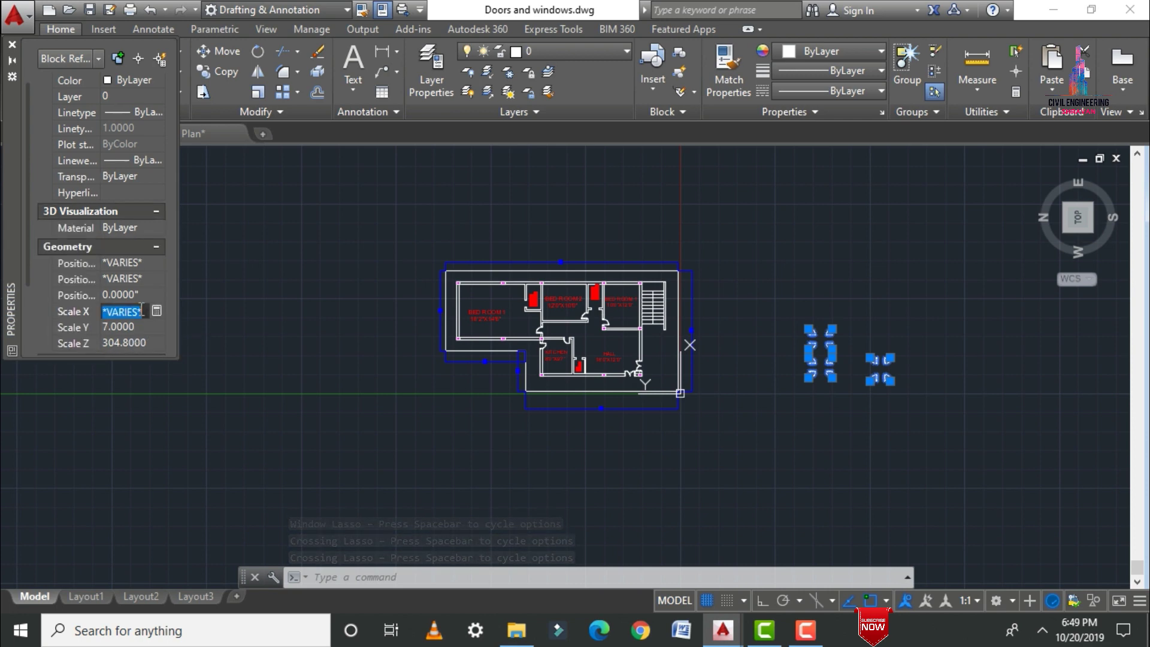
text(5)
click(138, 325)
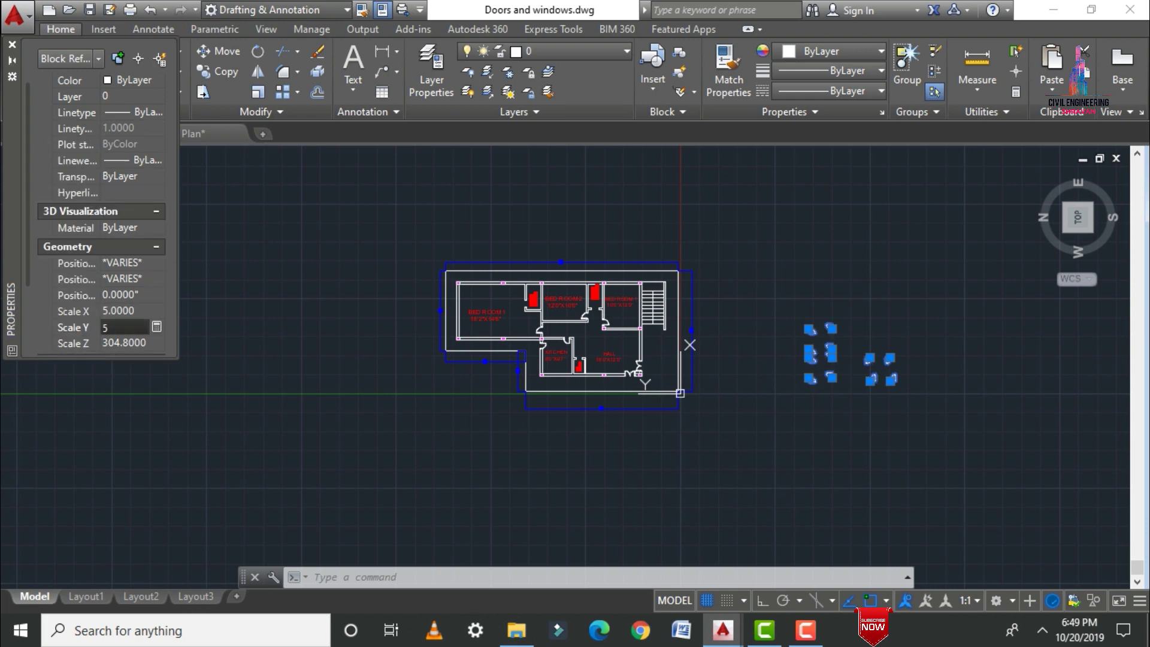
key(Tab)
key(Escape)
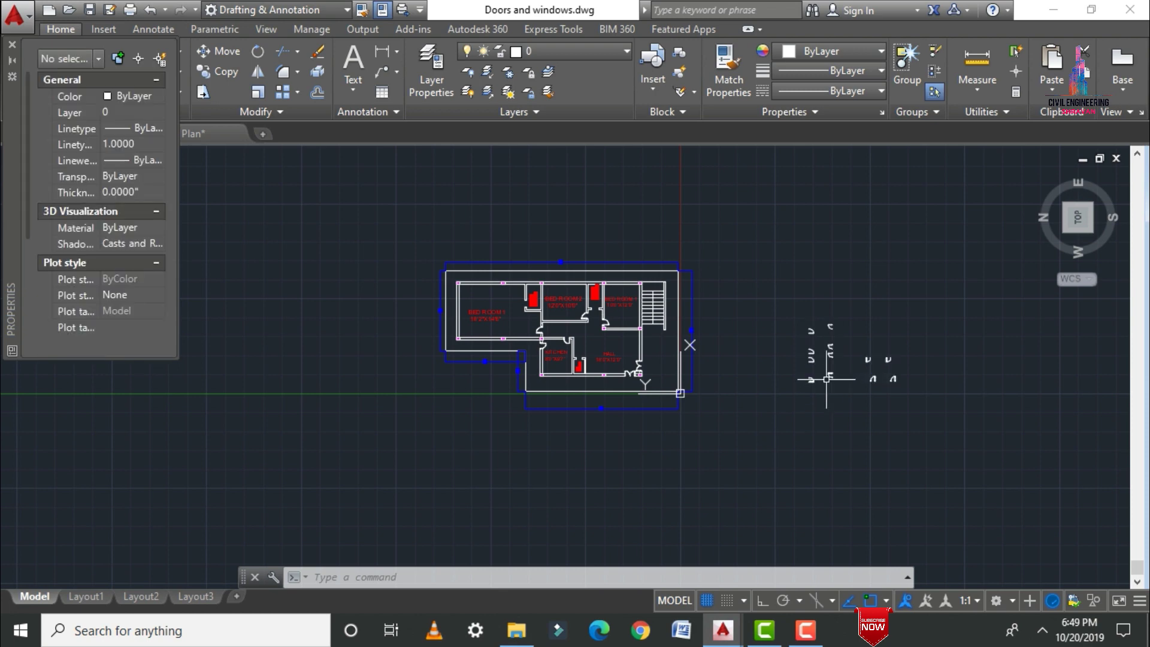
Delete the vertical wall end line left of the door at the Puja room opening
scroll(817, 347, up, 4)
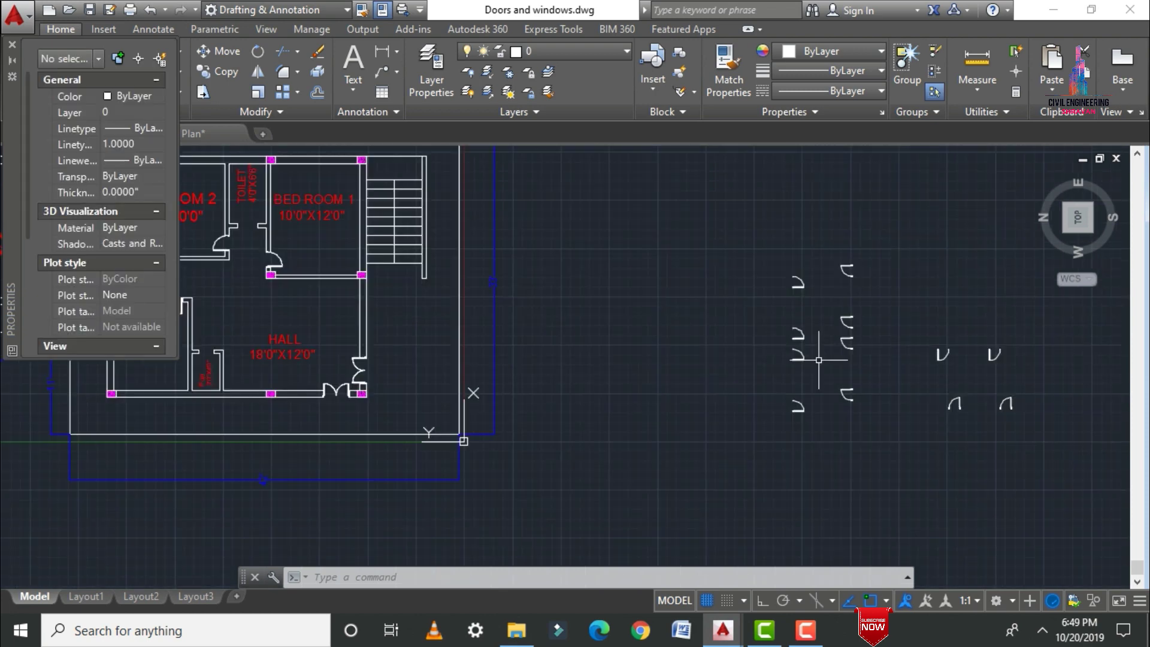
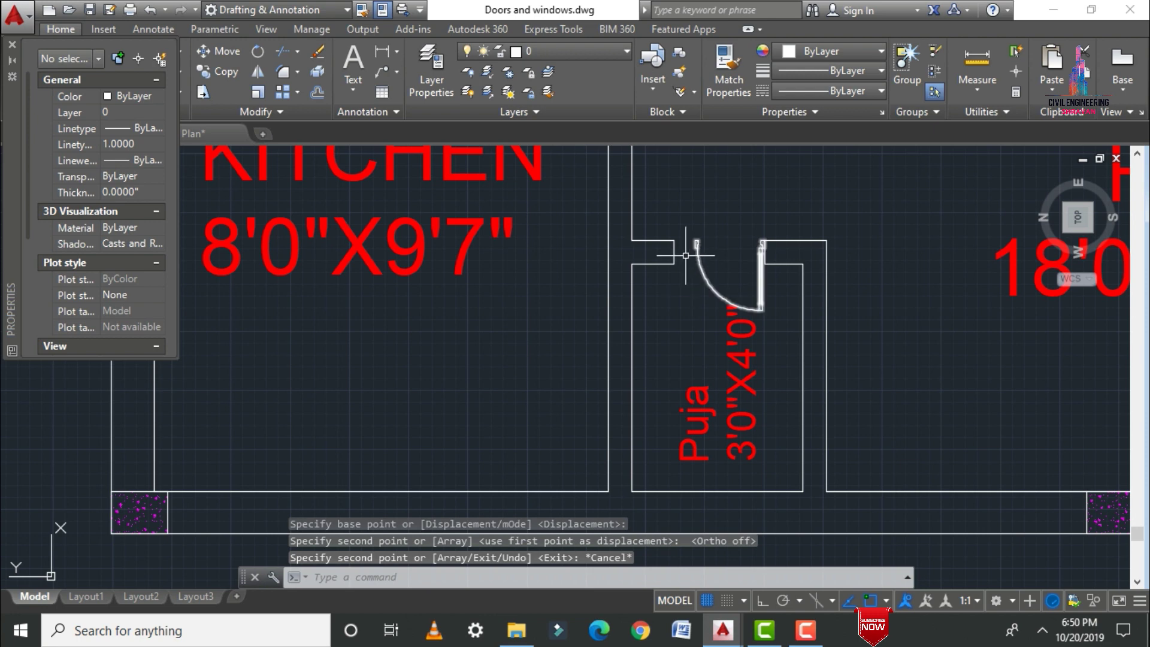
click(674, 250)
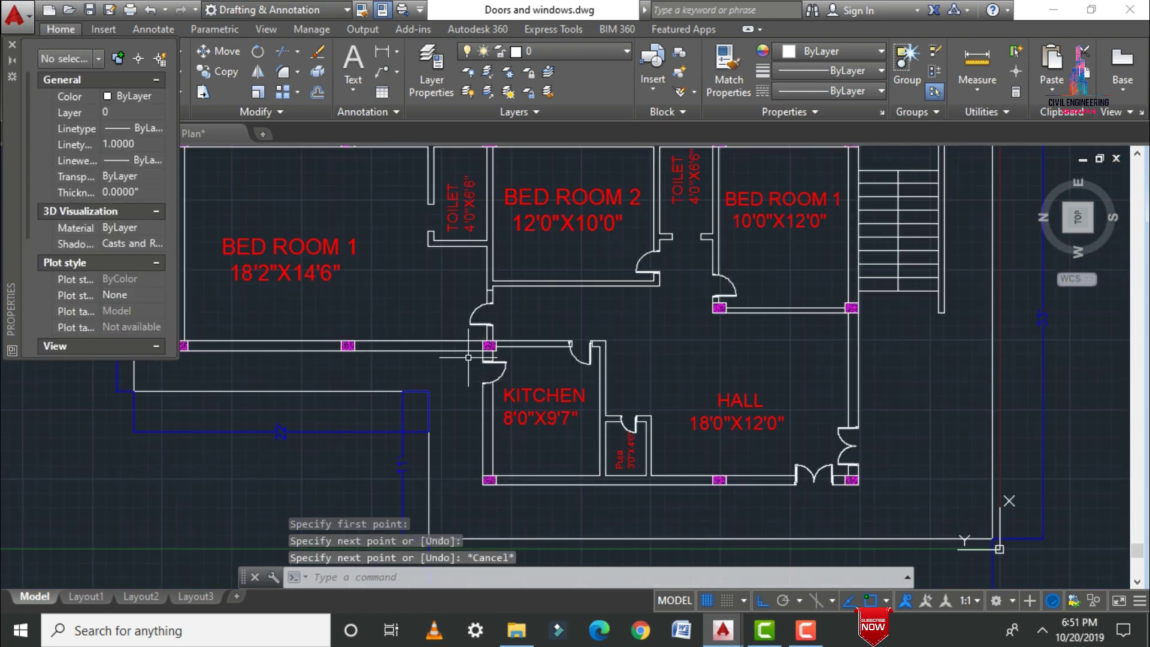
Copy an upward-opening spare door onto the right wall stub of the toilet opening beside BED ROOM 2 and close the wall gap left of it
scroll(451, 367, down, 5)
scroll(1052, 449, up, 5)
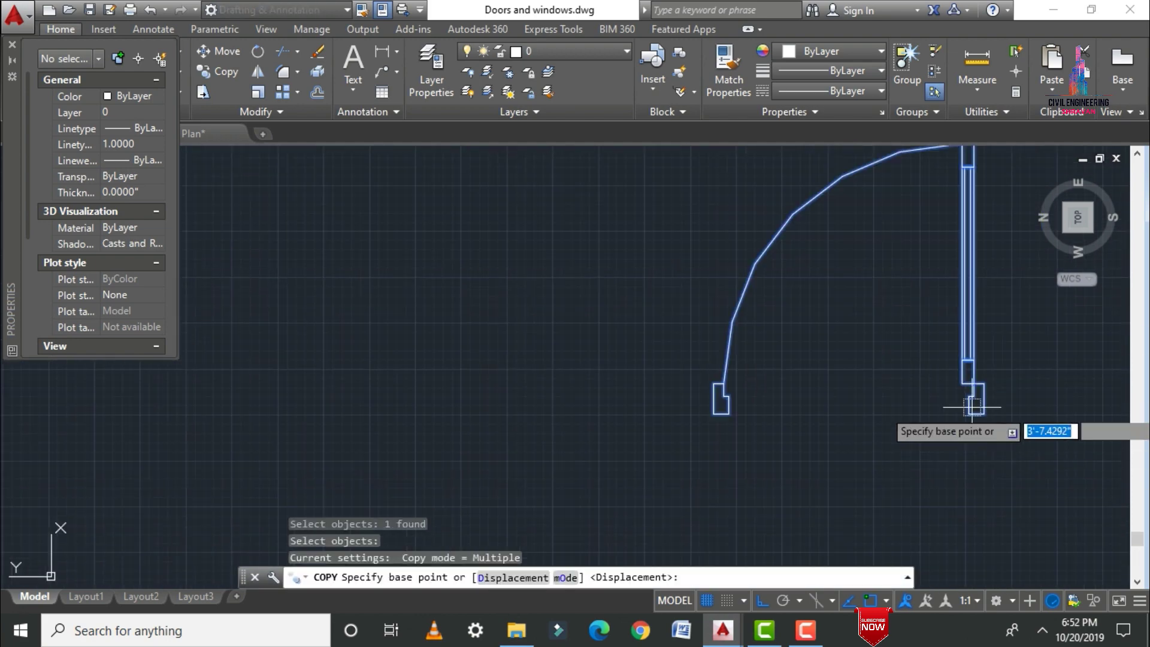
click(973, 406)
scroll(692, 457, down, 5)
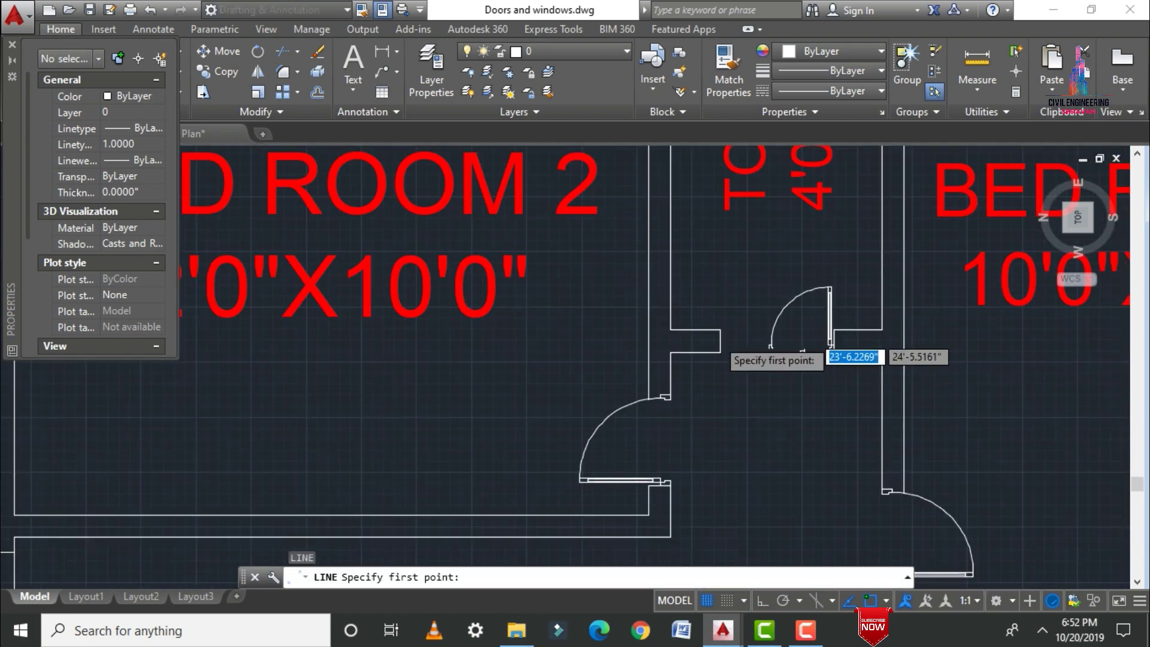
scroll(701, 303, up, 3)
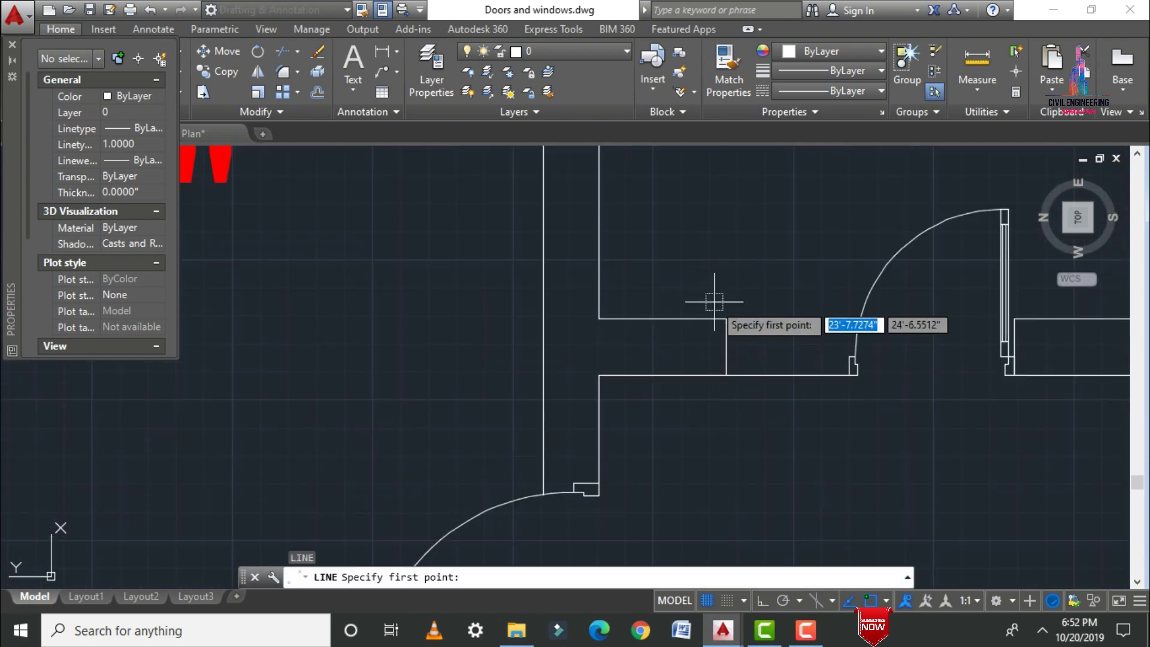
click(490, 313)
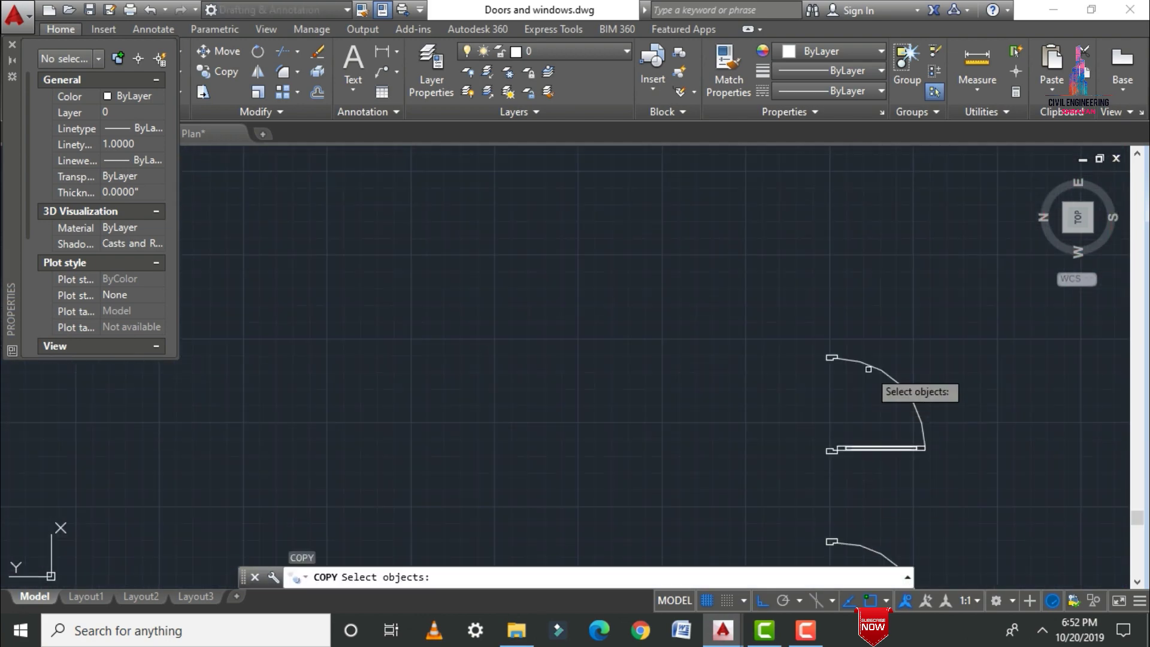
Copy the right-opening horizontal-leaf door by its lower left frame corner onto the lower wall stub's upper left corner at the large BED ROOM 1's toilet opening
click(862, 362)
key(Return)
click(831, 449)
scroll(826, 443, down, 5)
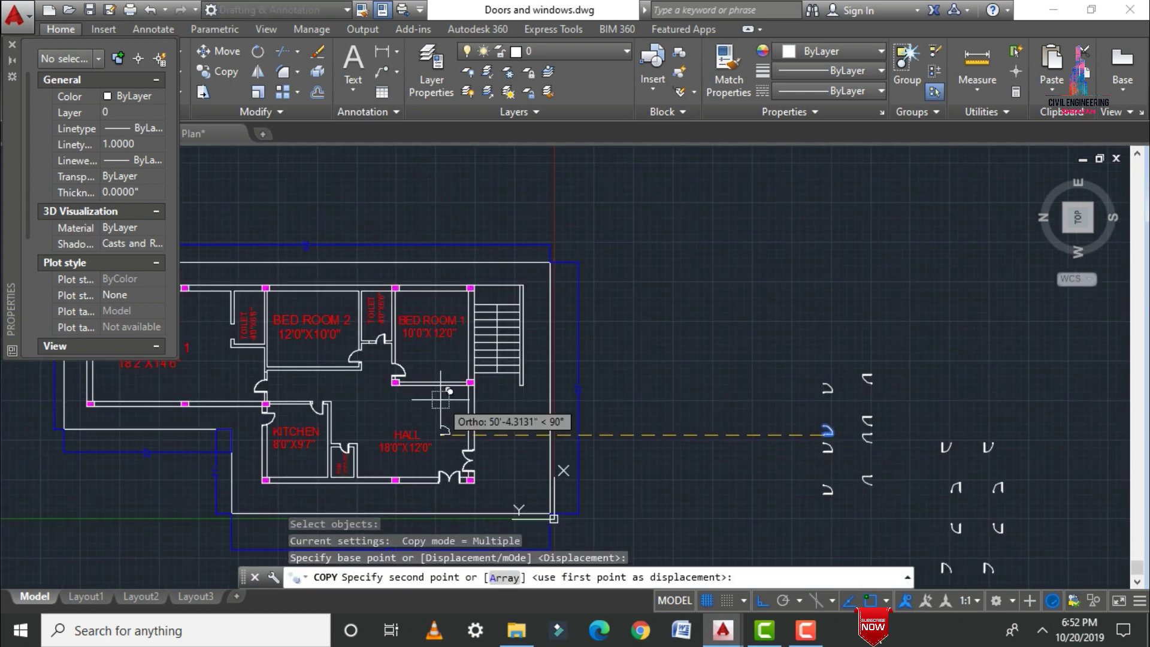
key(F8)
key(F8)
key(F8)
key(F8)
key(F8)
key(F8)
key(F8)
key(F8)
key(F8)
scroll(585, 362, down, 3)
scroll(457, 403, up, 8)
click(392, 301)
key(Escape)
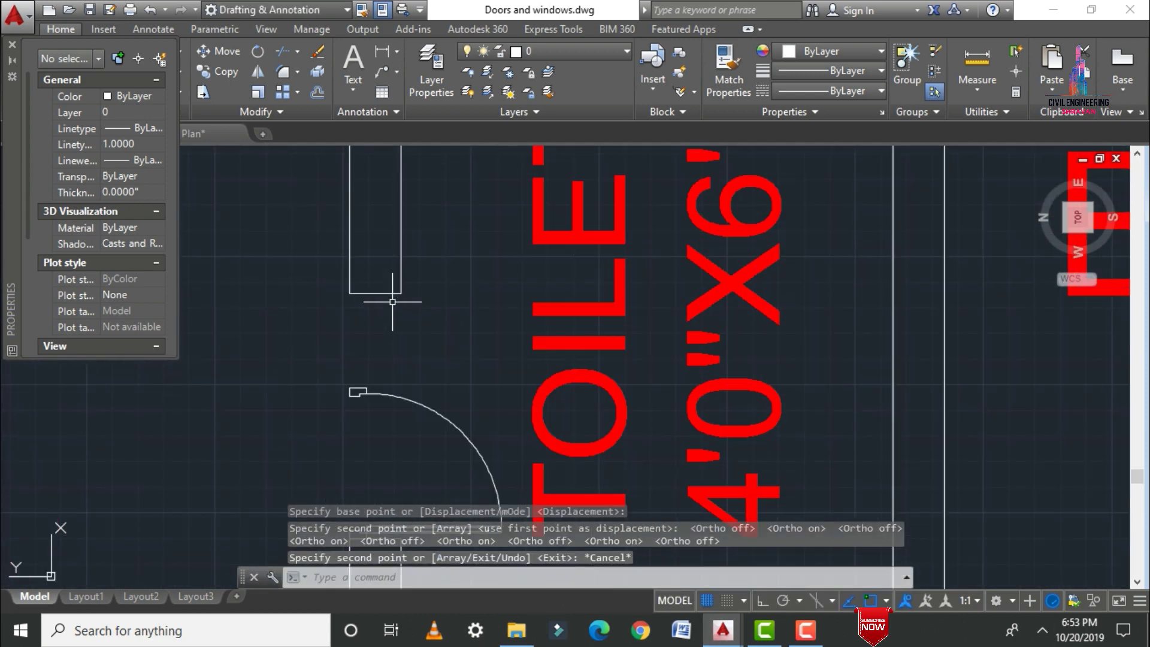
Draw vertical lines closing the wall gap between the toilet door's upper frame and the wall end above it
text(l)
key(Return)
click(351, 390)
scroll(400, 375, up, 5)
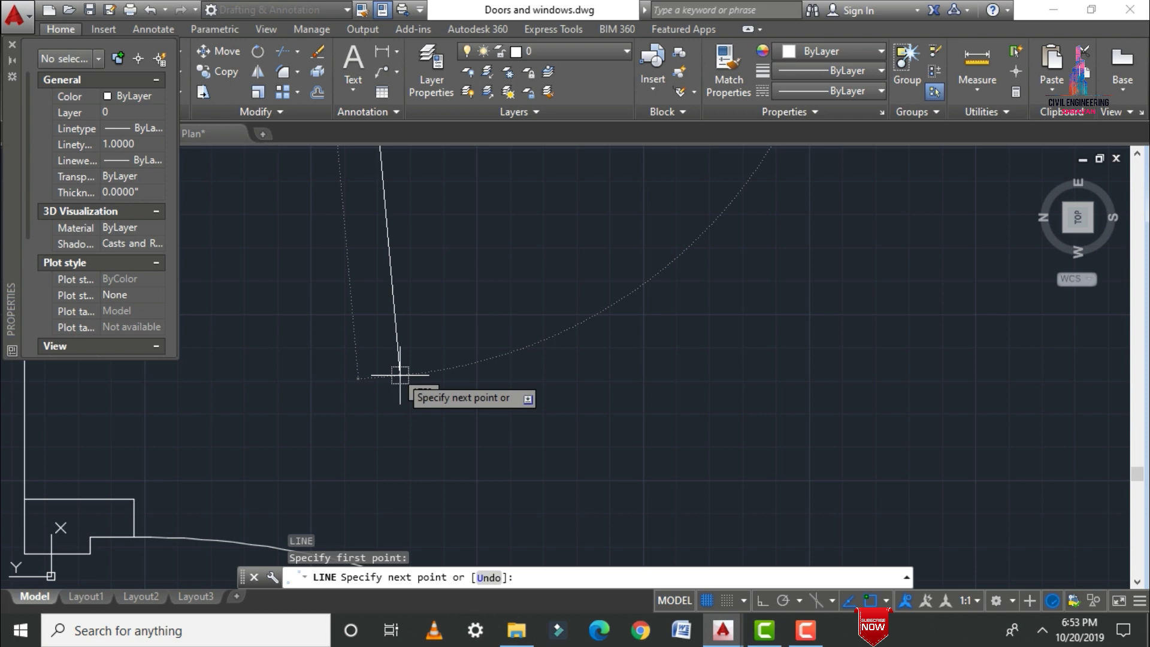
key(F8)
key(F8)
key(F8)
key(F8)
key(F8)
key(F8)
key(F8)
scroll(673, 398, down, 5)
scroll(628, 411, up, 10)
scroll(639, 220, down, 4)
key(Escape)
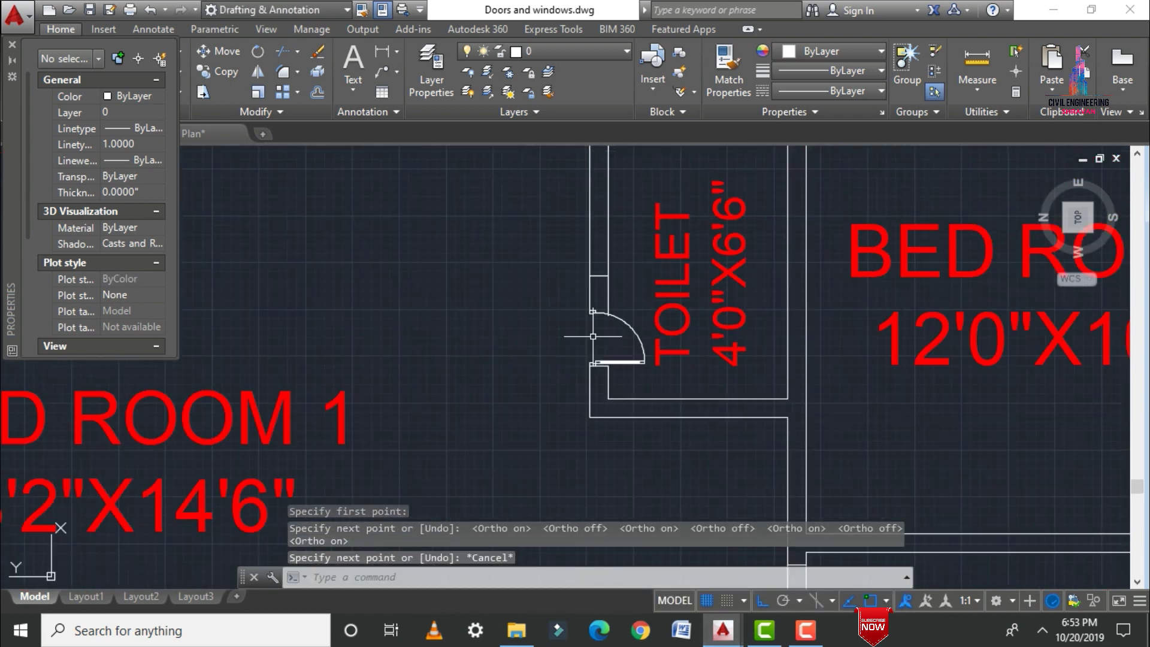
Delete the horizontal wall end line just above the toilet door beside the large BED ROOM 1
scroll(526, 371, down, 4)
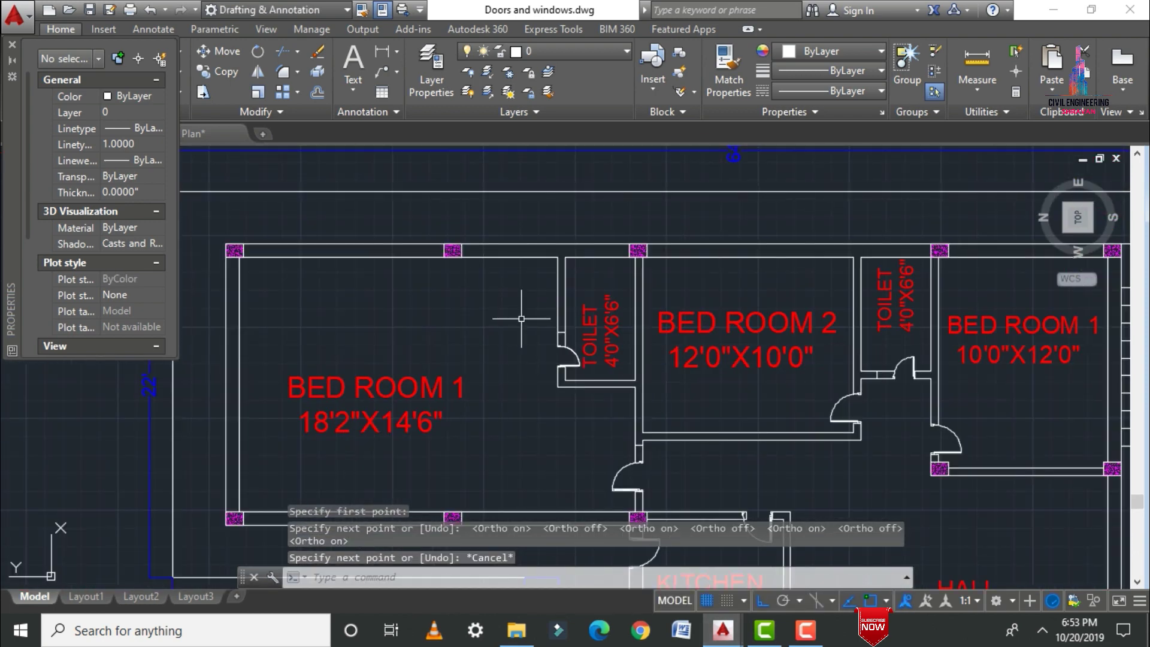
scroll(571, 337, up, 6)
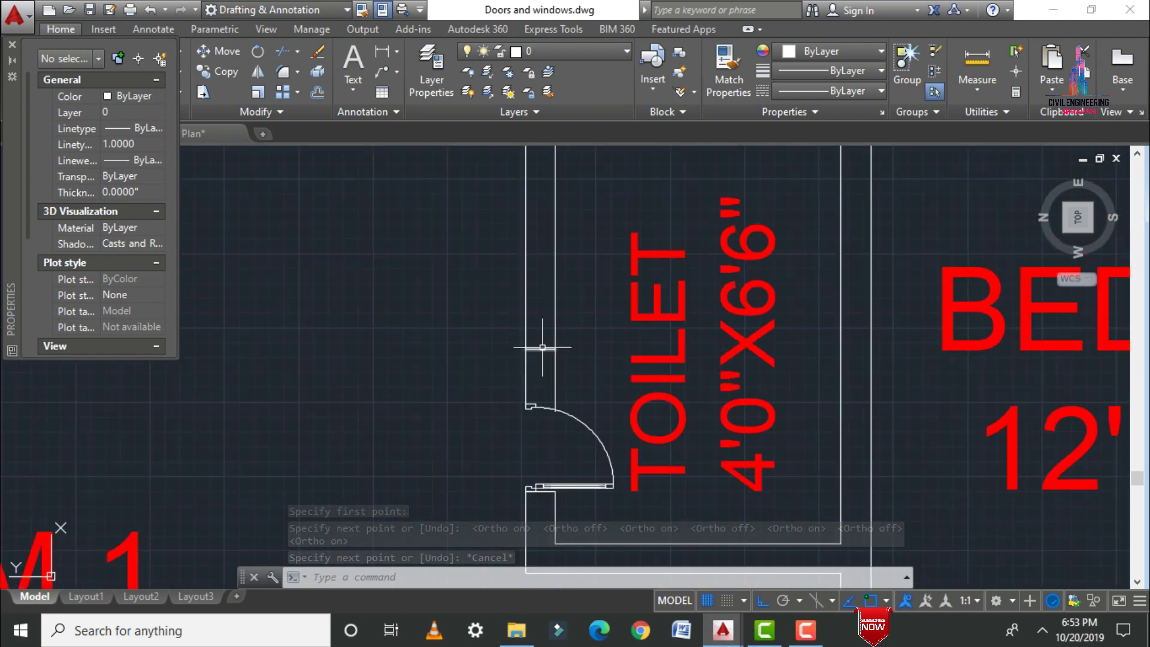
click(543, 348)
key(Delete)
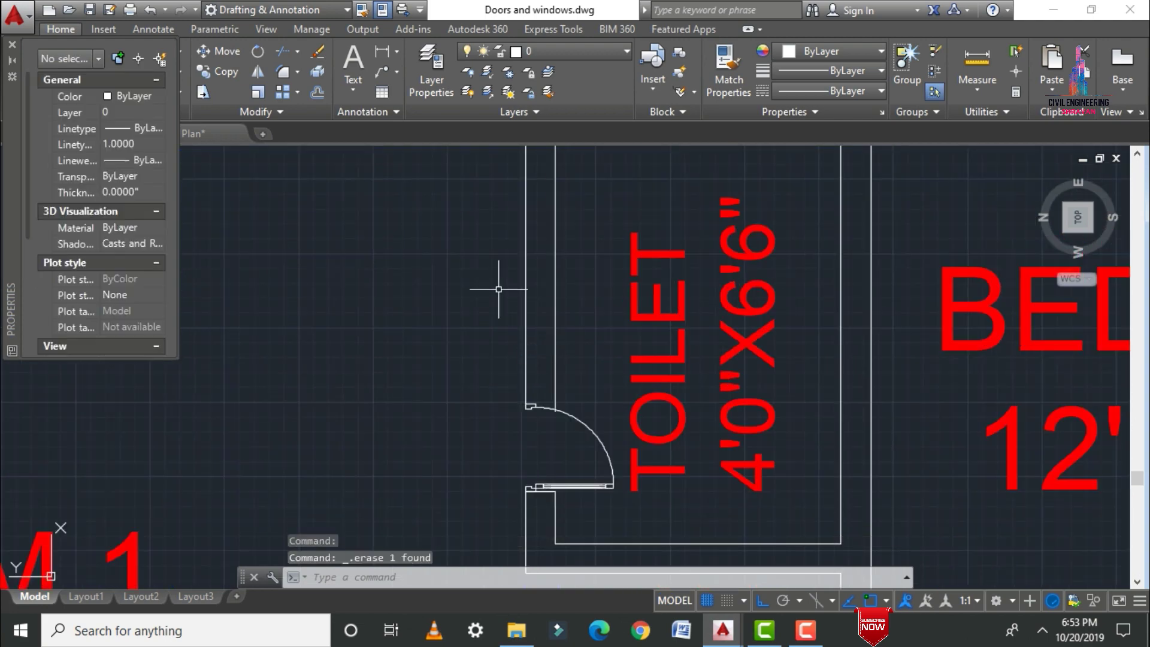
Assign all doors placed in the floor plan, including the double doors of the hall, to the Door asd layer
scroll(427, 376, down, 4)
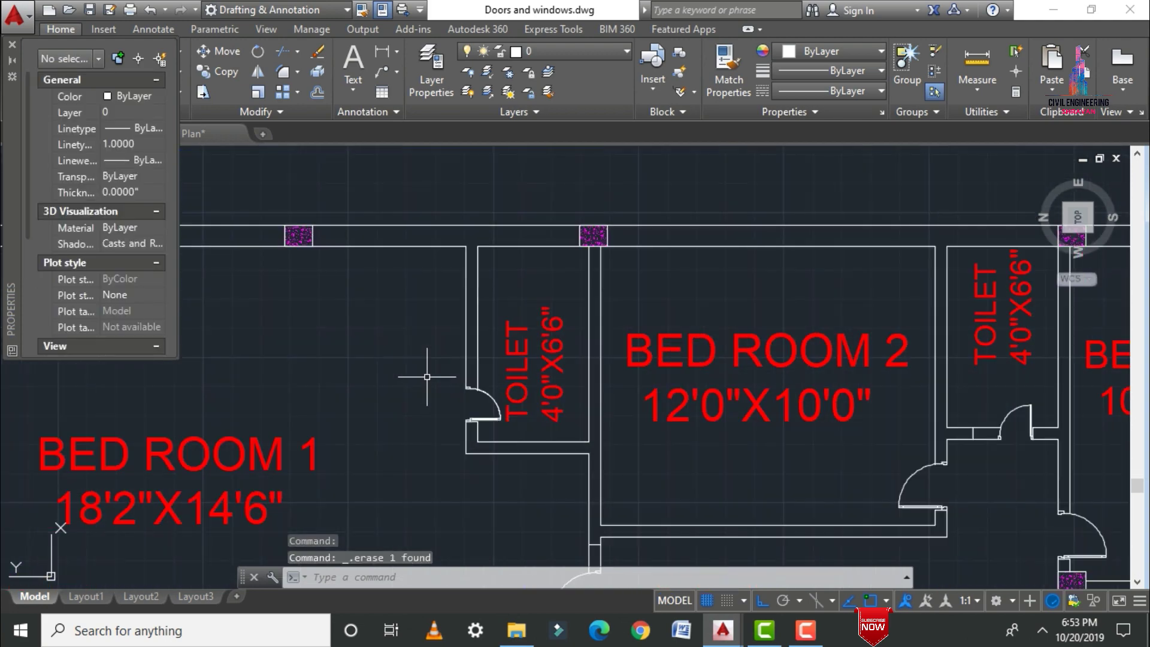
click(490, 396)
scroll(488, 422, down, 2)
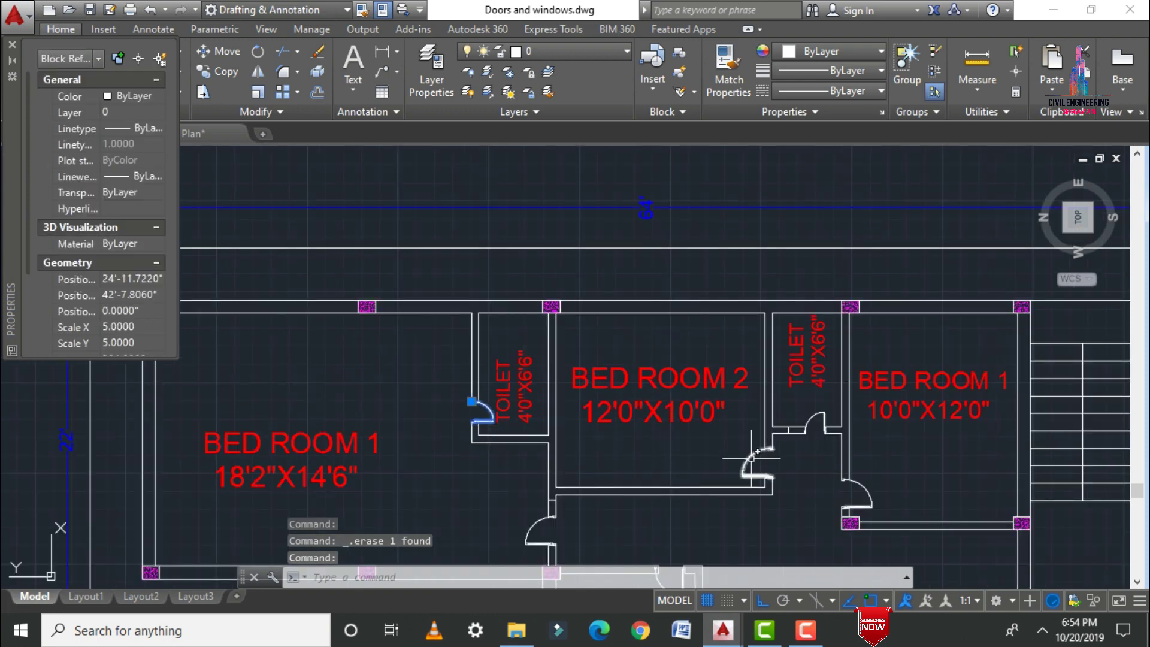
click(754, 454)
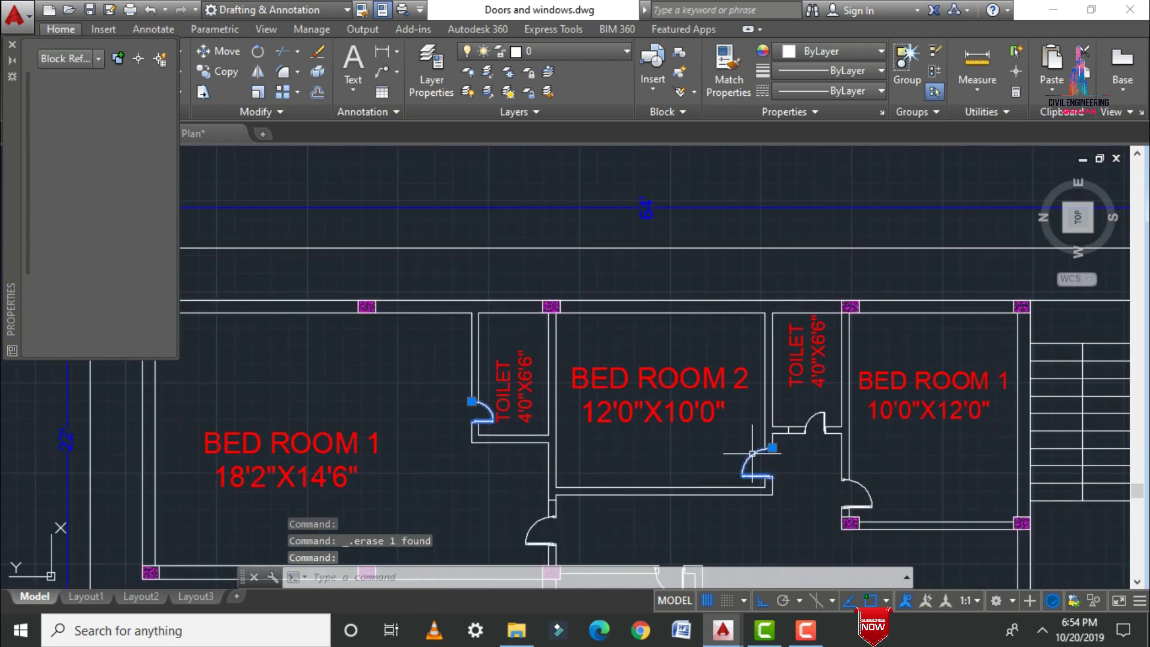
click(537, 522)
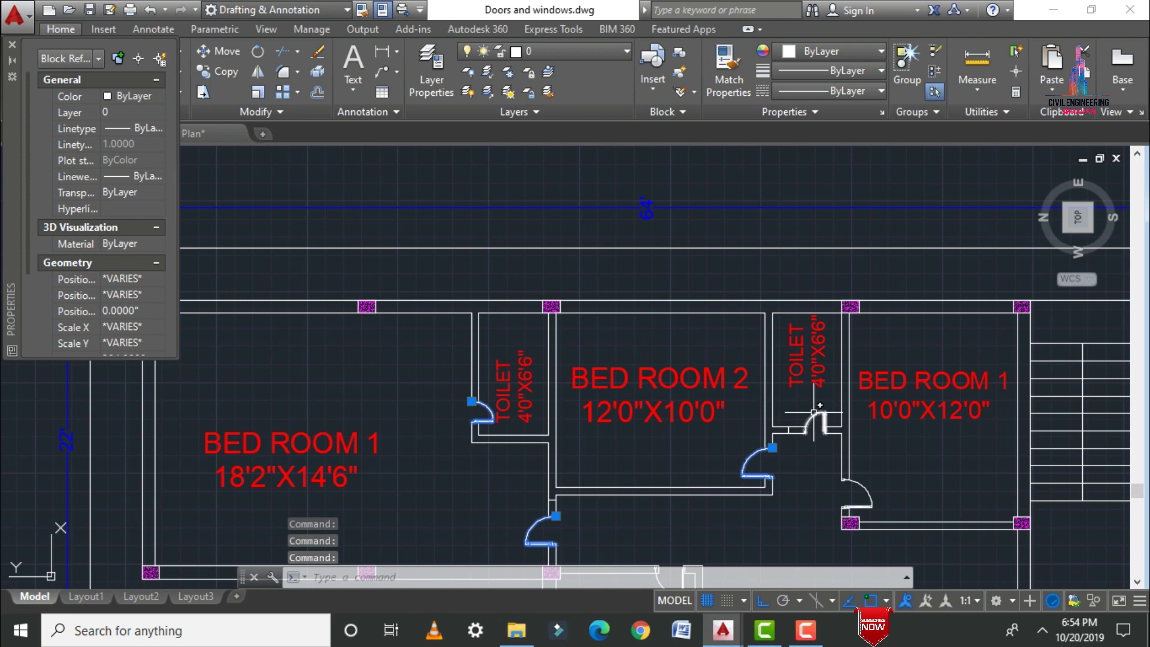
click(813, 413)
scroll(699, 330, down, 2)
scroll(802, 508, up, 2)
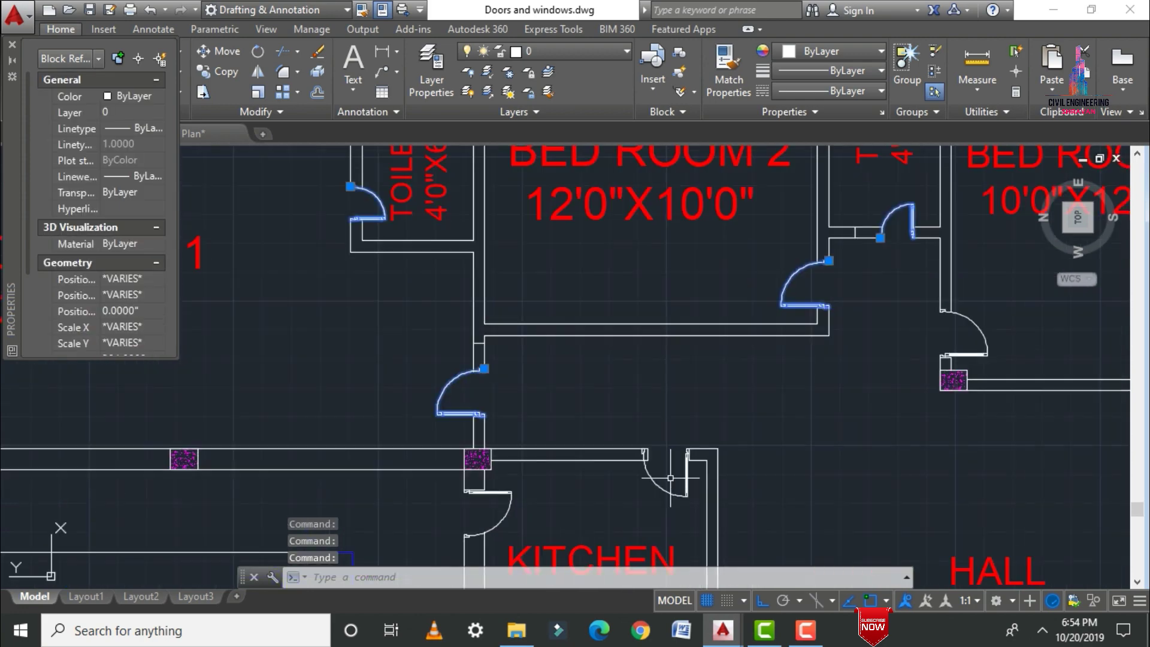
click(592, 458)
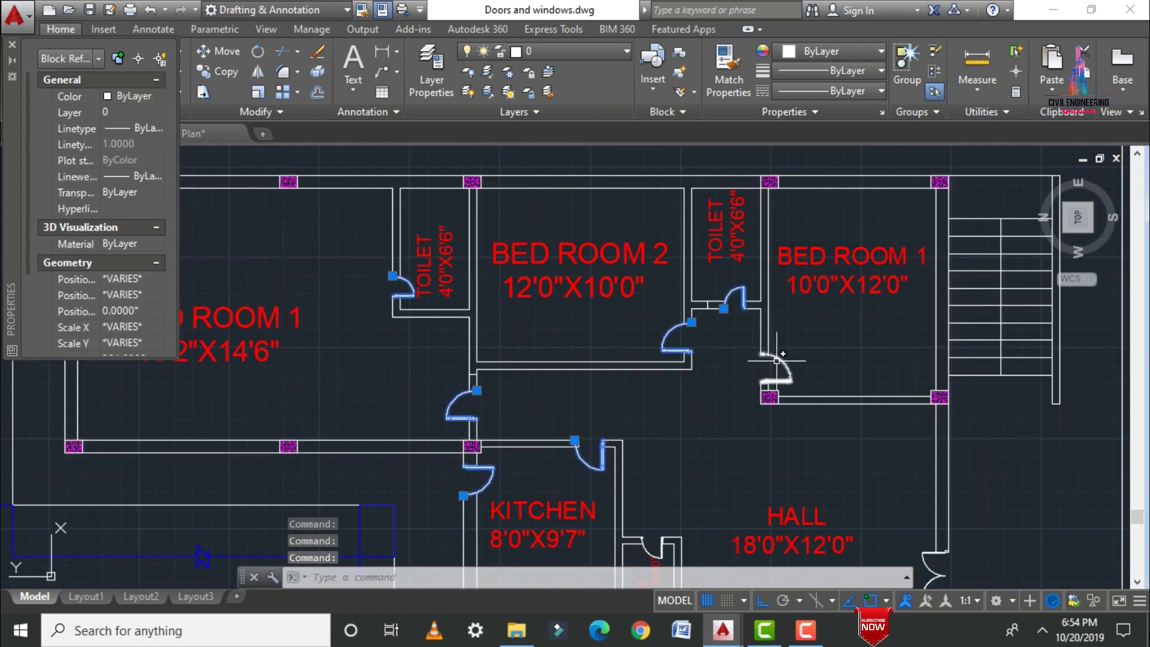
click(777, 360)
middle_drag(777, 360, 580, 212)
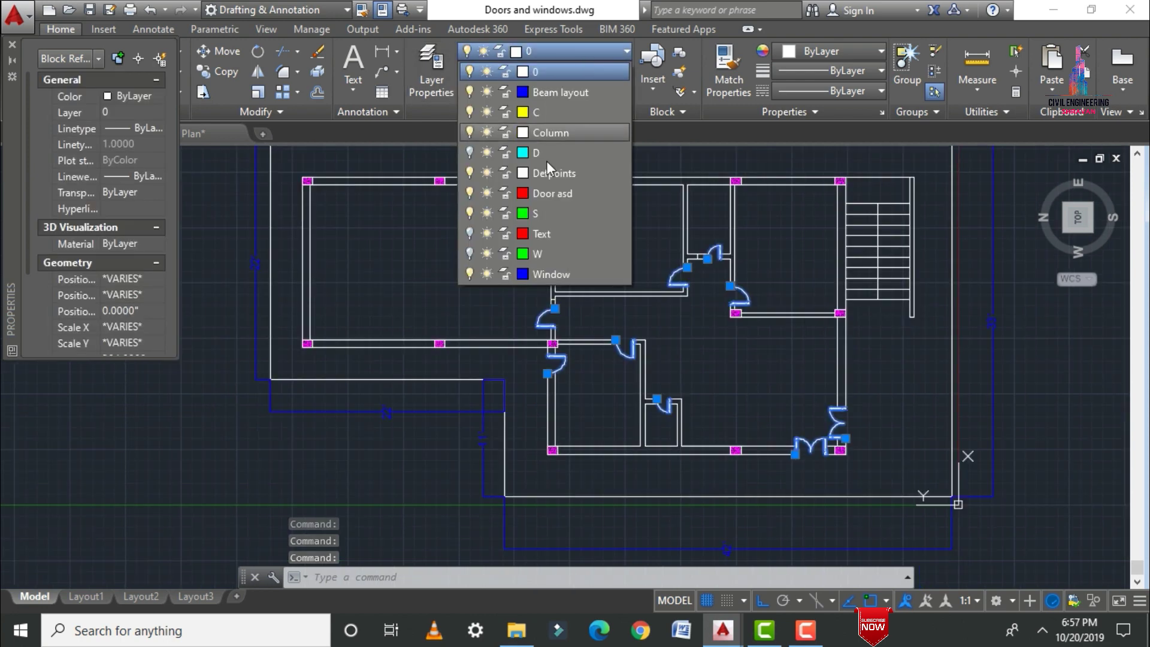
click(581, 193)
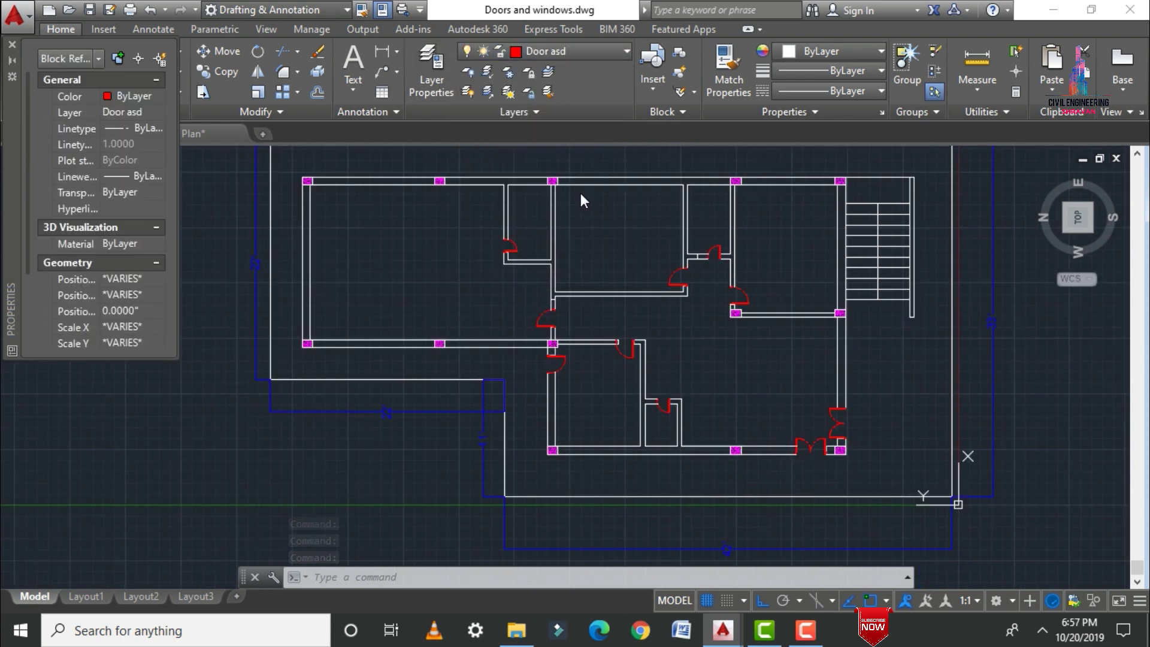
key(Escape)
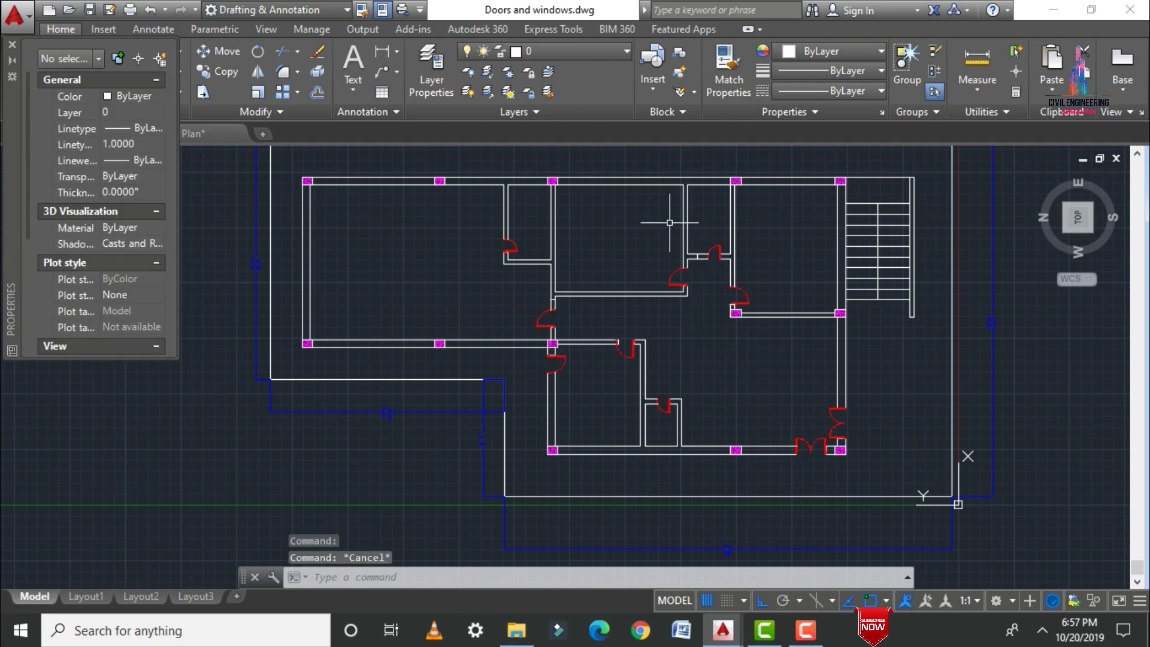
Erase all spare door blocks lying beside the floor plan, including the single one farthest from it
scroll(361, 423, down, 2)
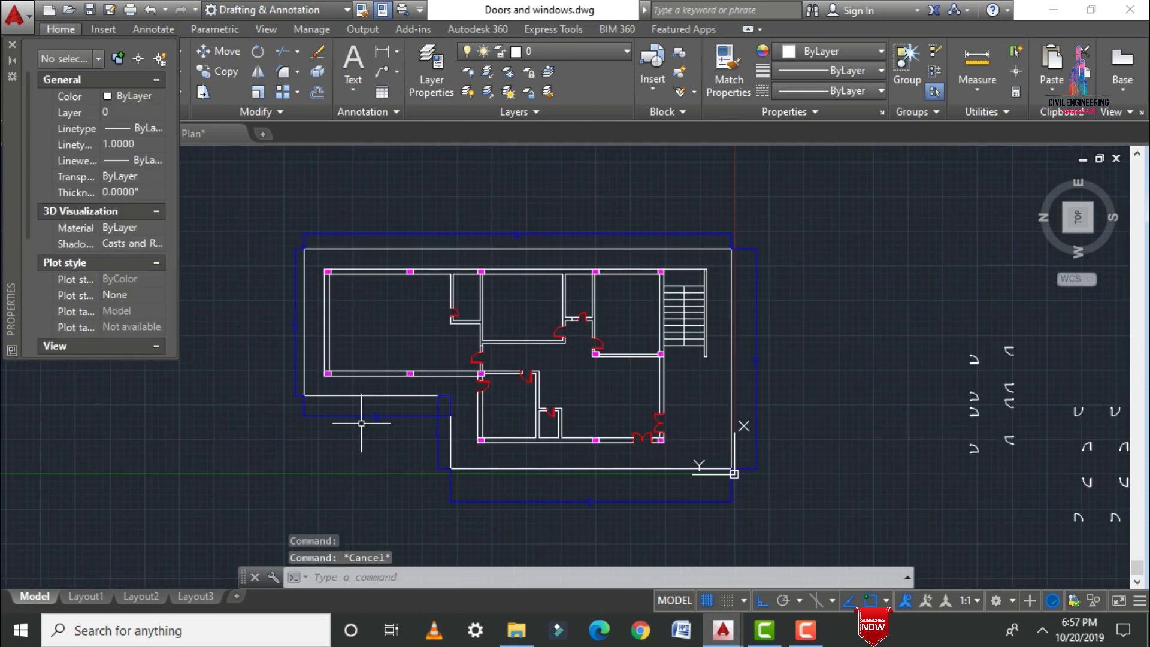
scroll(546, 433, down, 1)
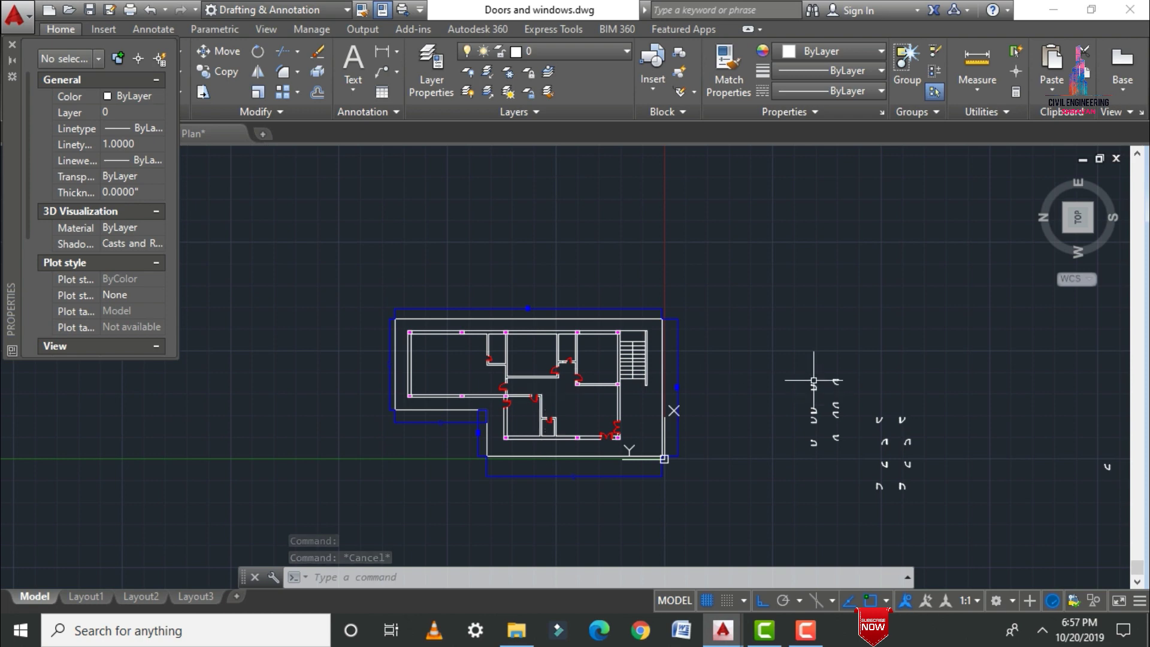
mouse_move(765, 302)
mouse_down()
mouse_move(996, 313)
mouse_move(1122, 411)
mouse_move(1103, 504)
mouse_up()
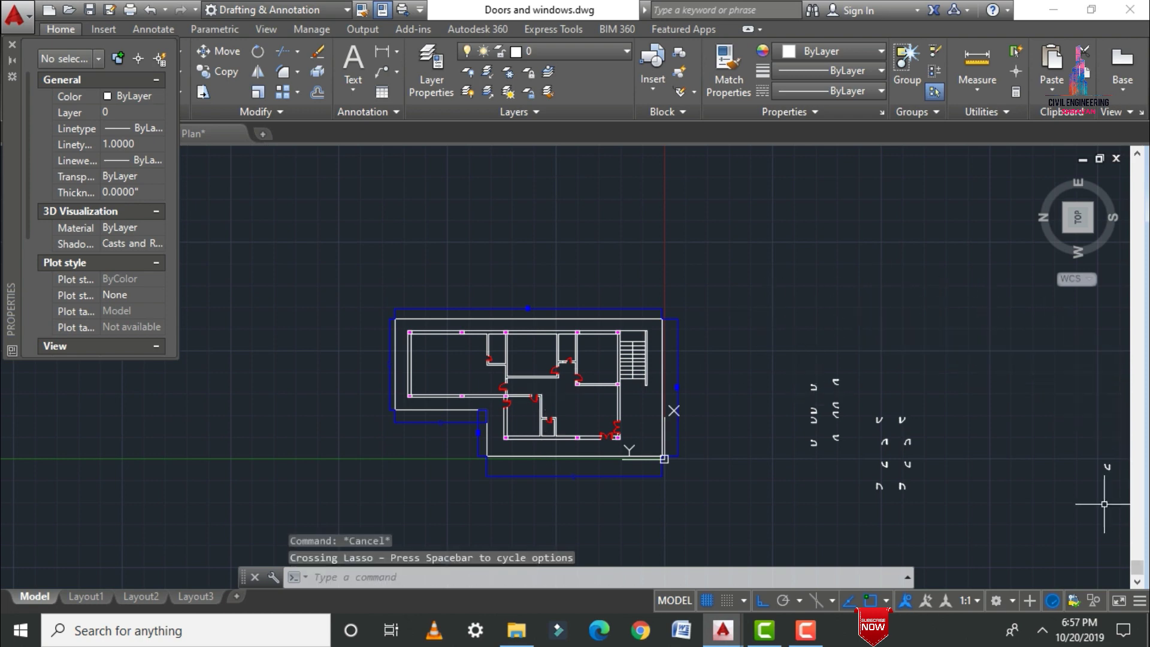
click(1103, 504)
scroll(709, 511, down, 3)
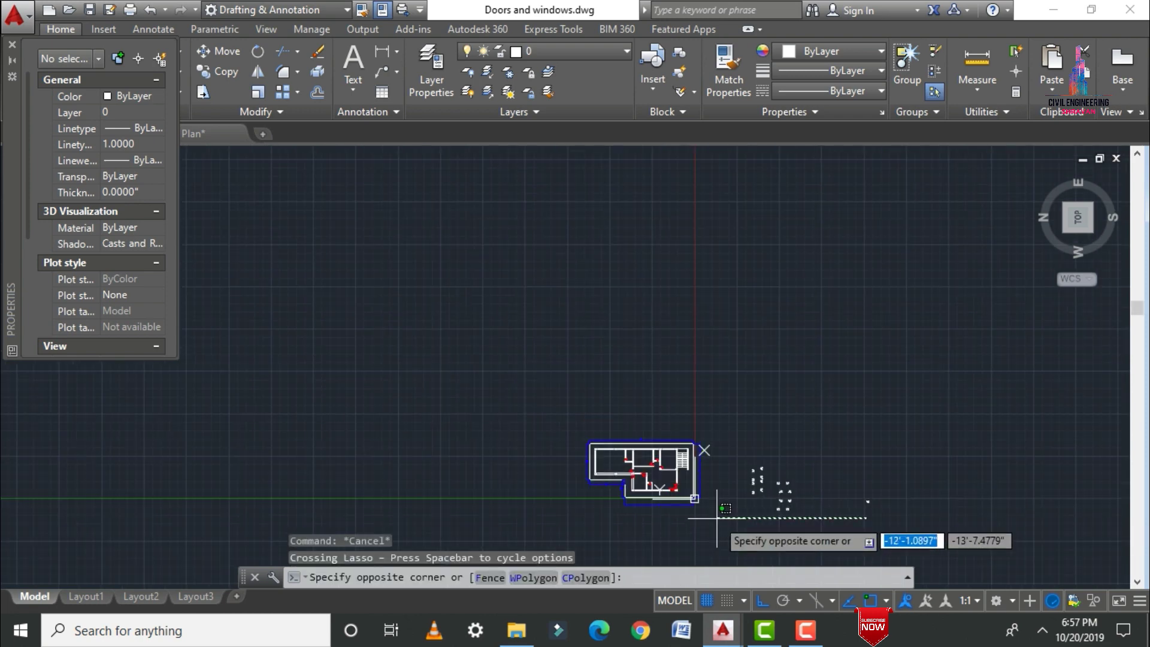
click(734, 448)
key(Delete)
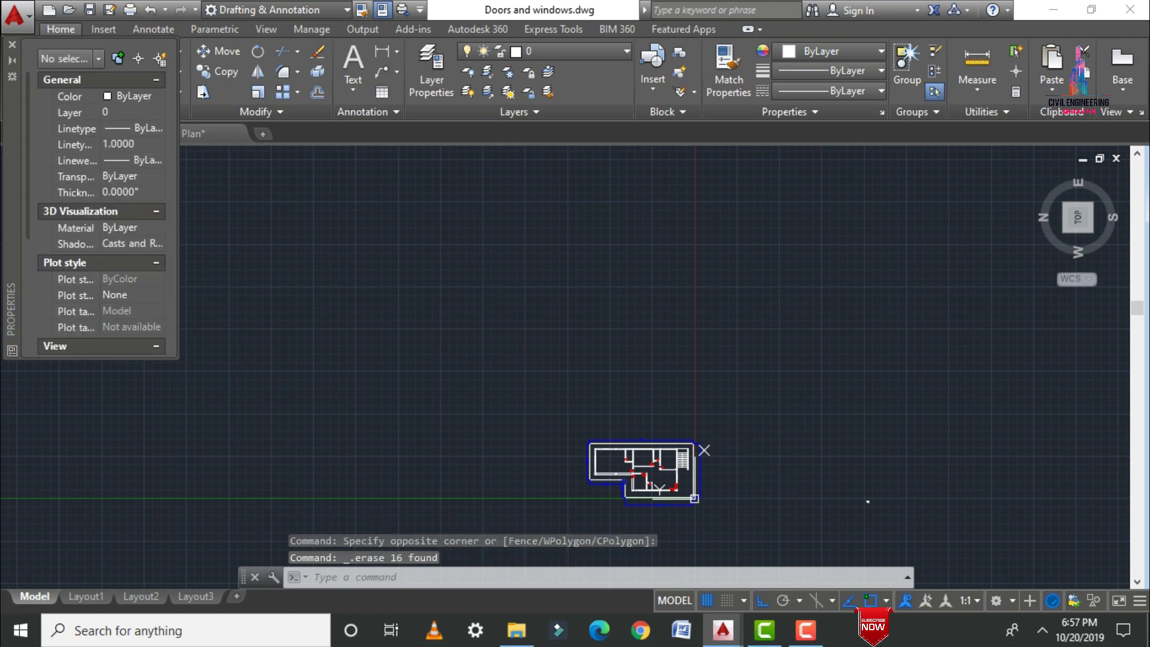
mouse_move(808, 398)
mouse_down()
mouse_move(952, 457)
mouse_move(798, 540)
mouse_up()
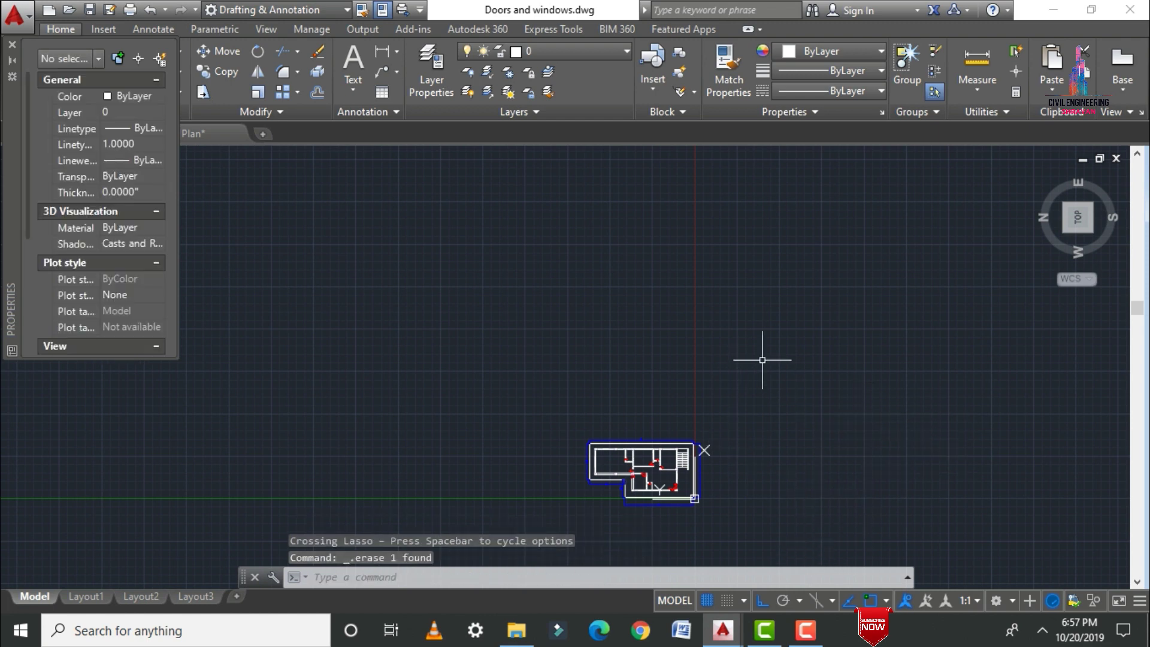
Make Window the current layer and draw a 6'0" horizontal line in the empty area beyond the plan's staircase corner
scroll(752, 437, up, 2)
scroll(735, 415, up, 3)
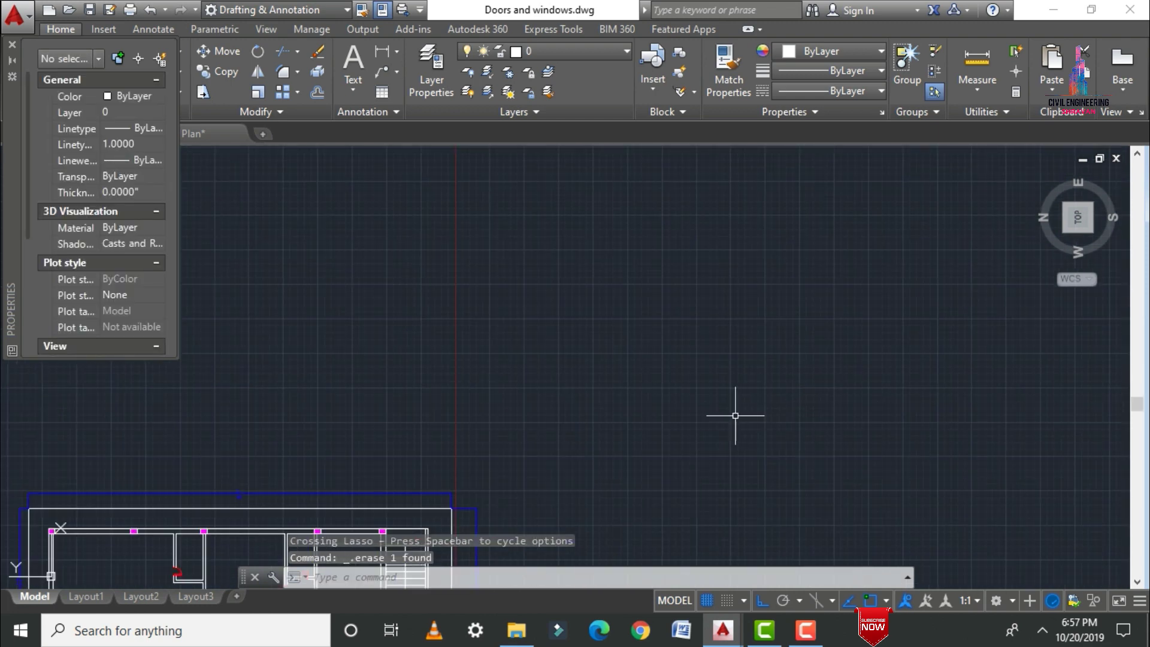
click(570, 50)
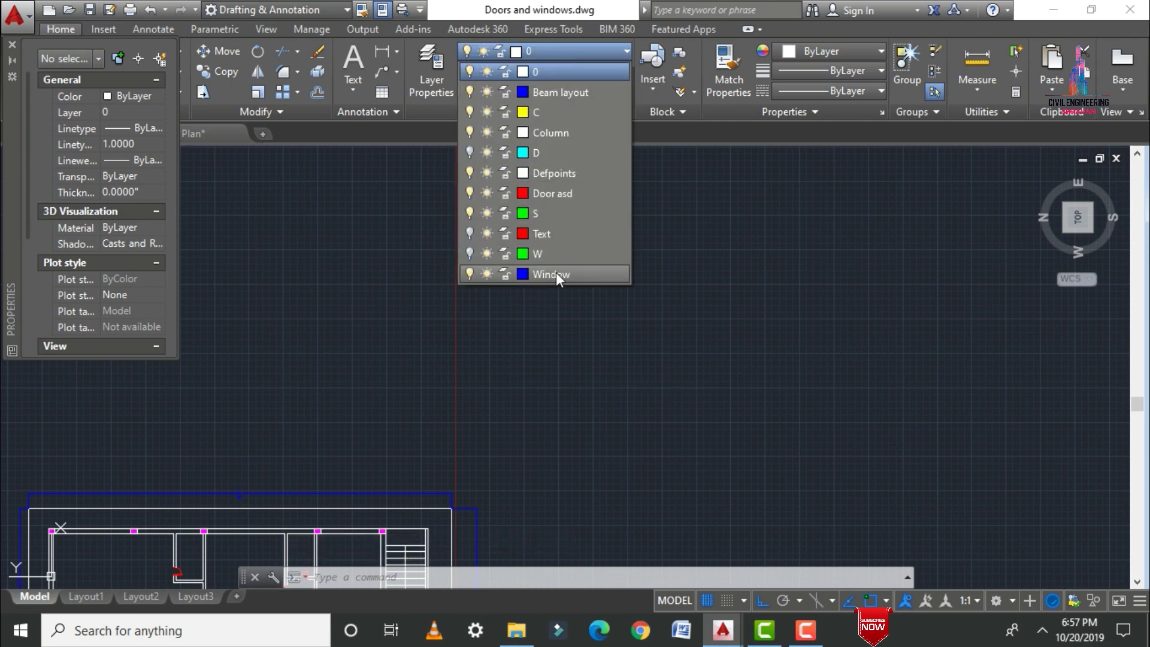
click(556, 274)
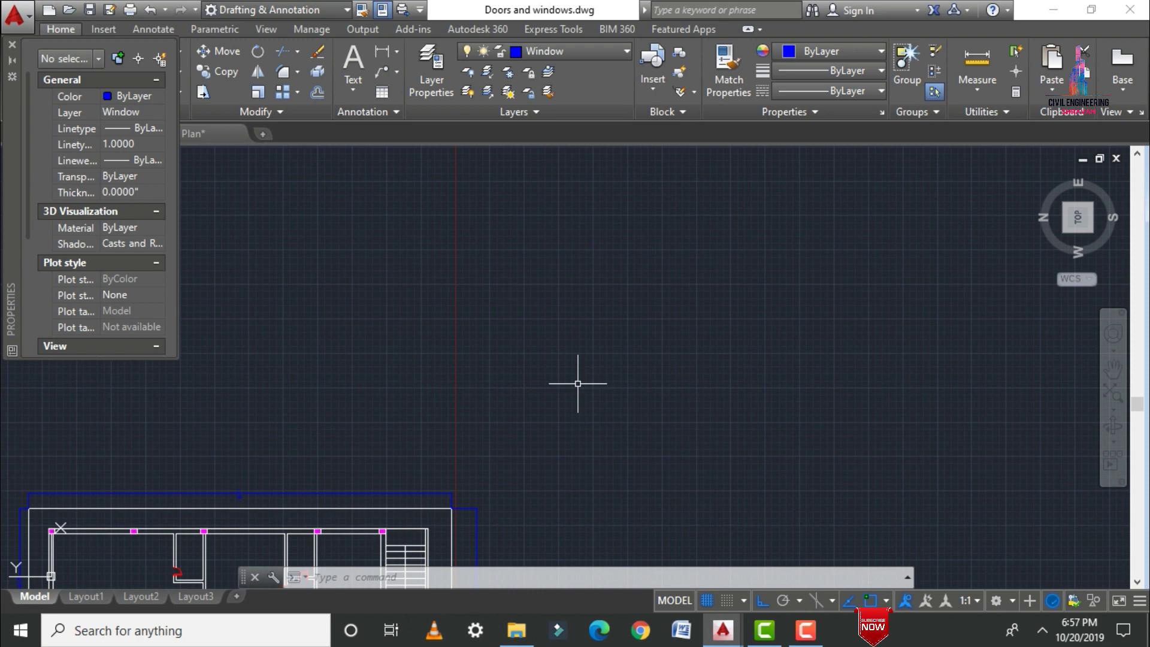
text(l)
key(Return)
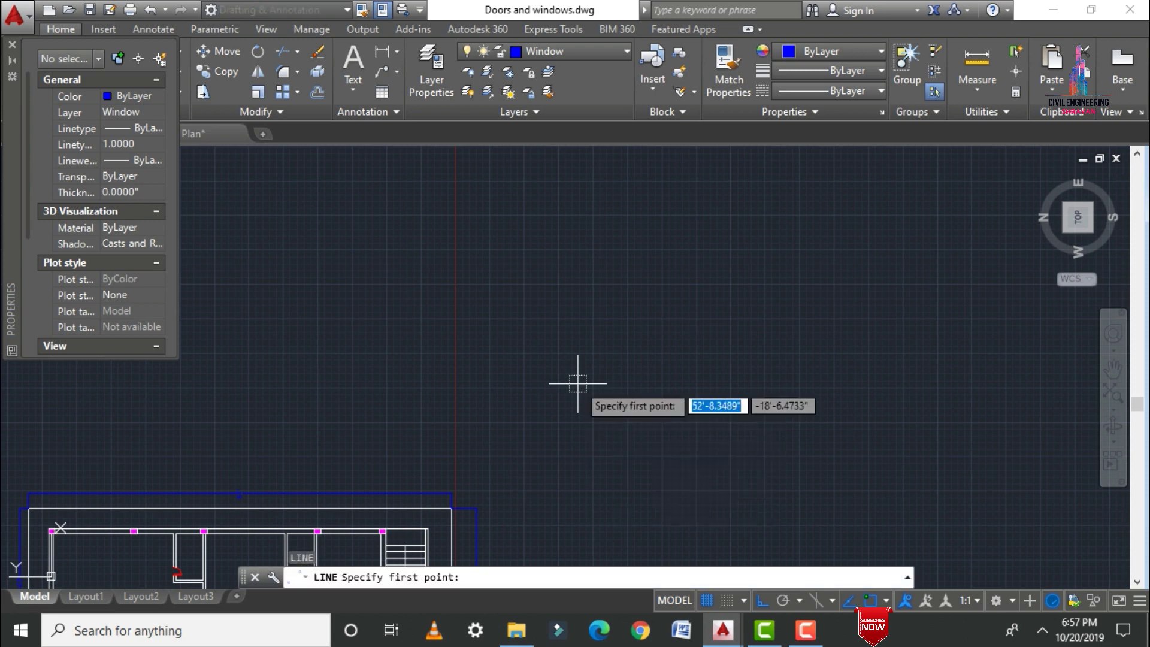
click(564, 373)
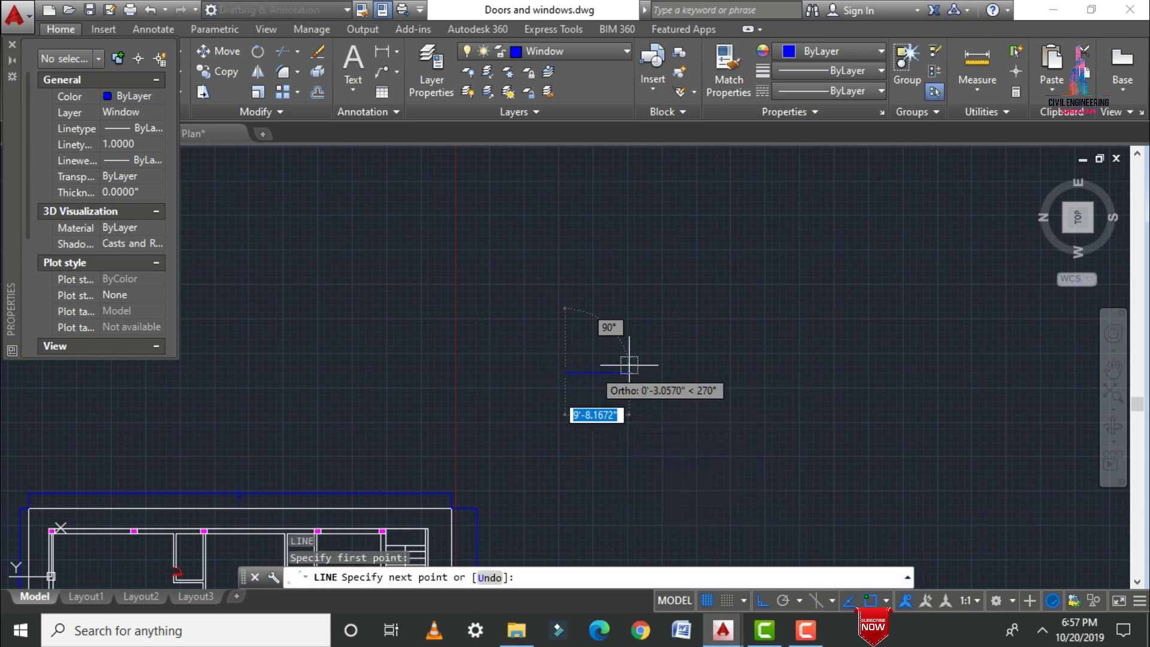
text(6)
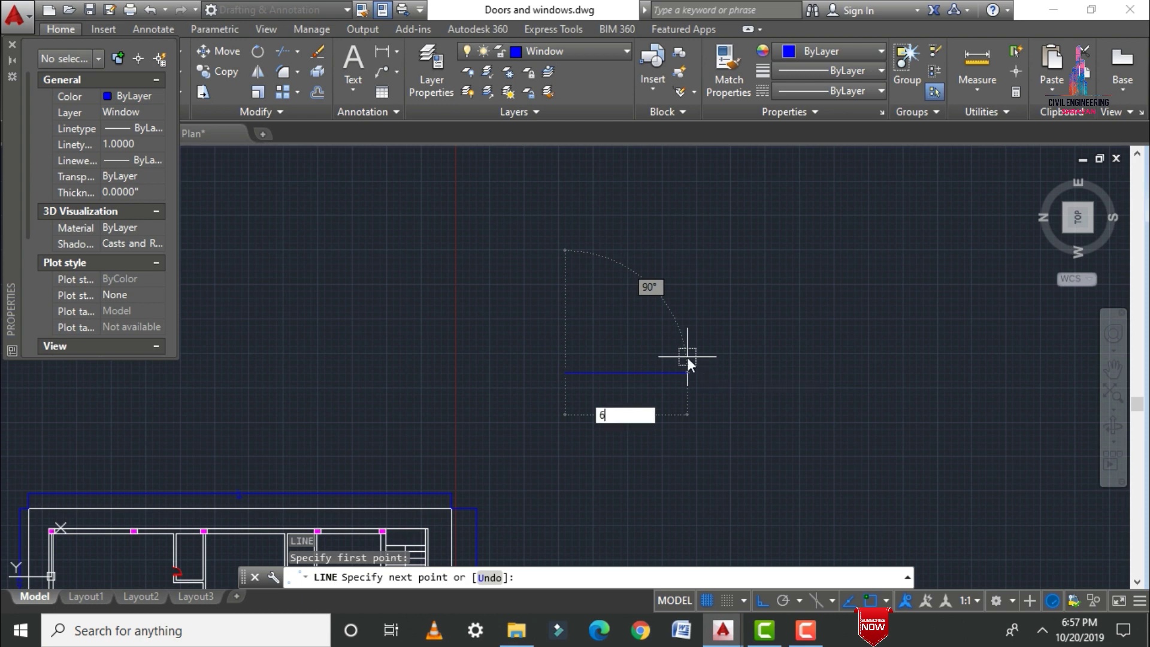
text('0")
key(Return)
key(Escape)
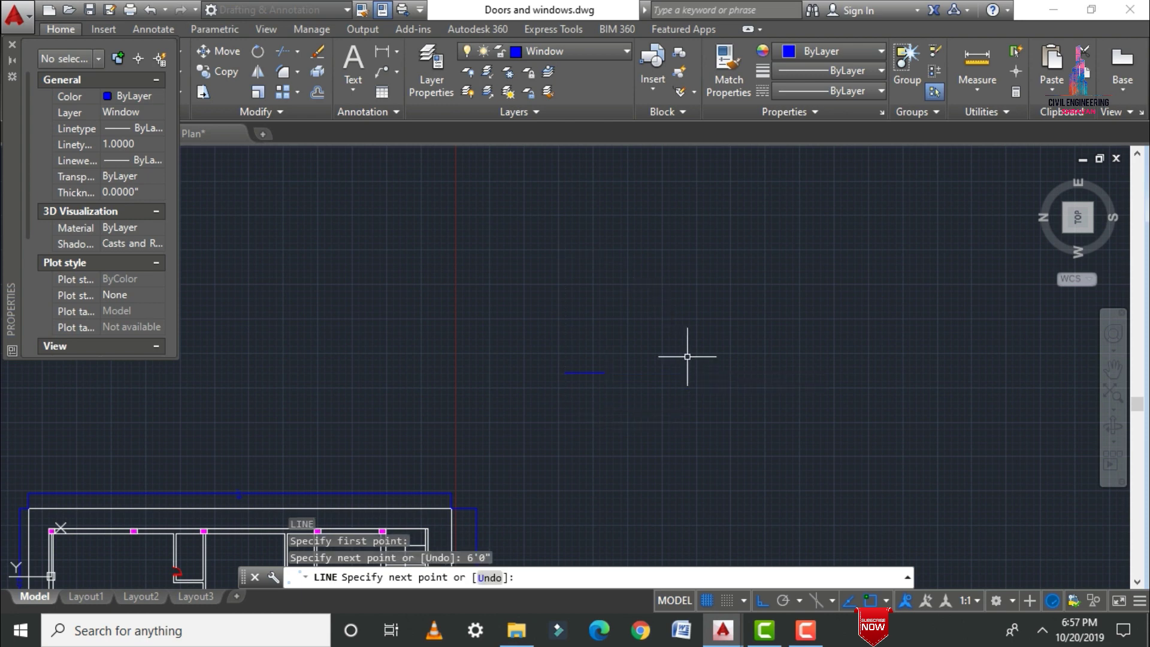
Offset the 6'0" line upward three times in succession at 3" spacing
text(o)
key(Return)
text(3)
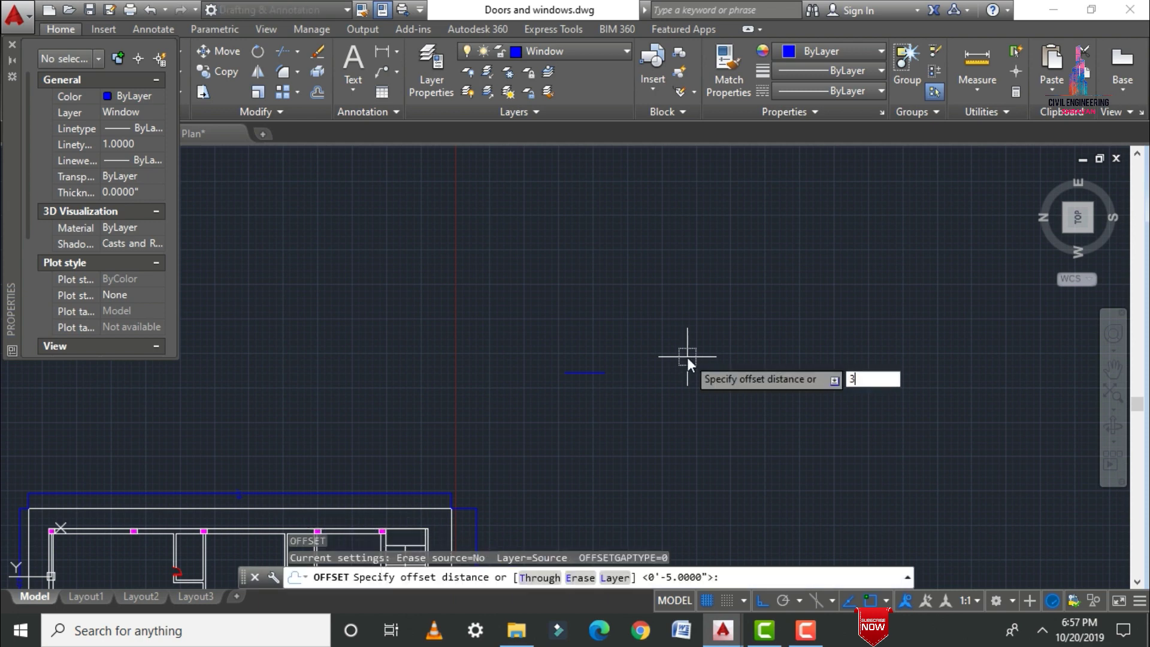
text(")
key(Return)
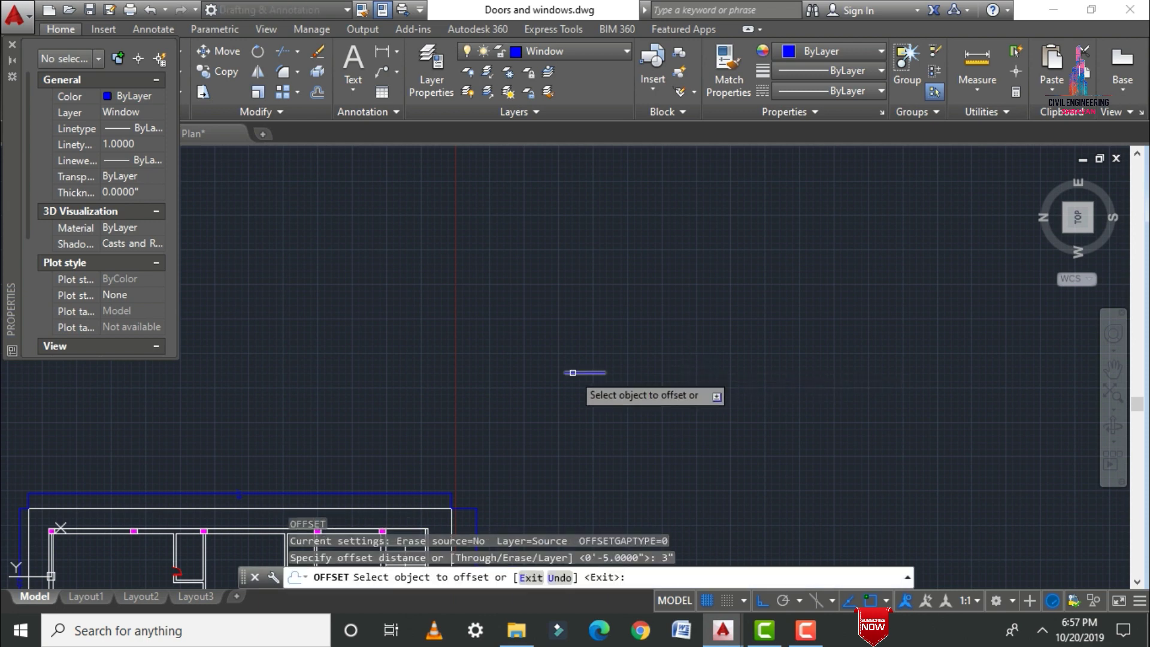
scroll(572, 368, up, 1)
scroll(593, 356, up, 3)
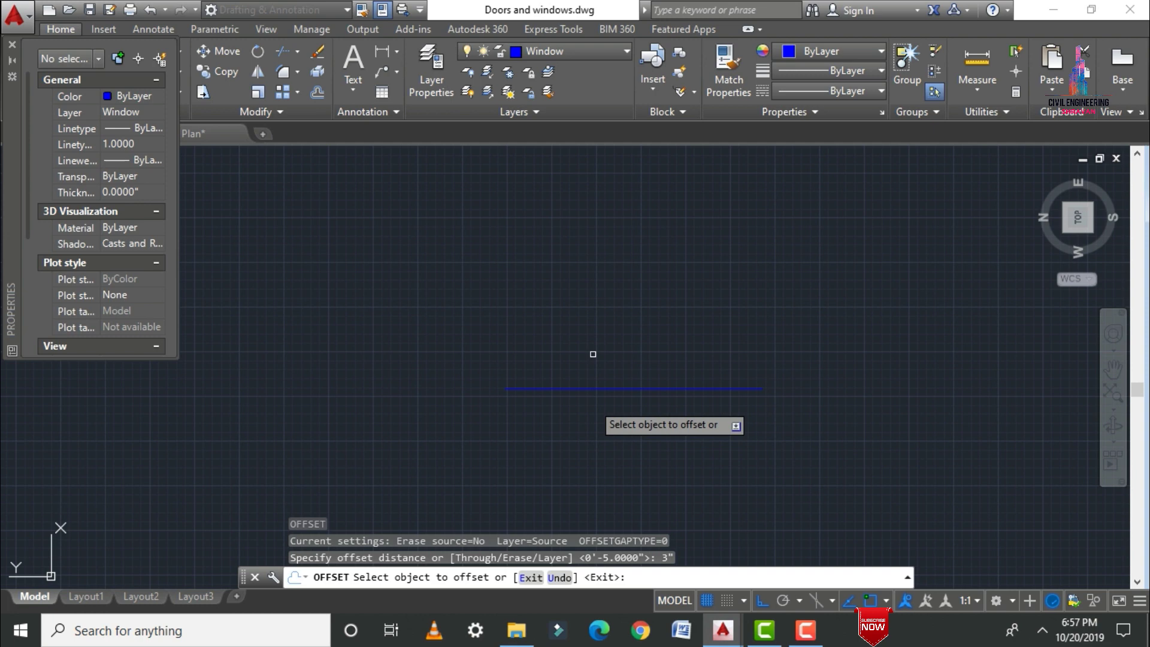
click(589, 387)
click(595, 336)
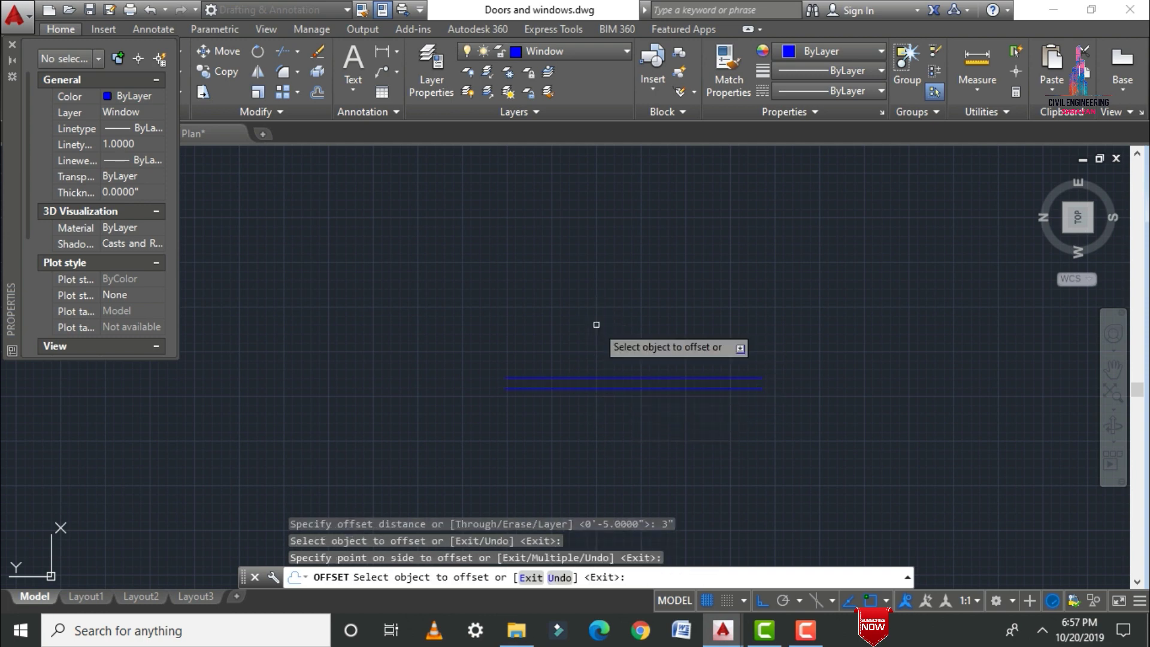
click(589, 377)
click(587, 366)
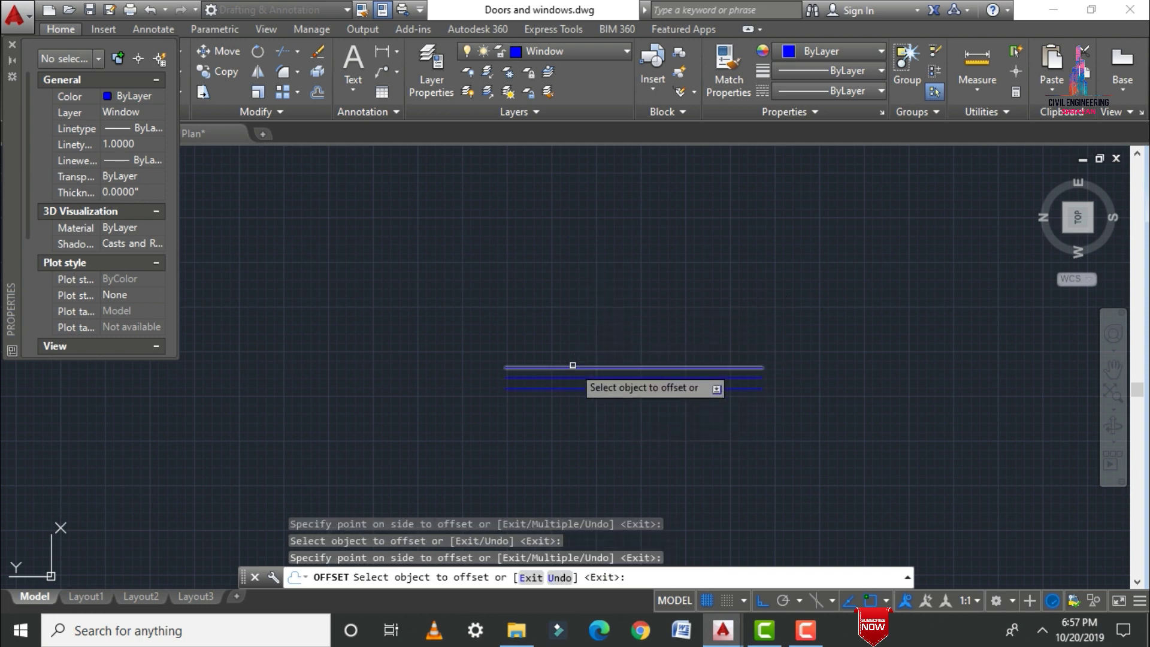
click(572, 369)
click(575, 301)
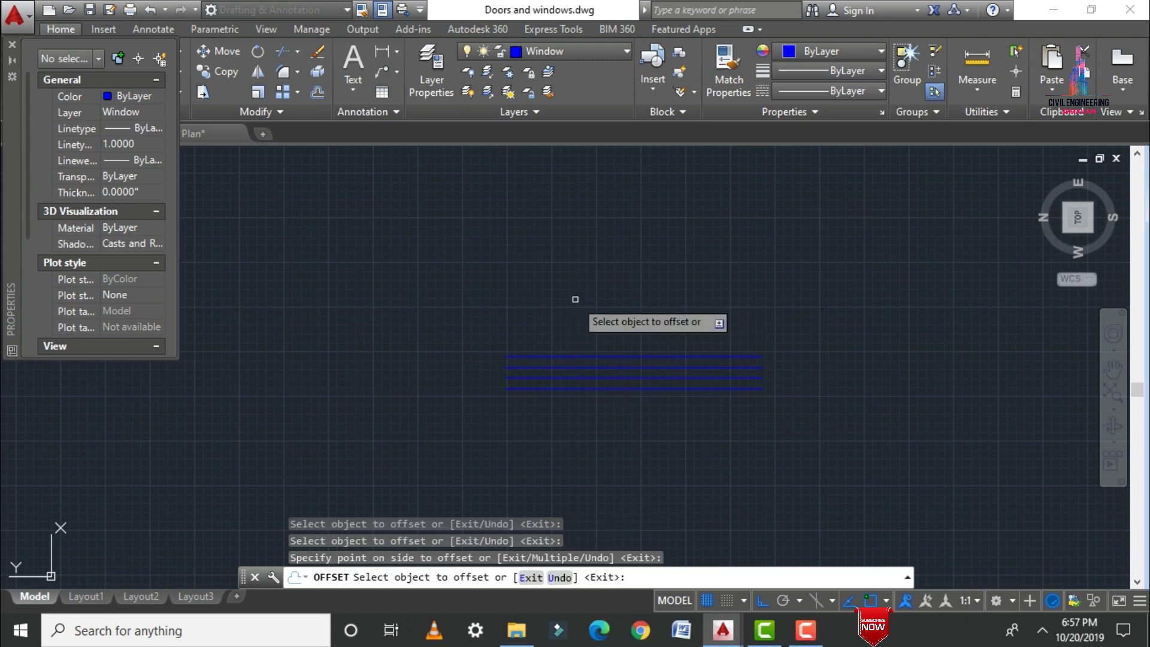
Draw a vertical line joining the right ends of the uppermost and lowermost window lines
key(Escape)
text(l)
key(Return)
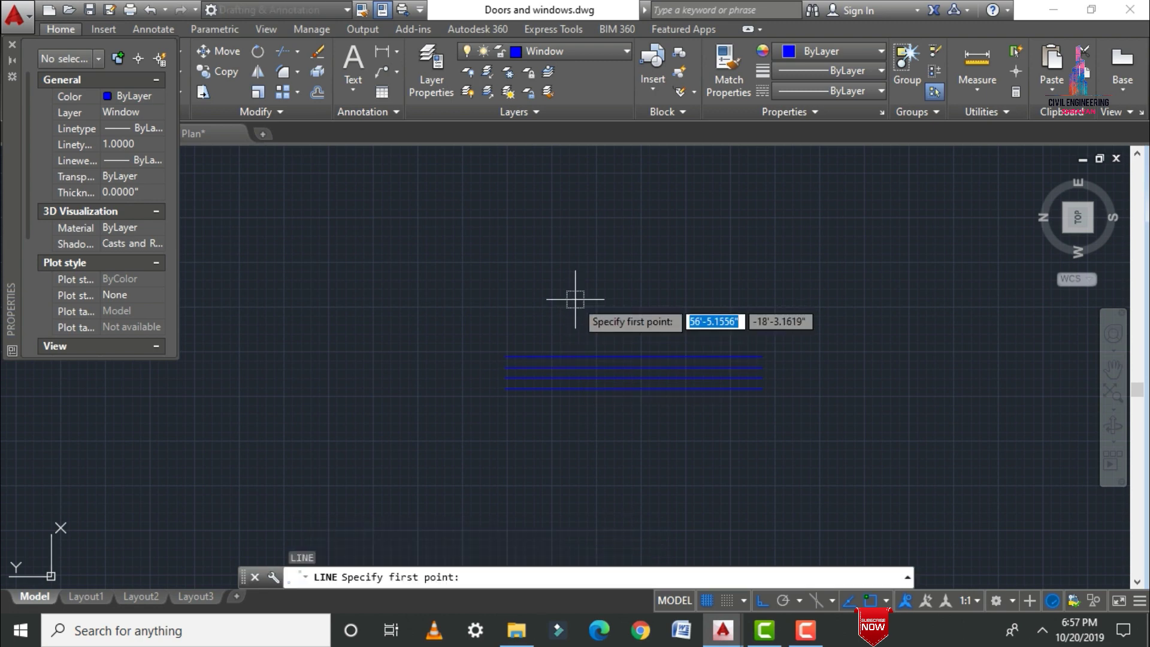
click(761, 356)
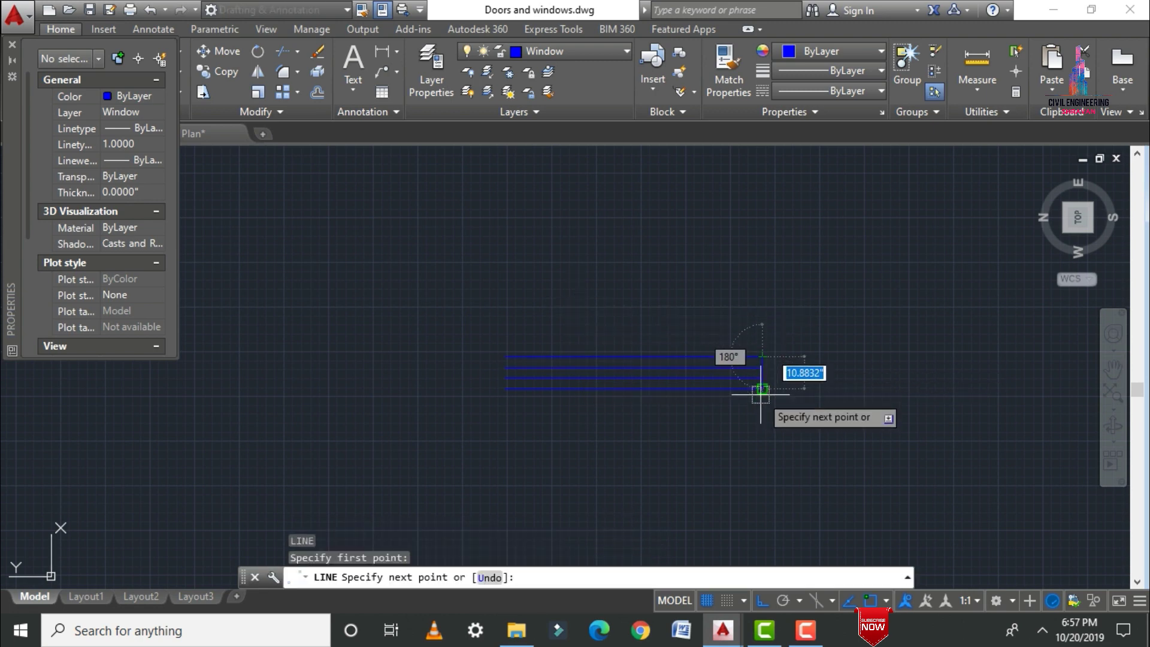
click(761, 389)
key(Escape)
Offset the vertical end line to the left three times at 2'0" spacing, dividing the window into three equal panels
scroll(761, 394, up, 2)
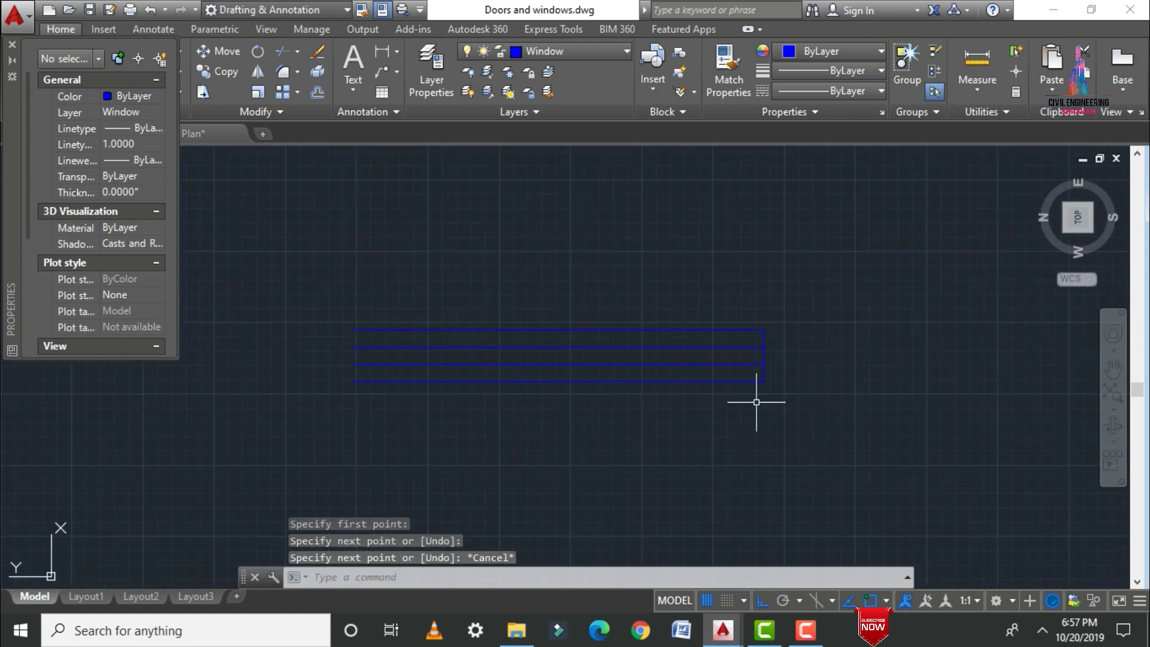
key(Return)
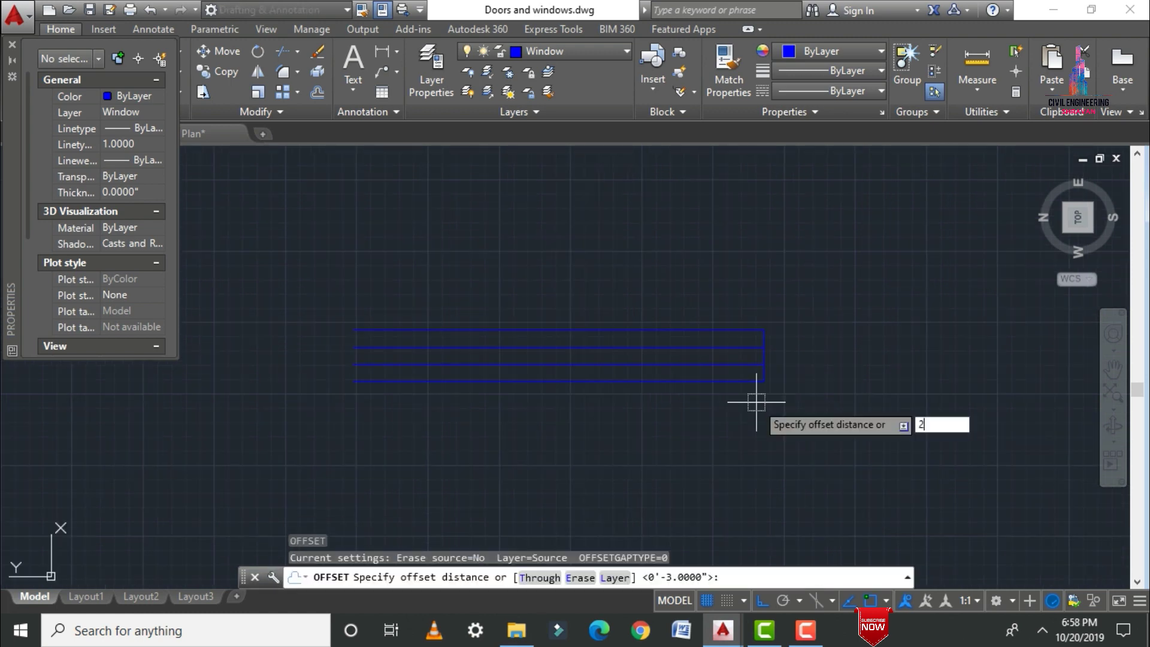
key(Return)
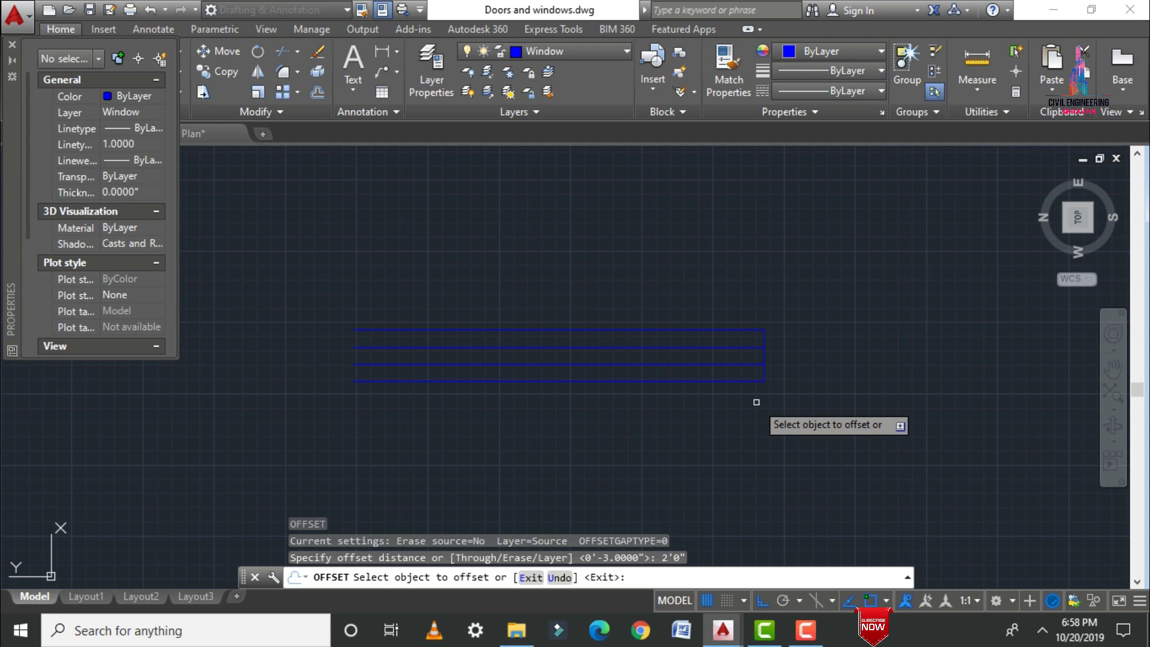
click(763, 332)
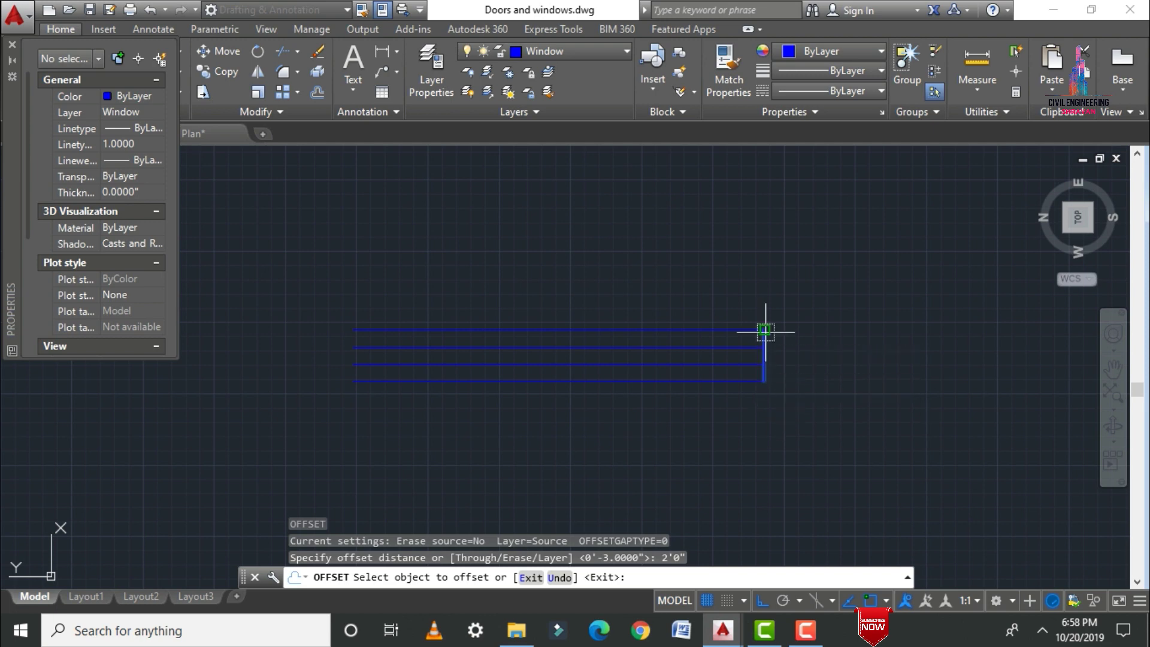
click(631, 440)
click(627, 353)
click(488, 384)
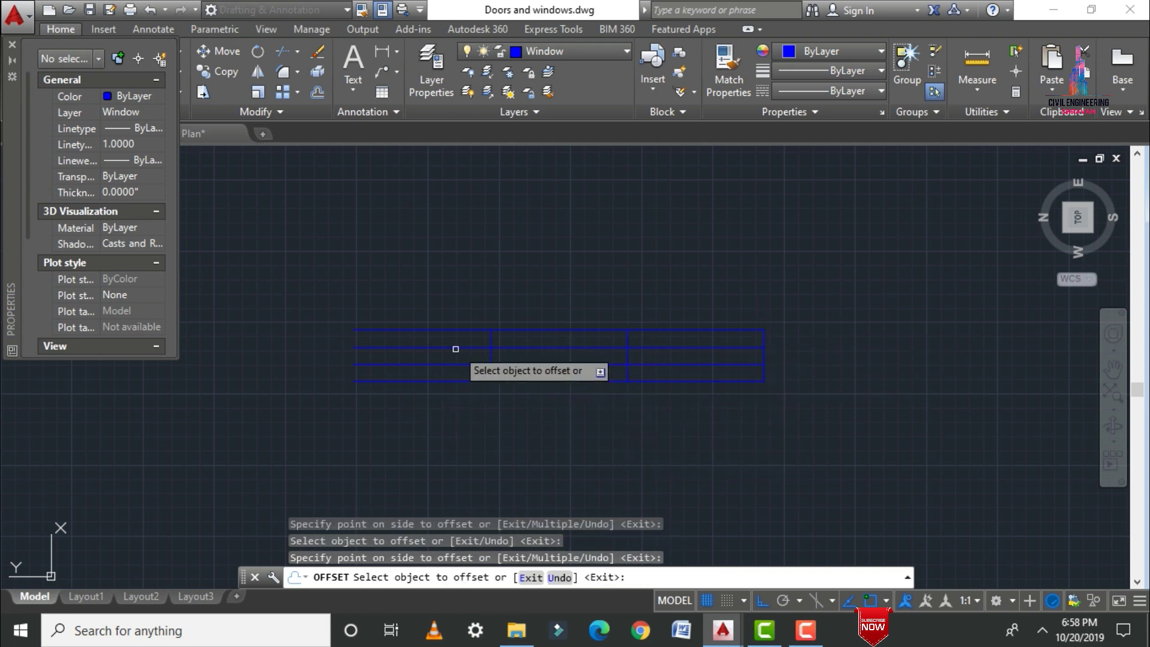
click(490, 338)
click(377, 389)
key(Escape)
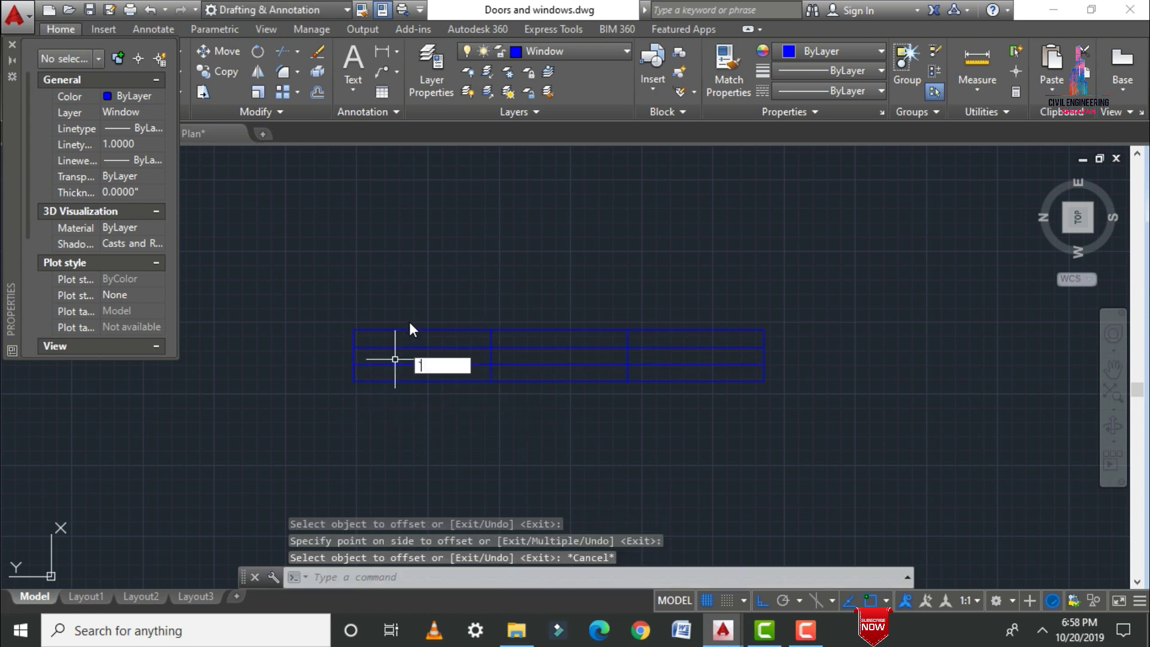
key(Escape)
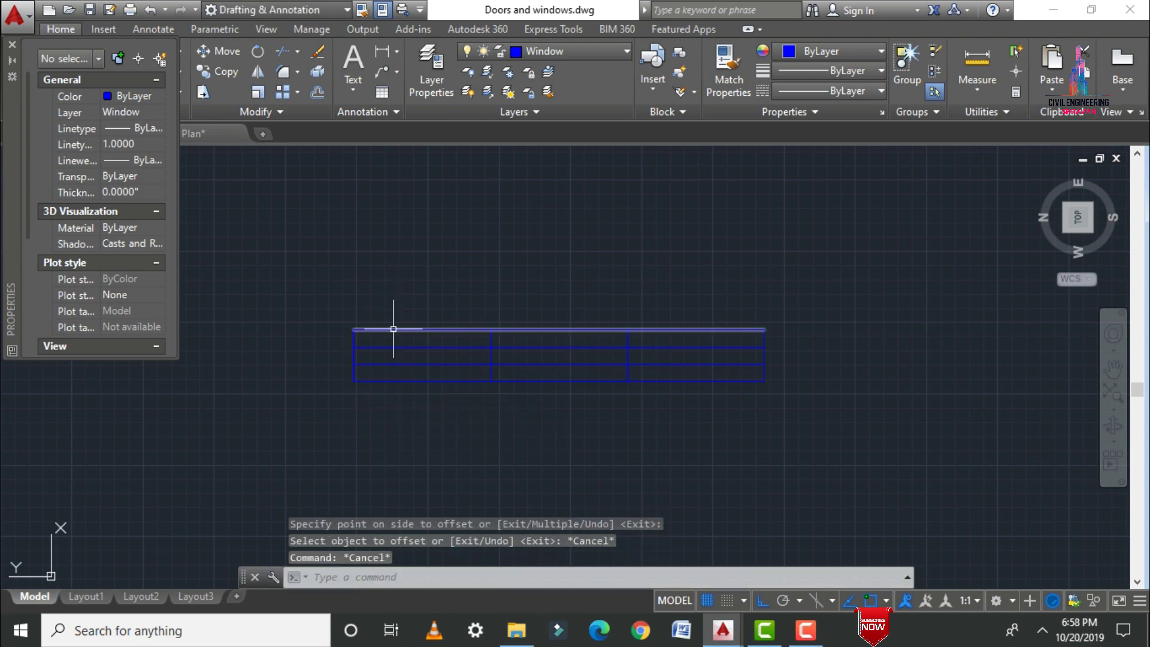
Delete the uppermost and lowermost horizontal lines of the window symbol
click(393, 329)
click(410, 380)
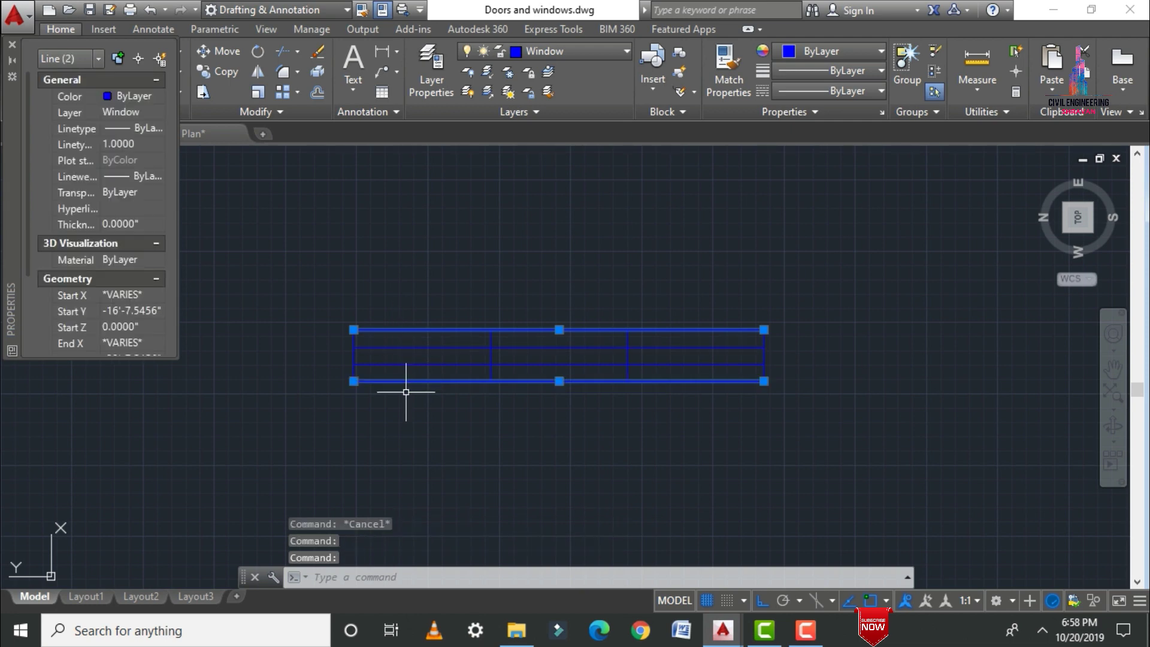
key(Delete)
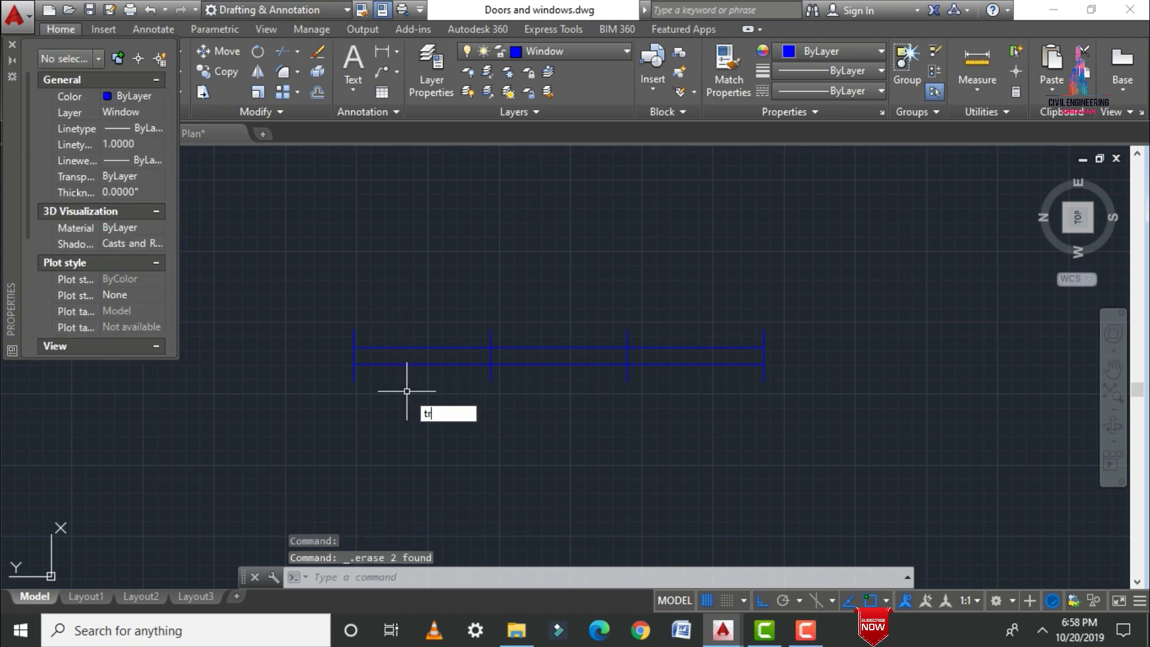
Trim the two inner vertical dividers where they extend above and below the pair of horizontal window lines
text(tr)
key(Return)
key(Return)
click(431, 329)
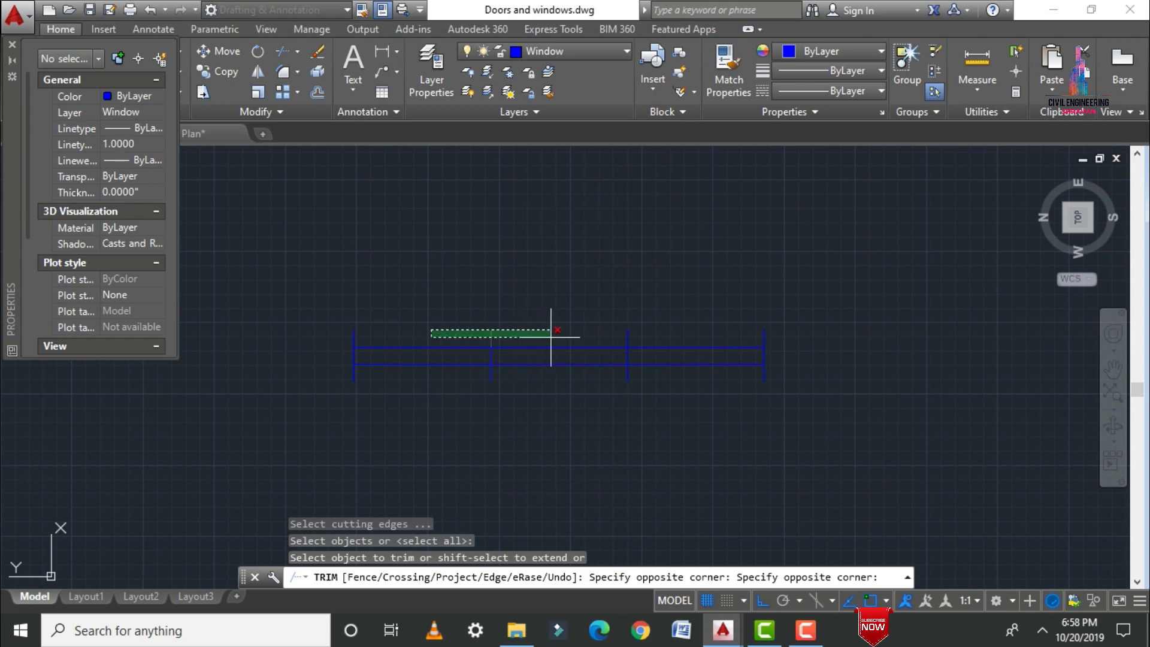
click(644, 339)
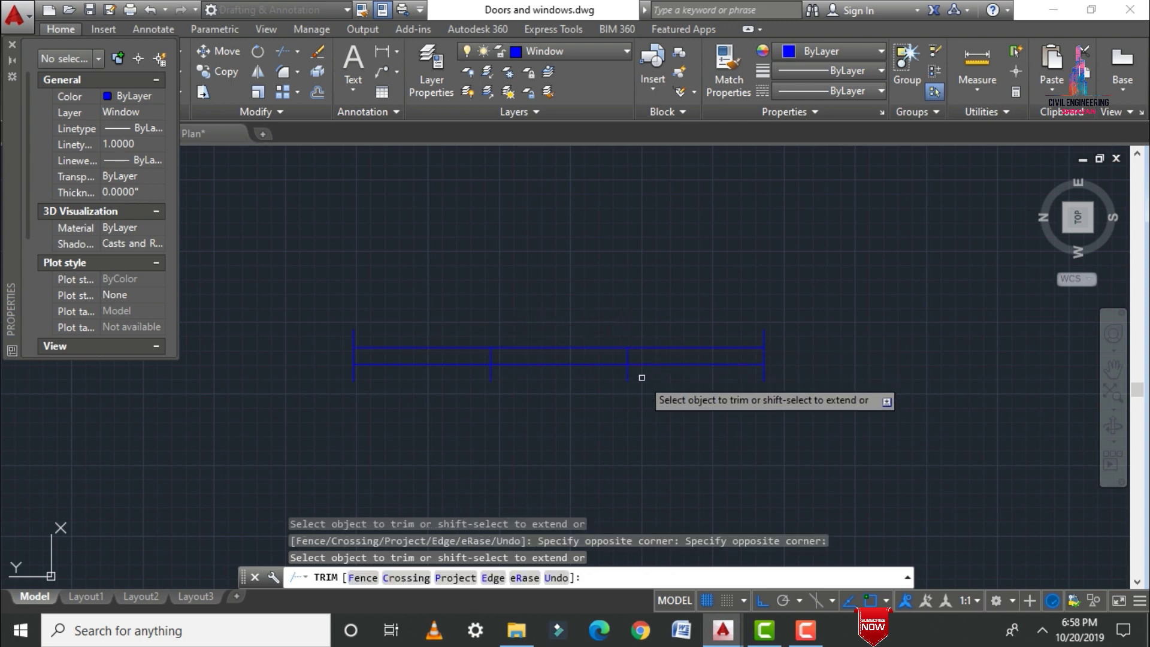
click(641, 378)
click(476, 367)
scroll(476, 367, down, 6)
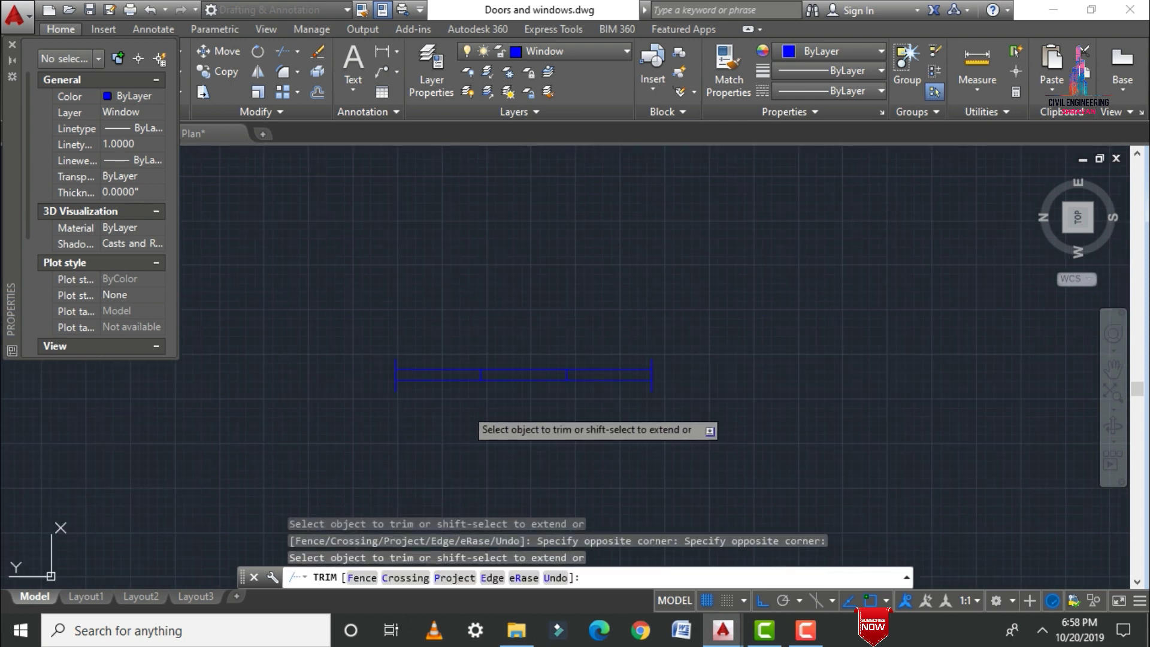
key(Escape)
Draw a horizontal line 4'0" long above the three-panel window symbol
scroll(458, 336, up, 2)
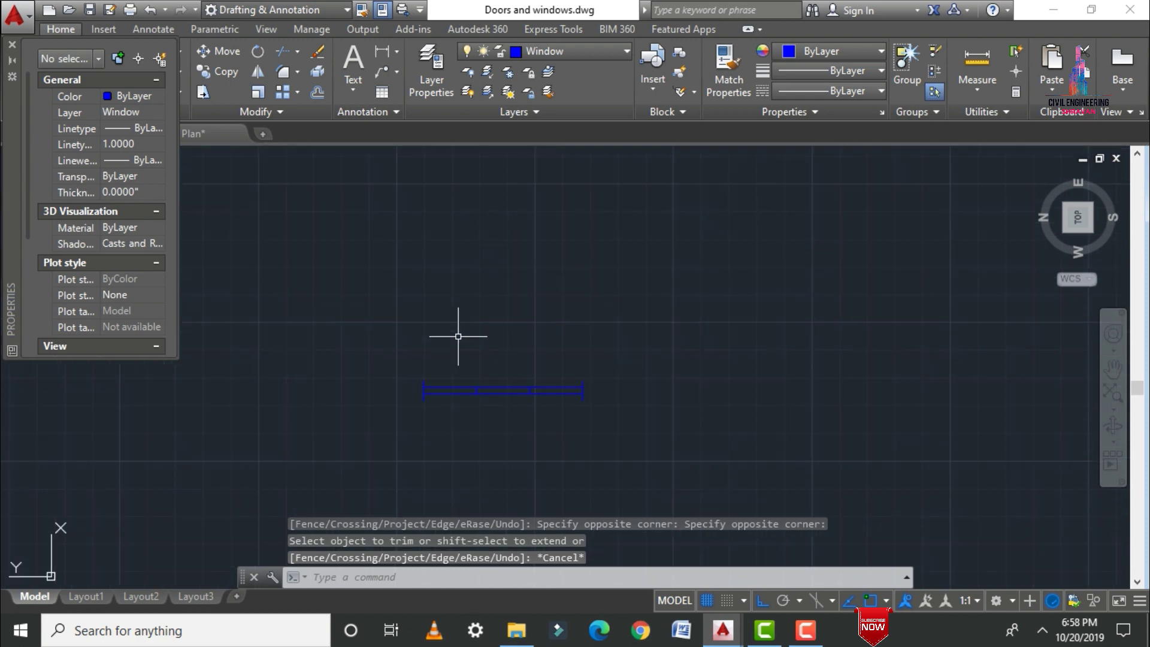
text(l)
key(Return)
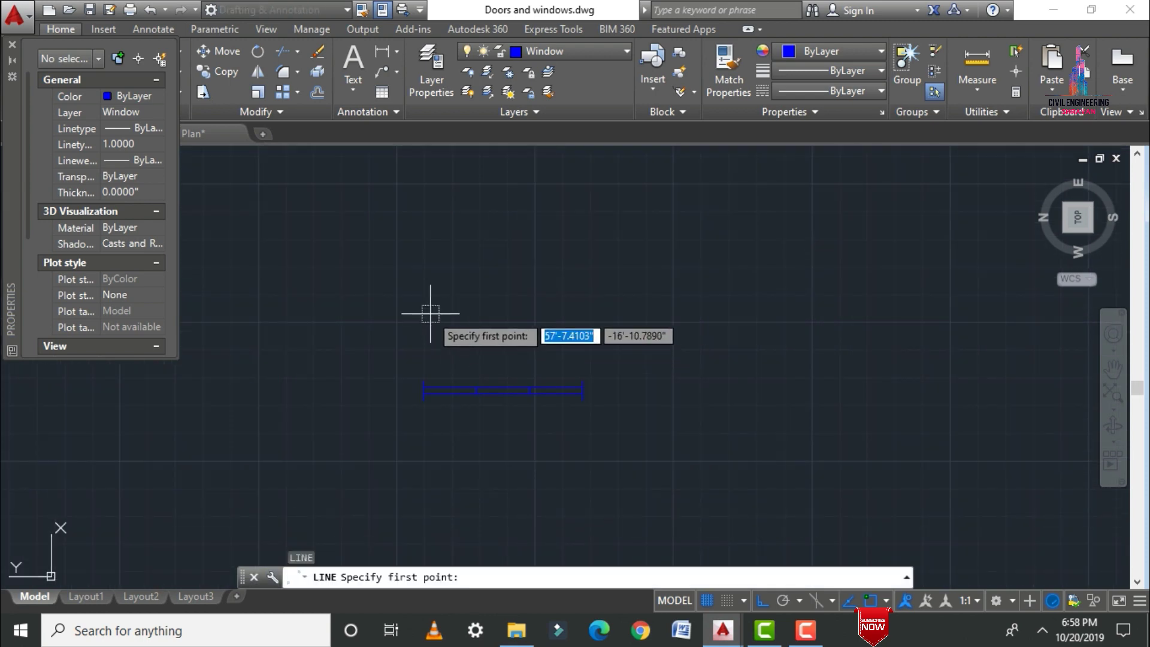
click(430, 312)
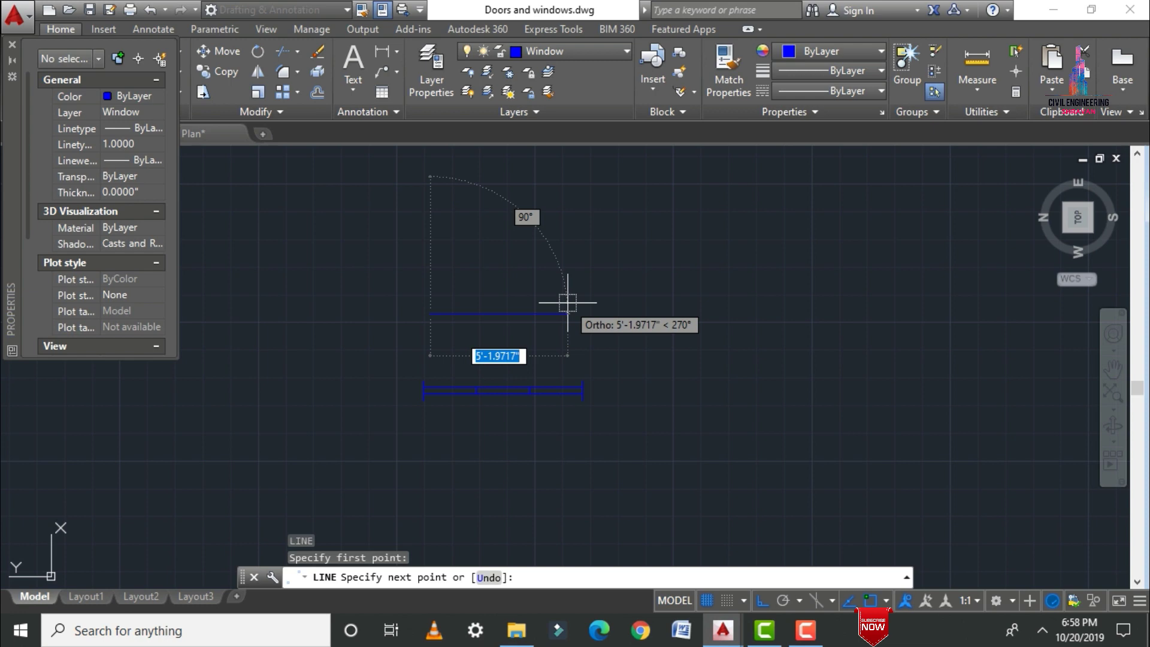
key(BackSpace)
text(4'0")
key(Return)
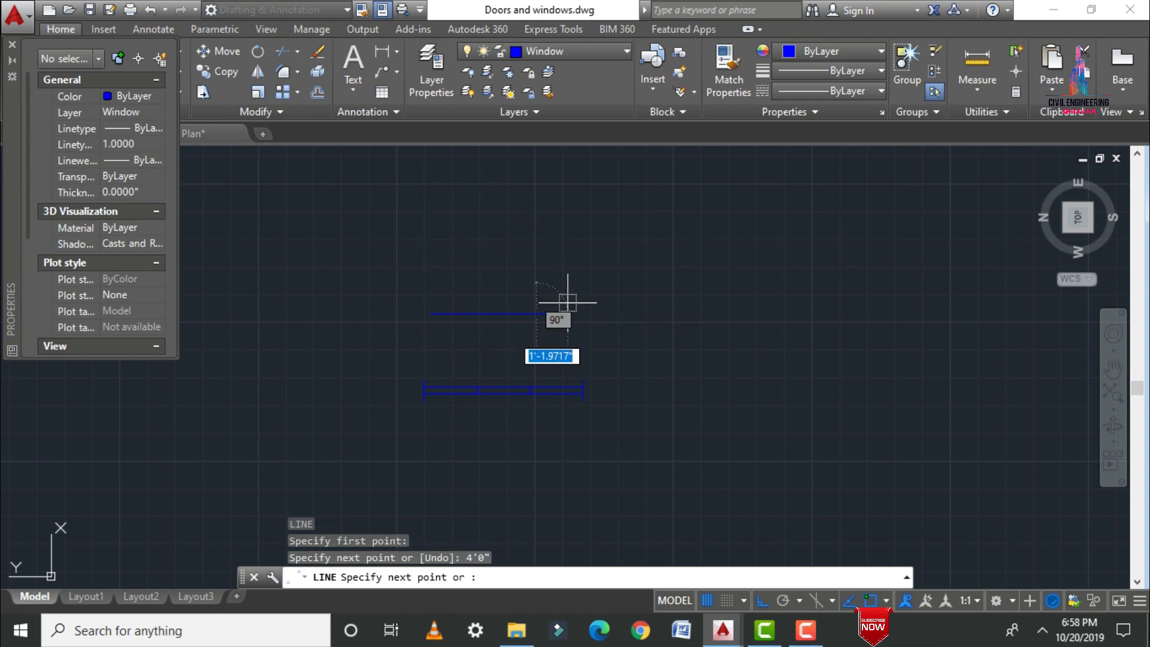
key(Escape)
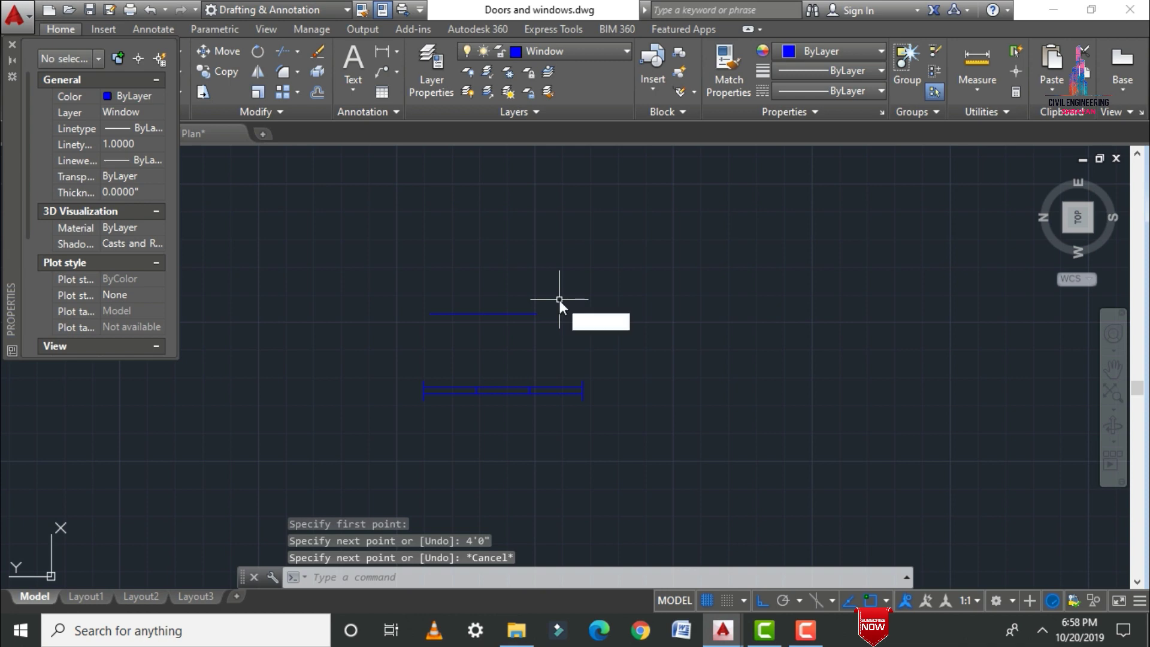
Offset the 4'0" line upward three times at 3" spacing to form four parallel lines
text(o)
key(Return)
key(Return)
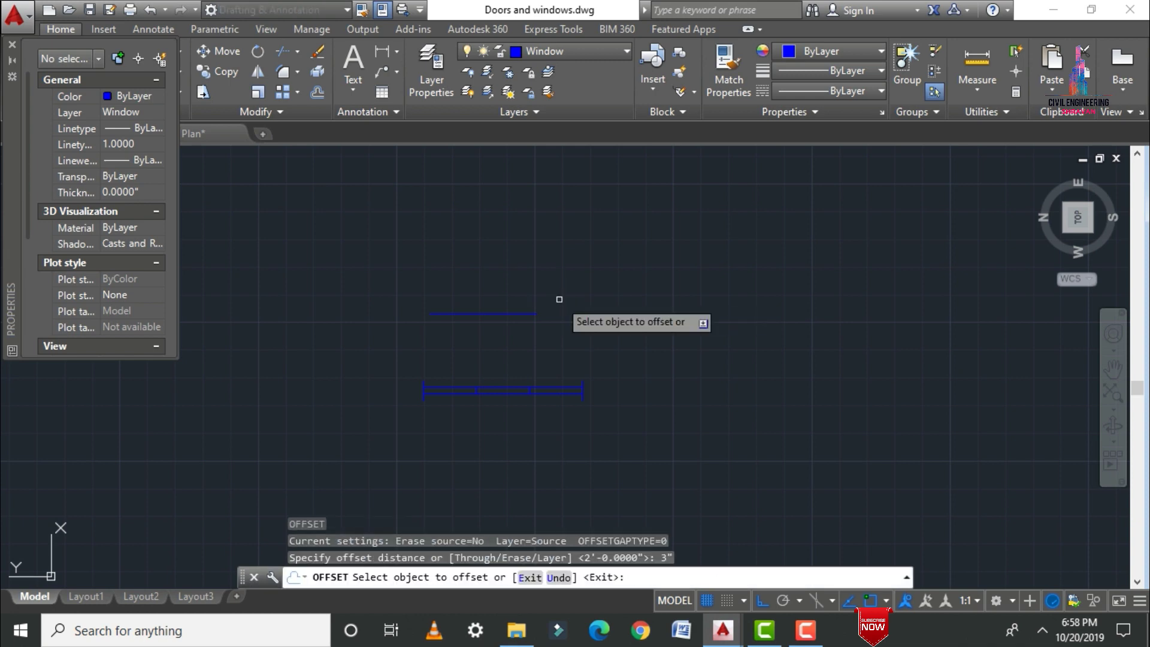
click(513, 312)
click(501, 259)
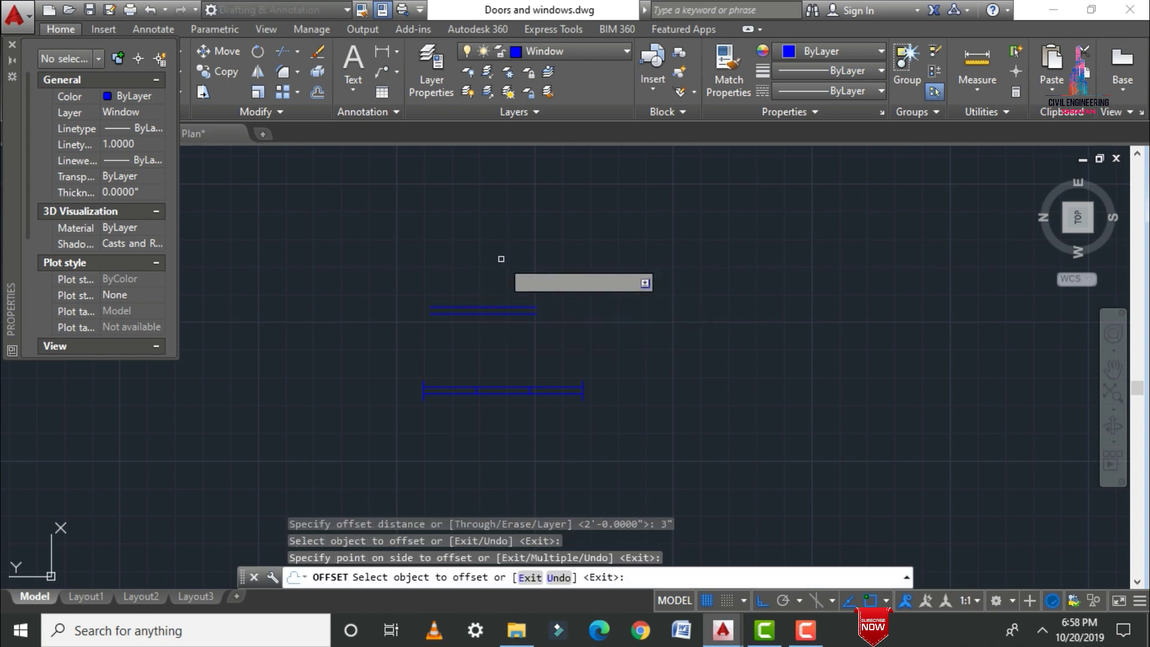
click(477, 307)
click(477, 257)
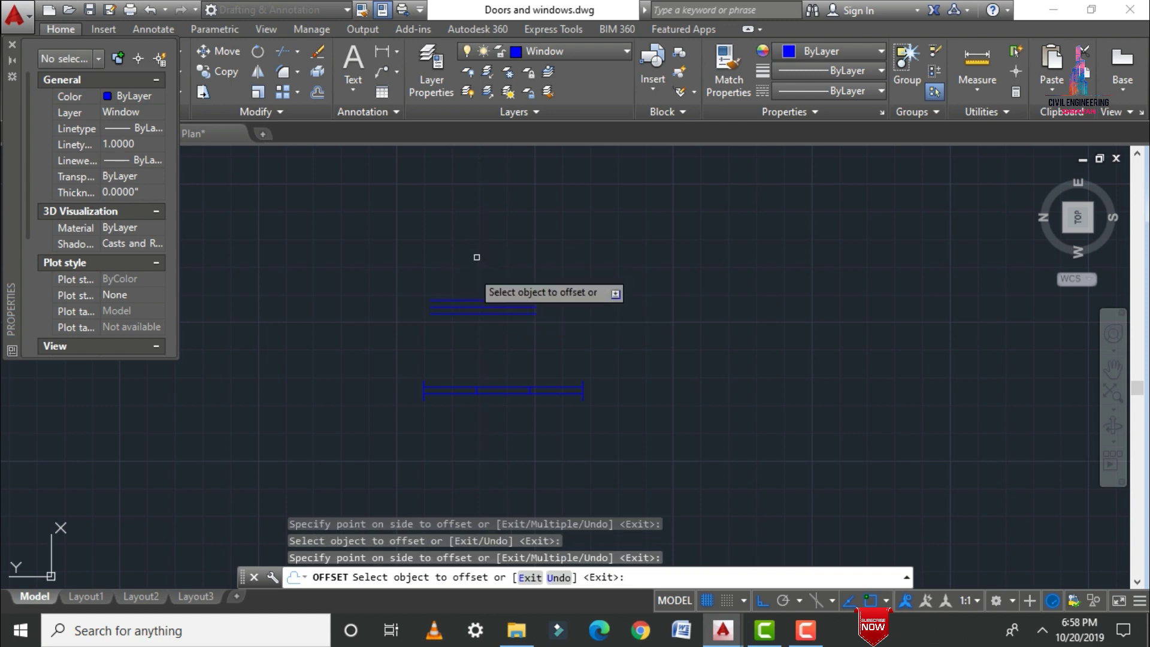
click(457, 301)
click(453, 255)
key(Escape)
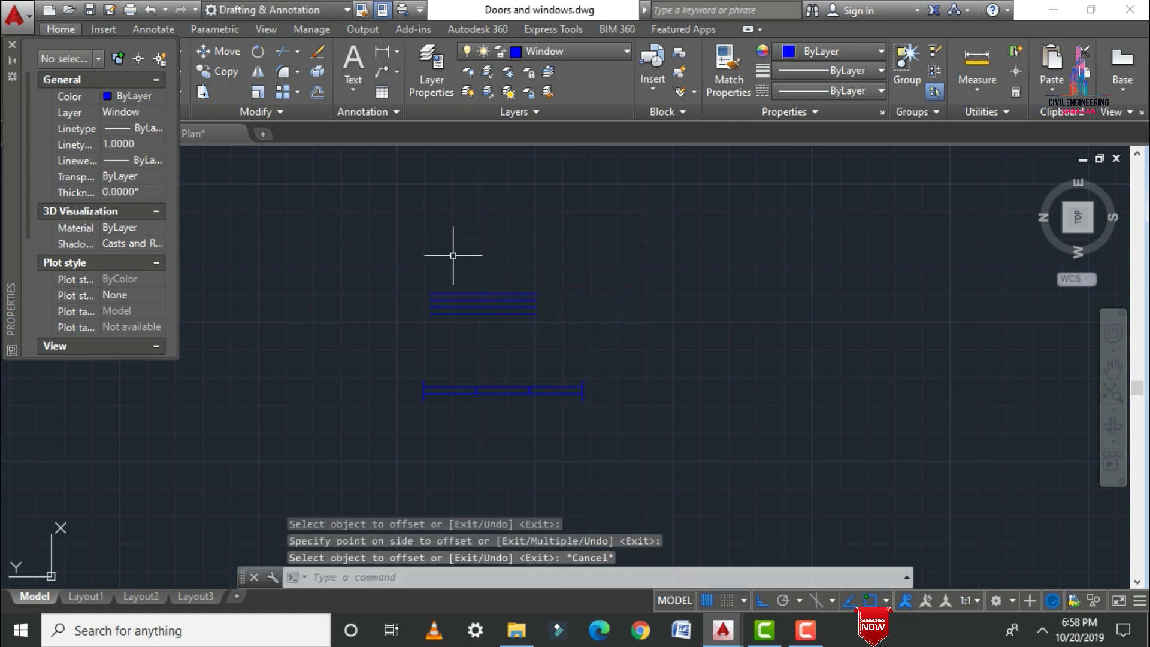
Draw a vertical line joining the right ends of the uppermost and lowermost lines of the 4'0" window
scroll(501, 294, up, 6)
text(l)
key(Return)
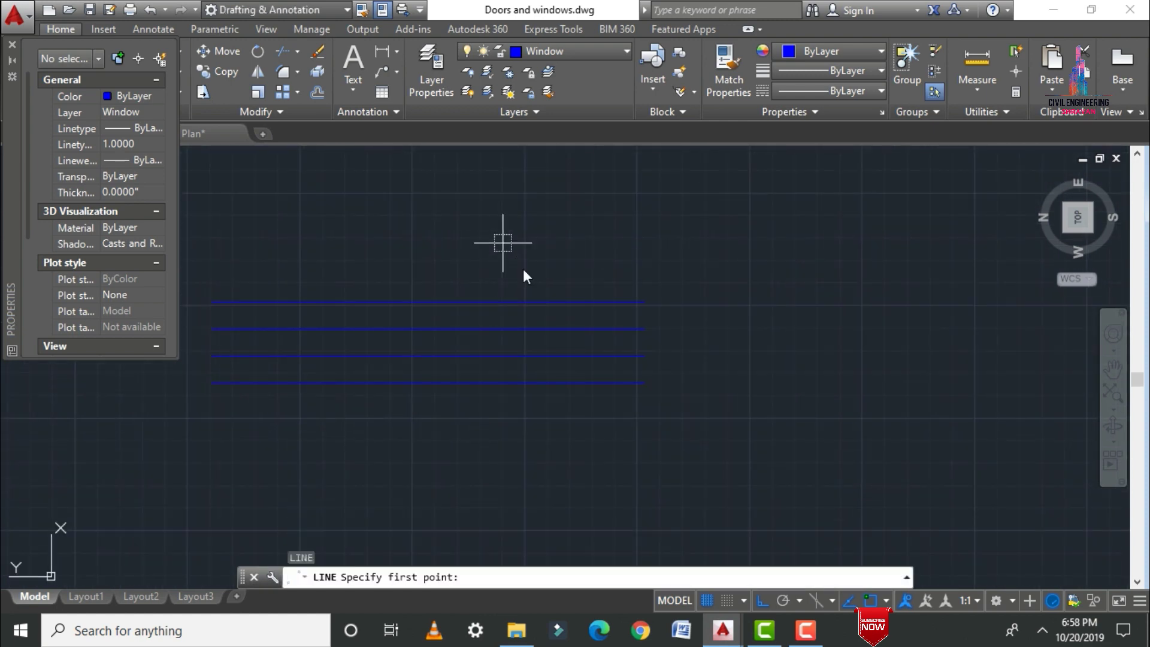
click(644, 301)
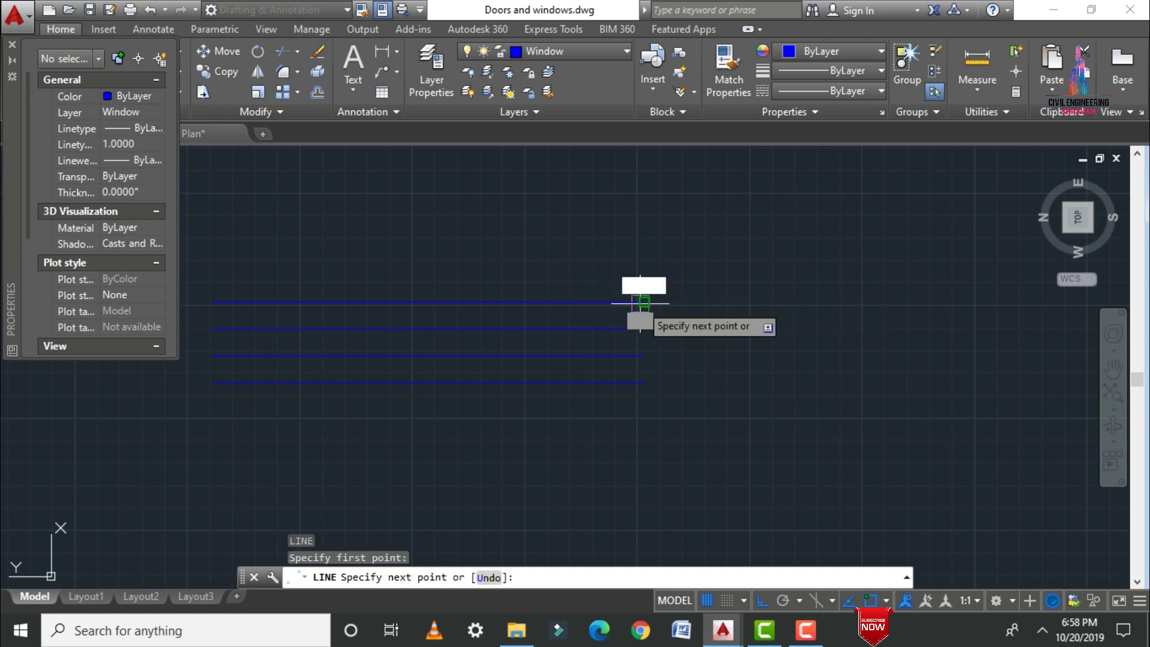
click(643, 383)
scroll(641, 384, down, 2)
key(Escape)
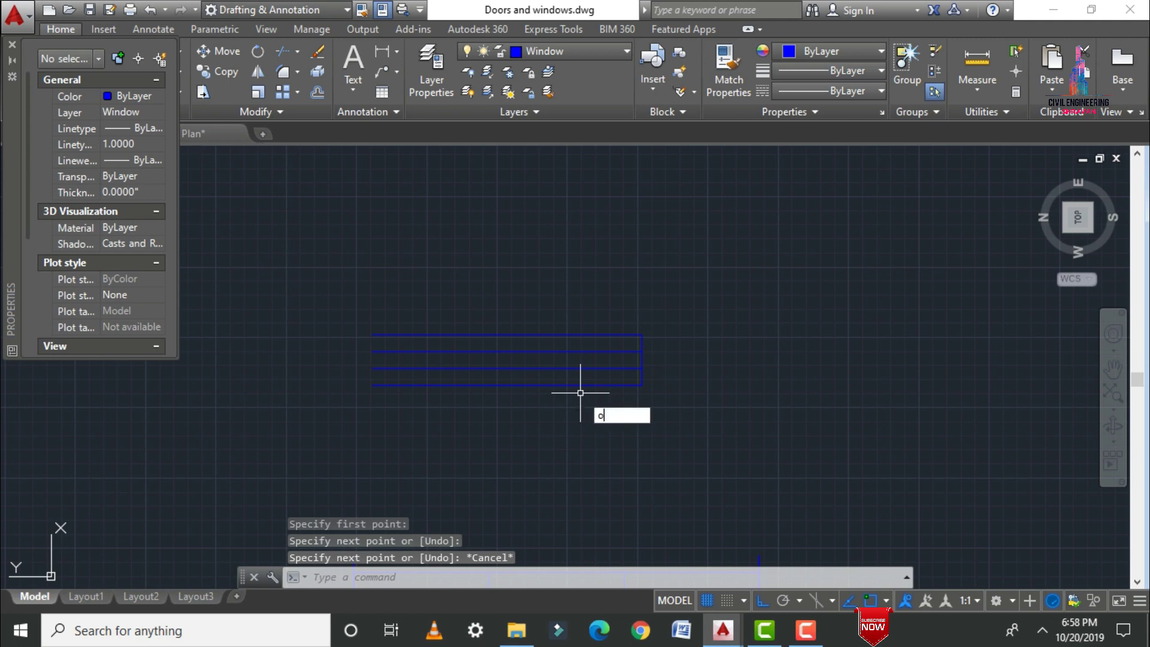
Offset the vertical end line to the left twice at 2'0" spacing, dividing the 4'0" window into two equal panels
key(Return)
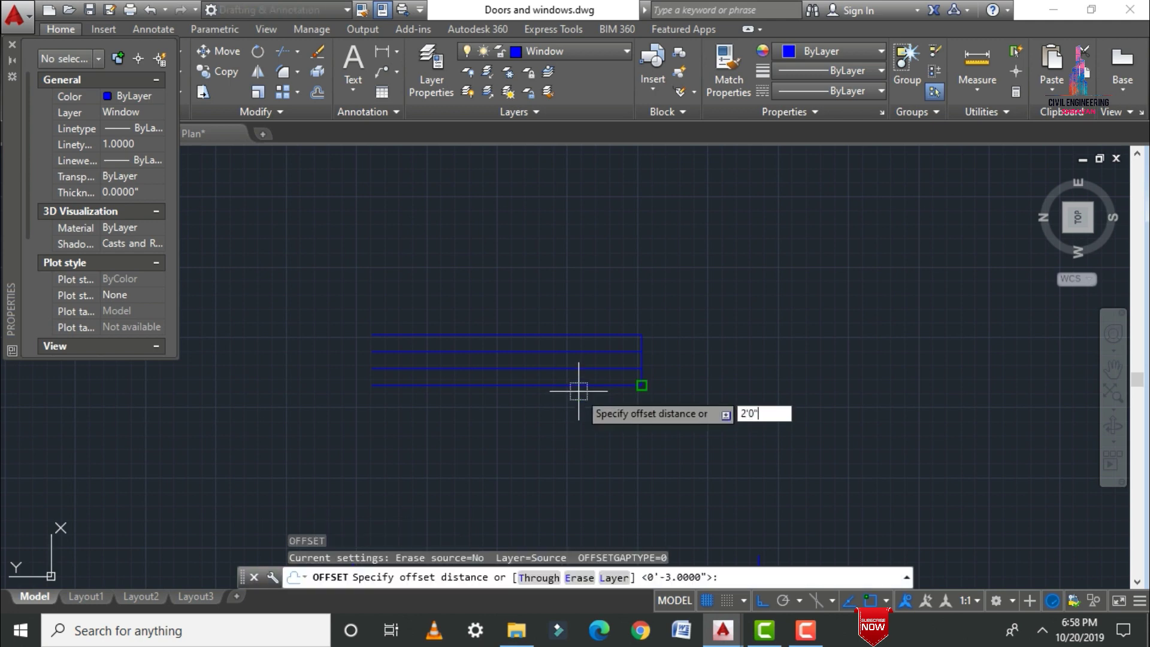
key(Return)
click(640, 346)
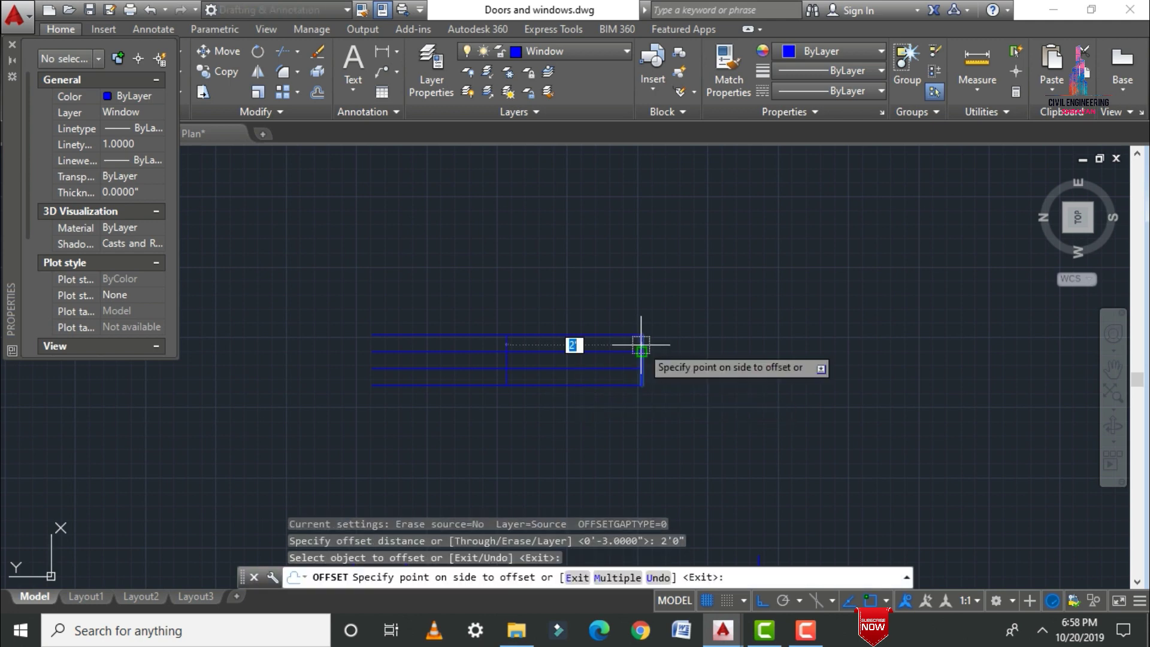
click(484, 413)
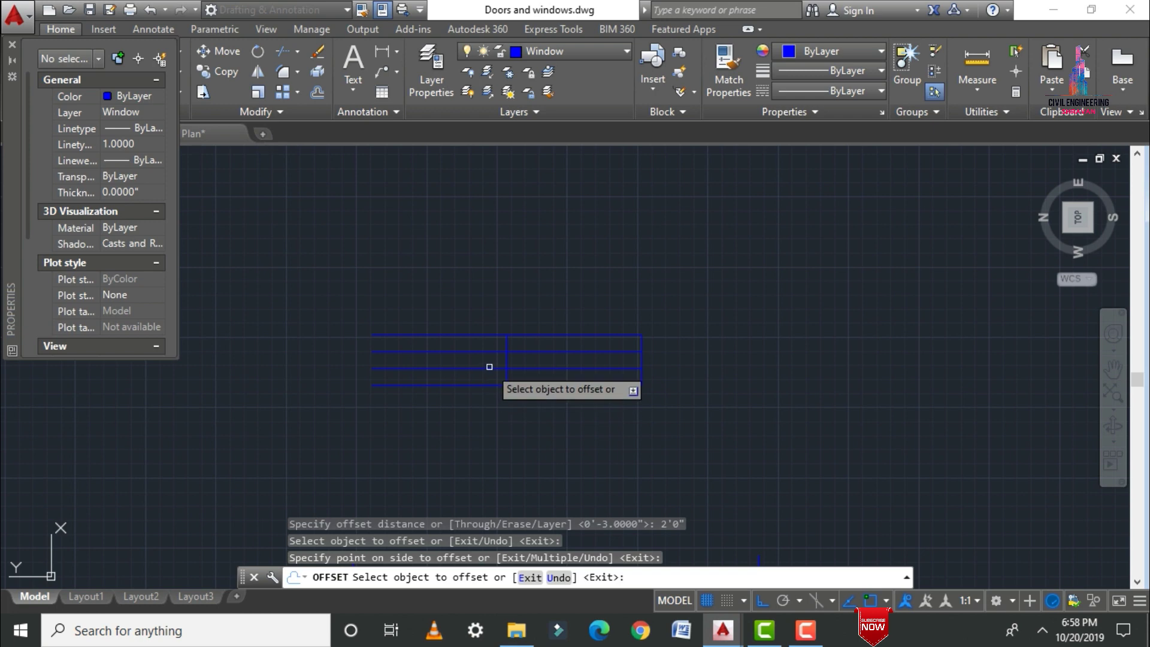
click(505, 342)
click(376, 427)
key(Escape)
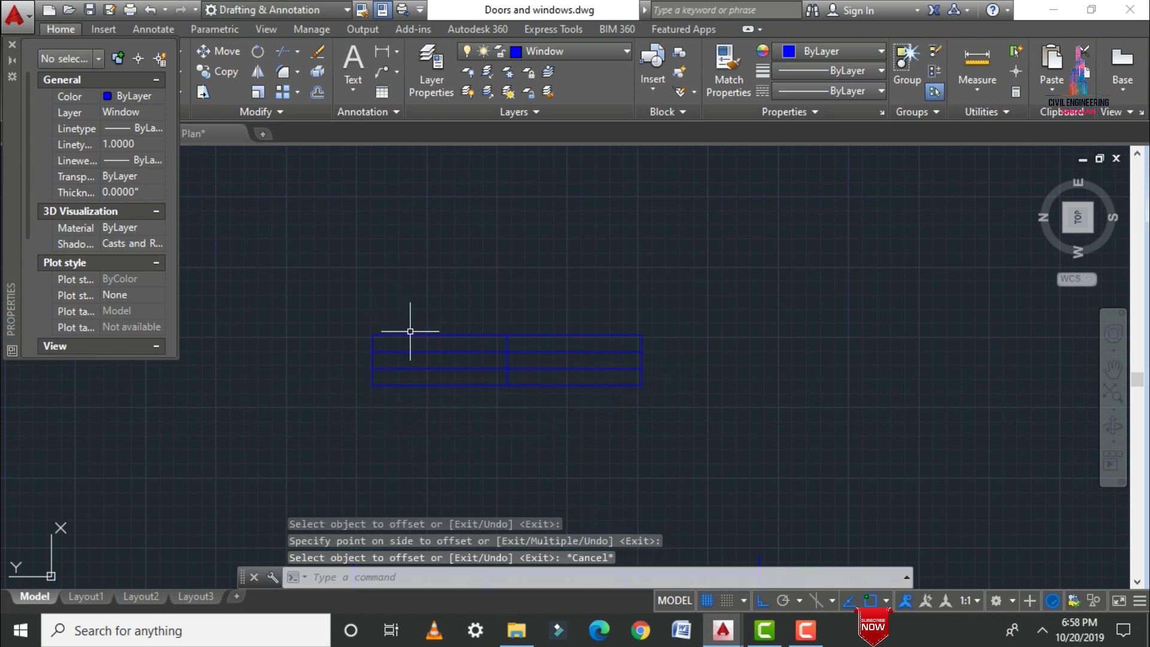
Delete the uppermost and lowermost horizontal lines of the 4'0" window symbol
click(410, 333)
click(417, 383)
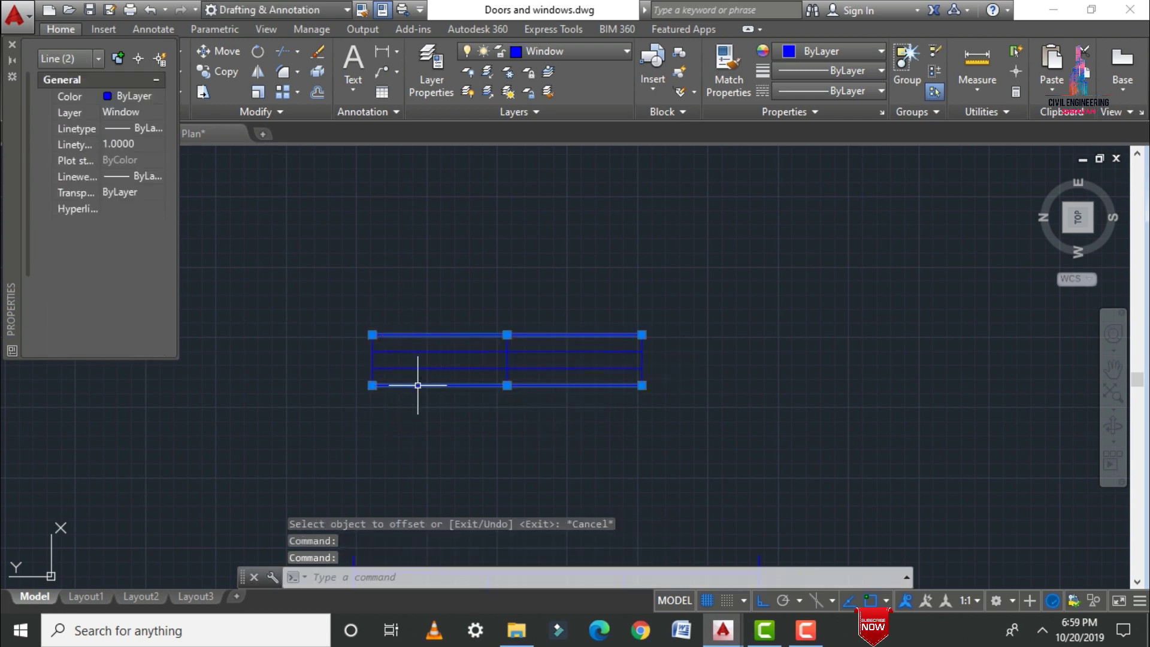
key(Delete)
Trim the middle divider of the 4'0" window where it extends above and below the two horizontal lines
text(tr)
key(Return)
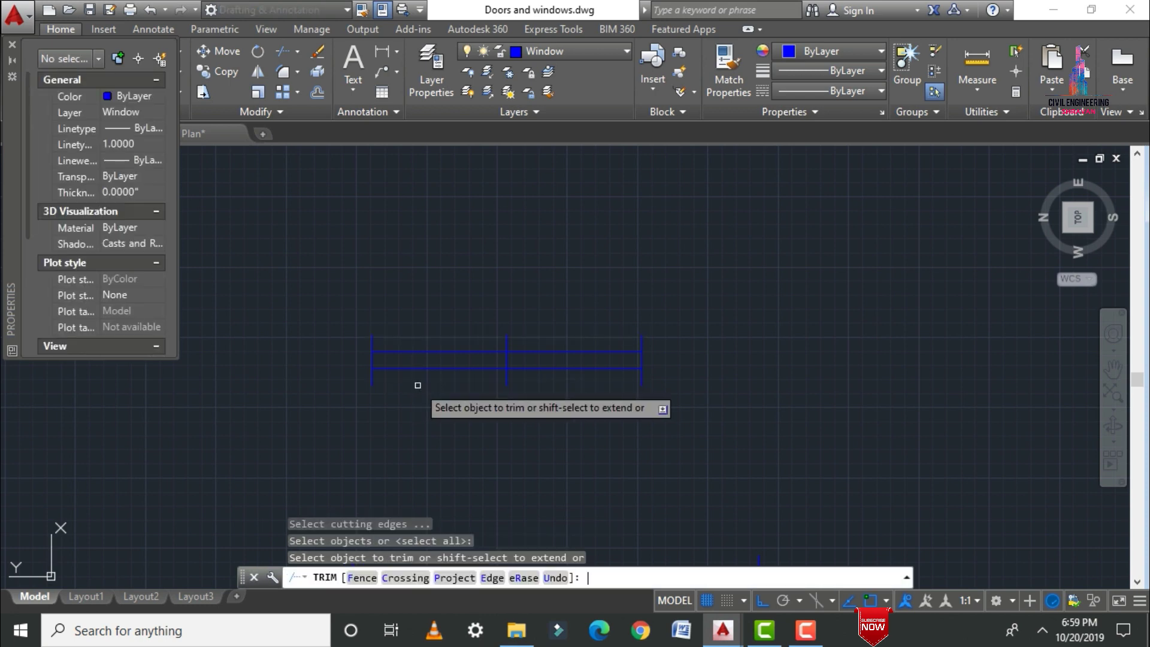
click(507, 377)
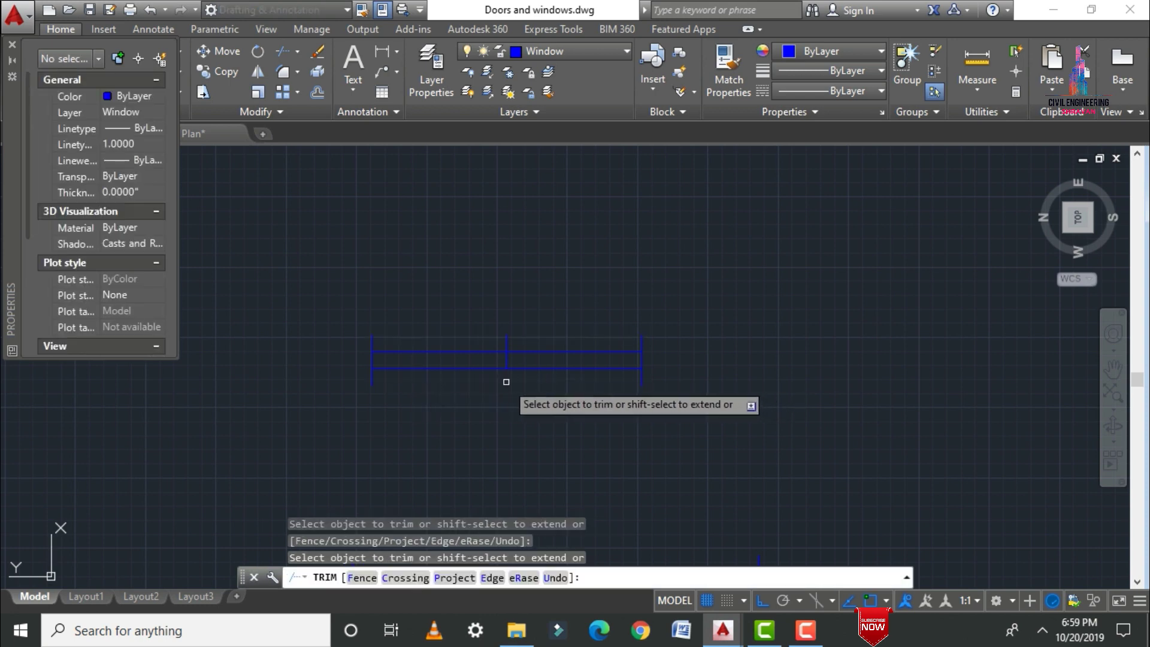
key(Escape)
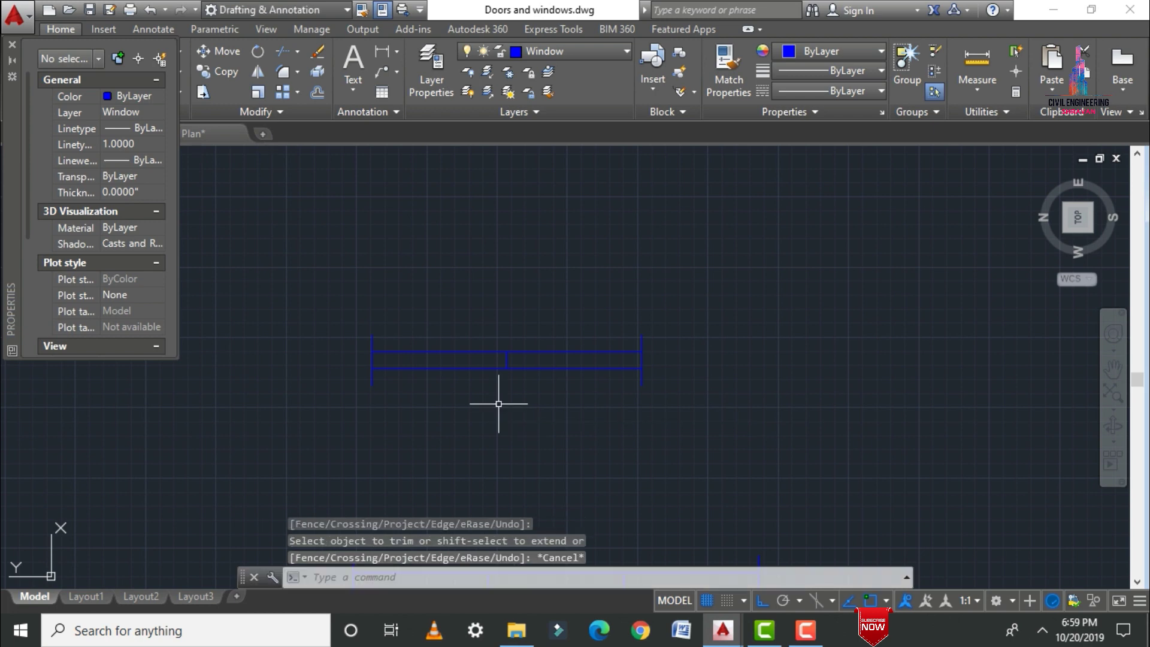
Copy both window symbols together about 10'-3" horizontally to the right of the originals
scroll(498, 404, down, 4)
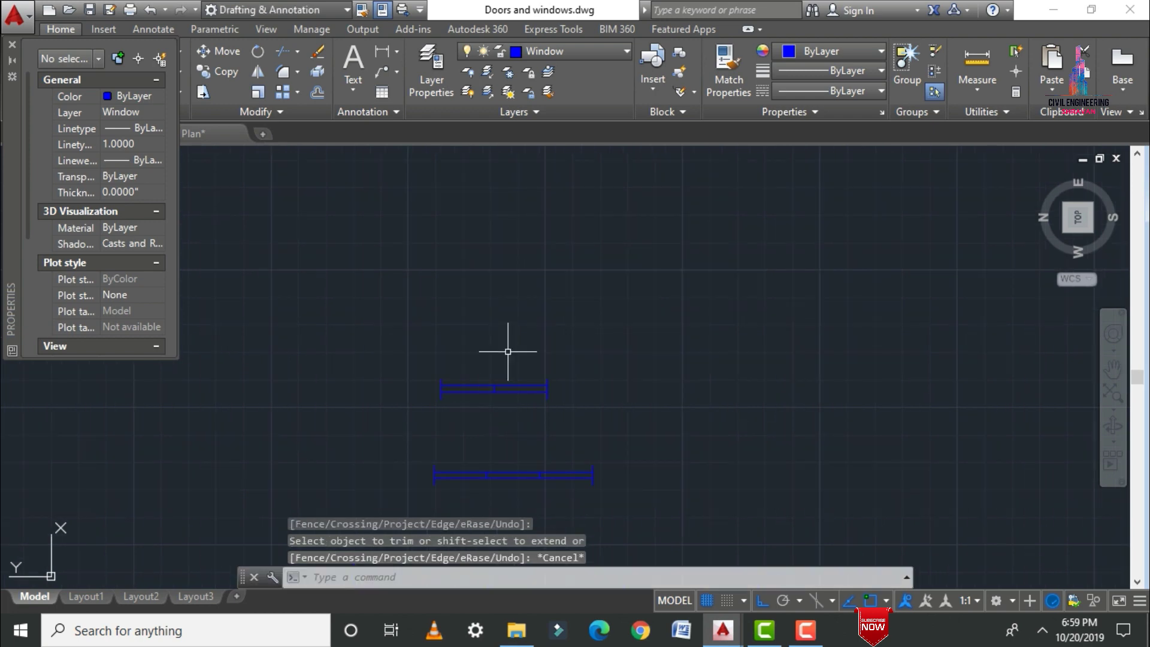
scroll(508, 352, down, 2)
scroll(510, 429, up, 2)
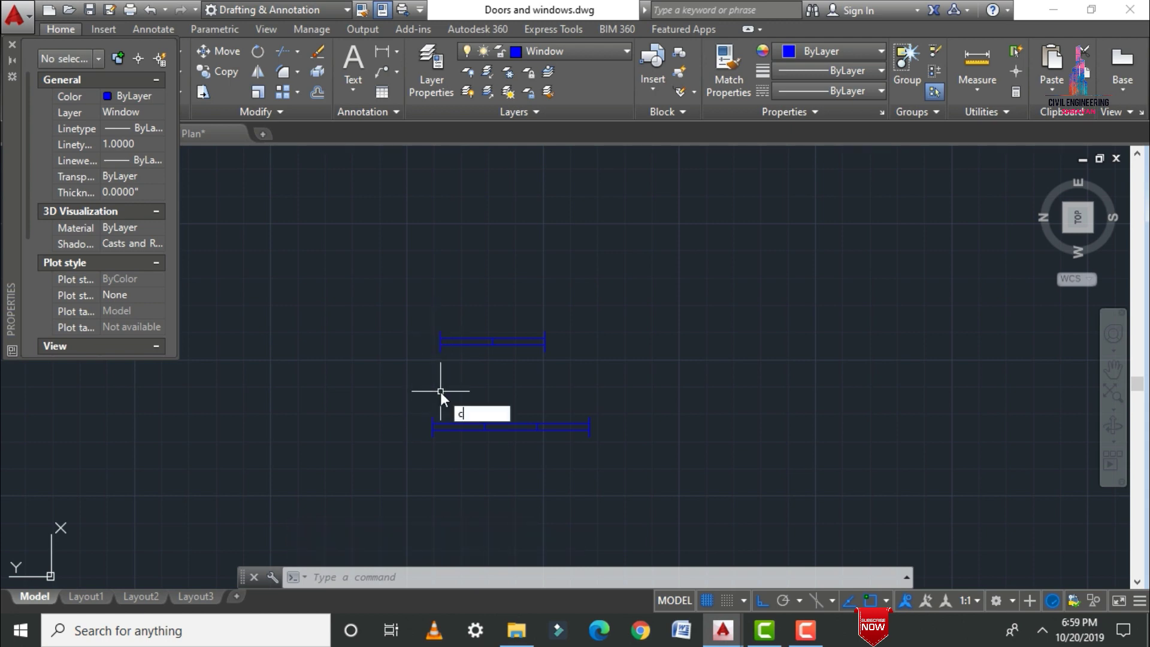
text(o)
key(Return)
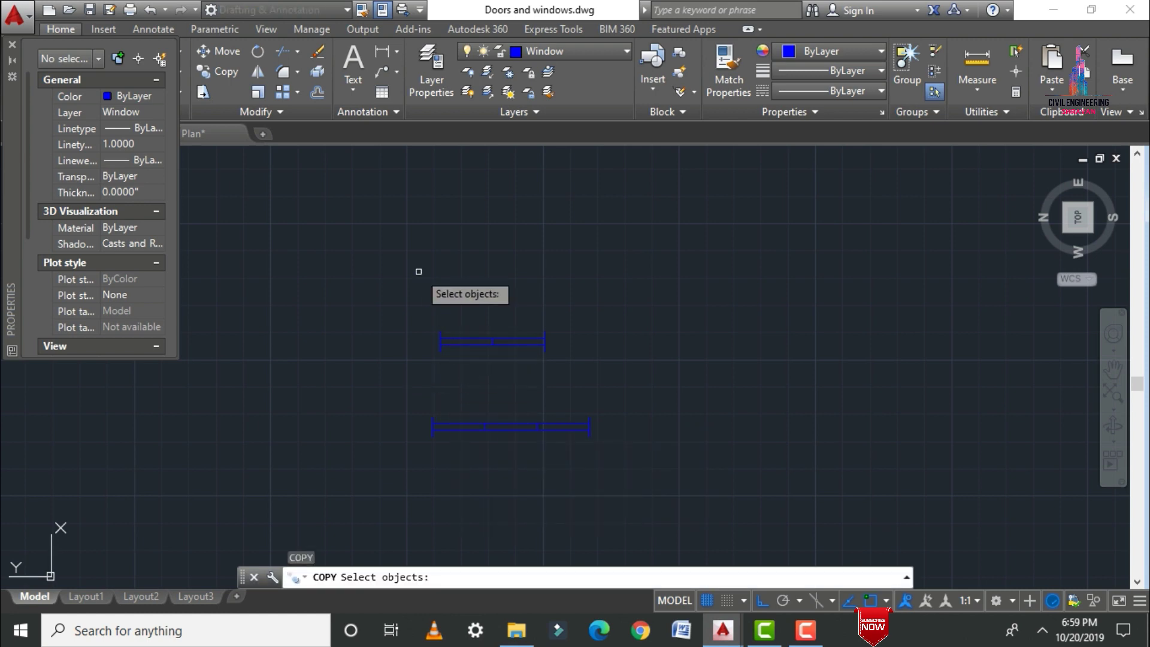
mouse_move(419, 270)
mouse_down()
mouse_move(614, 270)
mouse_move(696, 441)
mouse_move(625, 514)
mouse_move(416, 536)
mouse_up()
key(Return)
click(433, 437)
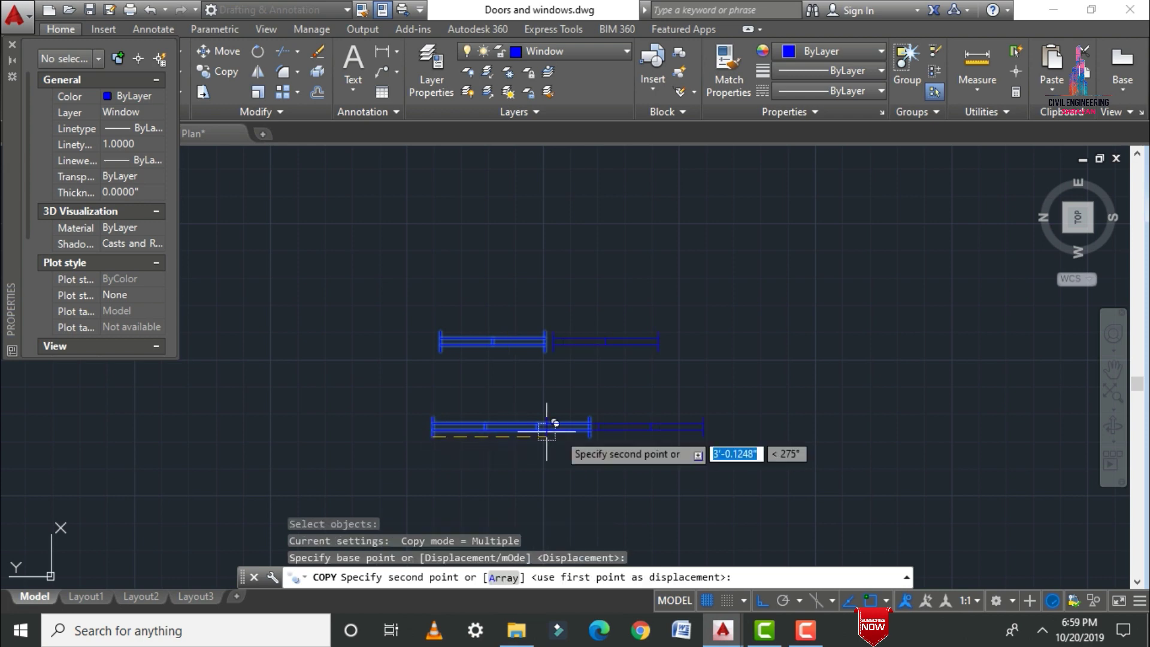
click(700, 425)
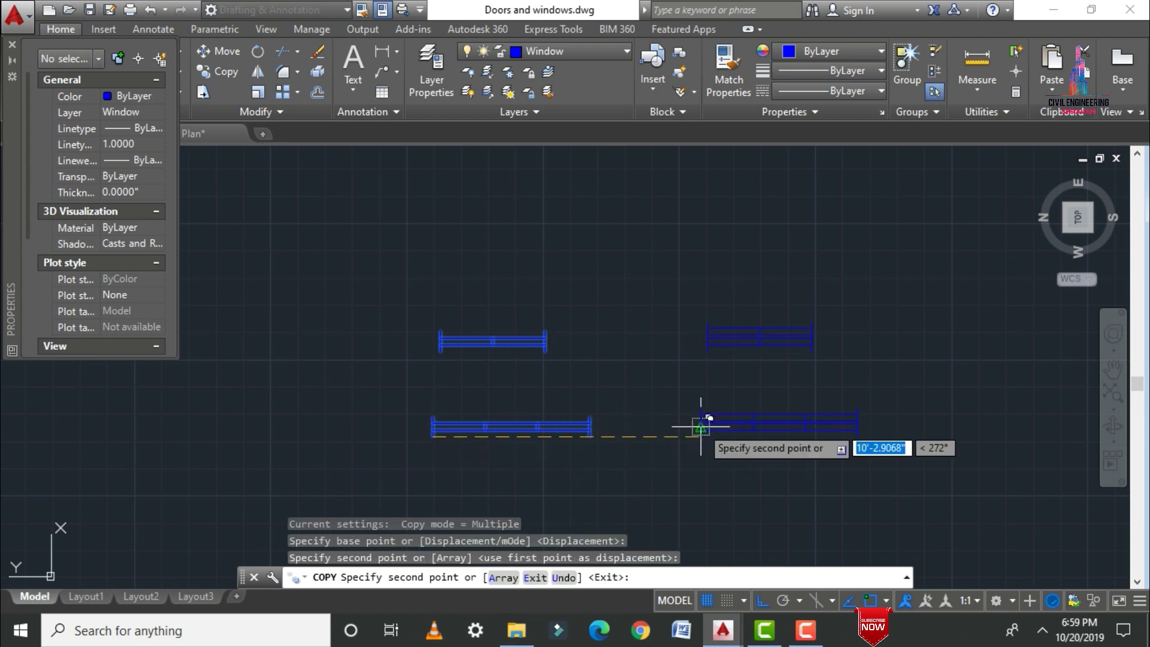
key(Escape)
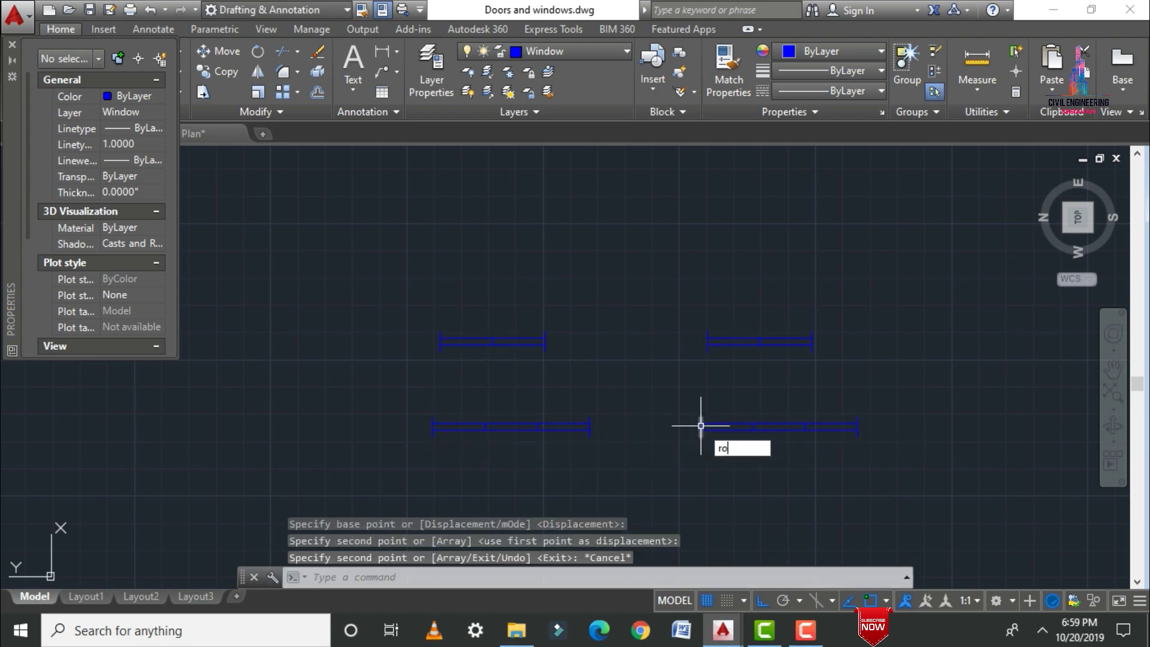
Rotate the two copied window symbols by 90 degrees about the upper right end of the shorter copy
text(ro)
key(Return)
mouse_move(645, 270)
mouse_down()
mouse_move(924, 325)
mouse_move(905, 469)
mouse_move(743, 494)
mouse_move(674, 487)
mouse_up()
key(Return)
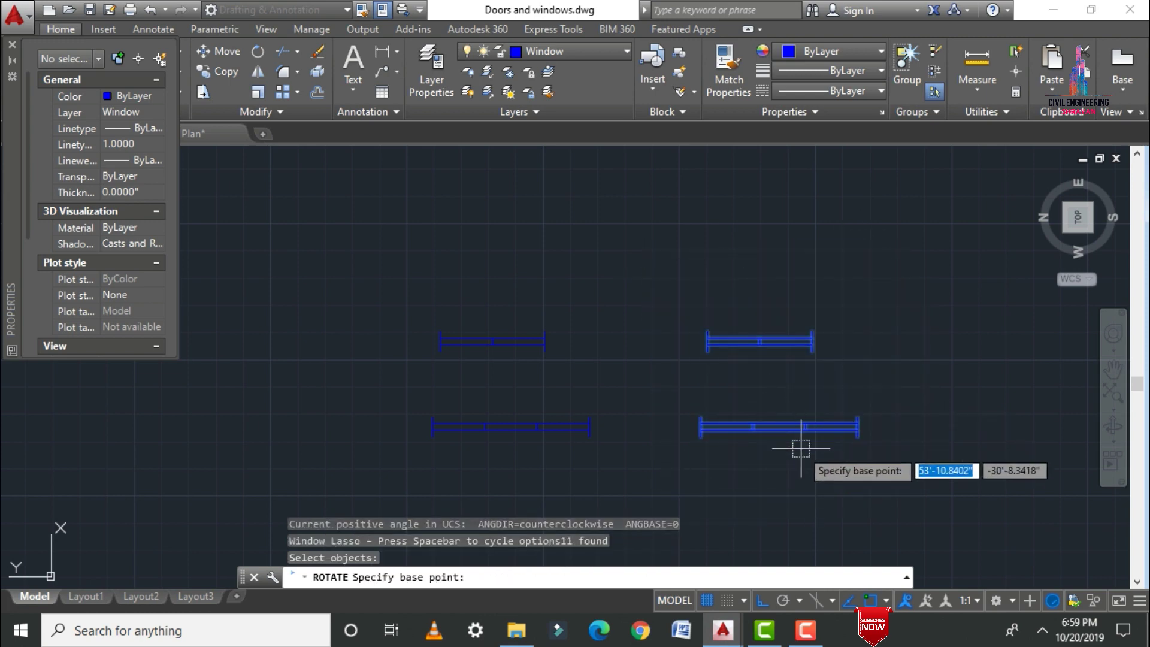
click(812, 331)
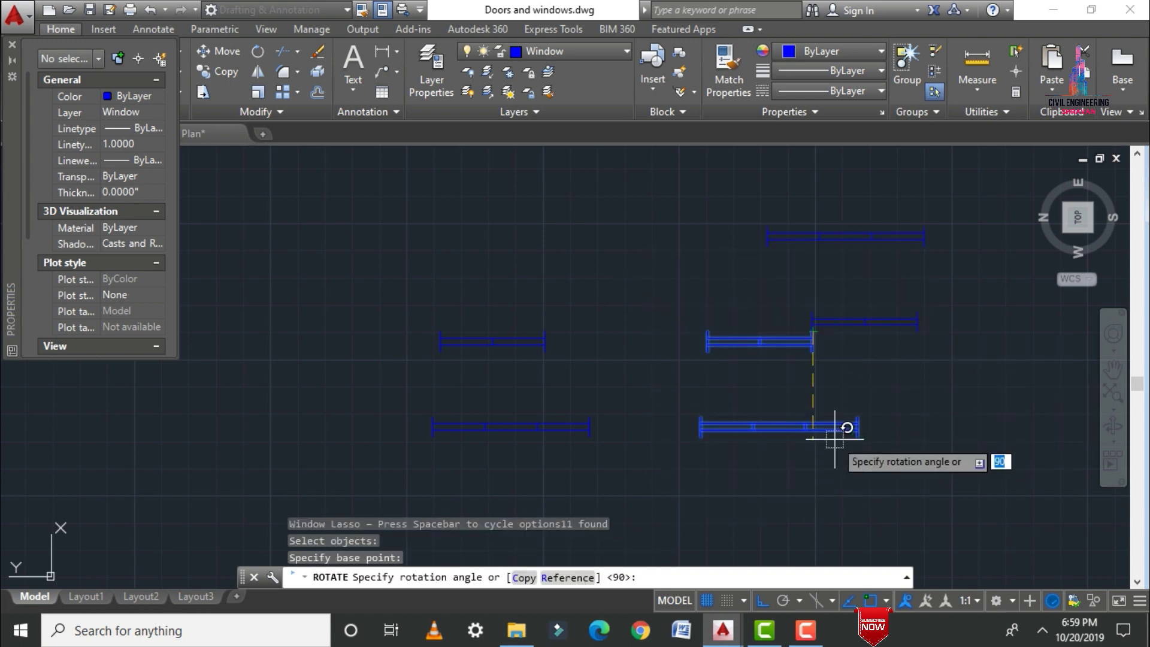
text(90)
key(Return)
key(Escape)
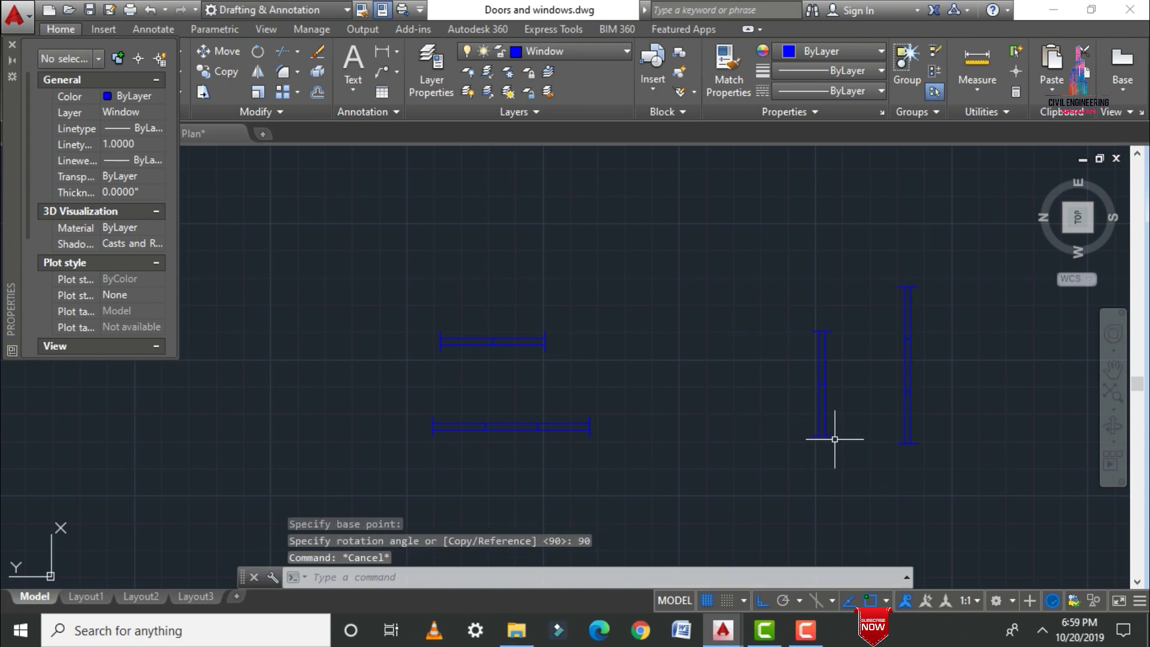
Make layer 0 current for drafting on the floor plan
scroll(669, 415, down, 4)
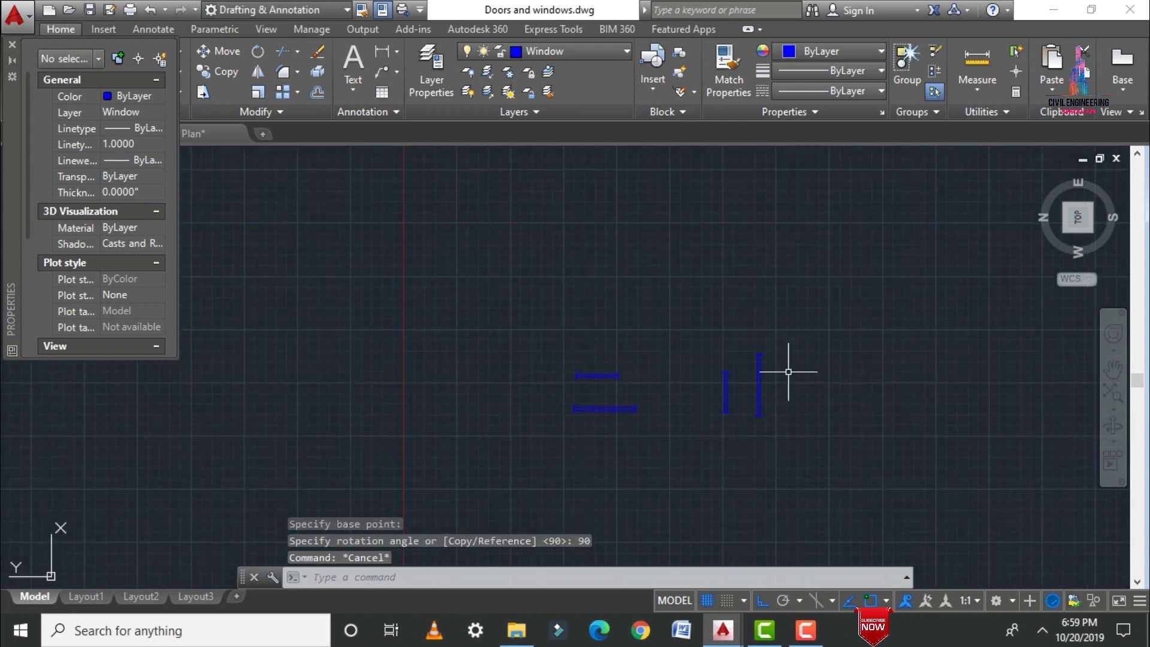
scroll(788, 371, down, 4)
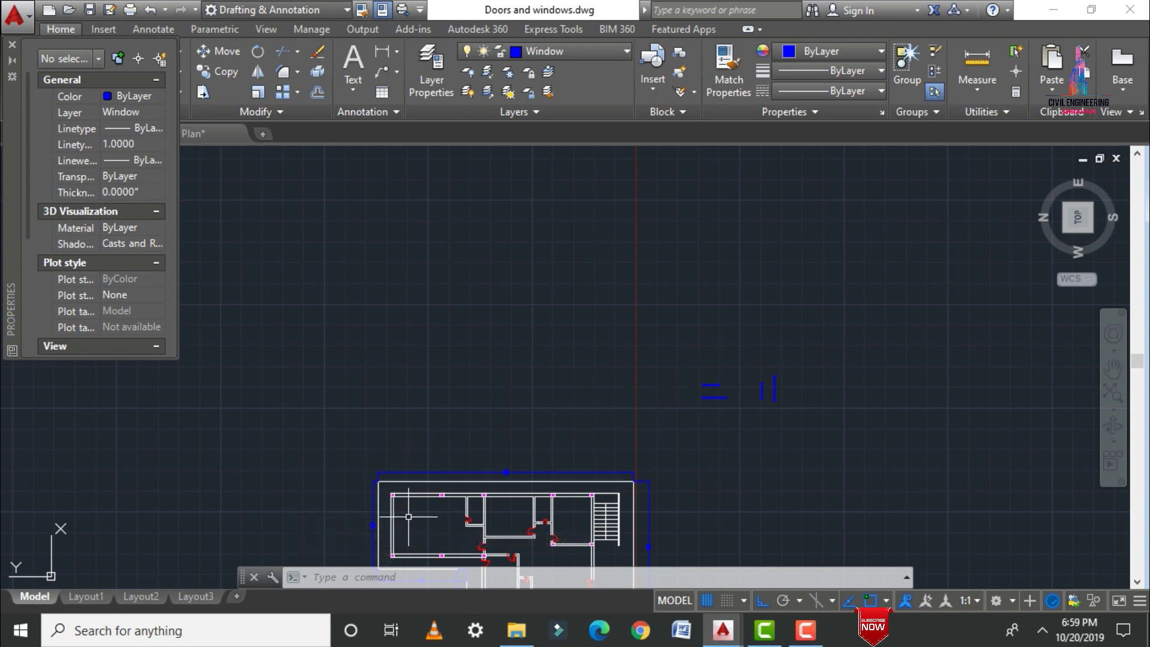
scroll(408, 516, up, 5)
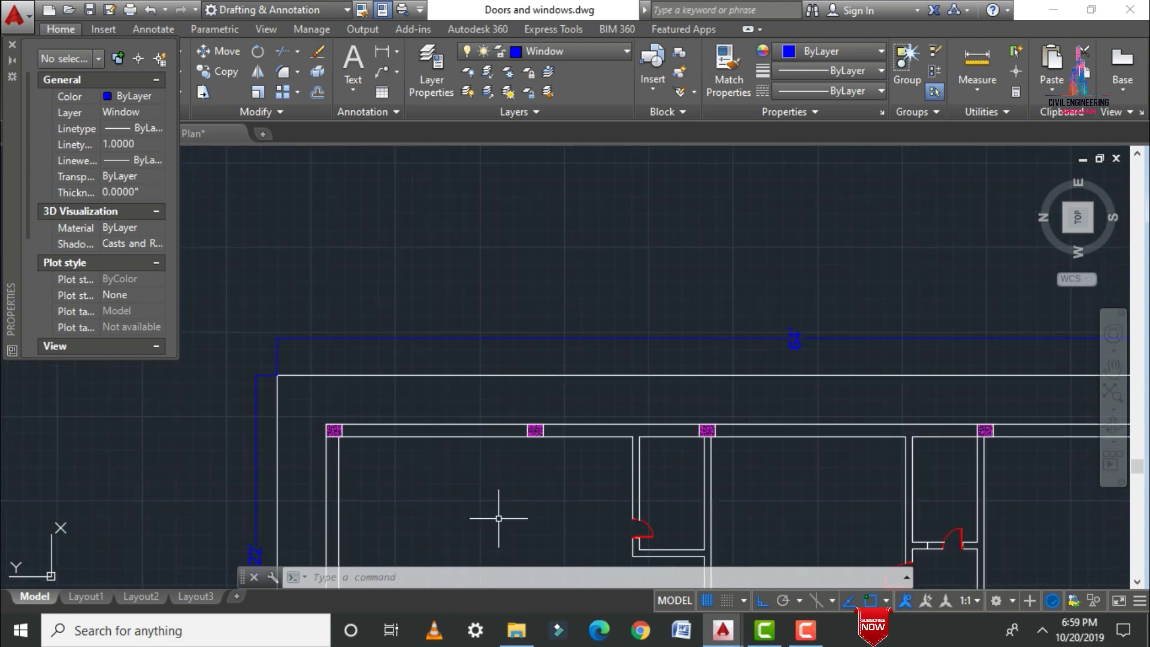
click(624, 54)
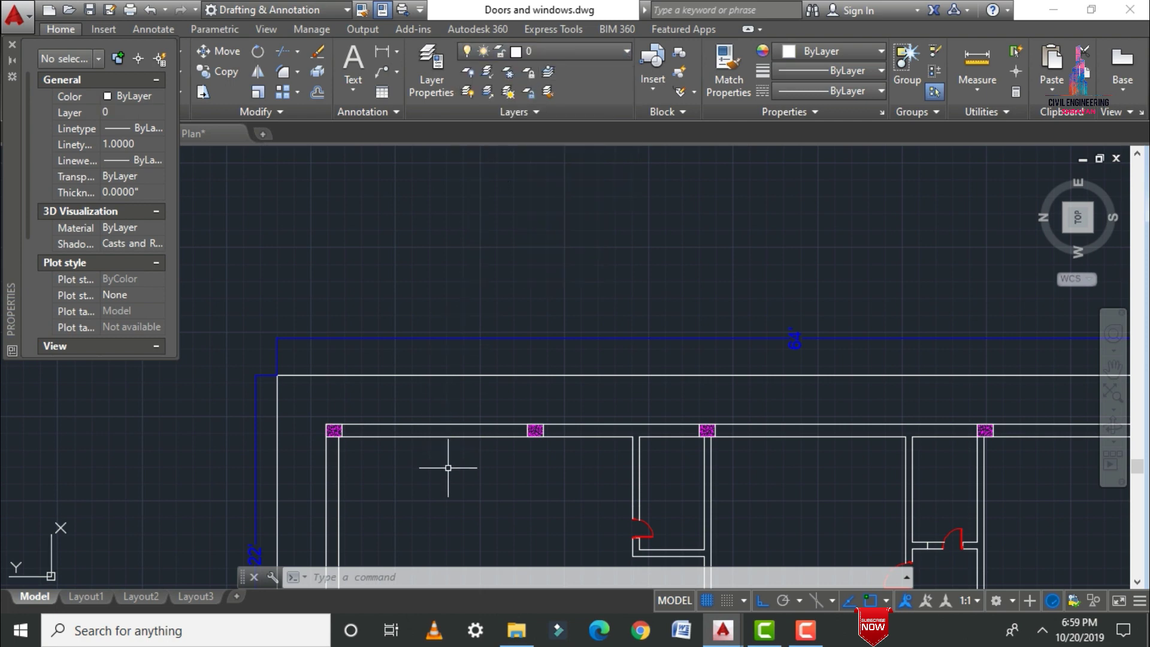
Draw a vertical line crossing the plan's upper outer wall between the first two columns from the left corner
scroll(448, 468, up, 2)
text(l)
key(Return)
click(368, 360)
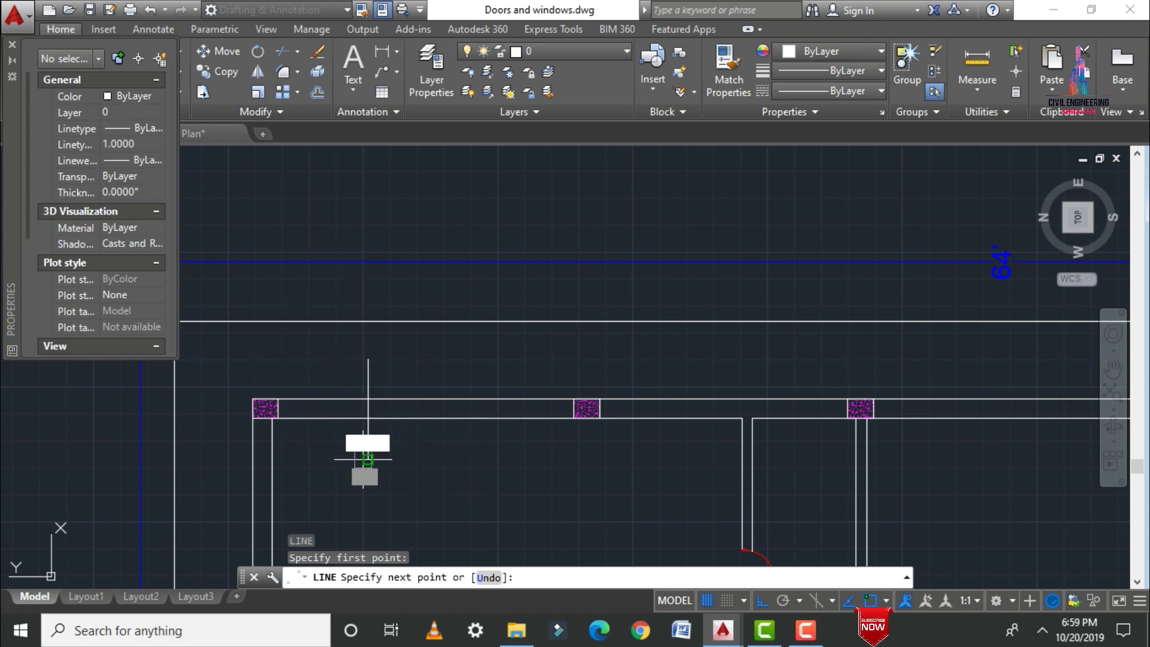
scroll(362, 458, down, 2)
key(Escape)
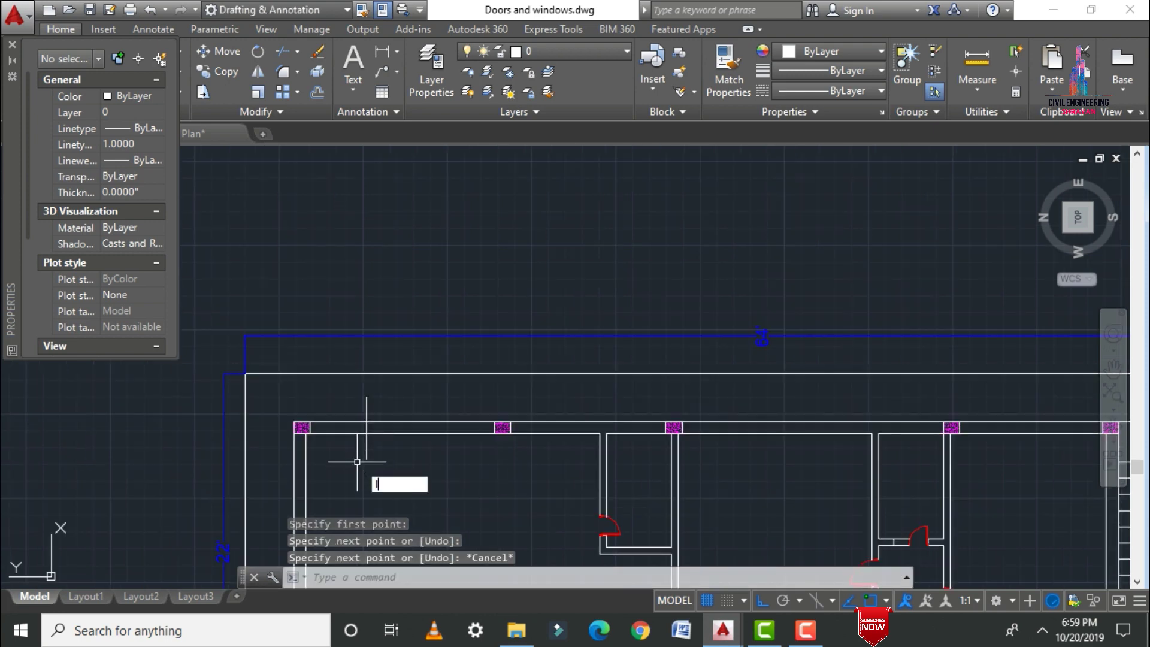
Draw a vertical line crossing the upper outer wall just right of the third column from the left corner
key(Return)
scroll(793, 485, up, 2)
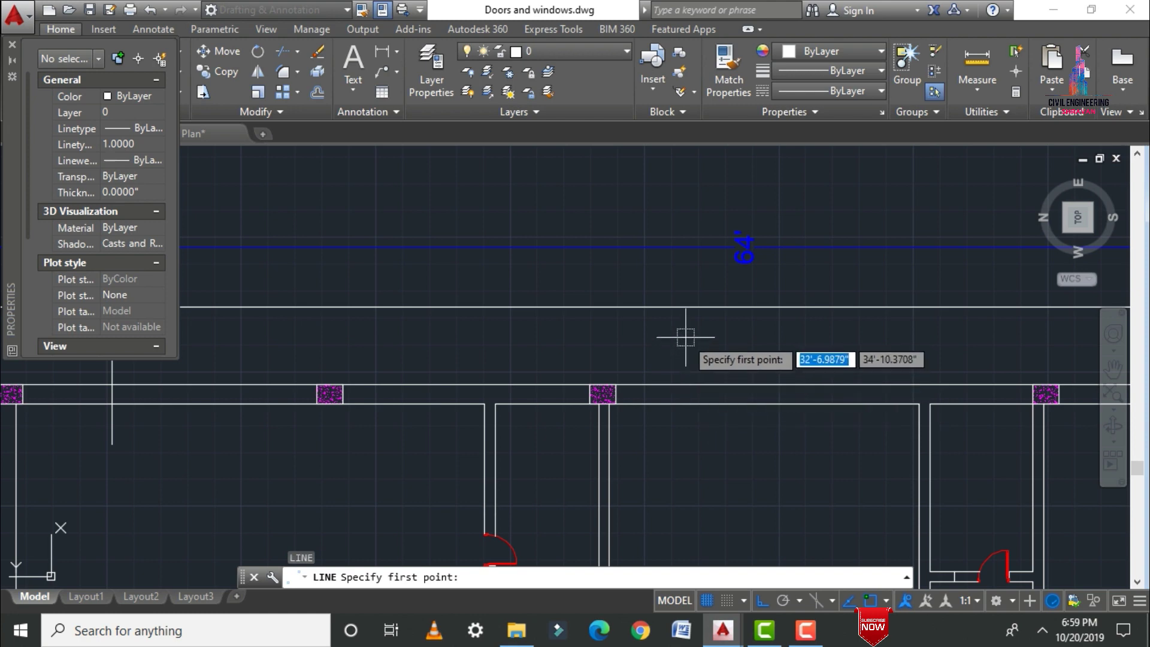
click(677, 371)
scroll(674, 467, down, 2)
key(Escape)
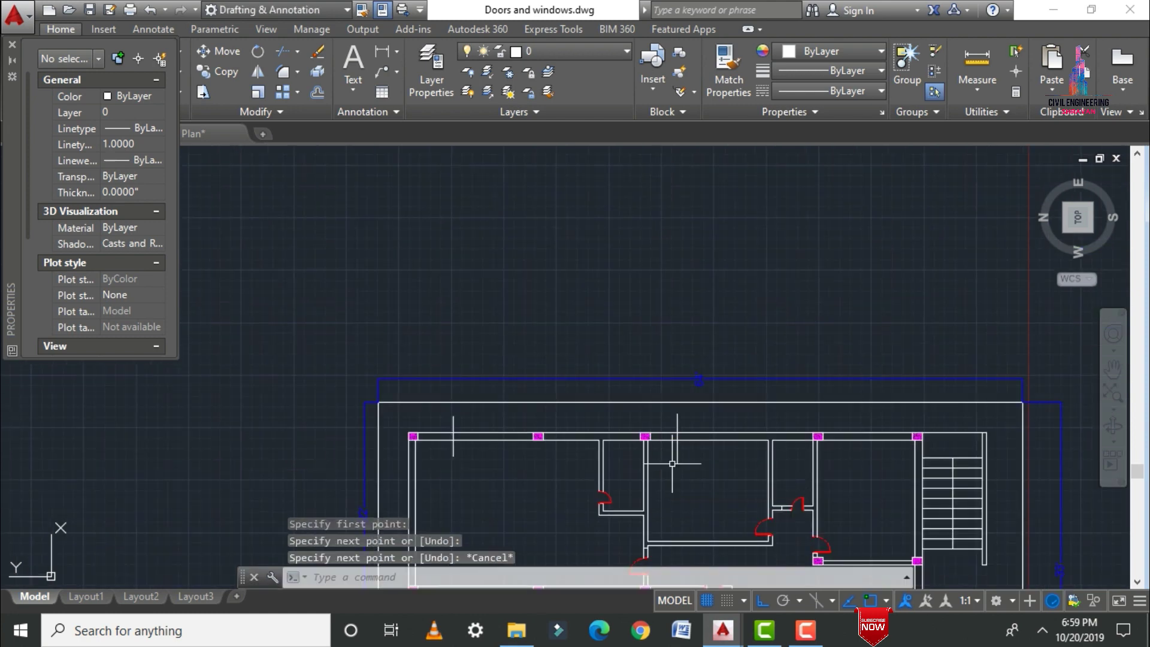
Draw a vertical line crossing the upper outer wall just right of the fourth column, near the staircase room
key(Return)
scroll(857, 454, up, 3)
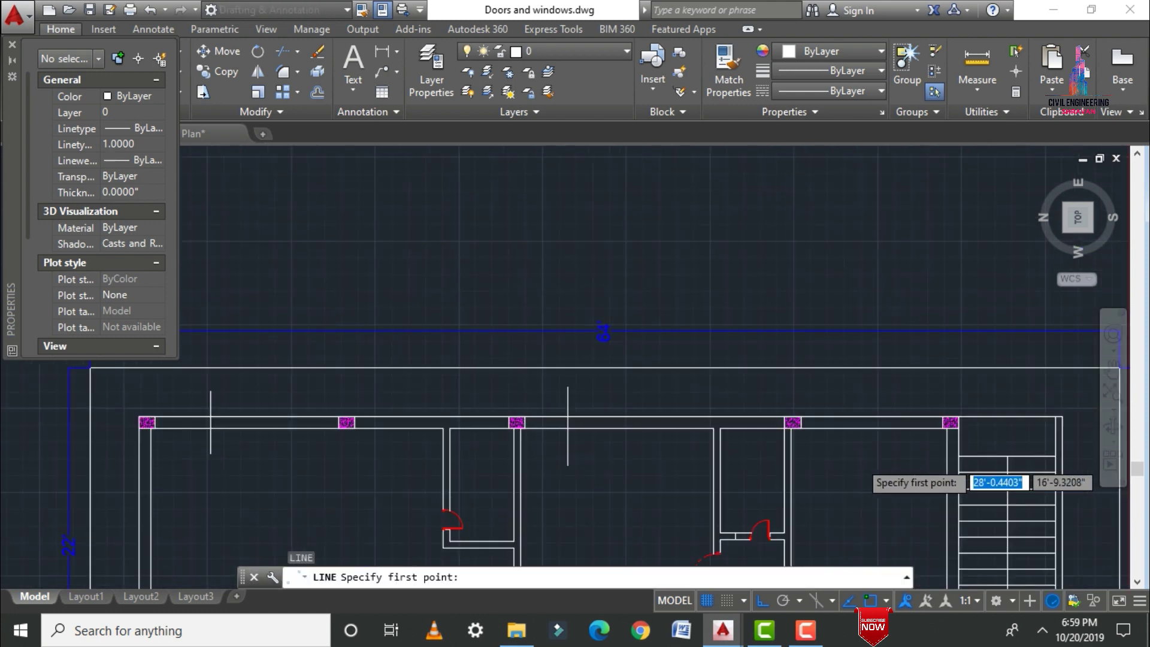
click(803, 345)
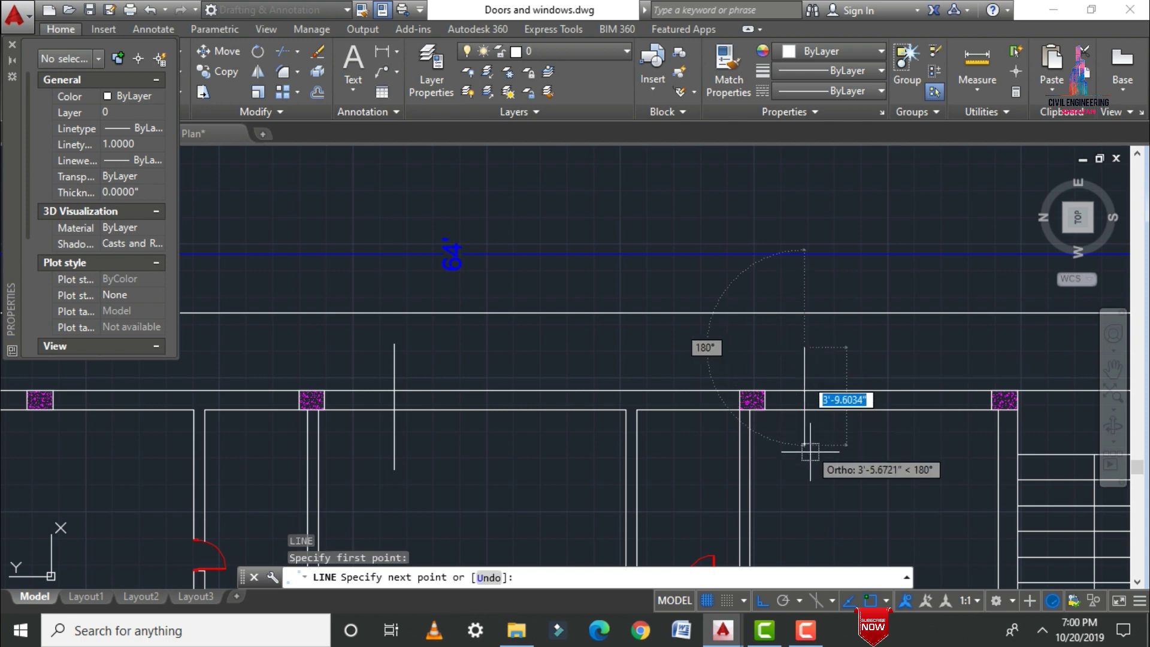
scroll(808, 426, down, 4)
key(Escape)
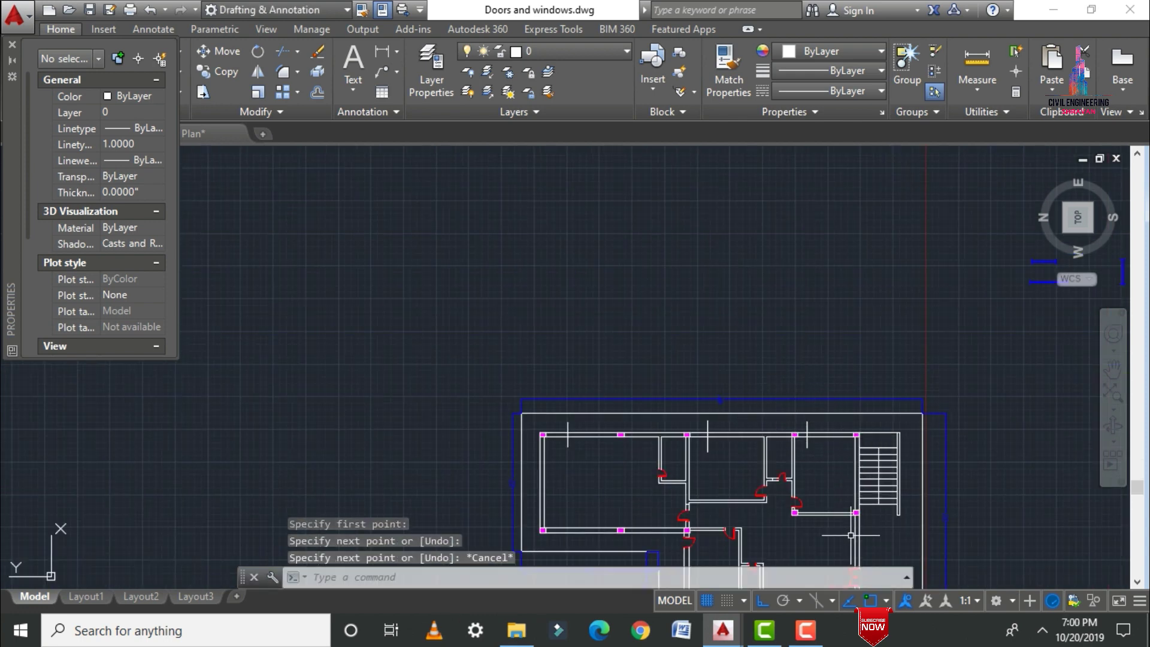
Draw a horizontal line crossing the right outer wall just below the column near the foot of the staircase
scroll(851, 535, down, 1)
scroll(847, 467, up, 5)
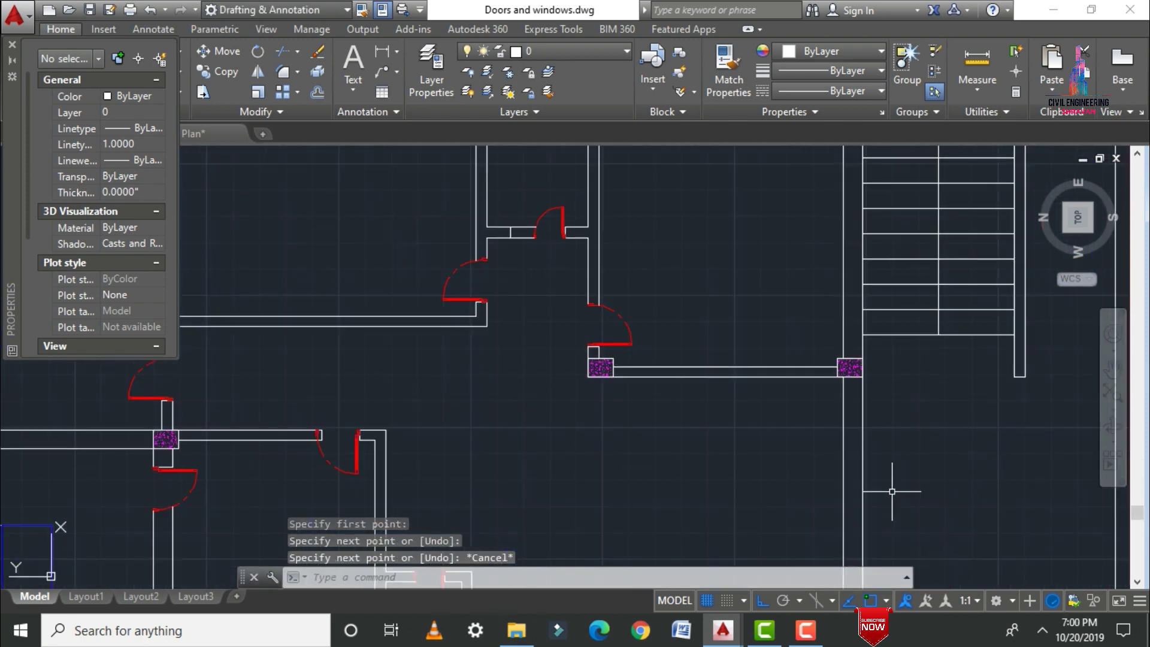
text(l)
key(Return)
click(787, 477)
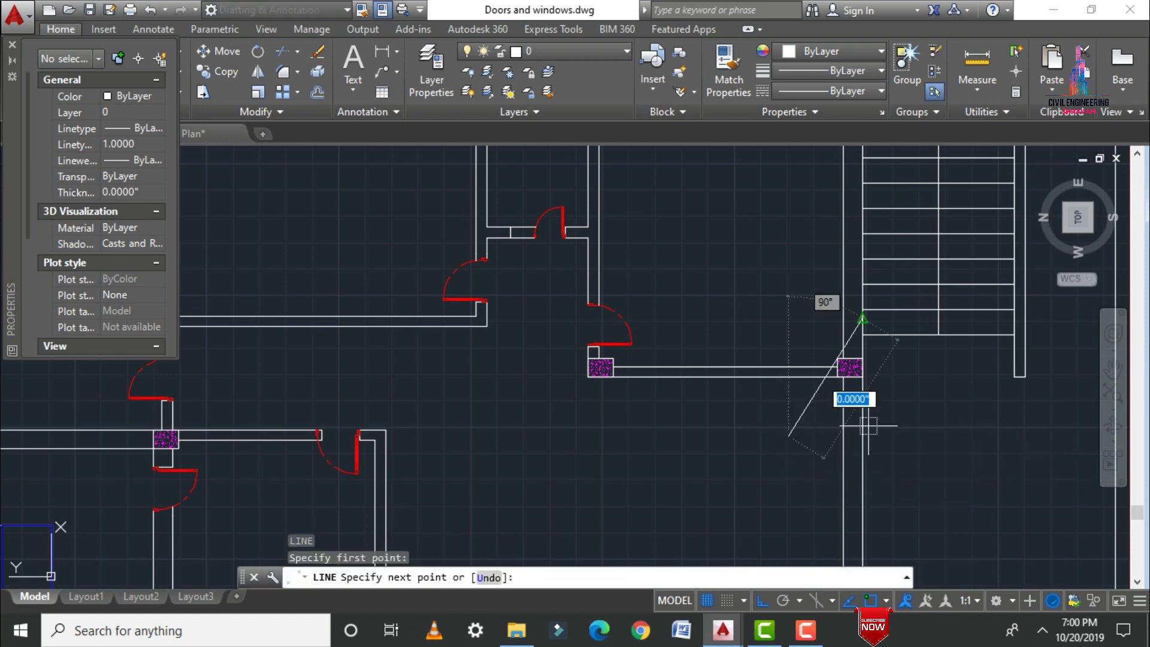
scroll(898, 431, down, 5)
key(Escape)
scroll(968, 522, down, 1)
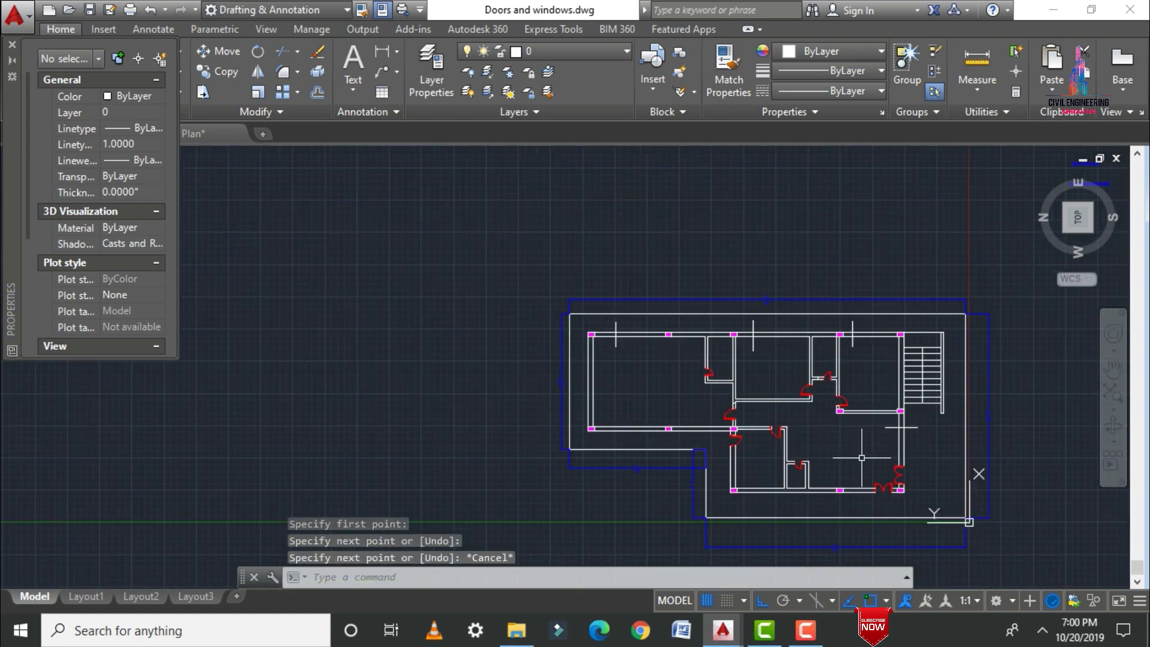
Draw a vertical line crossing the lower outer wall just right of its left corner column
scroll(836, 514, up, 4)
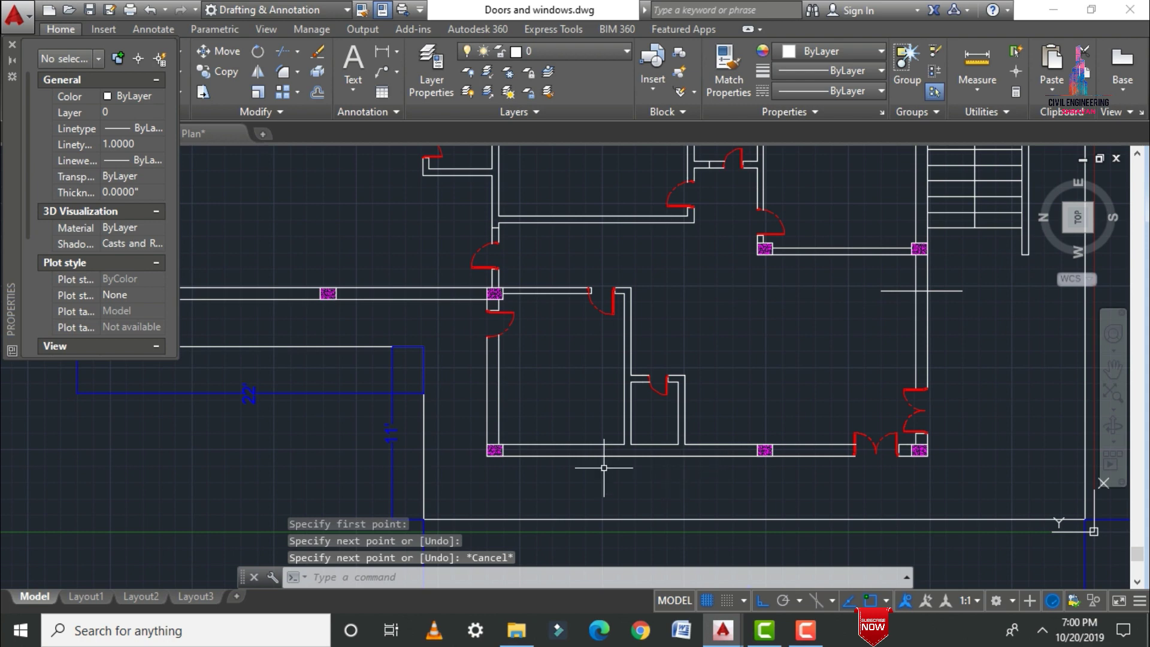
key(Return)
scroll(605, 458, up, 4)
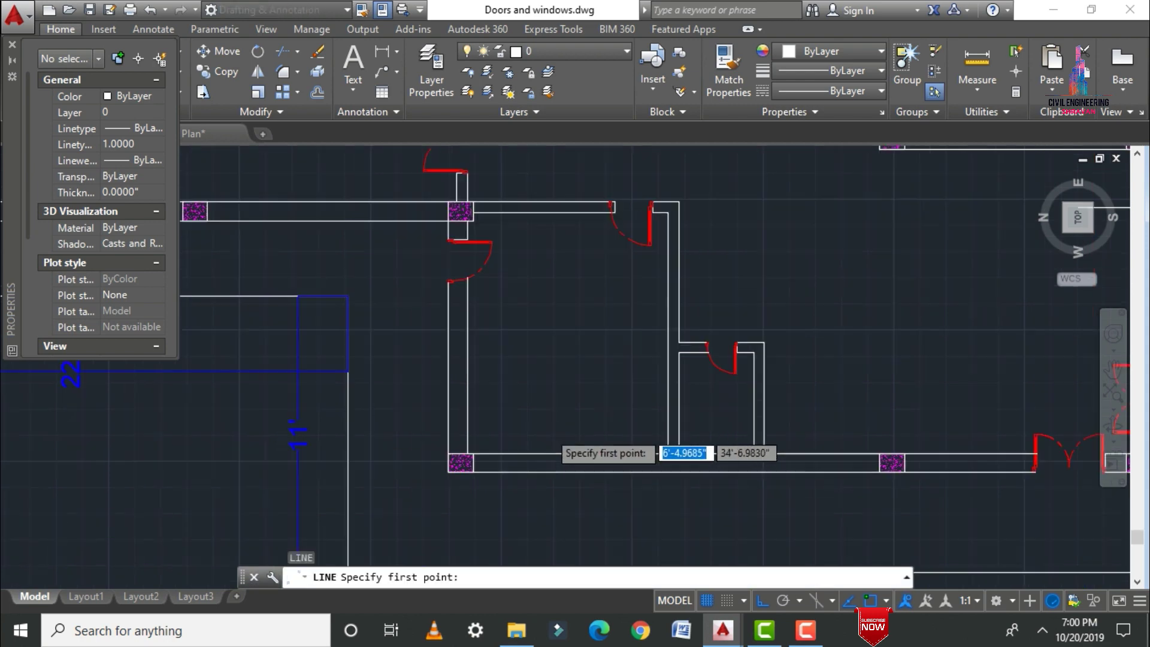
click(492, 403)
click(492, 526)
scroll(494, 530, down, 3)
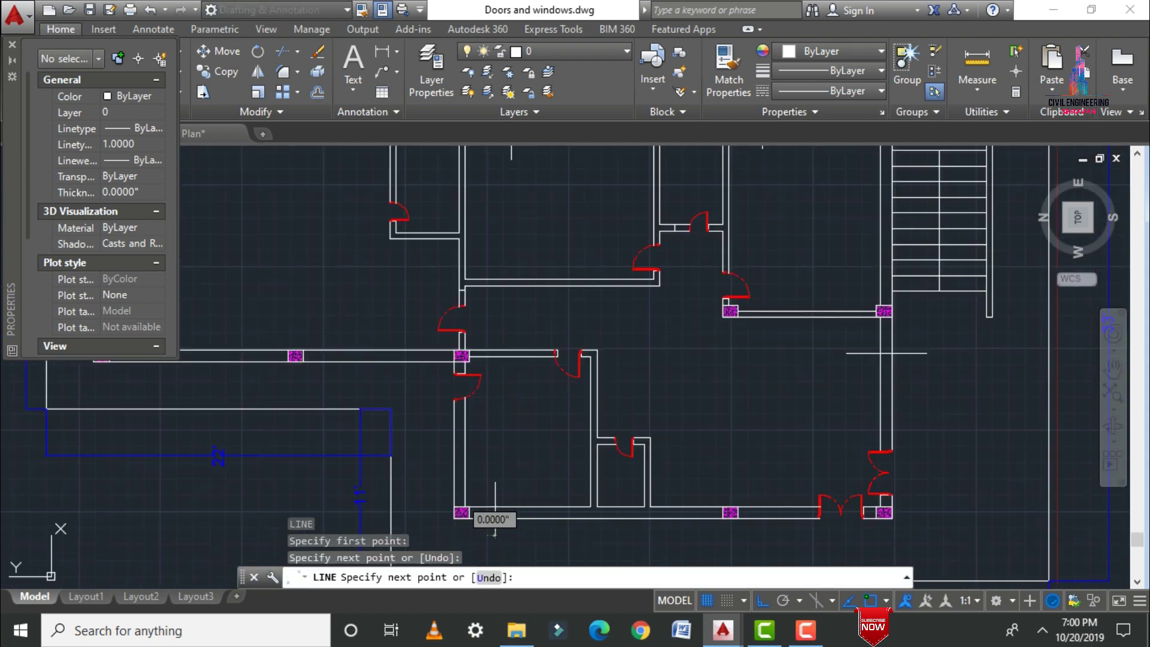
key(Escape)
Draw a vertical line crossing the lower outer wall just right of its middle column, before the double door
scroll(789, 541, up, 4)
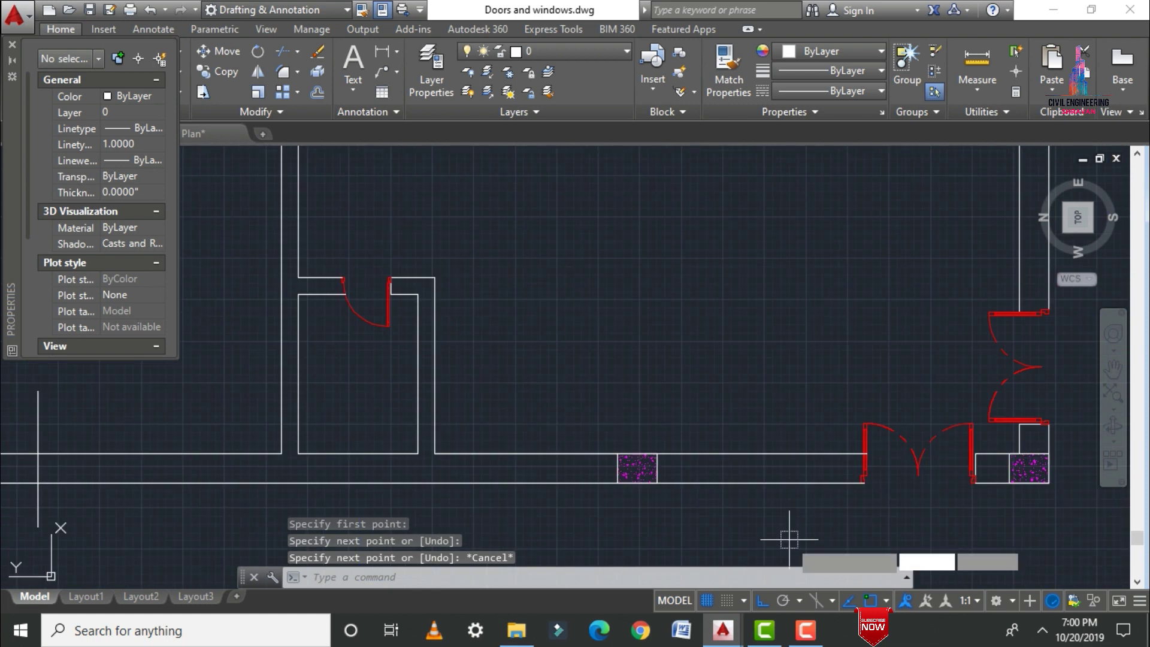
key(Return)
scroll(700, 521, up, 4)
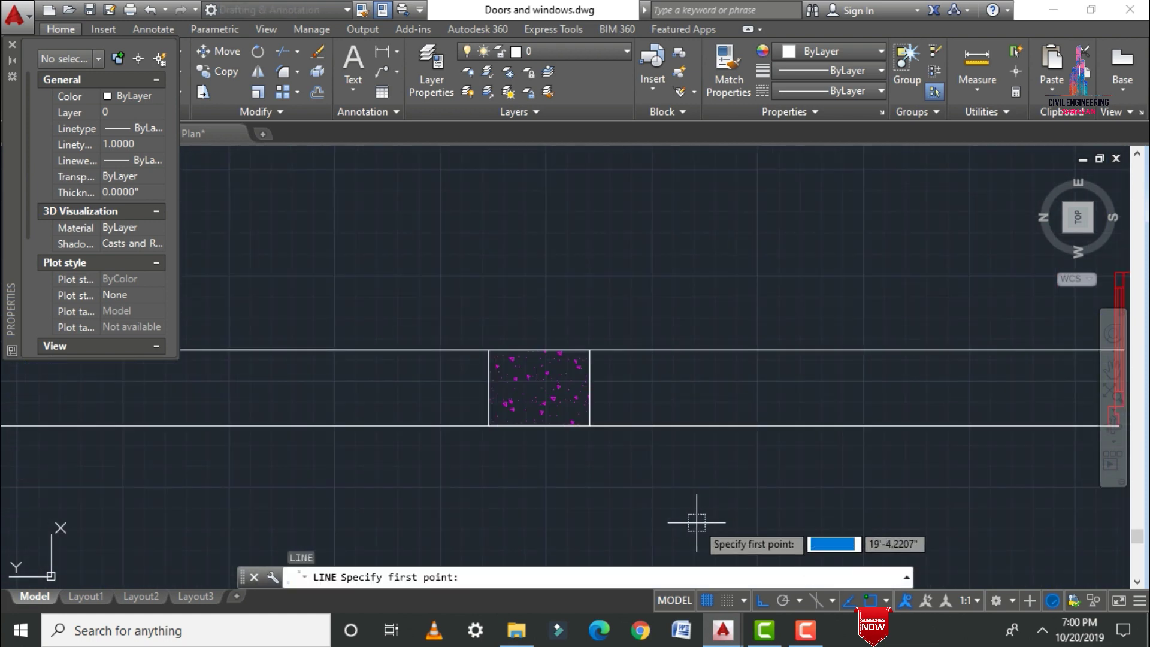
click(653, 295)
scroll(641, 513, down, 4)
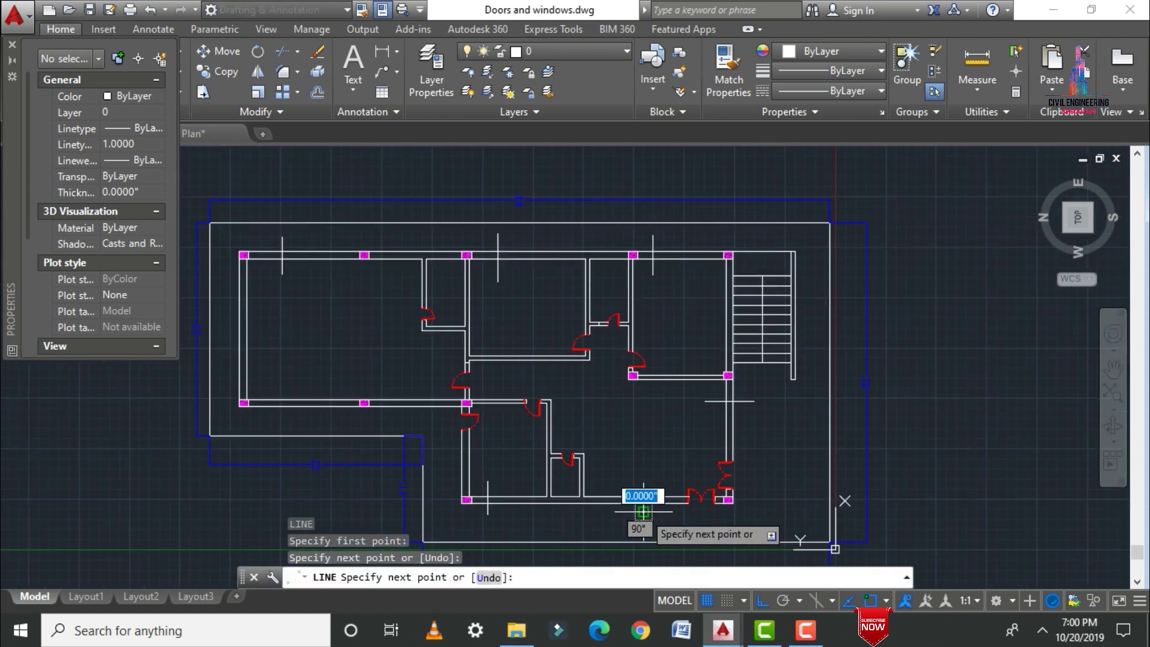
key(Escape)
Copy the horizontal 6'0" window symbol from its lower left endpoint into the upper outer wall at the first marker line, with Ortho off
scroll(426, 372, down, 4)
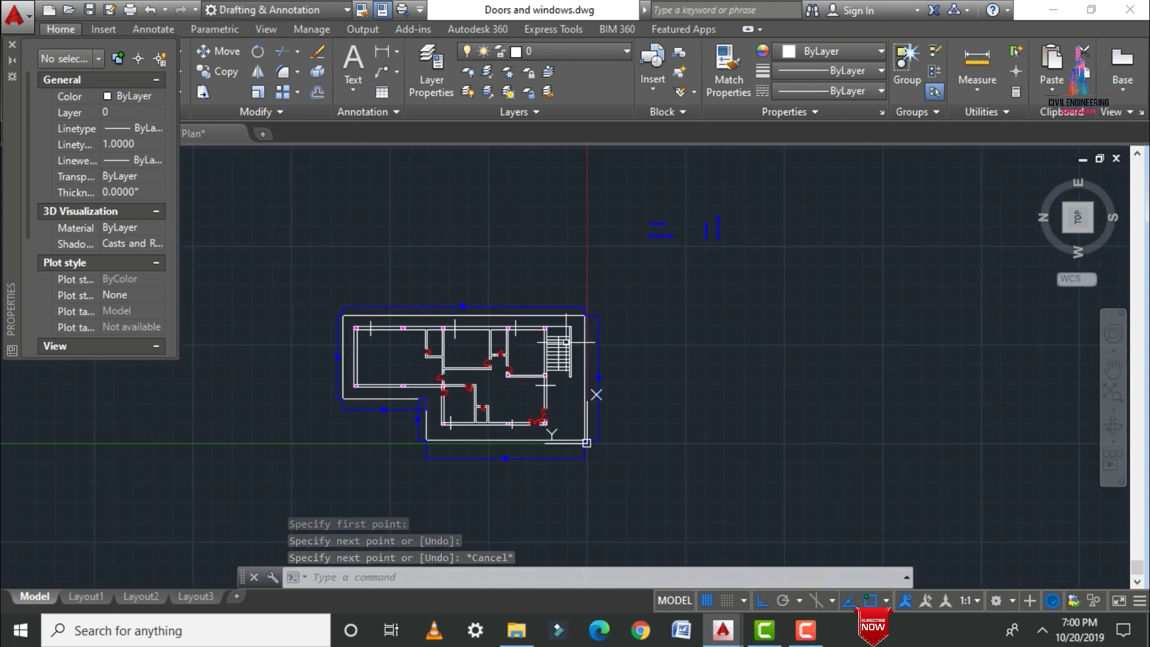
scroll(650, 237, up, 8)
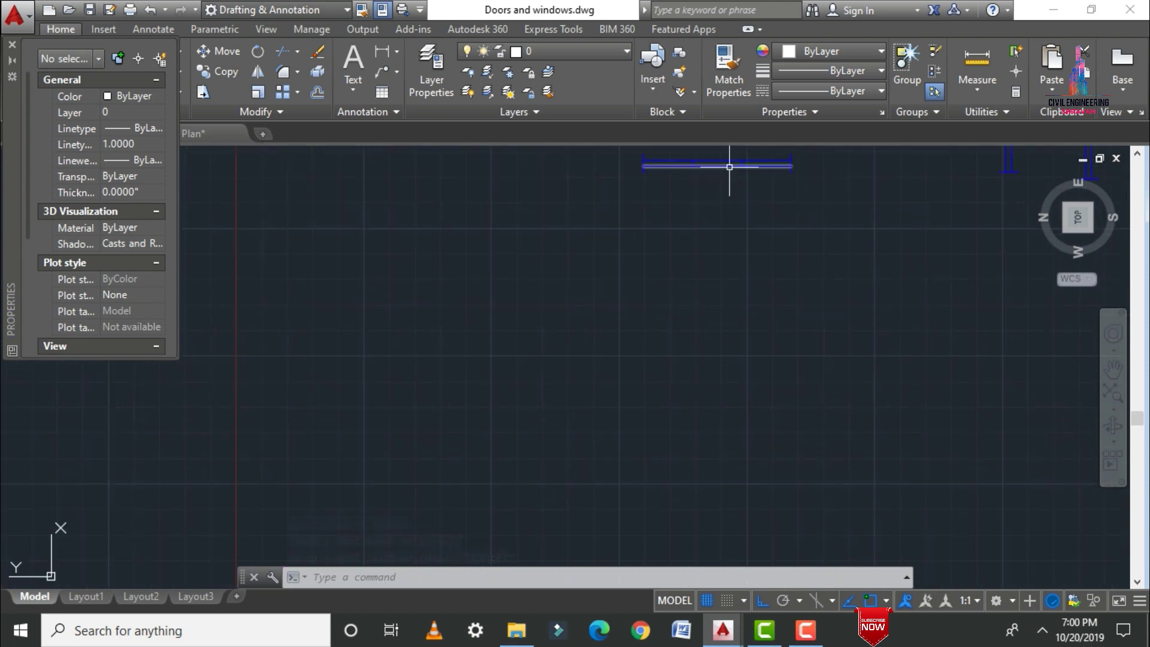
scroll(659, 419, down, 2)
scroll(697, 243, up, 2)
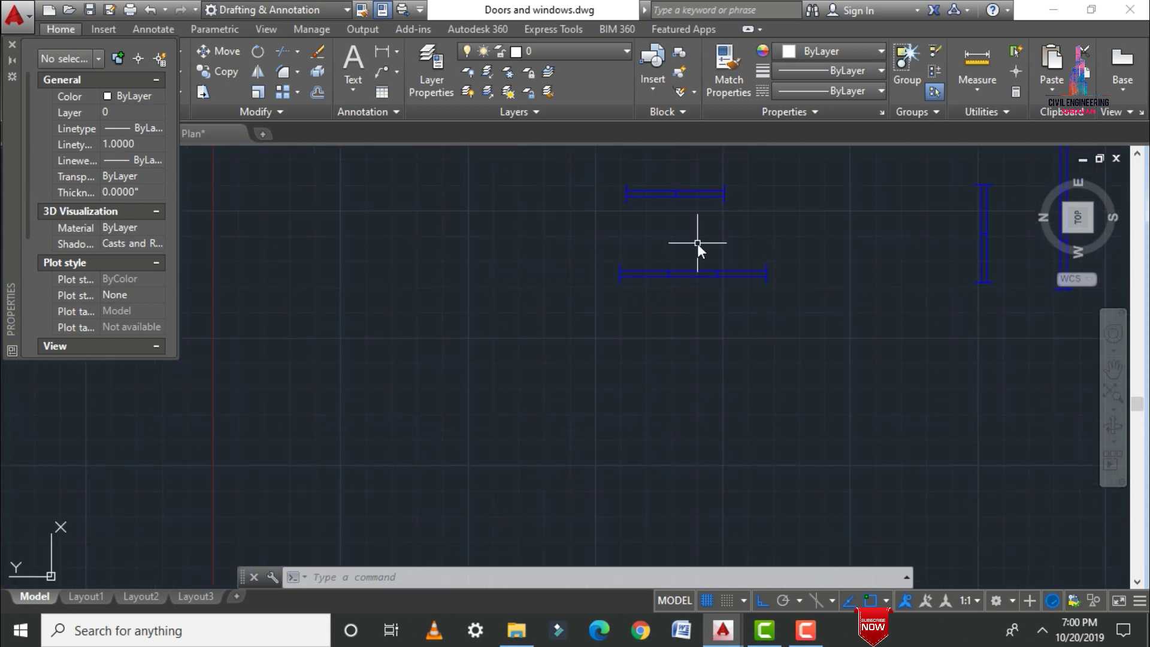
text(co)
key(Return)
mouse_move(597, 248)
mouse_down()
mouse_move(812, 249)
mouse_move(822, 340)
mouse_move(568, 353)
mouse_up()
key(Return)
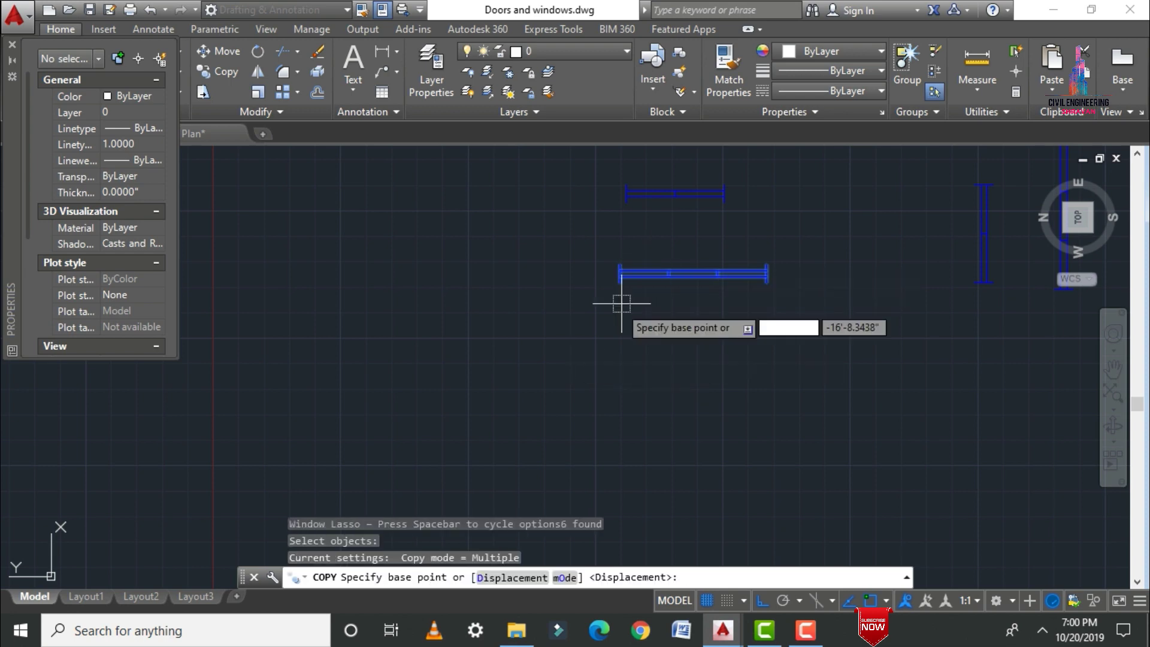
scroll(616, 303, up, 6)
click(632, 193)
scroll(623, 249, down, 10)
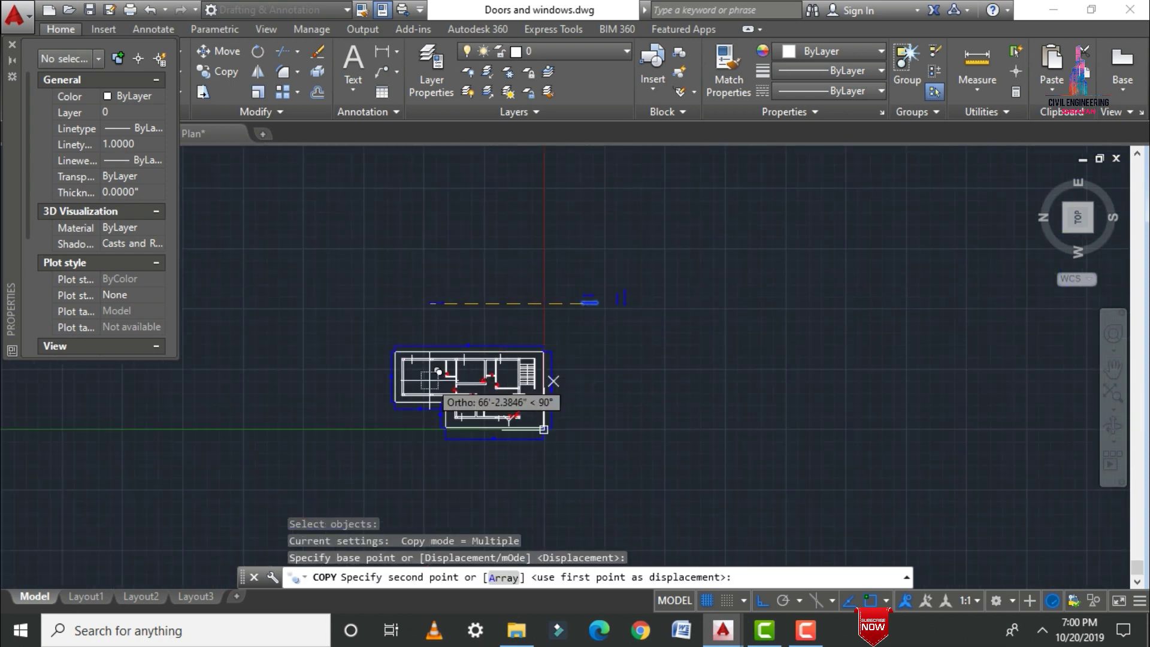
scroll(419, 335, up, 5)
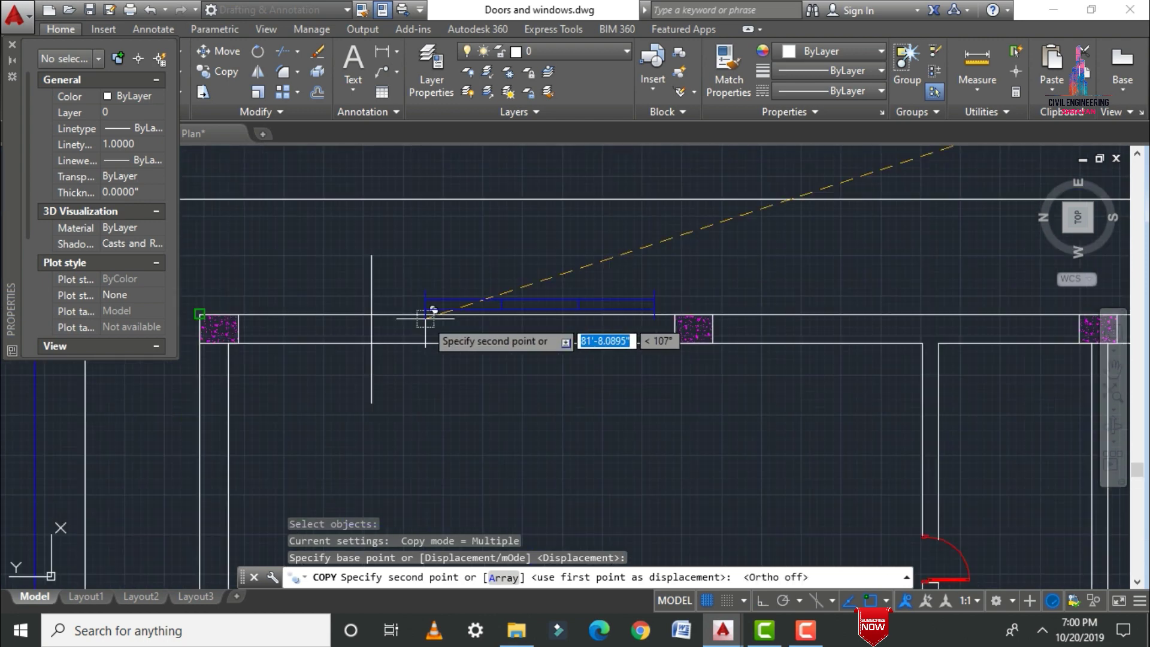
scroll(419, 321, up, 3)
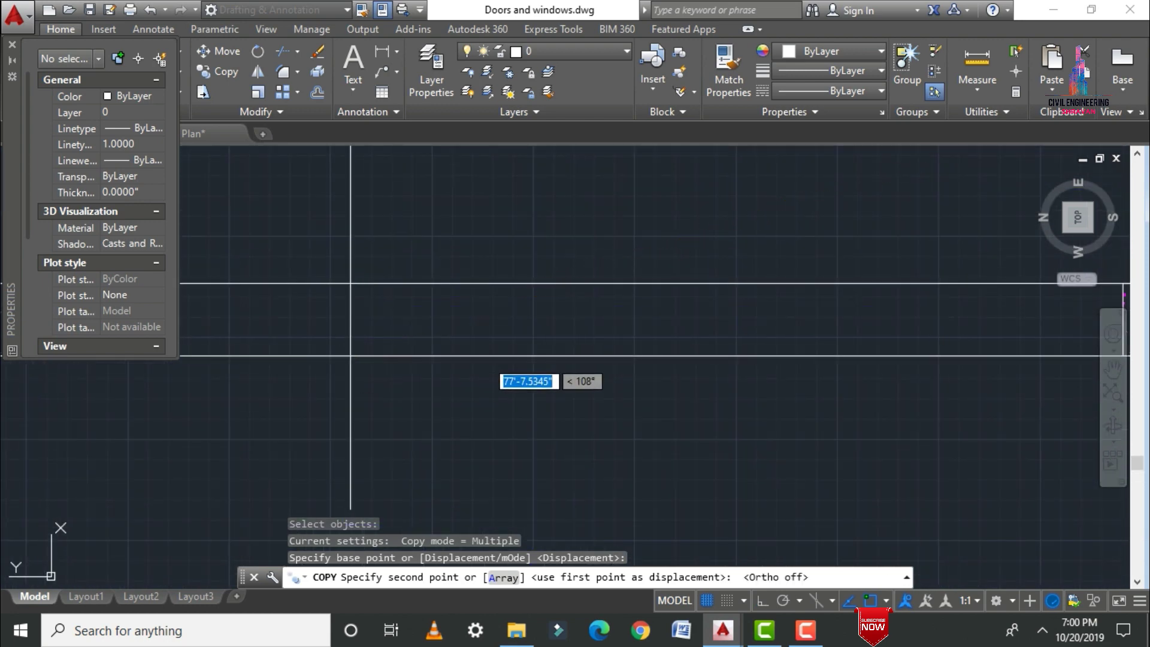
scroll(350, 355, down, 5)
Place a second copy of the 6'0" window in the upper outer wall at the marker line right of the third column and end copying
scroll(411, 462, up, 3)
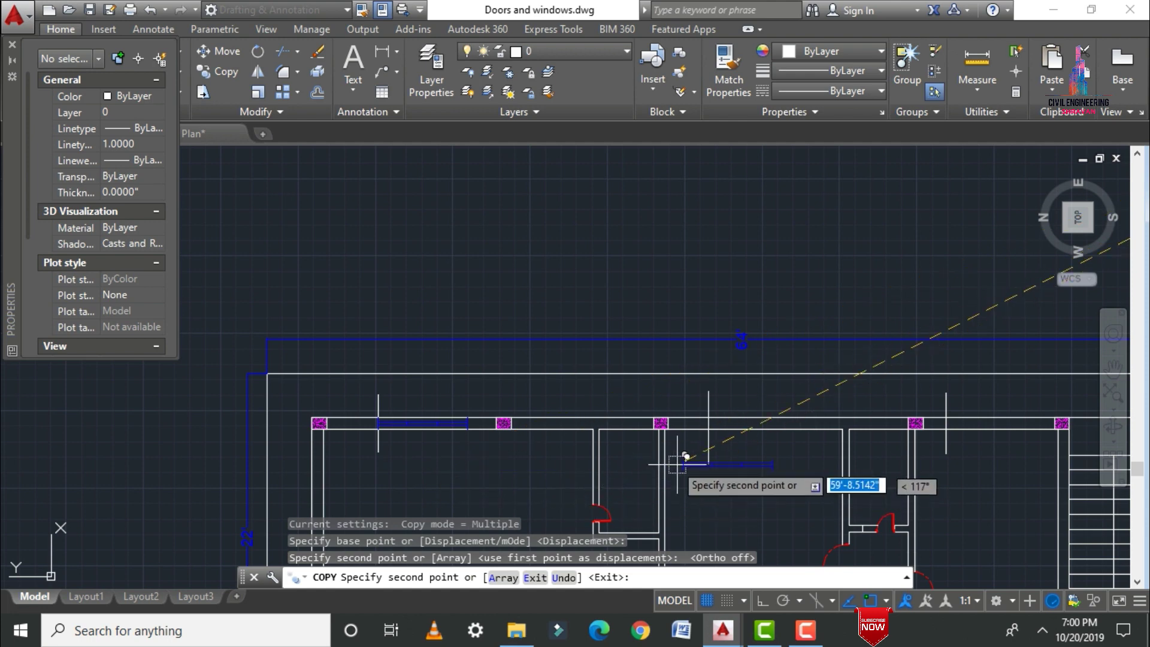
scroll(686, 456, up, 8)
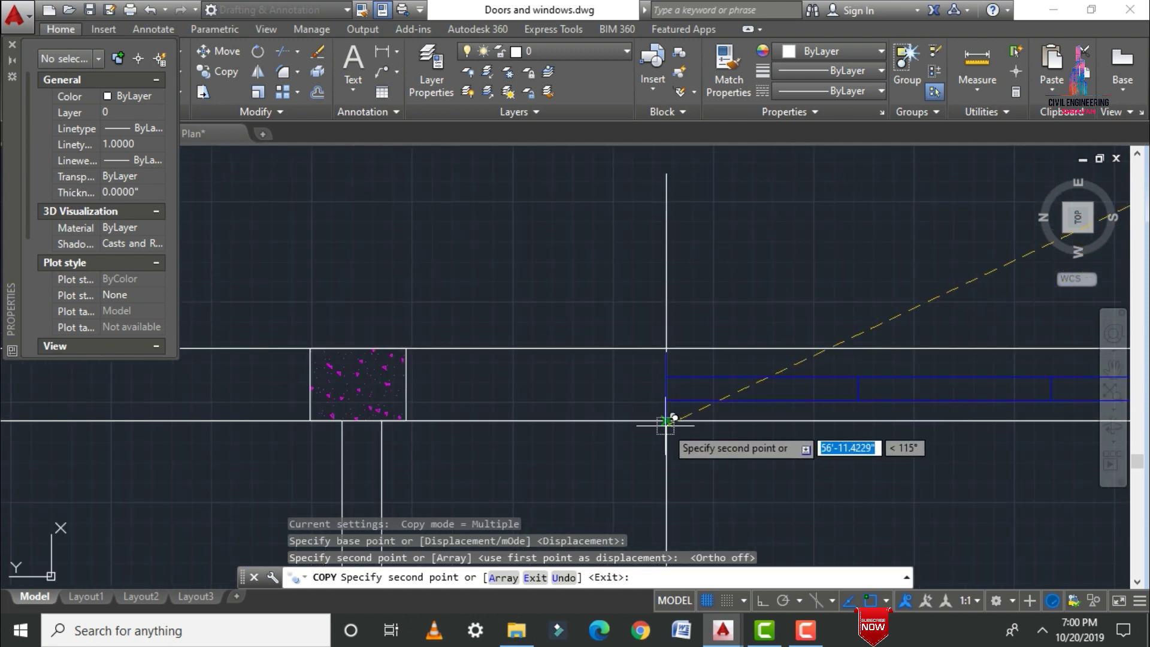
scroll(665, 420, down, 6)
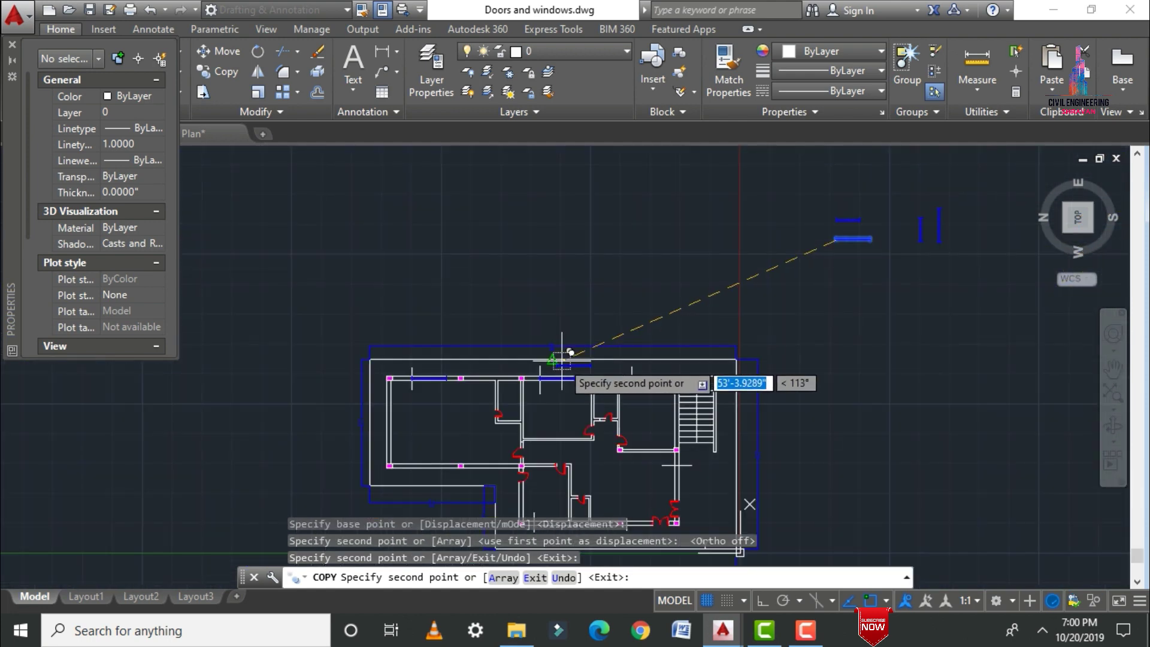
scroll(604, 377, down, 2)
scroll(585, 444, up, 4)
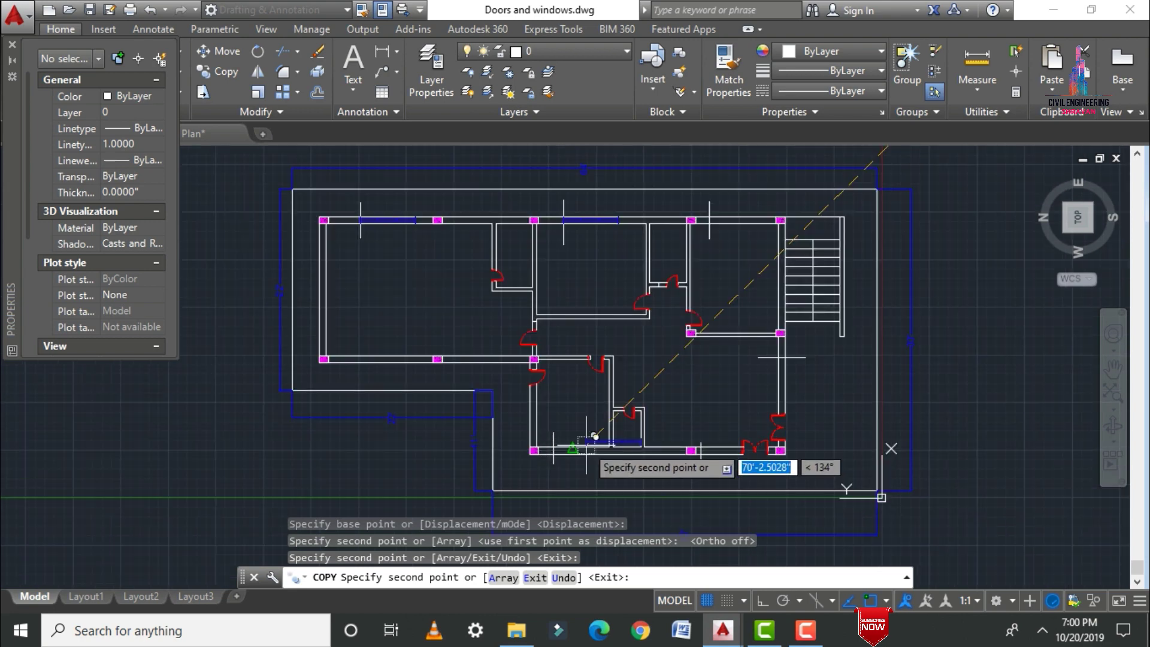
scroll(466, 472, down, 4)
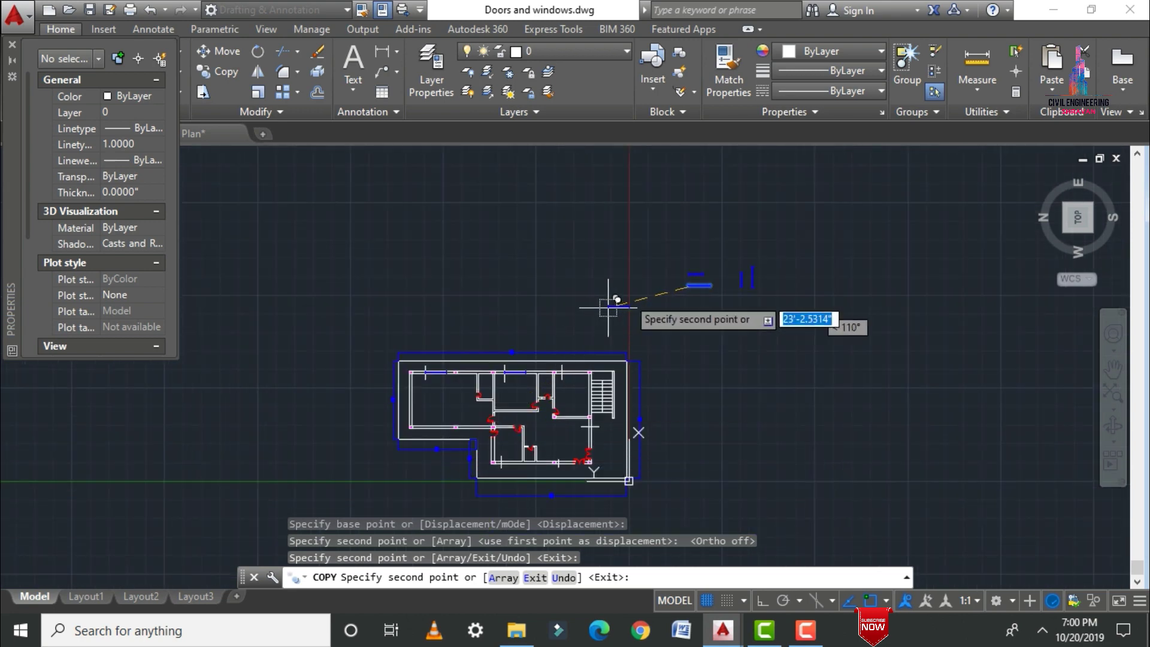
key(Escape)
Copy the horizontal 4'0" window symbol from its lower left endpoint into the upper outer wall at the marker line right of the fourth column
scroll(719, 268, up, 8)
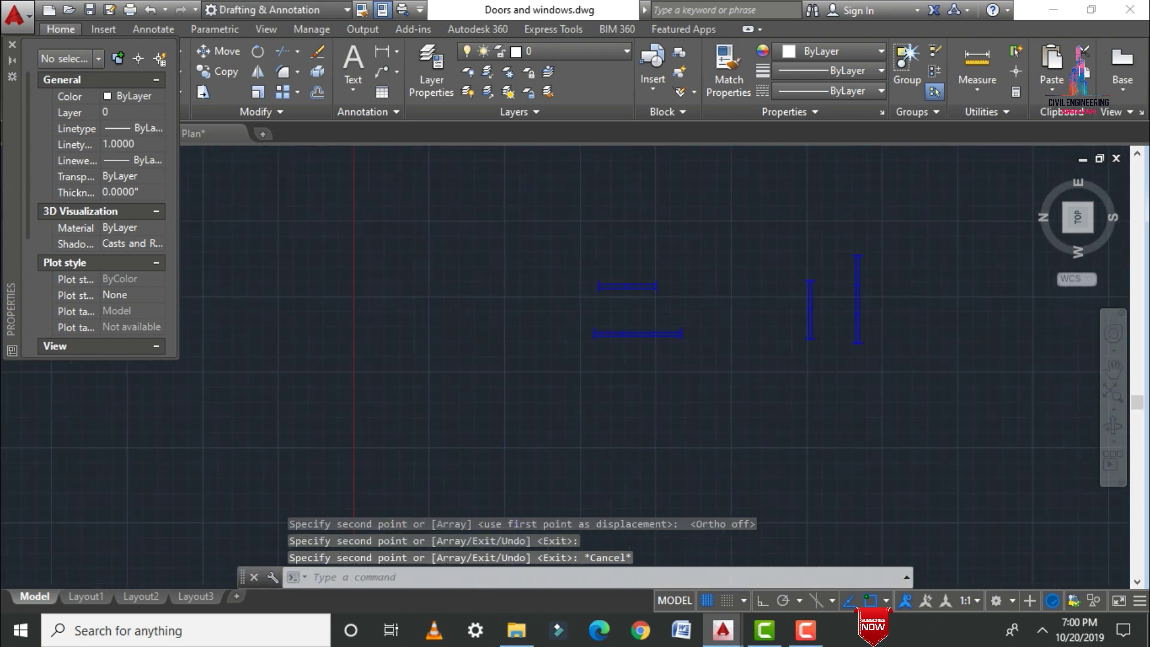
text(co)
key(Return)
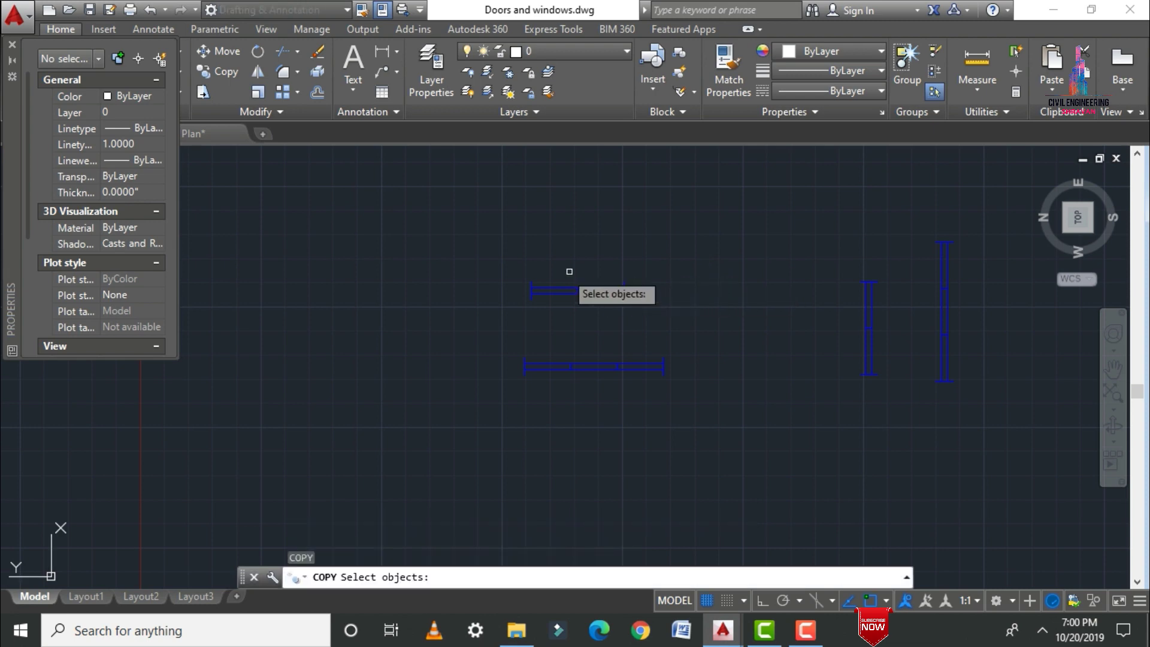
mouse_move(505, 262)
mouse_down()
mouse_move(618, 238)
mouse_move(628, 344)
mouse_up()
drag(488, 339, 485, 336)
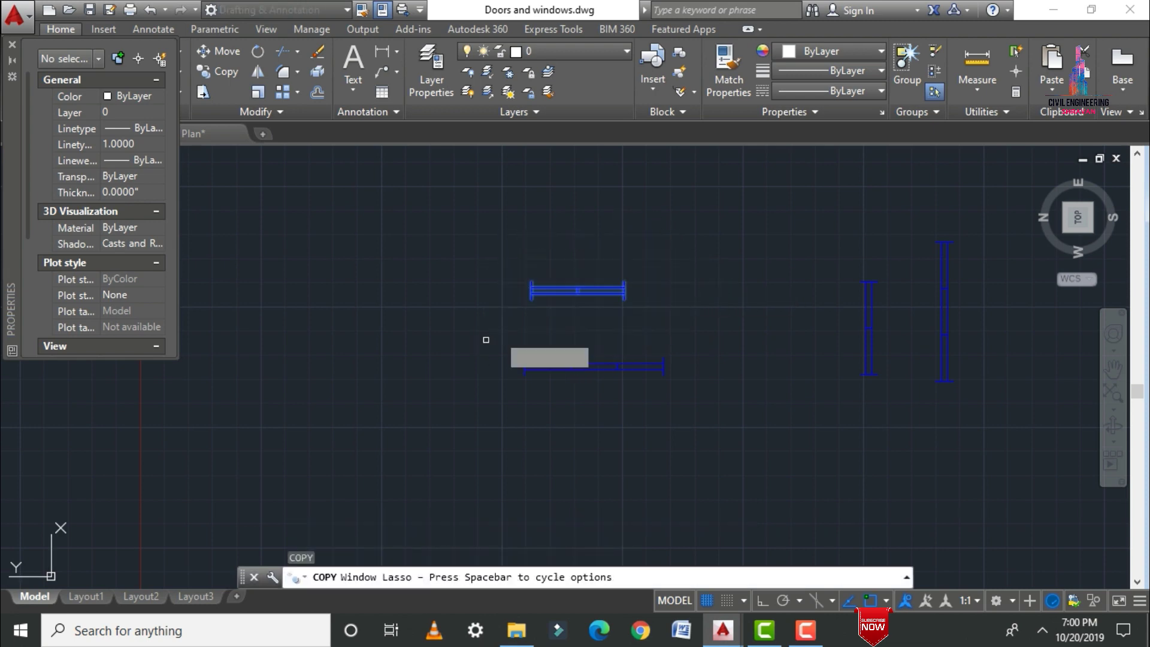
key(Return)
scroll(527, 311, up, 4)
click(526, 264)
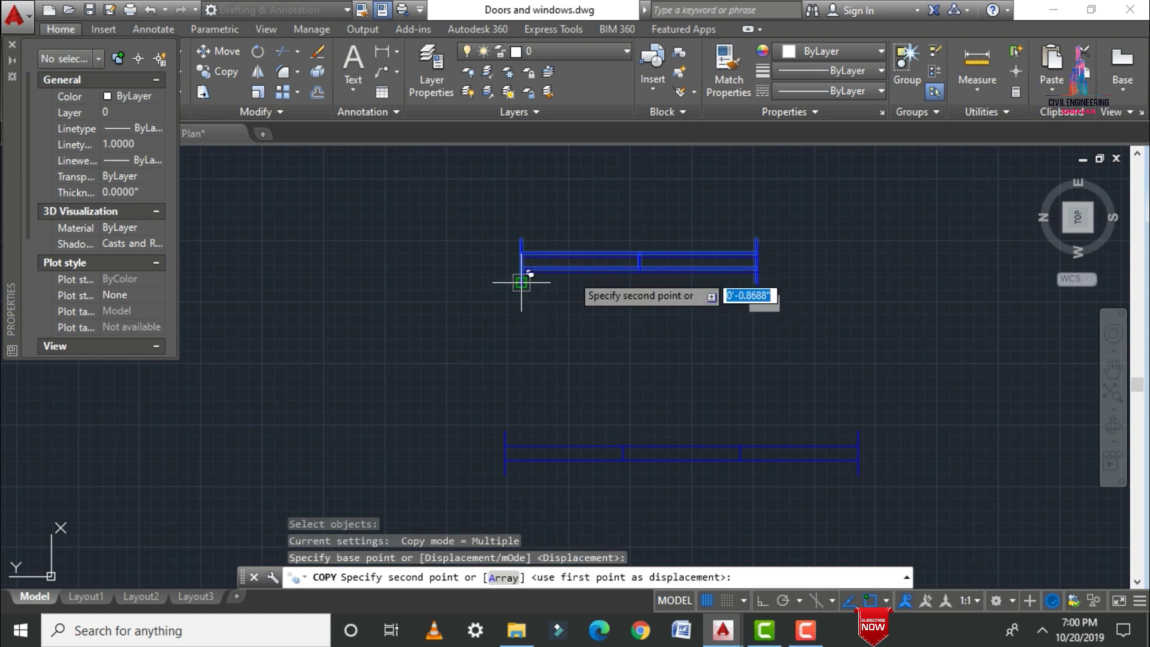
scroll(634, 249, down, 6)
scroll(552, 317, up, 4)
scroll(555, 306, up, 5)
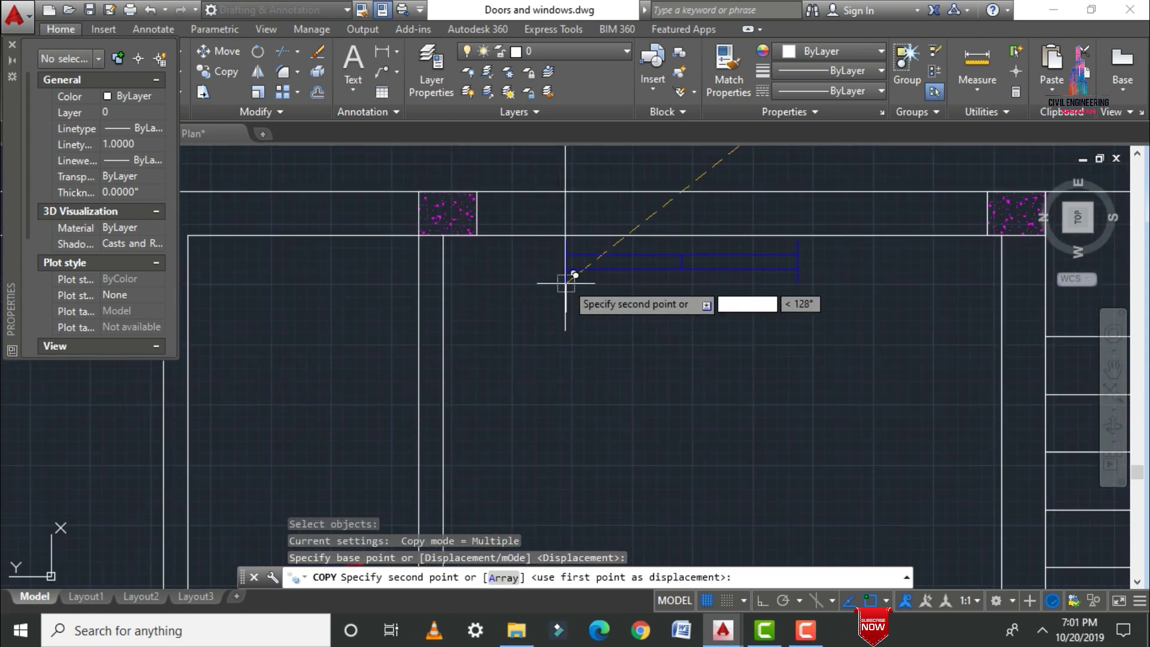
click(569, 230)
scroll(569, 225, down, 6)
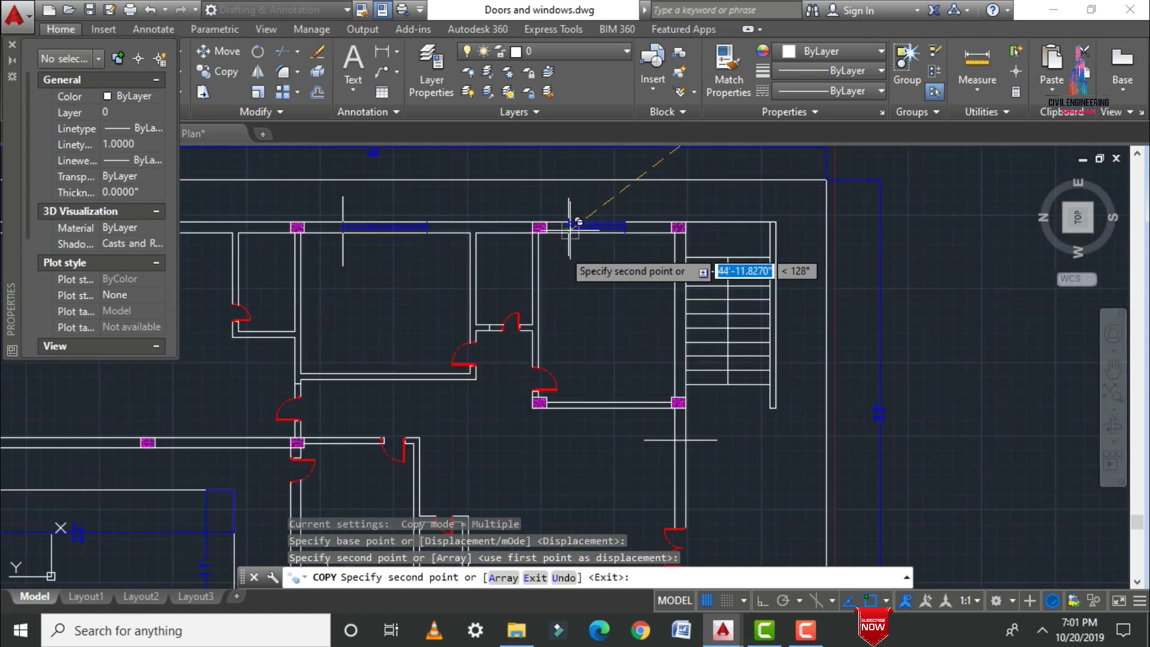
Place two more 4'0" window copies in the lower outer wall, at the marker lines right of its middle and left columns, and end copying
scroll(623, 323, up, 6)
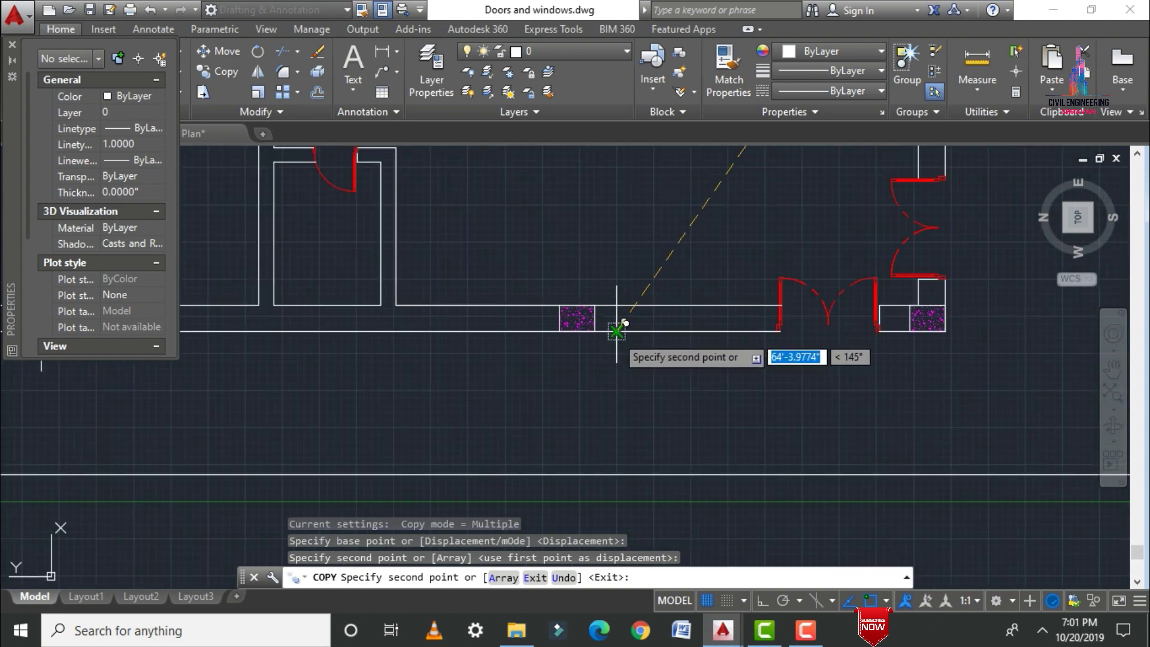
click(616, 329)
scroll(616, 333, down, 5)
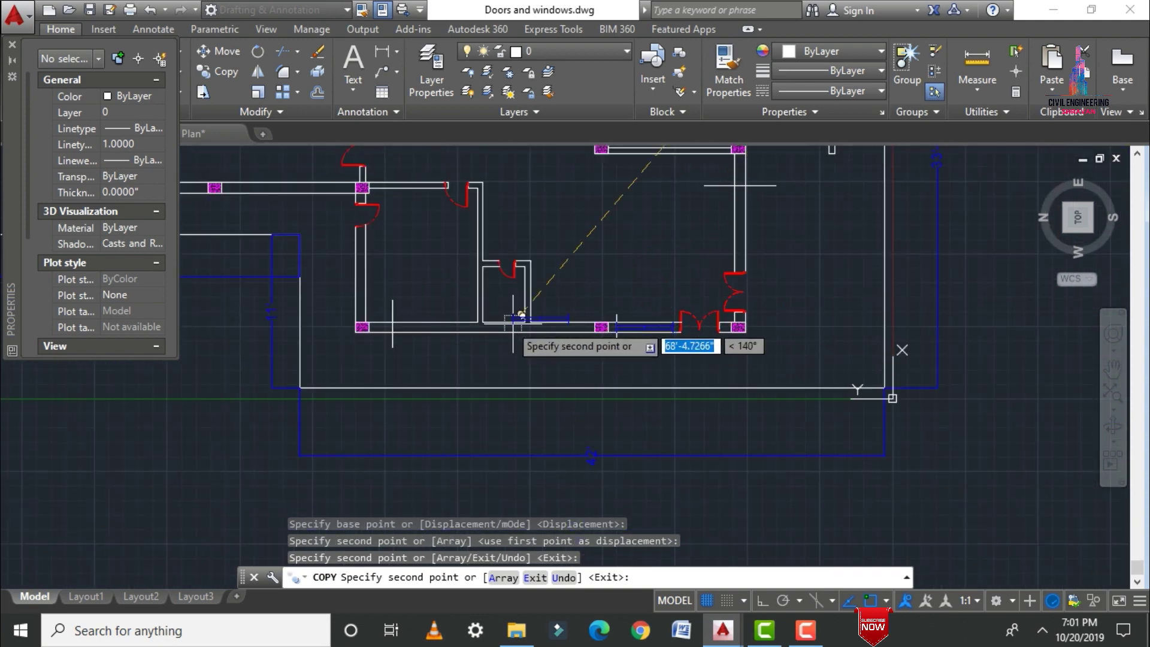
scroll(411, 339, up, 5)
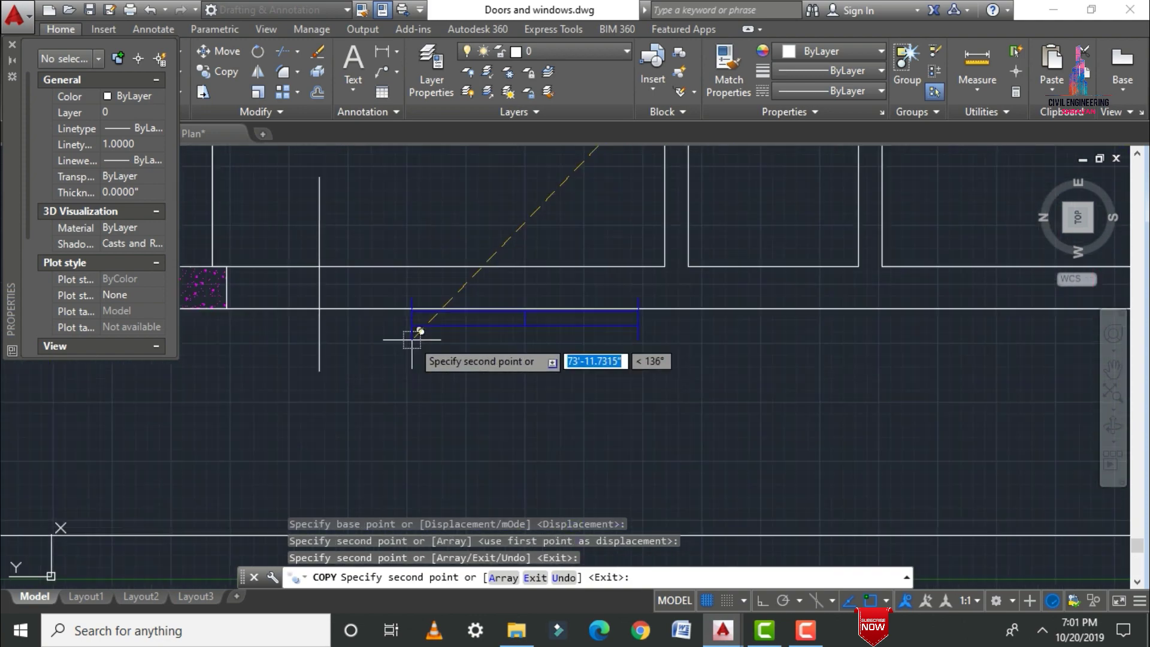
click(319, 308)
scroll(359, 400, down, 6)
key(Escape)
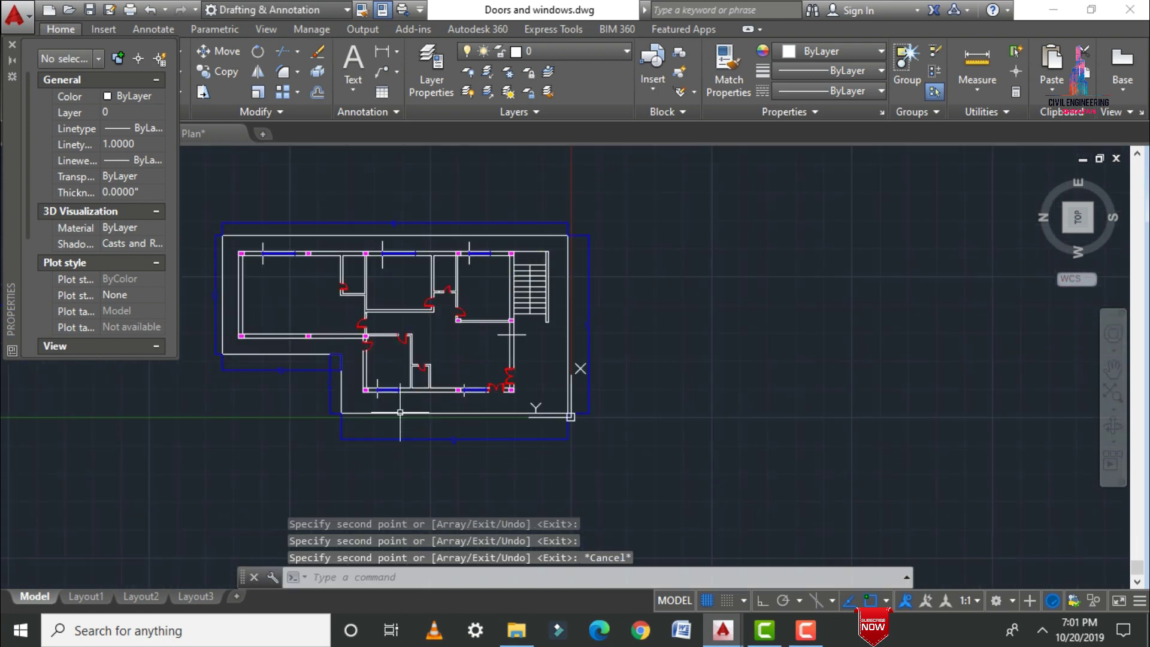
Copy the vertical 4'0" window symbol from its upper right endpoint into the right outer wall at the marker line below the staircase
scroll(493, 416, down, 2)
scroll(652, 263, up, 5)
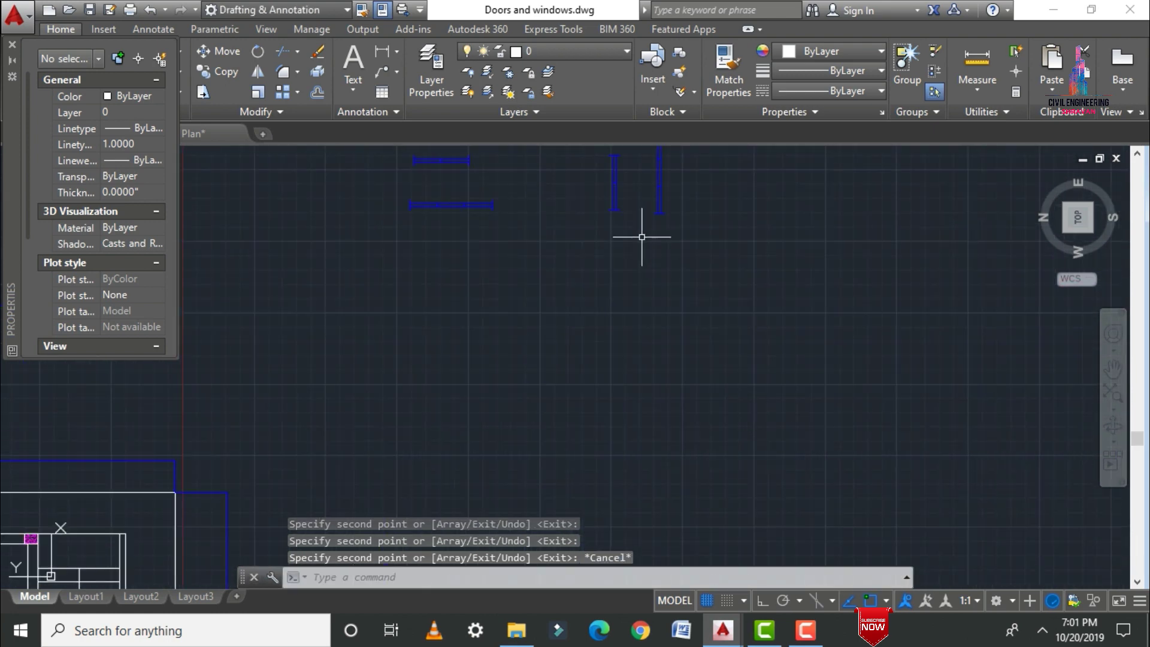
key(Return)
scroll(563, 240, up, 4)
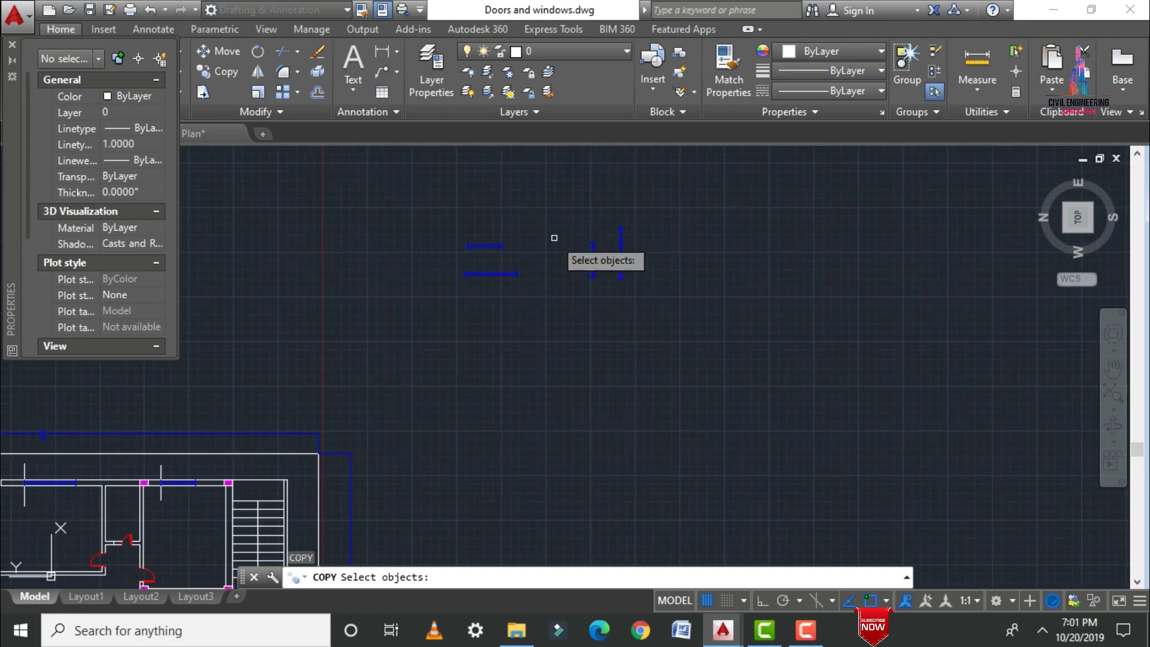
mouse_move(719, 253)
mouse_down()
mouse_move(741, 334)
mouse_move(692, 420)
mouse_move(644, 436)
mouse_up()
key(Return)
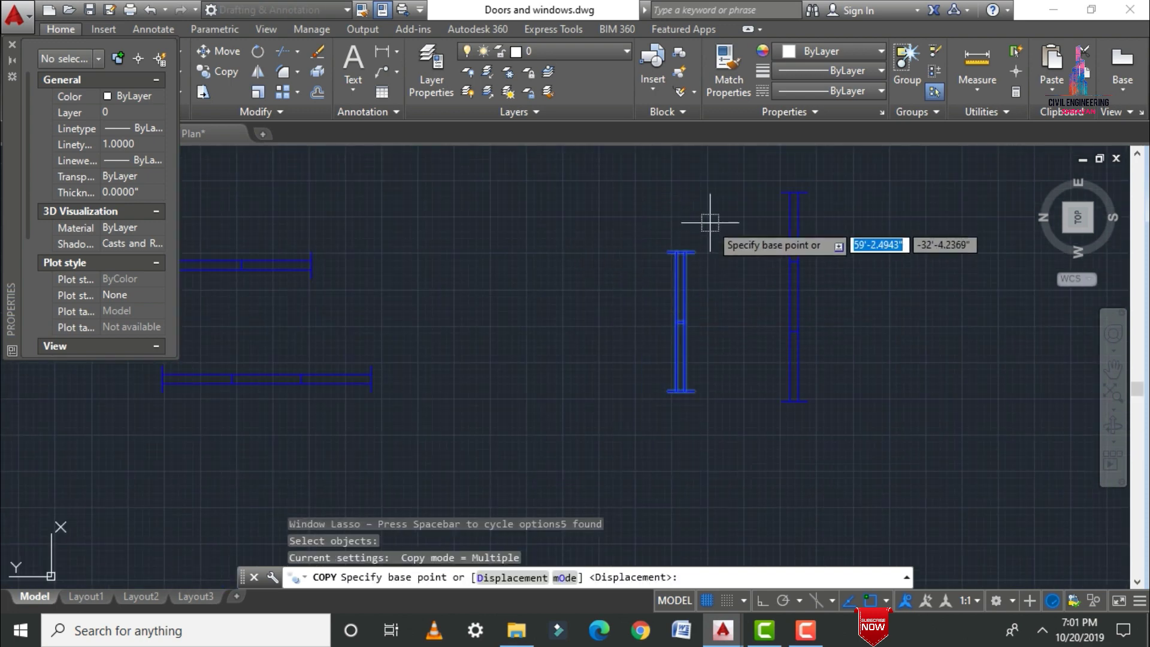
click(700, 247)
scroll(713, 249, down, 5)
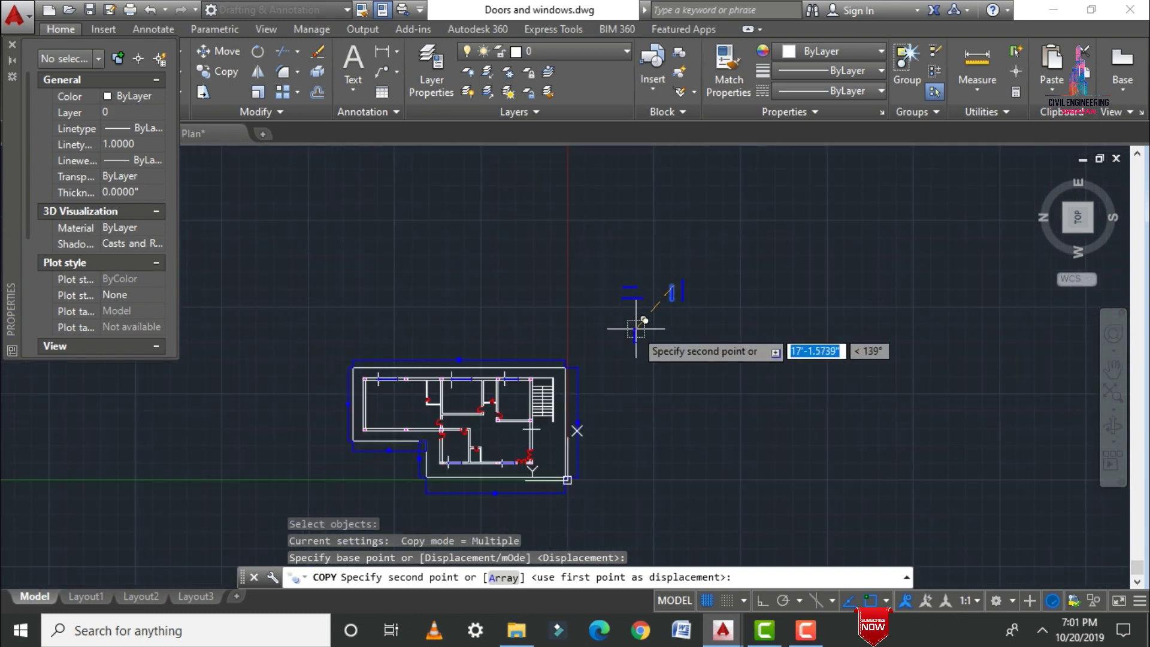
scroll(550, 407, up, 8)
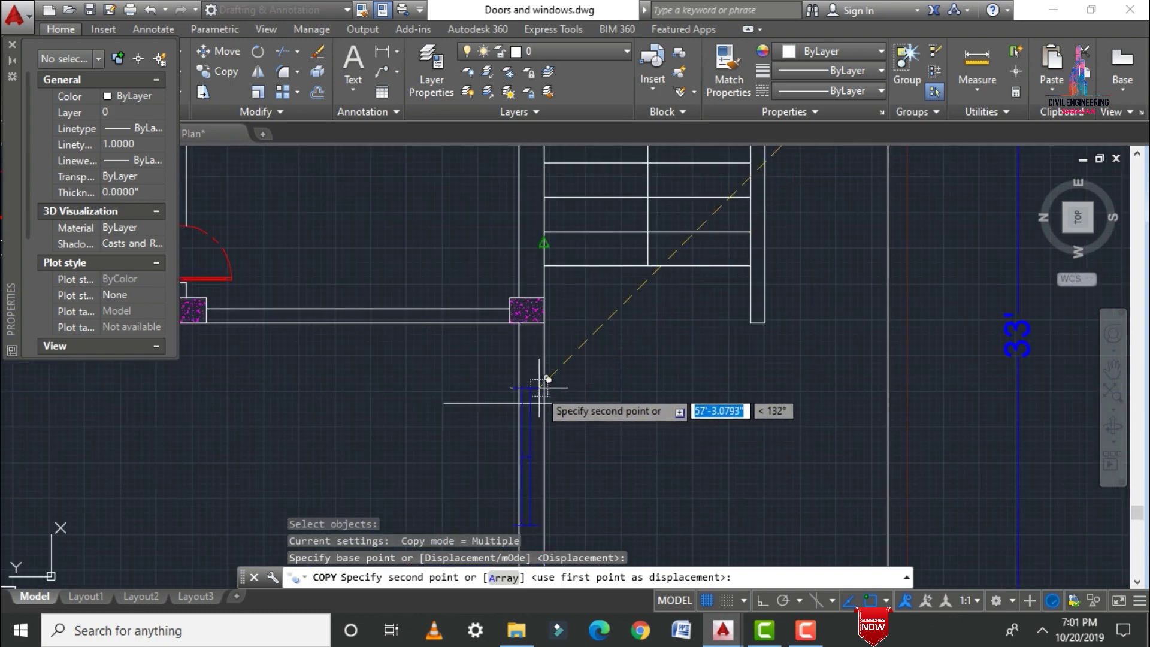
click(587, 335)
key(Escape)
scroll(653, 380, down, 5)
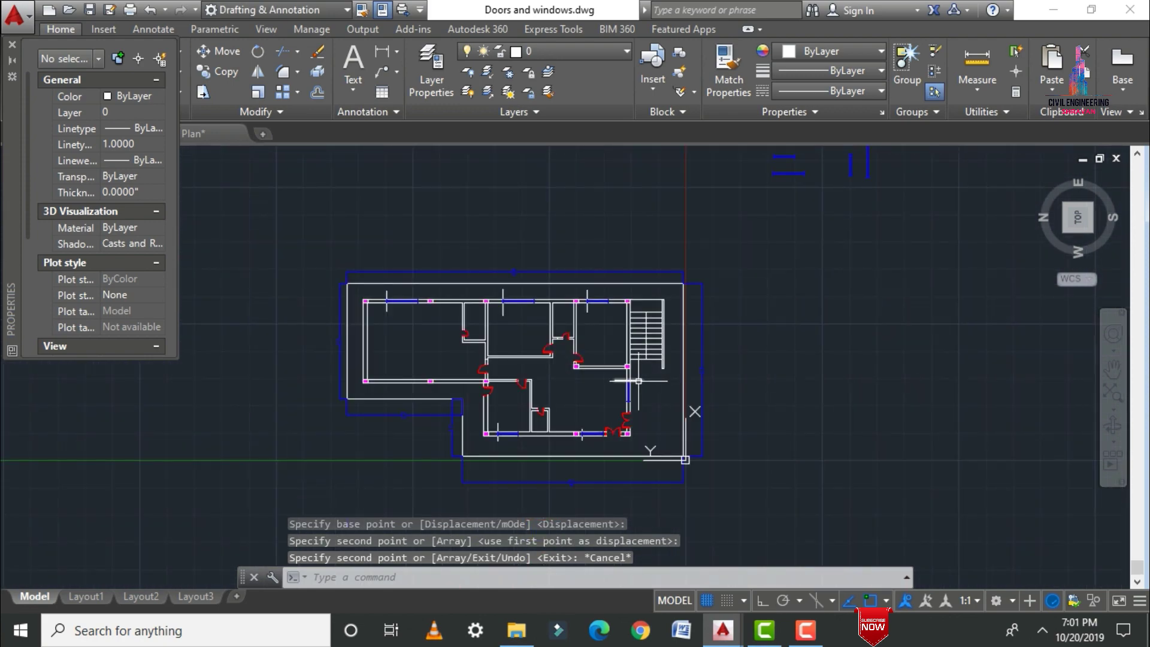
Make Window the current layer
scroll(732, 418, up, 4)
key(Escape)
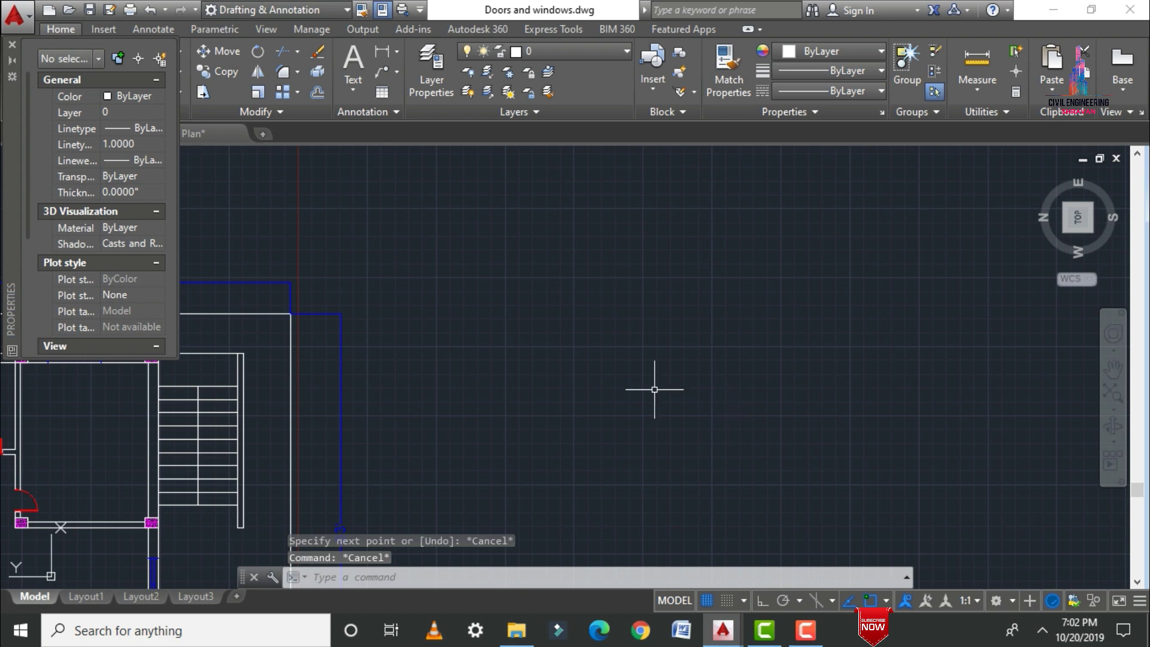
click(553, 52)
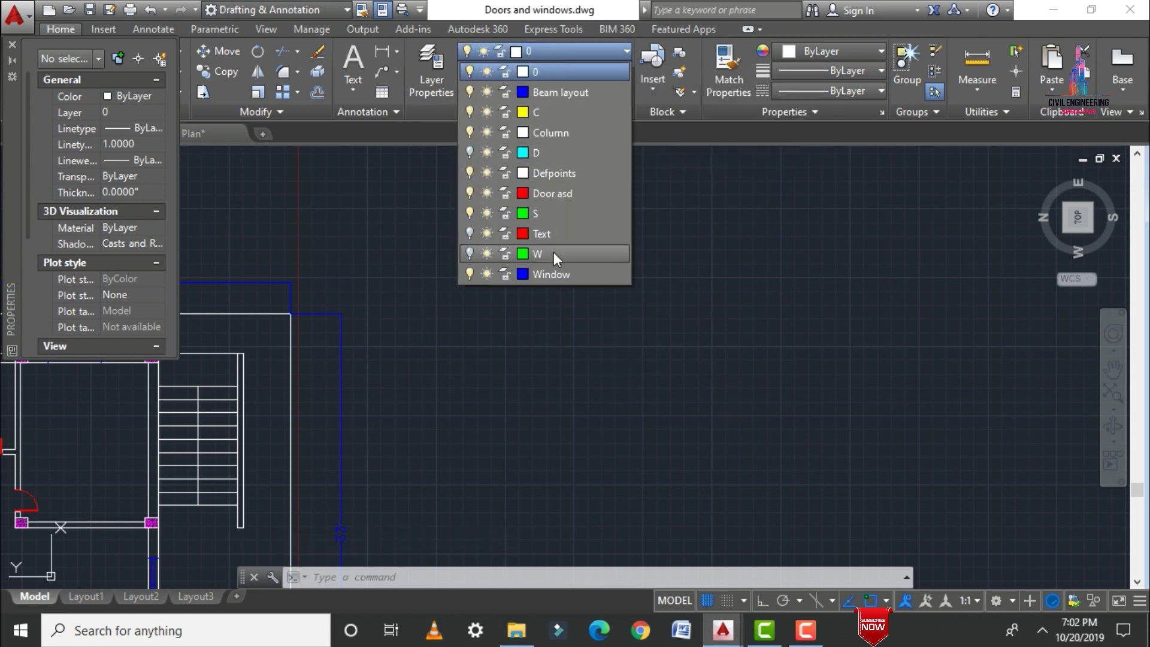
click(552, 273)
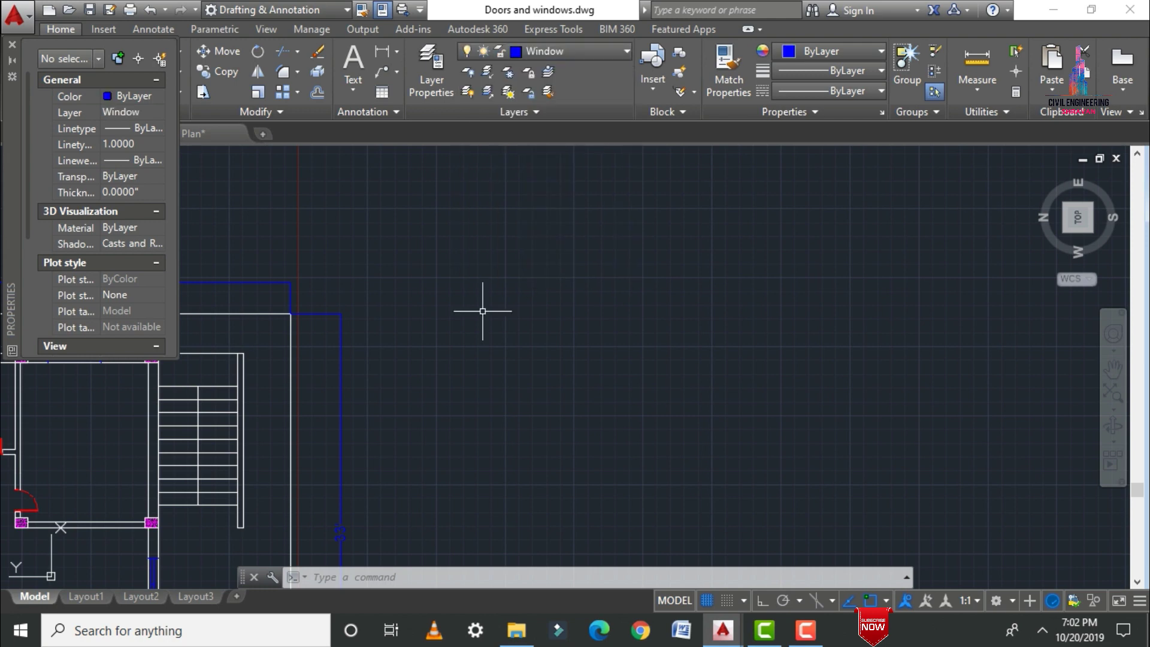
text(l)
key(Return)
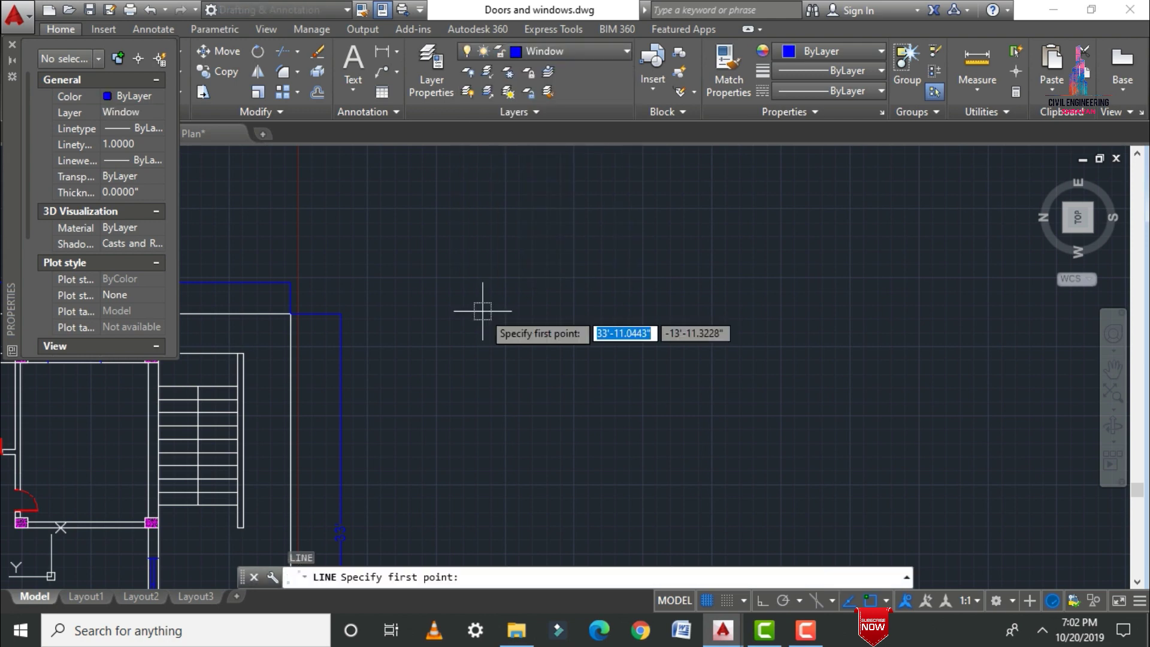
text(7)
key(Escape)
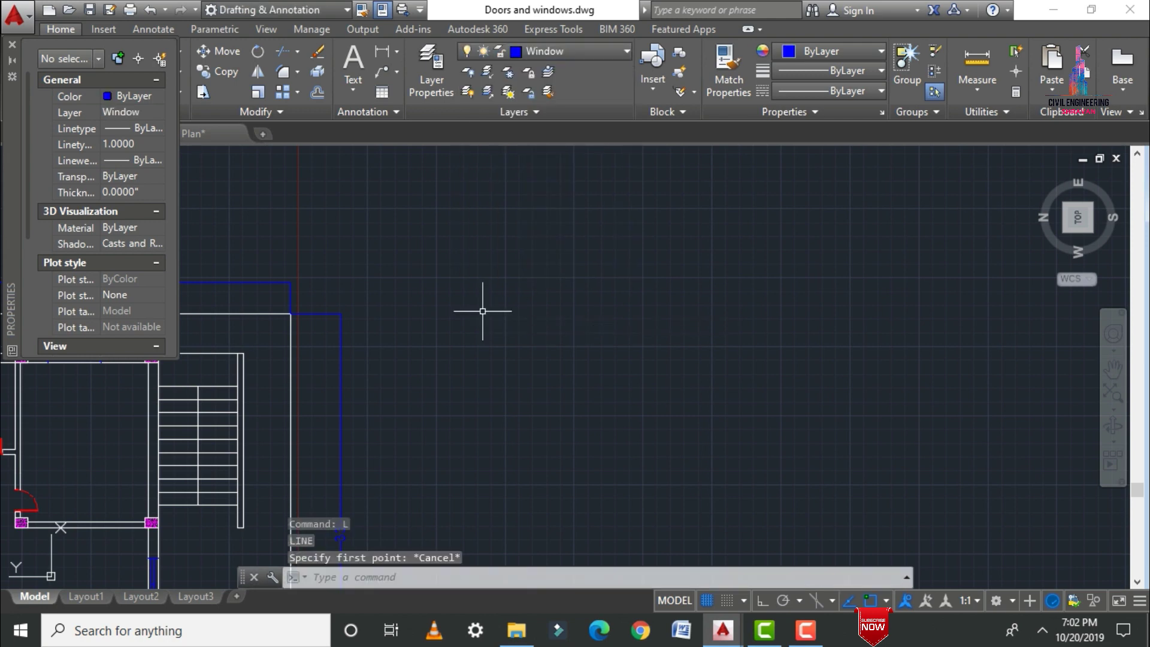
Draw a horizontal 2'0" line in the empty area right of the plan, with Ortho on
key(Return)
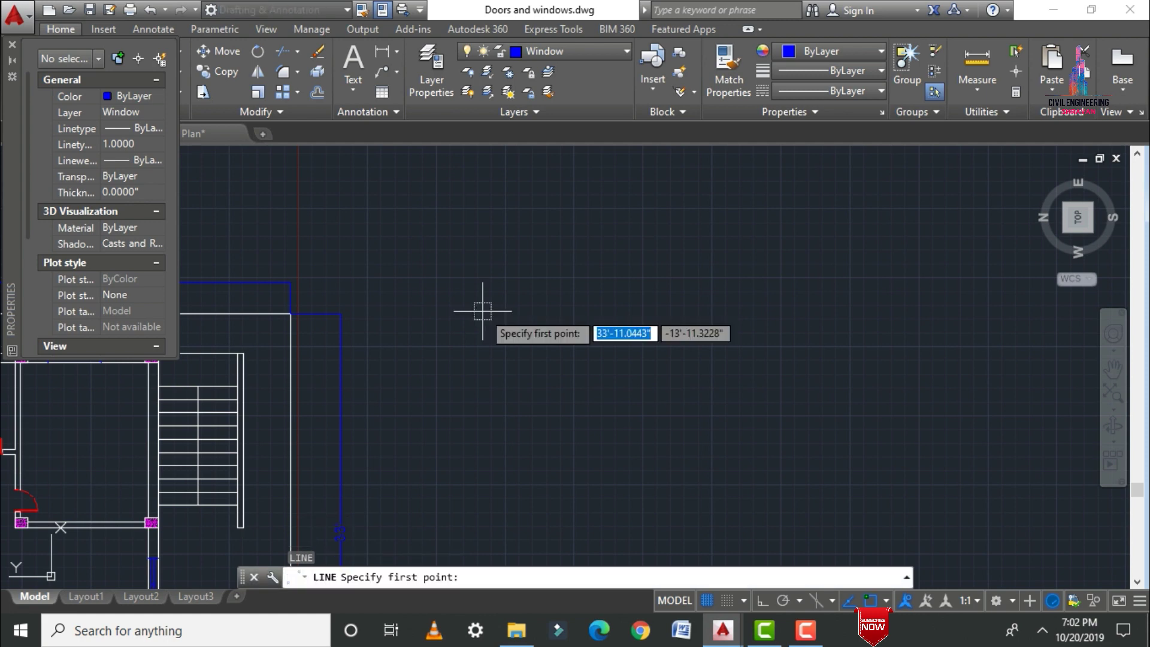
click(482, 311)
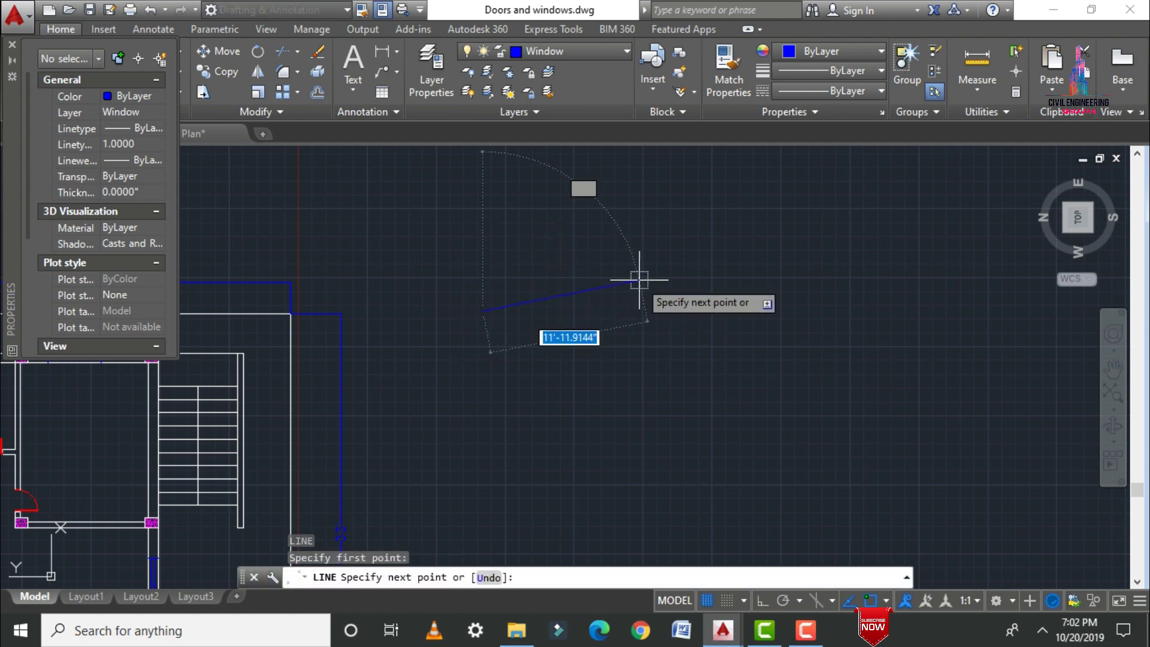
key(F8)
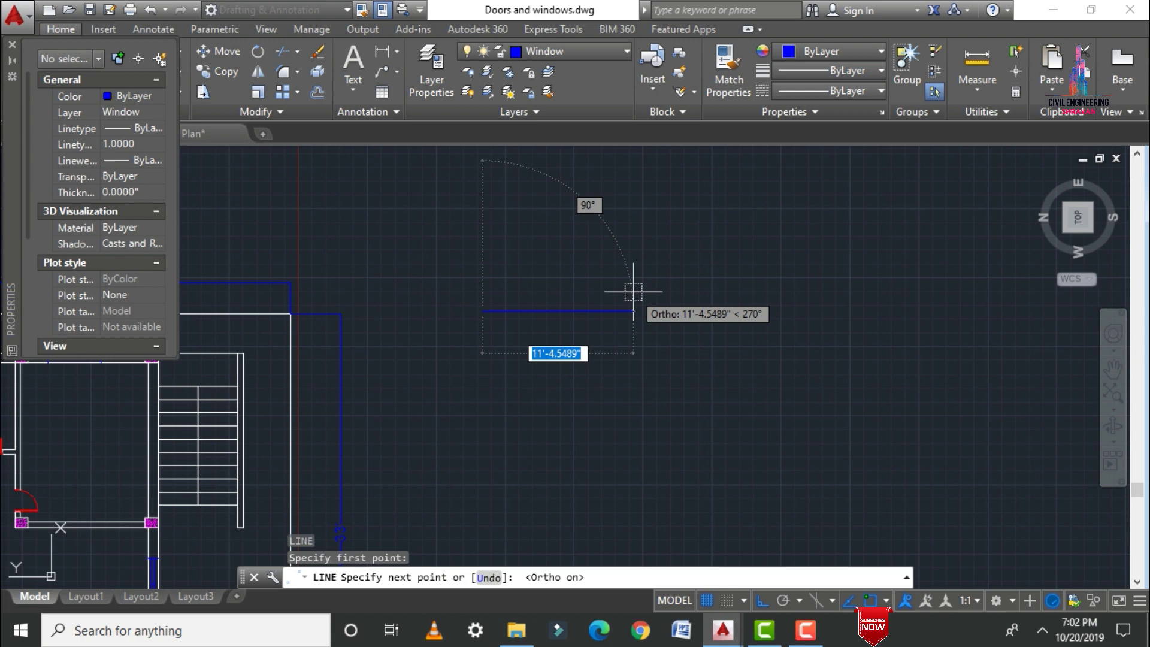
text(2'0)
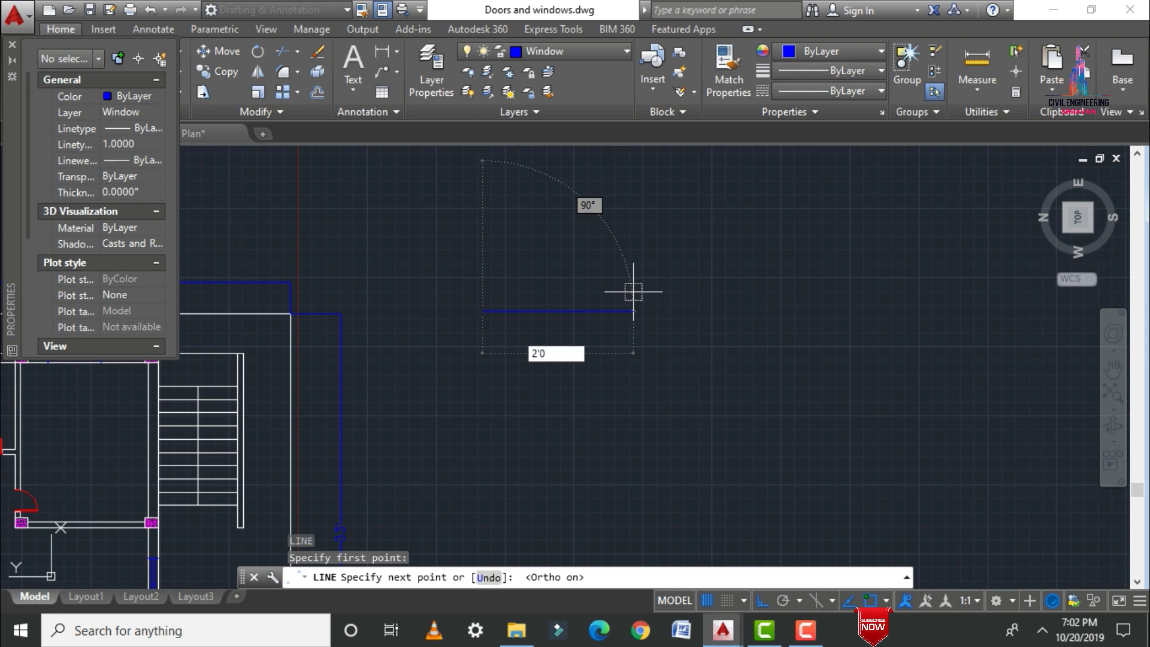
text(")
key(Return)
key(Escape)
Offset the 2'0" line upward three times at 3" spacing to get four parallel lines
text(o)
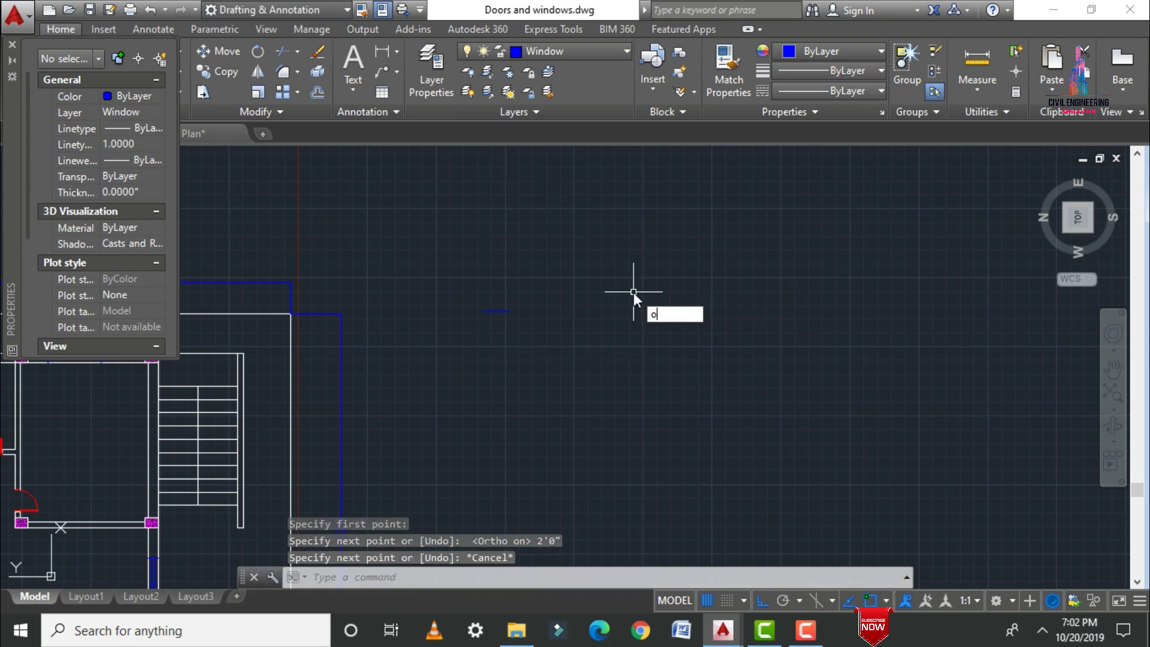
key(Return)
text(2")
key(Return)
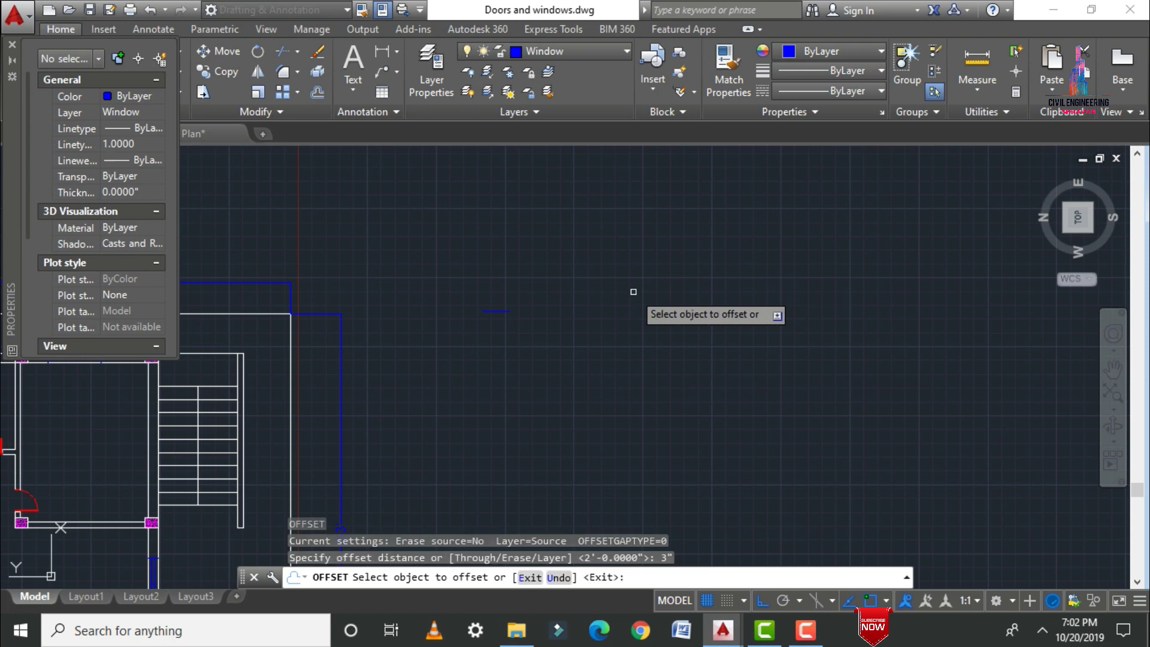
scroll(498, 317, up, 3)
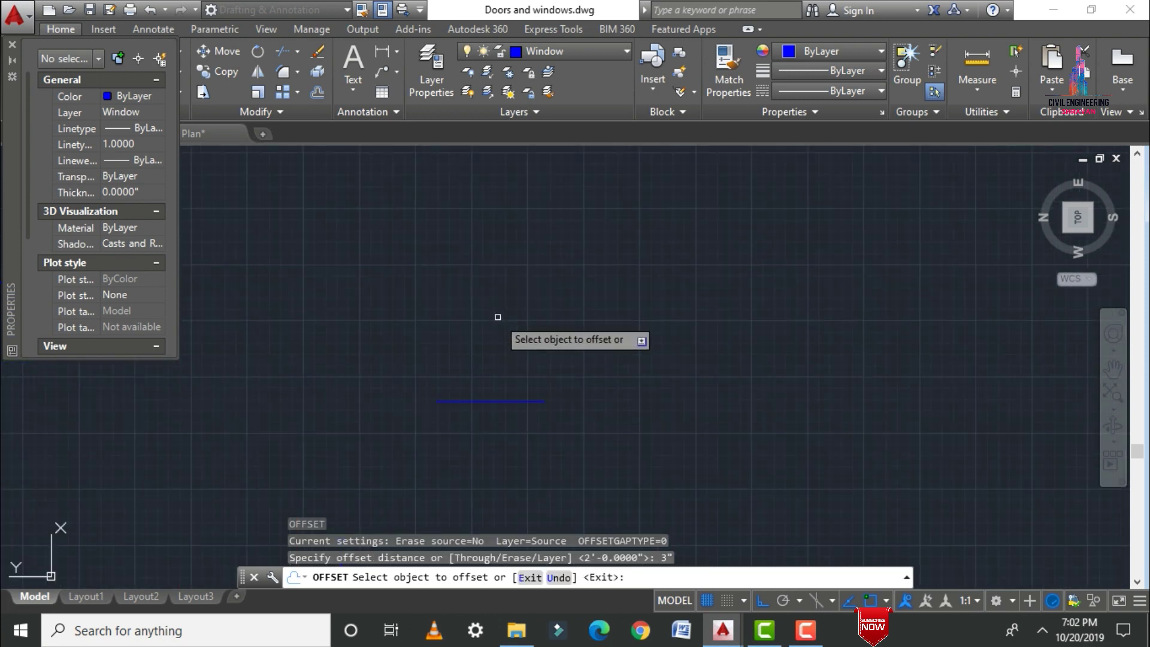
click(482, 401)
click(473, 326)
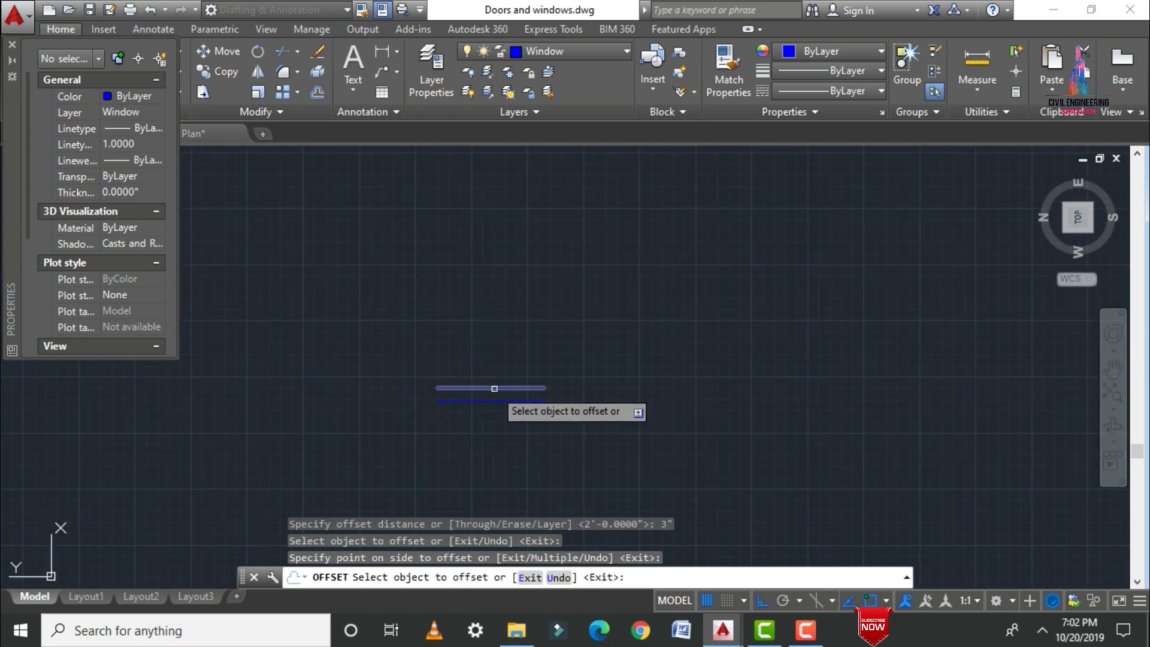
click(494, 388)
click(489, 335)
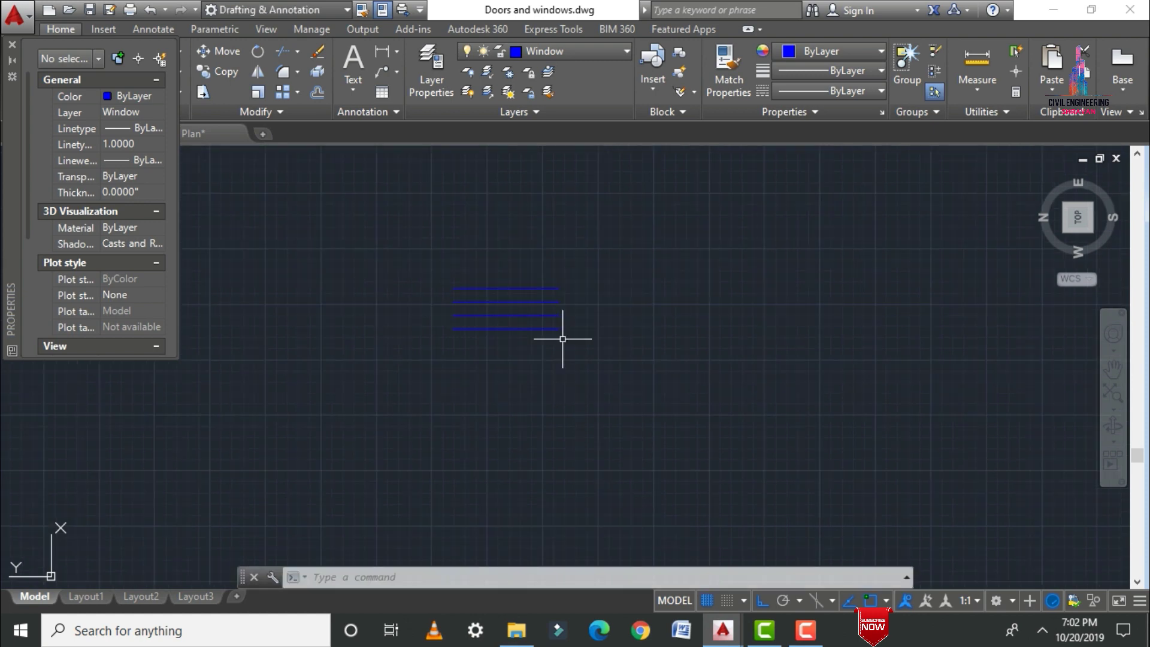
Close both ends of the four parallel lines with vertical lines from the uppermost to the lowest line
key(Return)
scroll(551, 311, up, 5)
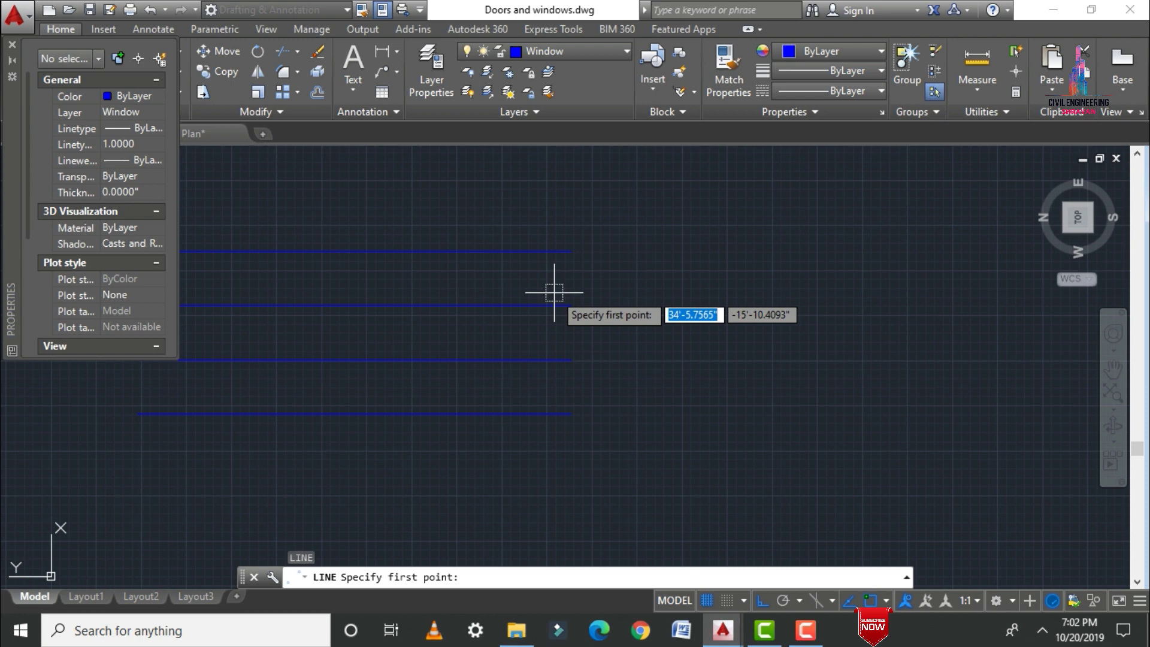
click(570, 251)
click(570, 413)
scroll(599, 377, down, 2)
key(Escape)
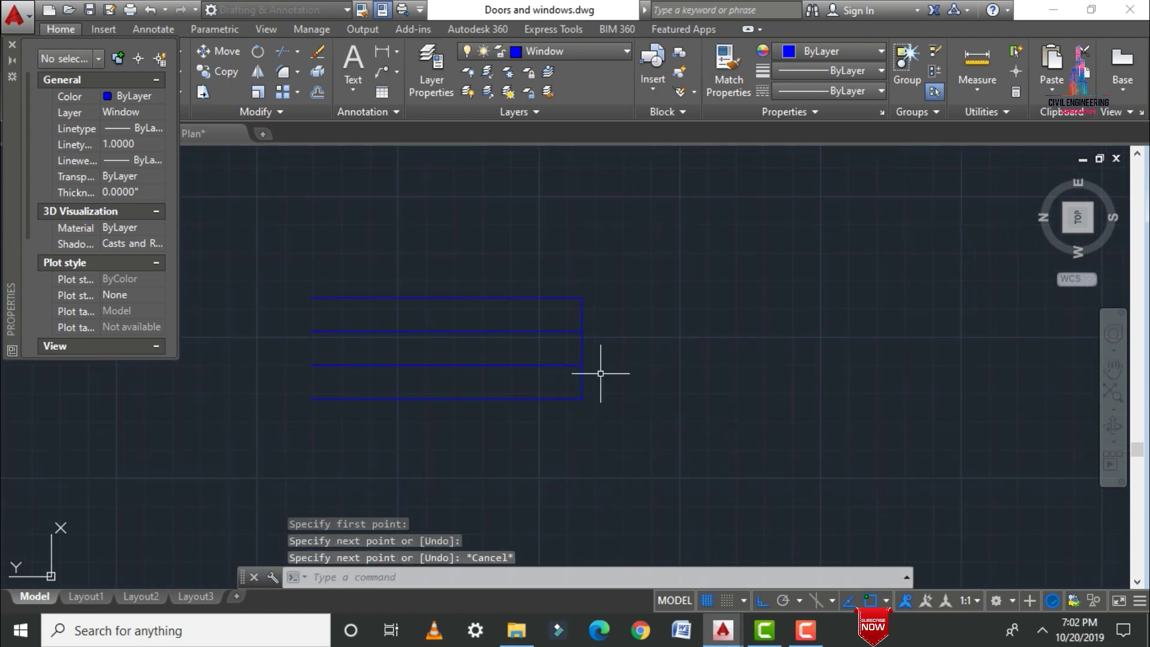
key(space)
key(Escape)
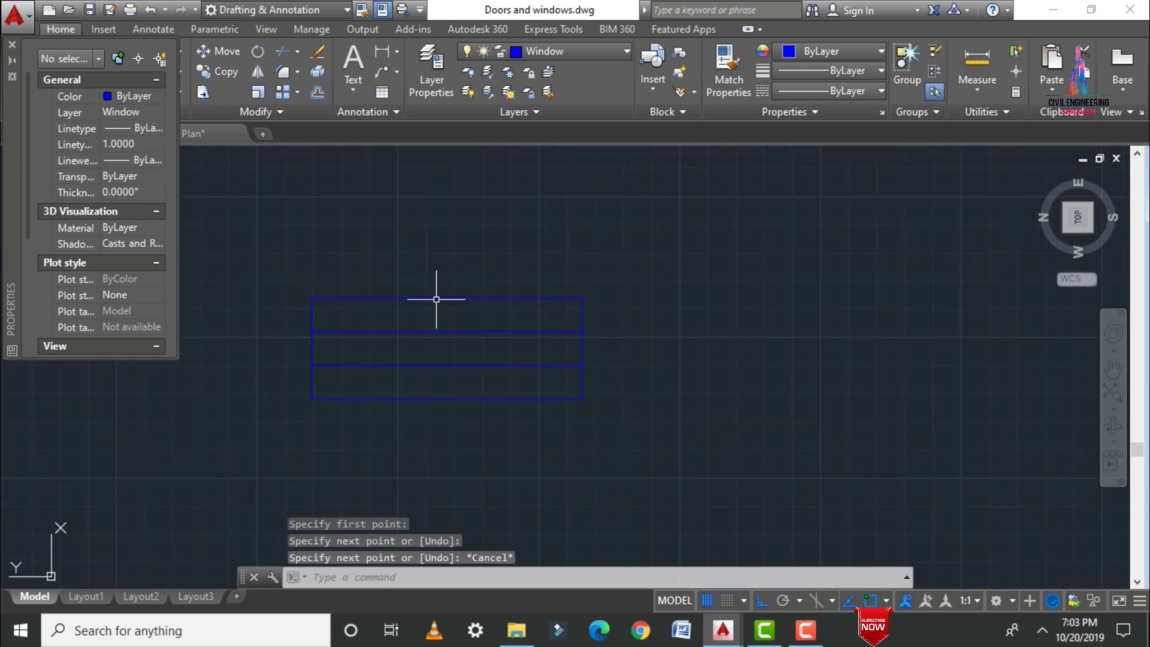
Delete the uppermost and lowest horizontal lines of the 2'0" symbol
click(438, 298)
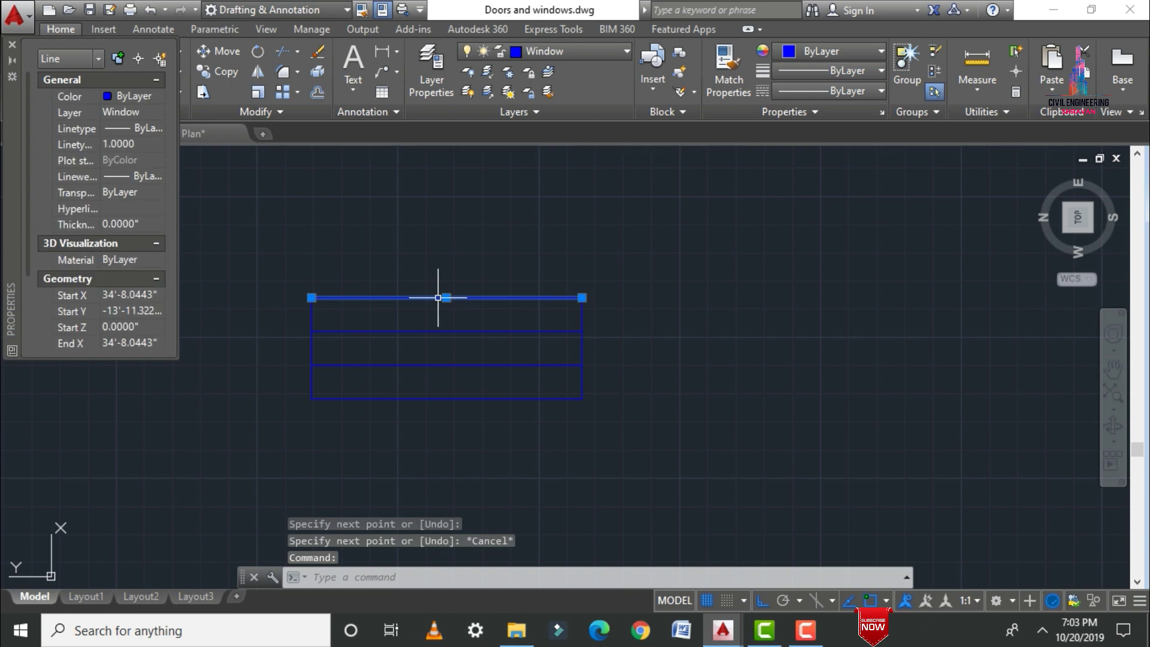
click(431, 399)
key(Delete)
scroll(629, 252, down, 3)
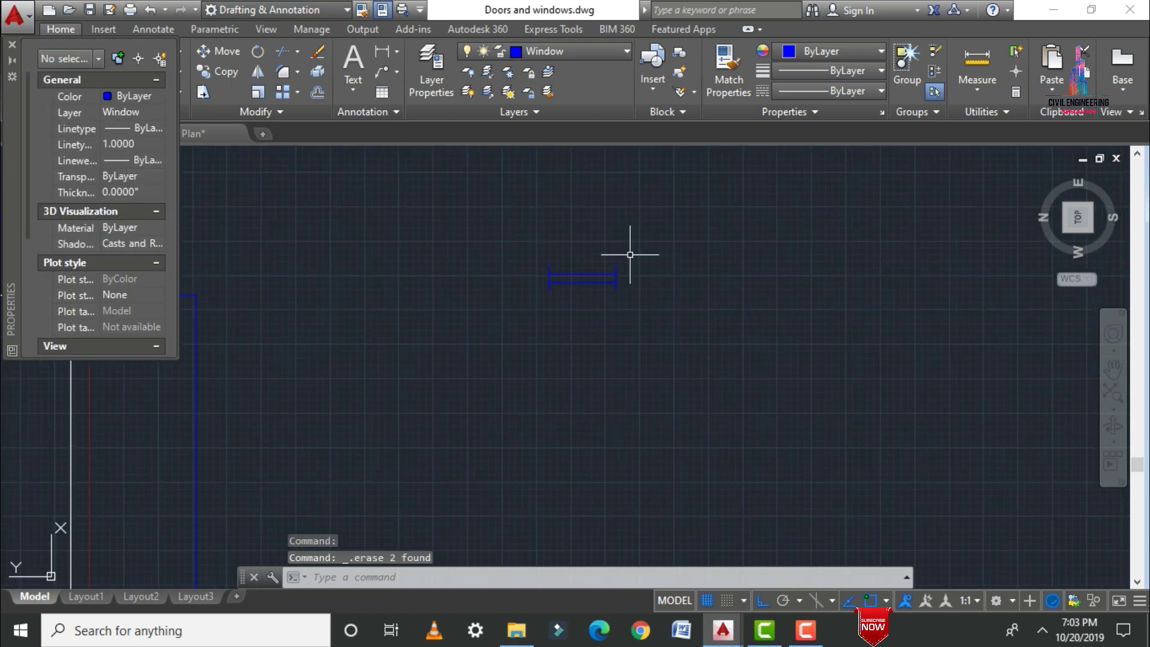
Draw a vertical marker line crossing the upper outer wall of the small room just left of the third column
scroll(609, 255, up, 4)
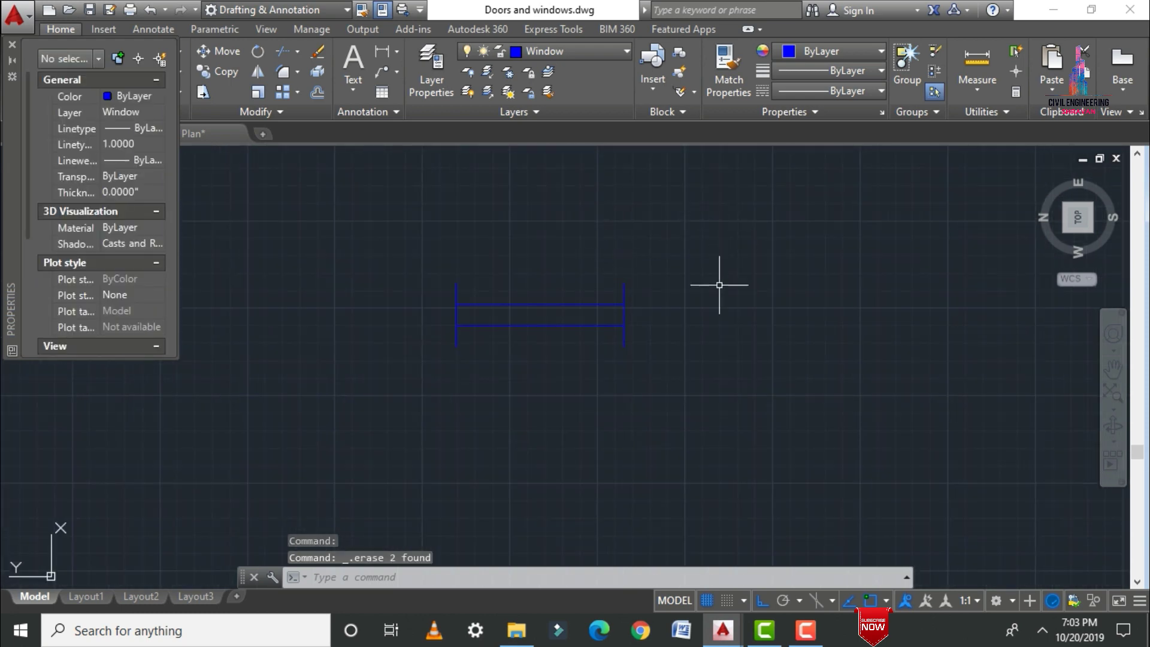
scroll(720, 285, down, 5)
scroll(816, 319, down, 2)
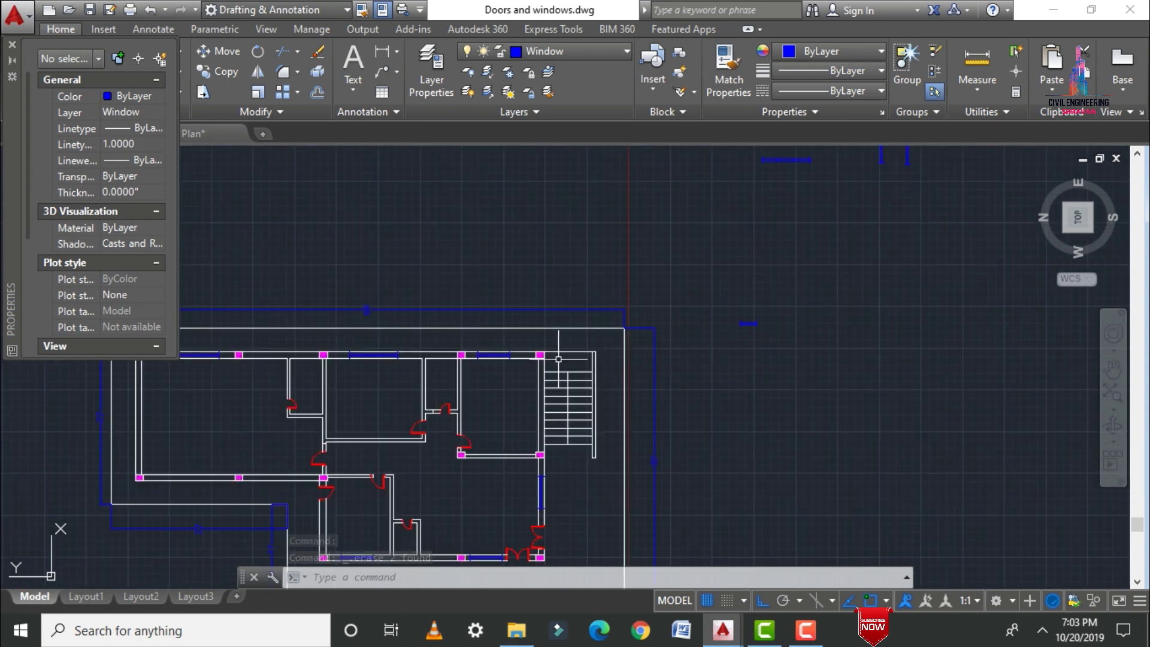
scroll(343, 356, up, 7)
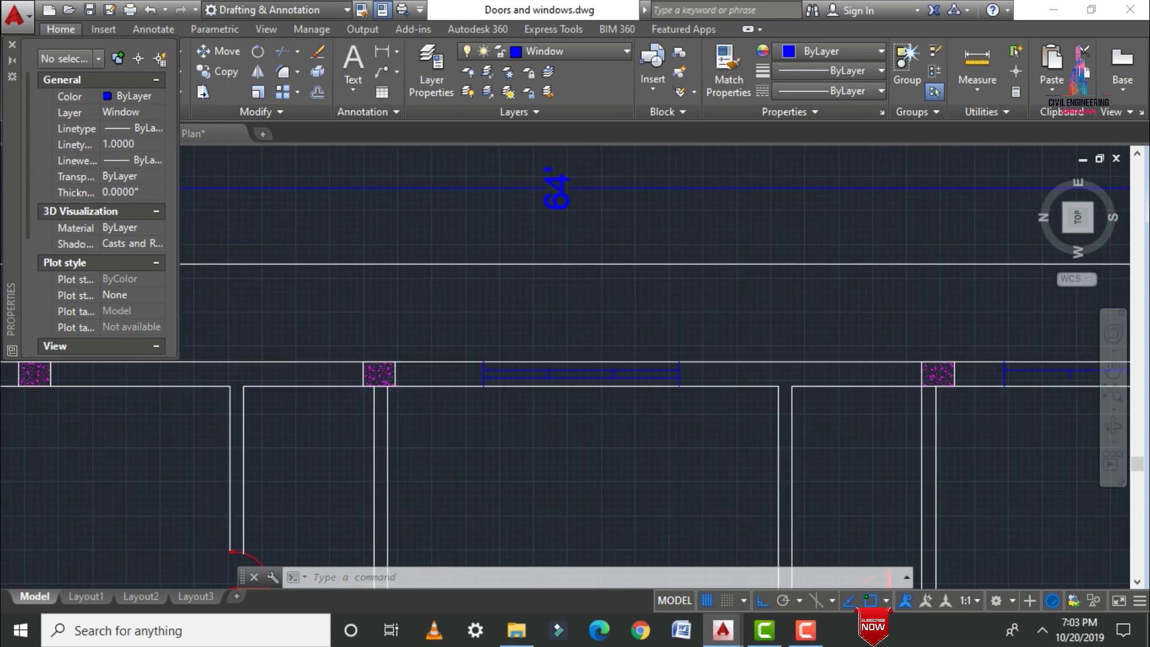
text(l)
key(Return)
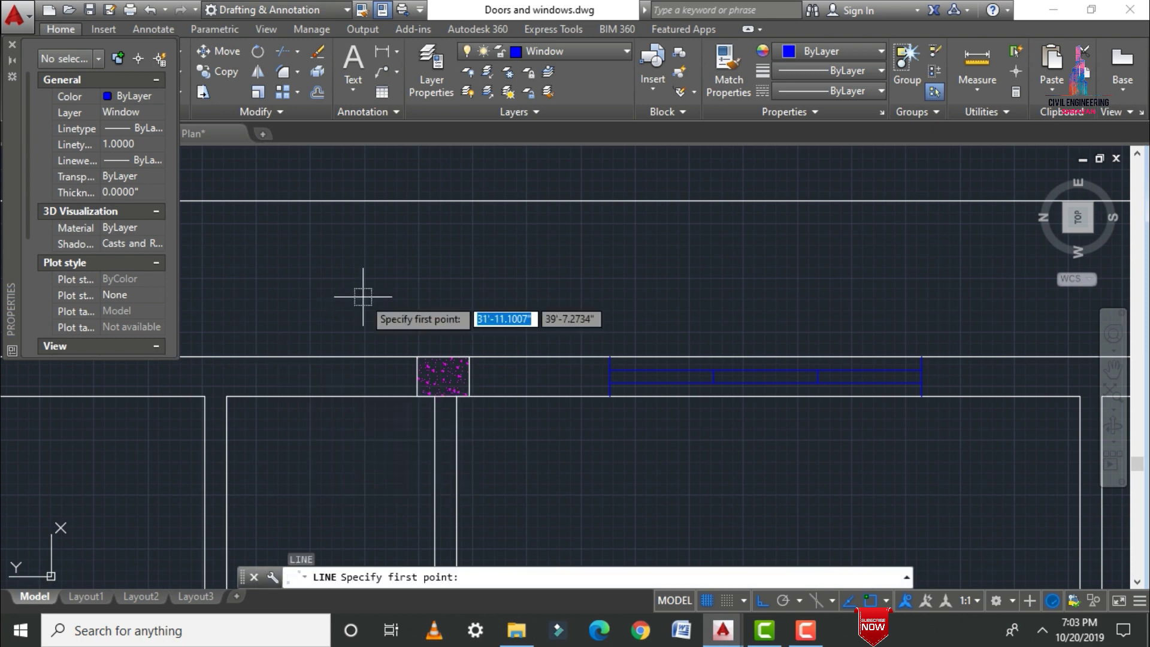
scroll(350, 299, down, 2)
click(305, 300)
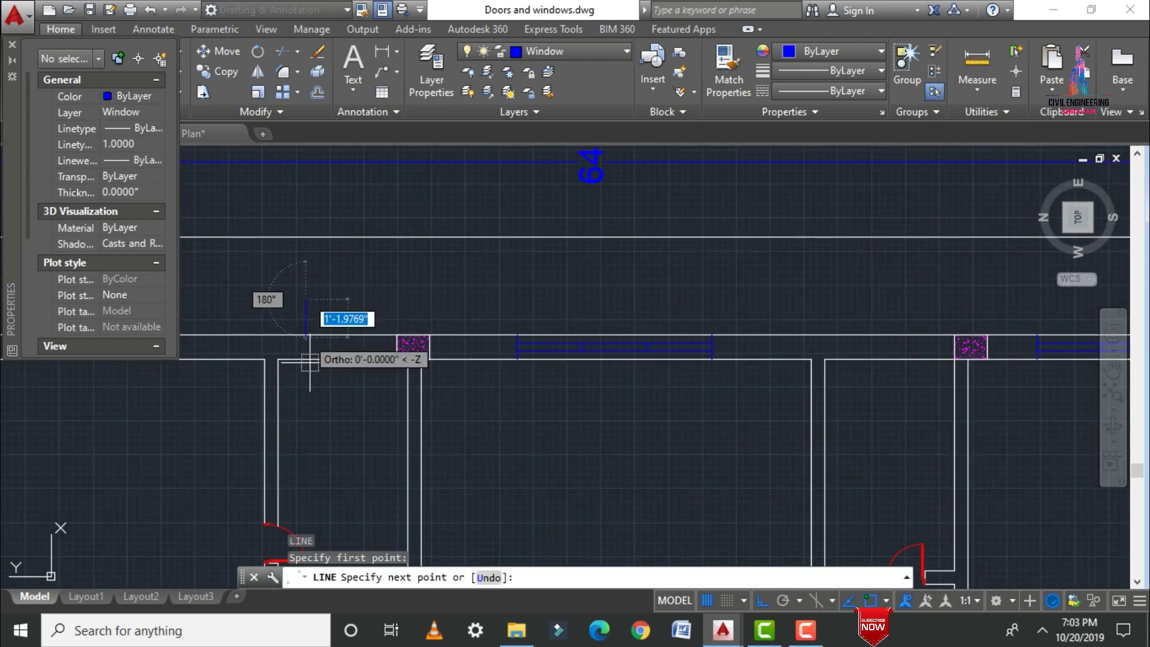
click(306, 396)
key(Escape)
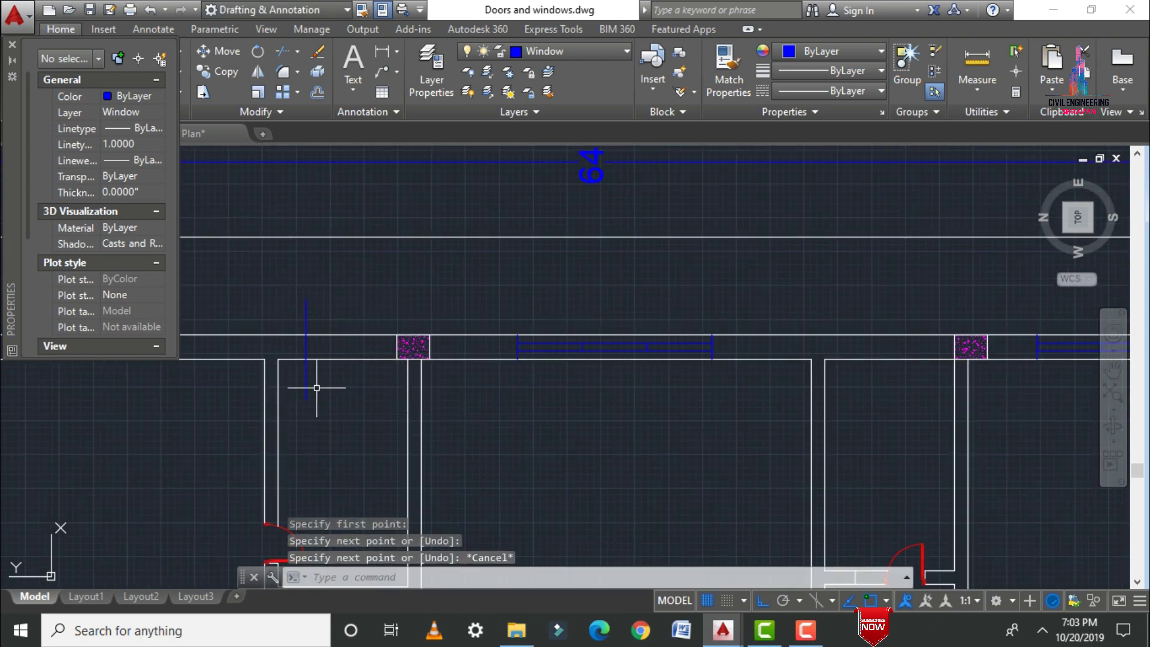
Draw a vertical marker line crossing the upper outer wall of the small room just left of the fourth column
key(Return)
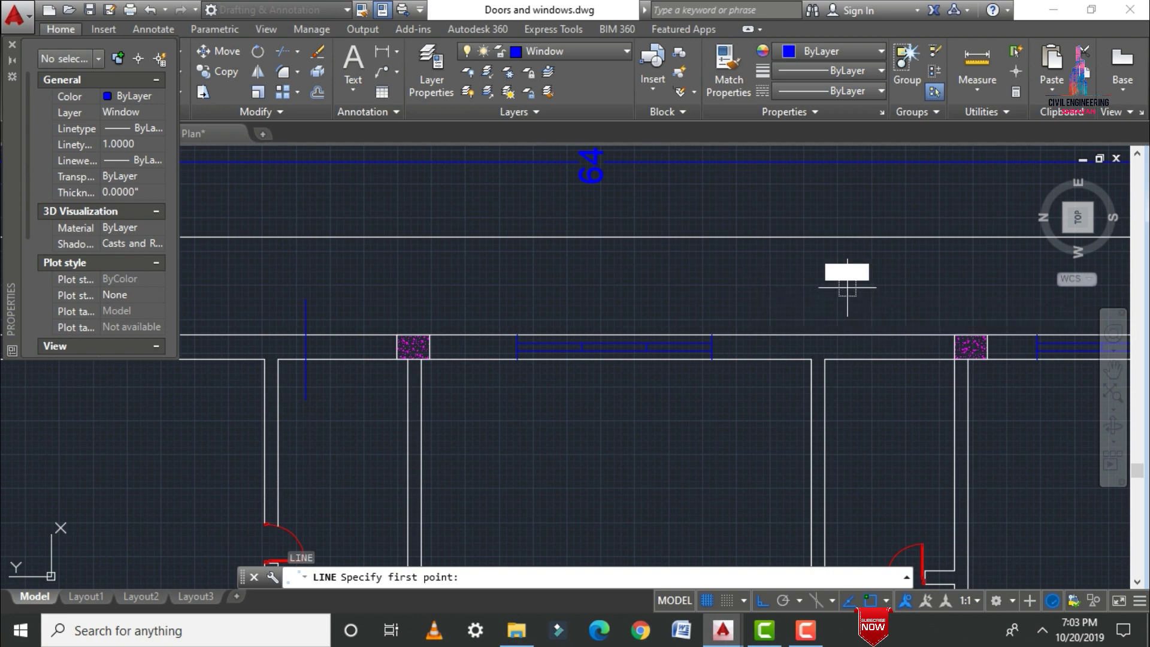
click(846, 287)
key(Escape)
Draw a vertical marker line crossing the lower outer wall near the left side of its small room
scroll(813, 271, down, 10)
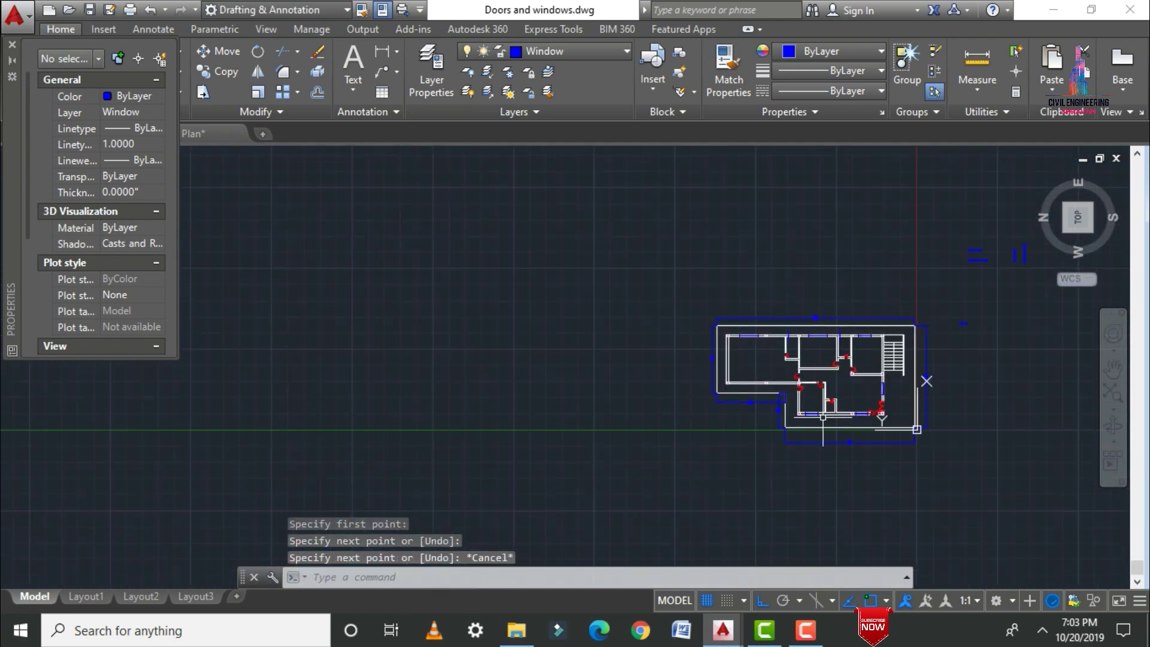
scroll(822, 419, up, 10)
key(Return)
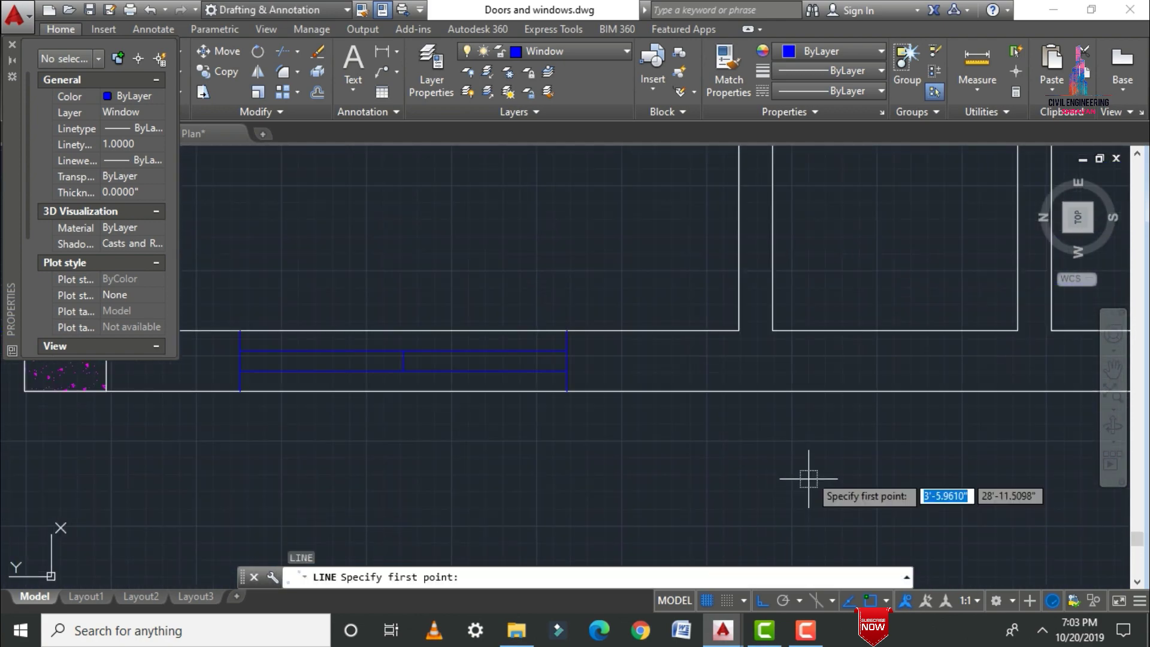
click(801, 278)
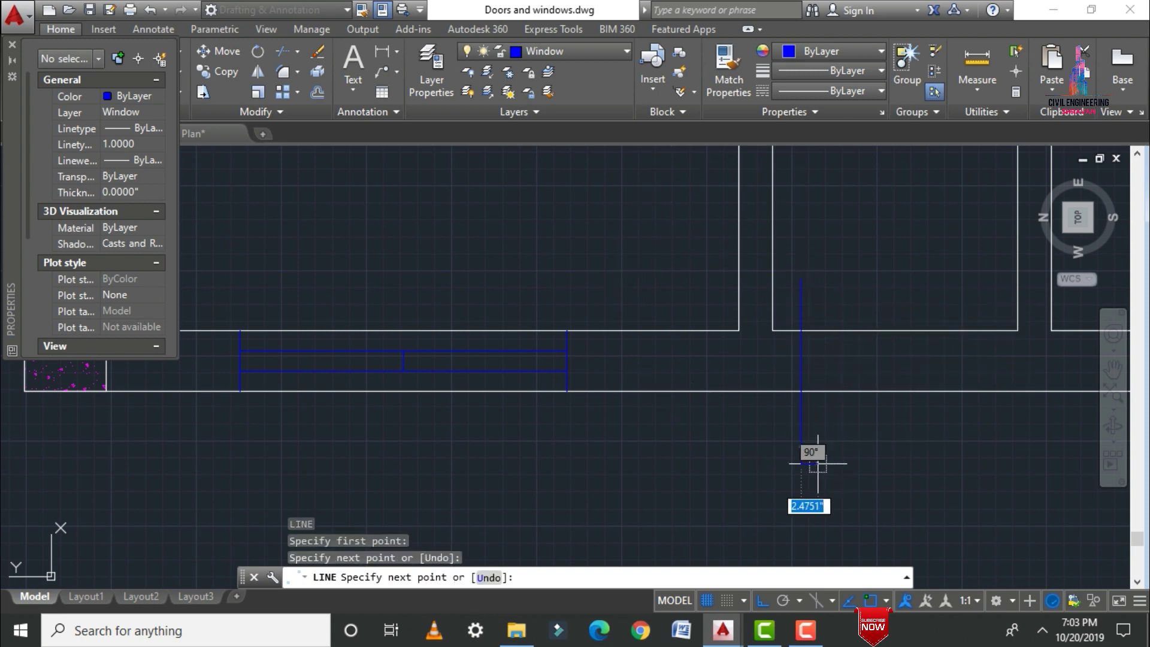
scroll(809, 457, down, 4)
key(Escape)
Copy the 2'0" symbol by its lower-left endpoint to the marker in the upper outer wall left of the fourth column, with Ortho off
scroll(695, 473, down, 5)
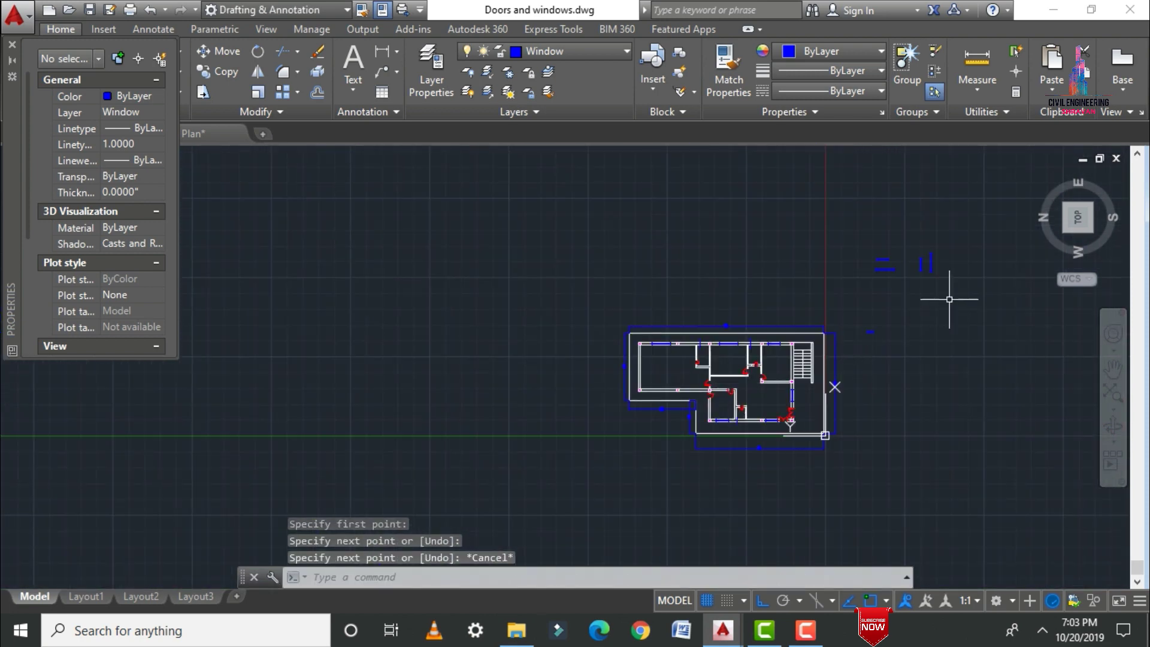
scroll(859, 333, up, 8)
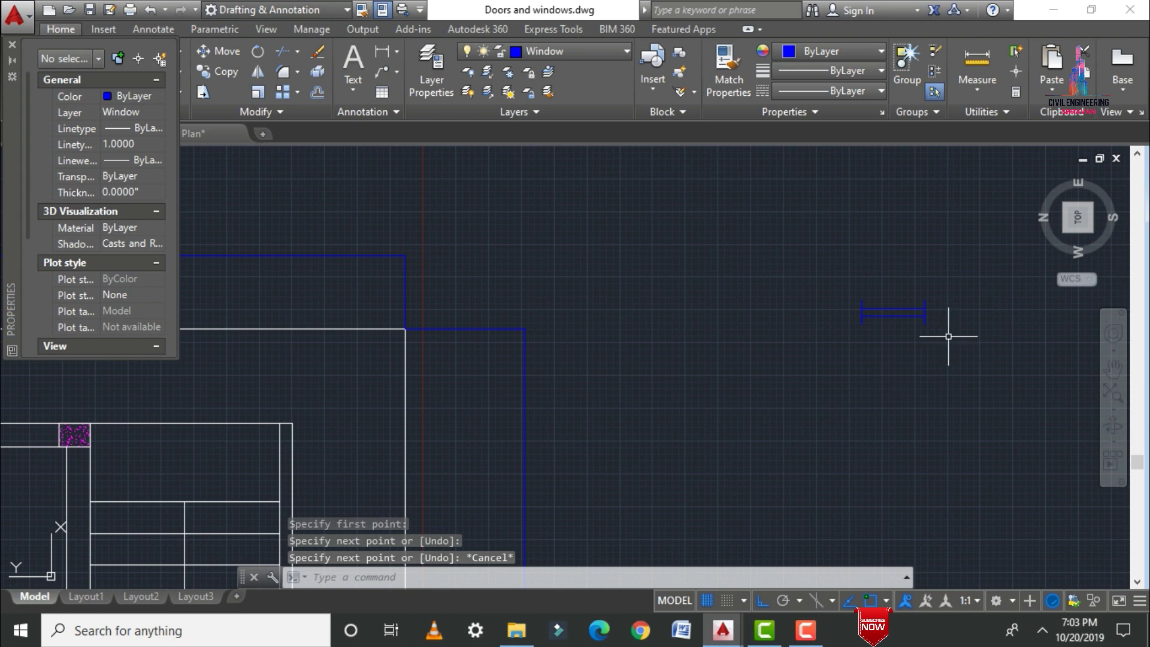
text(co)
key(Return)
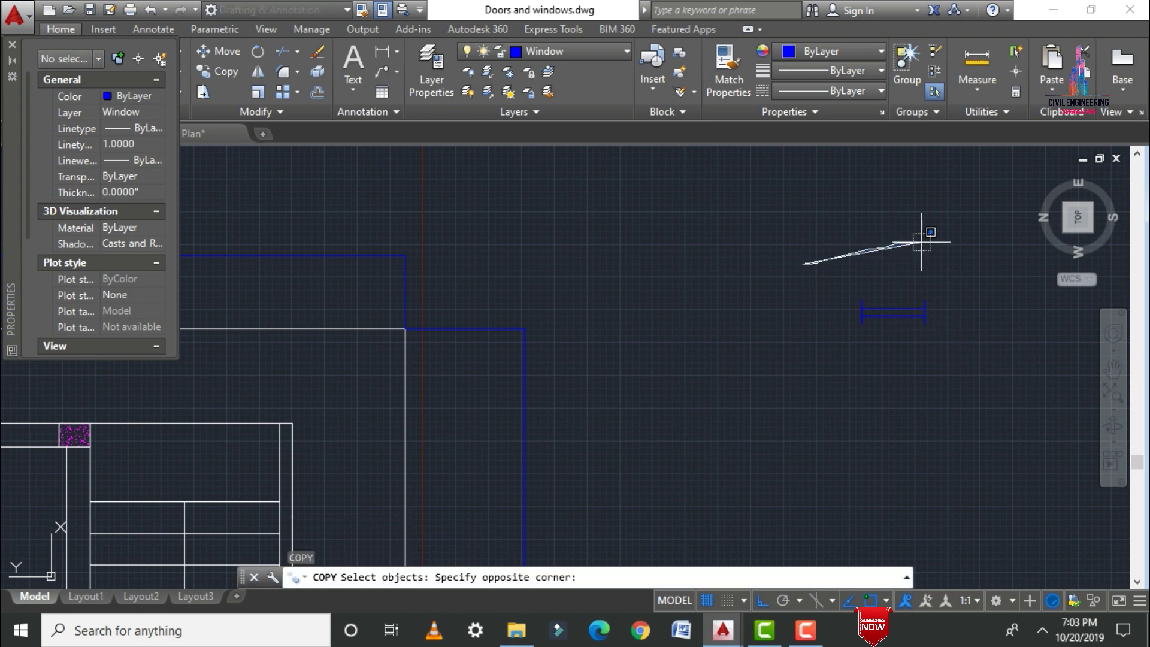
mouse_move(922, 241)
mouse_down()
mouse_move(970, 306)
mouse_move(880, 398)
mouse_move(828, 403)
mouse_up()
key(Return)
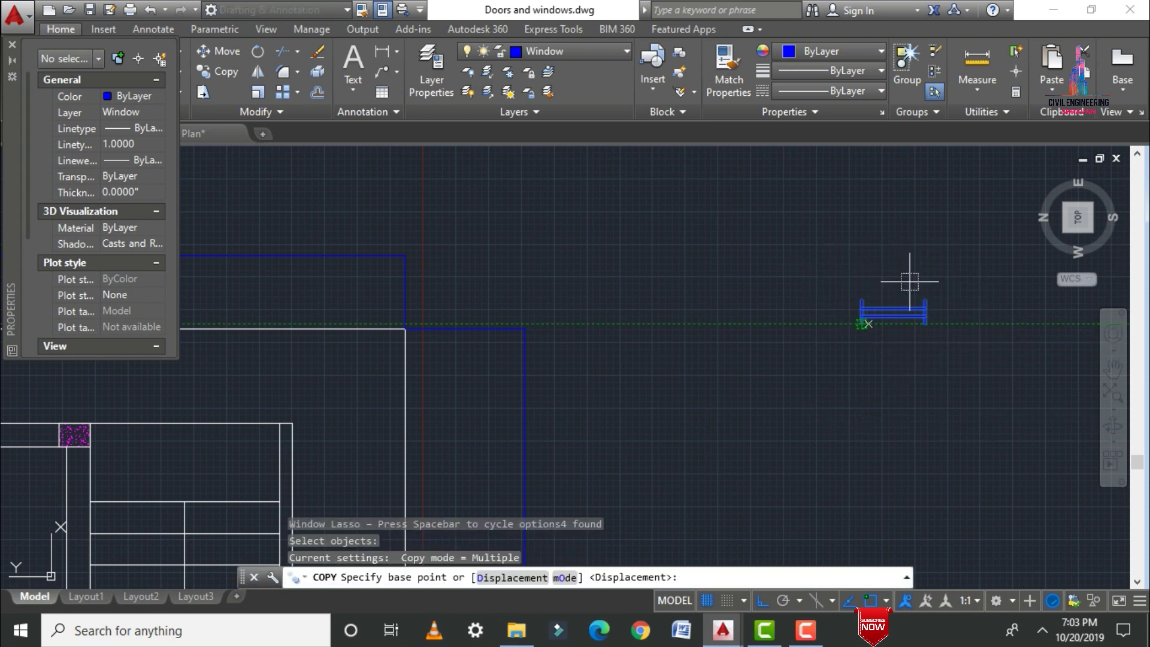
scroll(862, 328, up, 2)
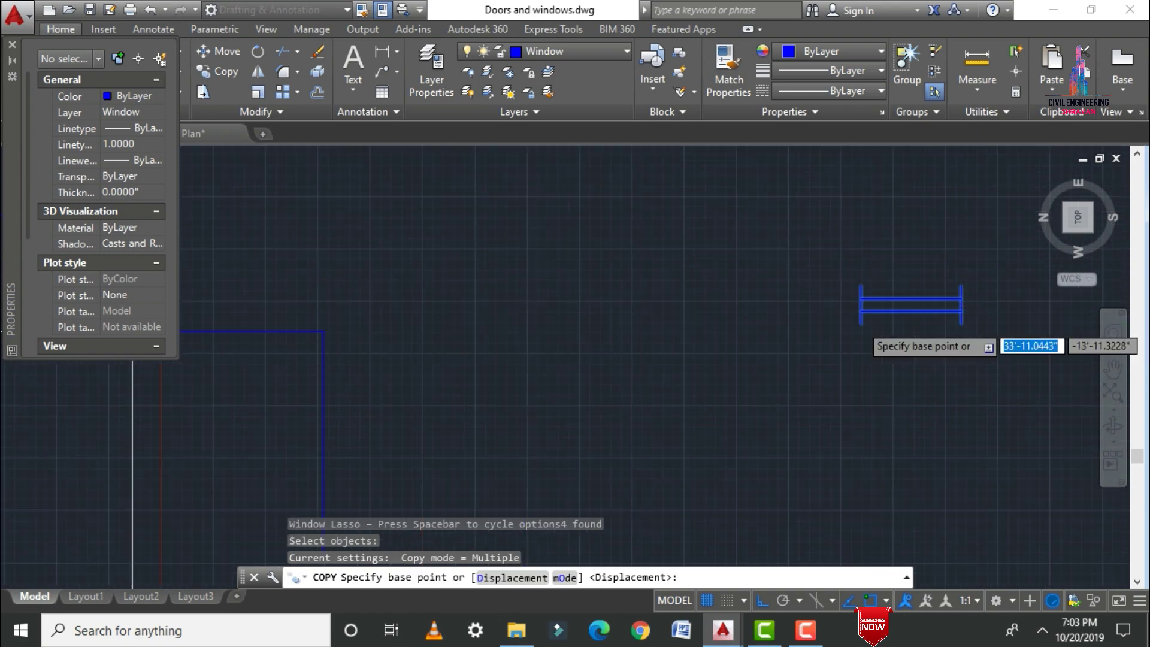
scroll(852, 321, up, 2)
click(860, 323)
scroll(860, 323, down, 4)
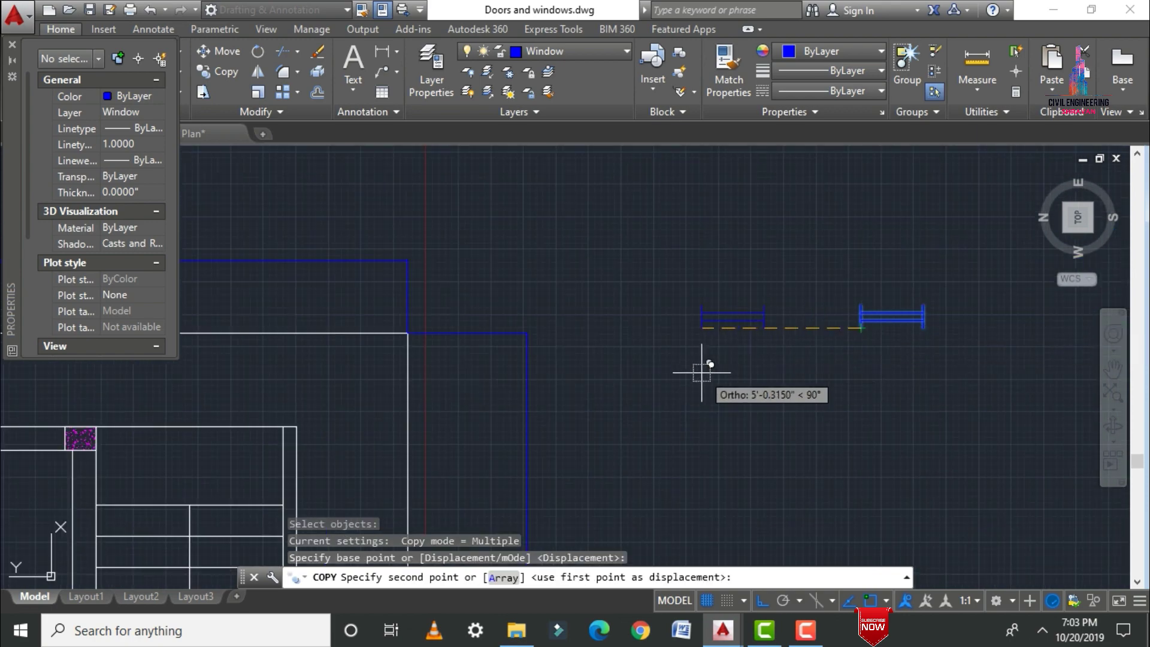
scroll(695, 374, down, 3)
key(F8)
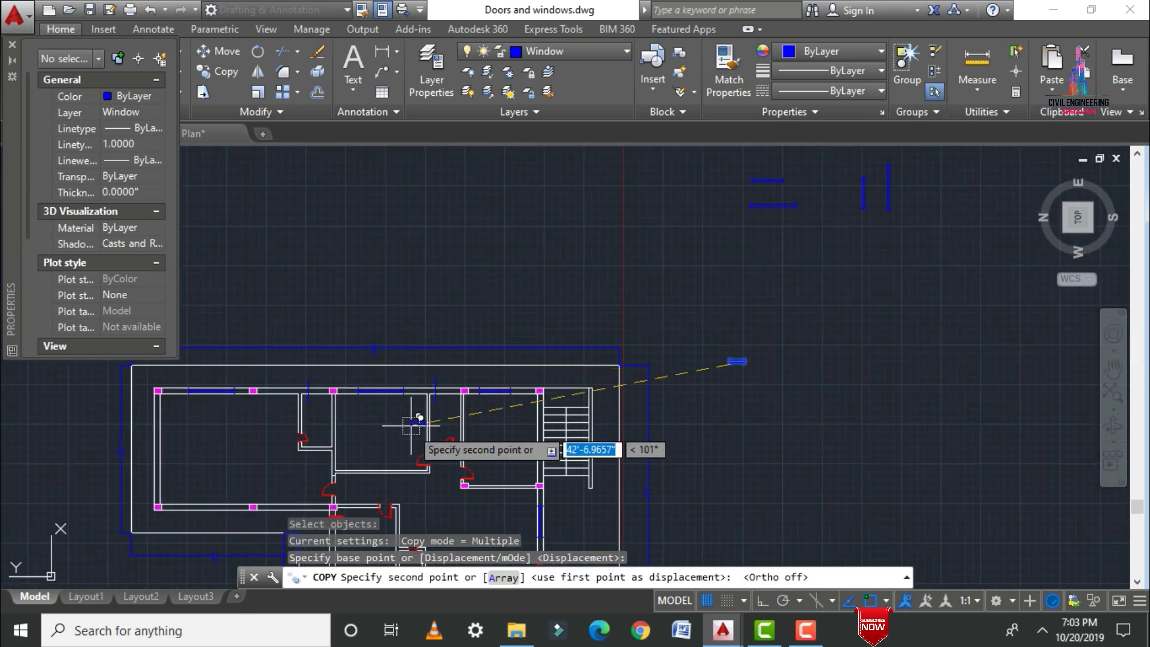
scroll(449, 379, up, 4)
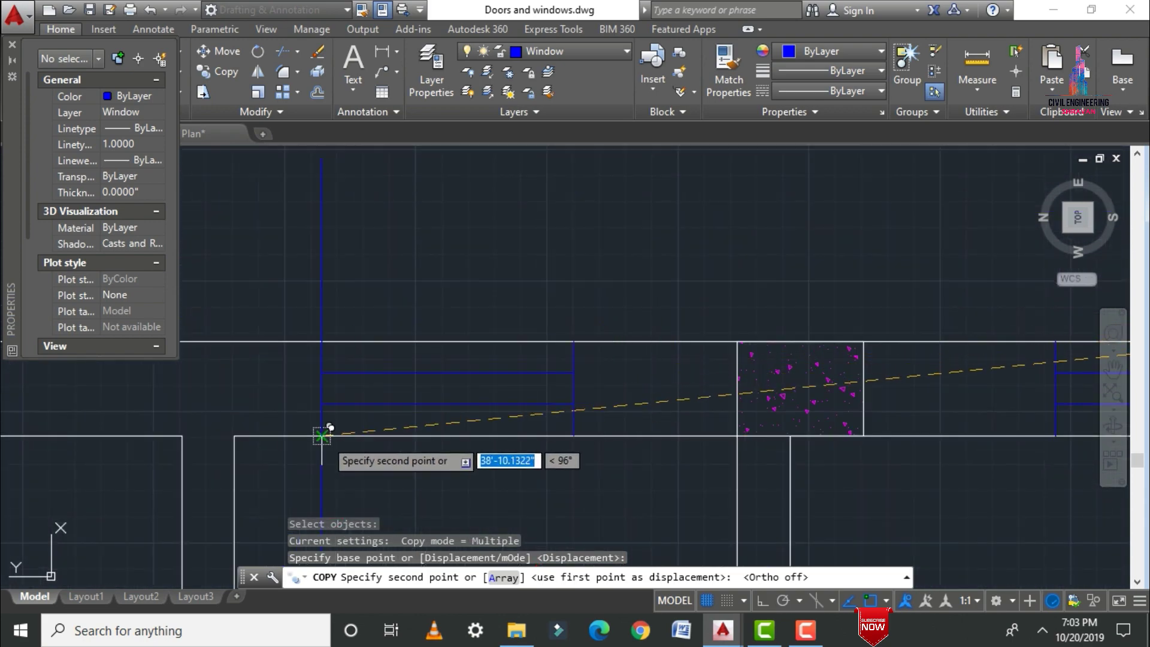
scroll(359, 383, down, 4)
Place two more copies of the 2'0" symbol at the upper-wall marker left of the third column and at the lower-wall marker
click(314, 388)
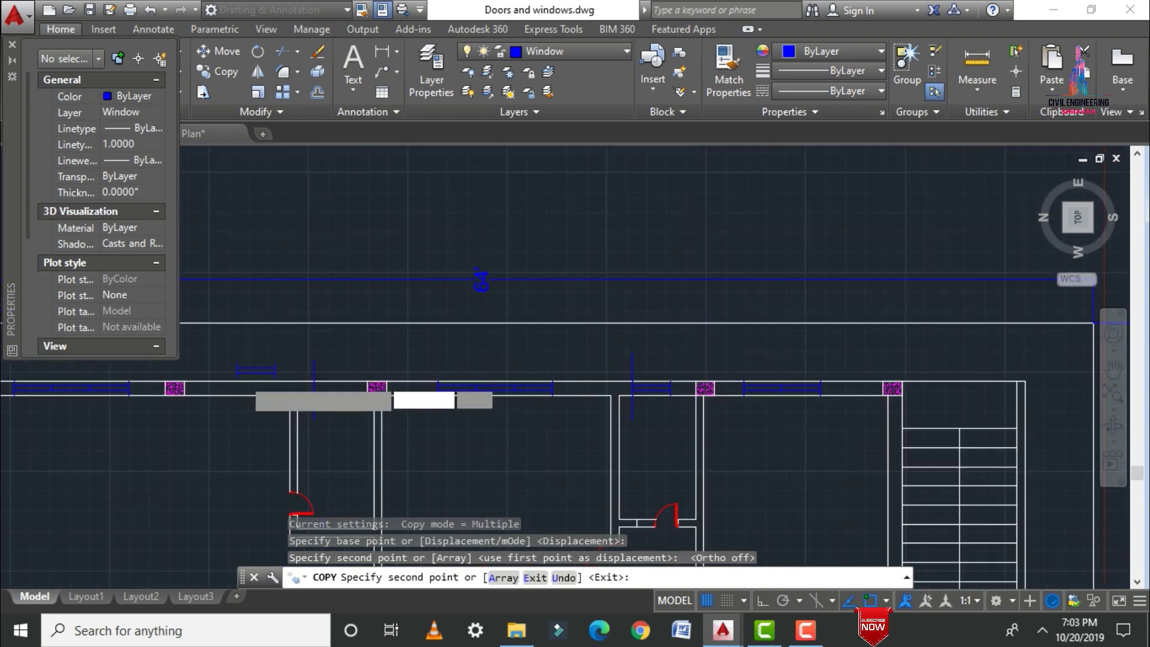
scroll(353, 429, up, 6)
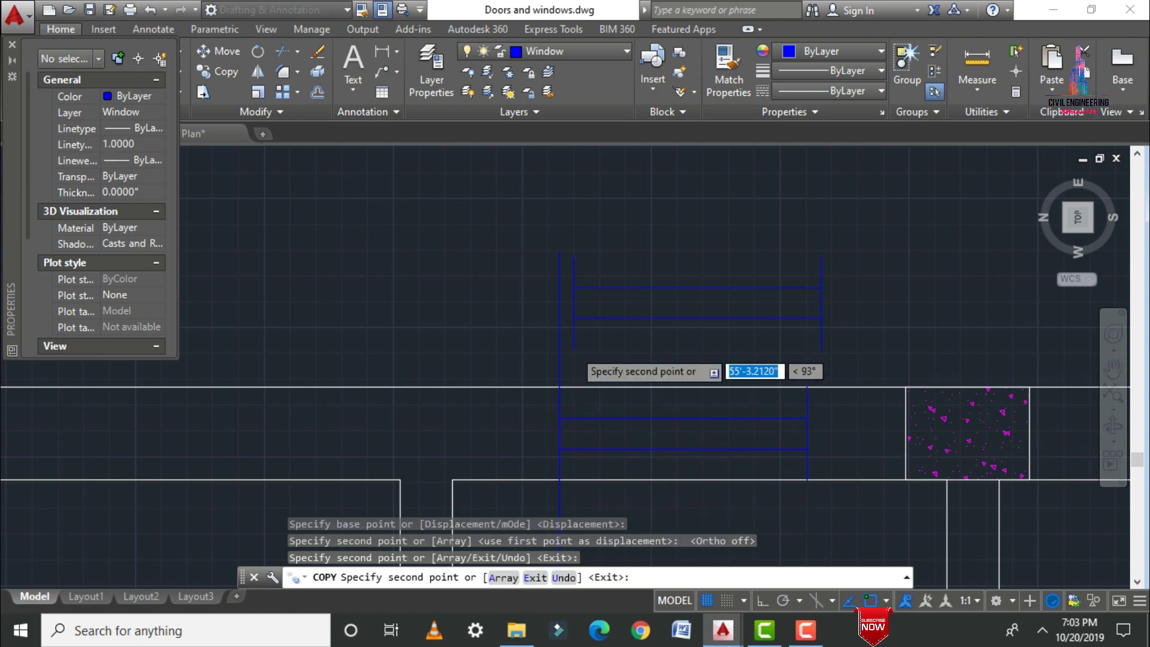
scroll(573, 351, down, 6)
scroll(661, 443, up, 4)
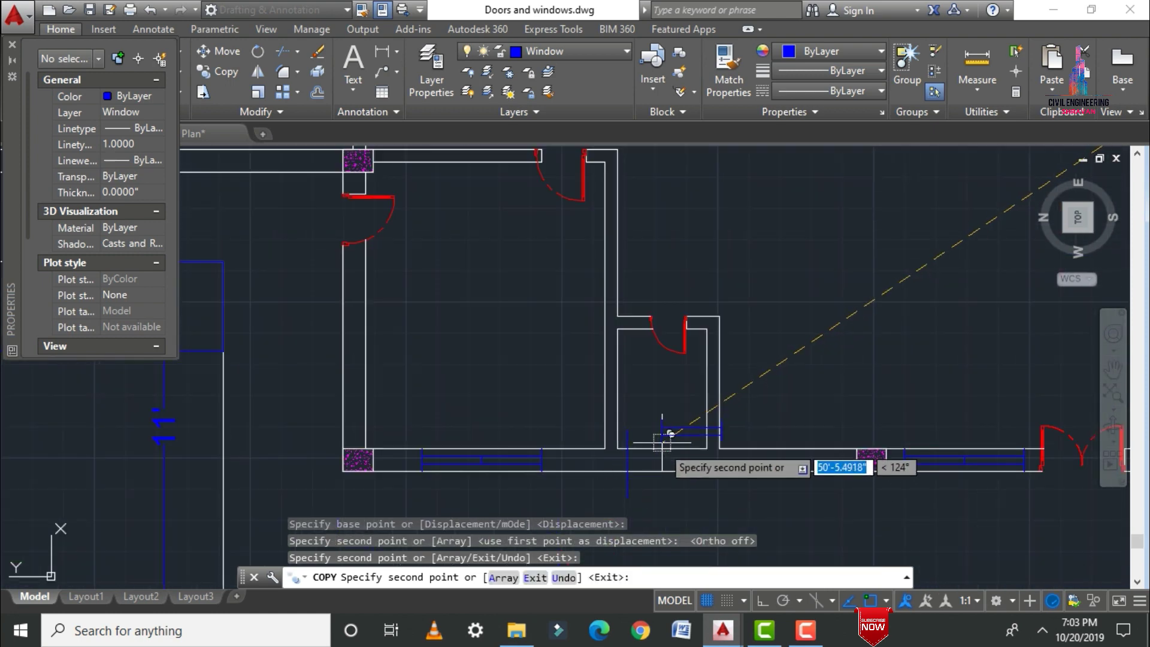
scroll(662, 443, up, 4)
click(597, 459)
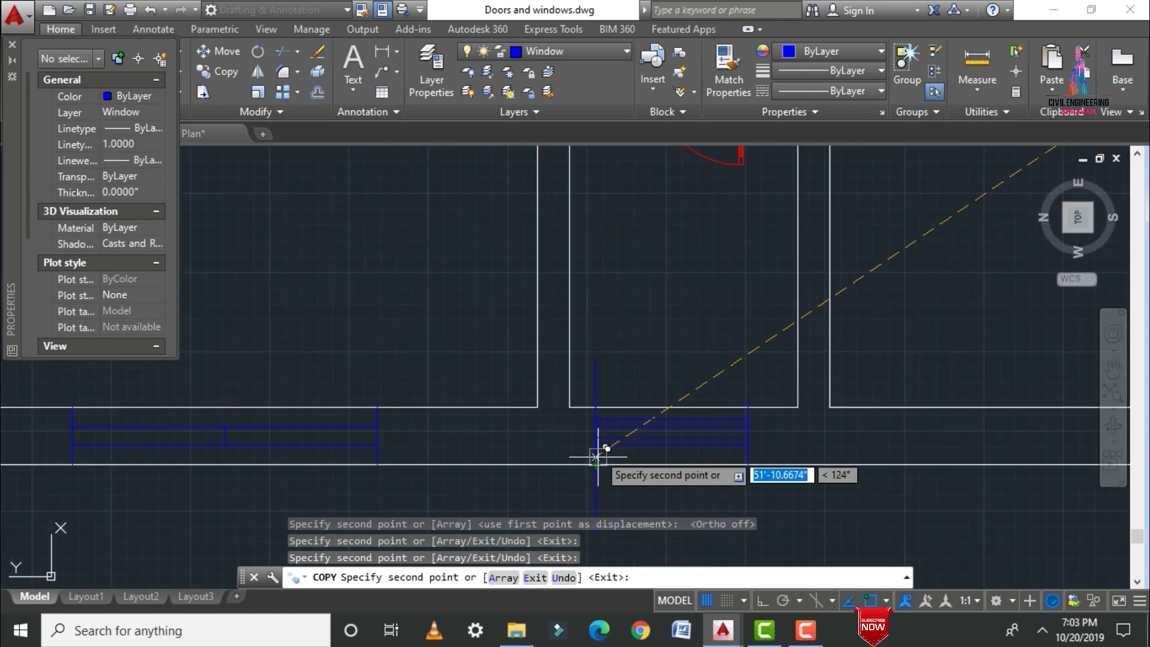
key(Escape)
Delete the three vertical marker lines at the placed 2'0" symbols in the lower and upper outer walls
click(595, 375)
key(Delete)
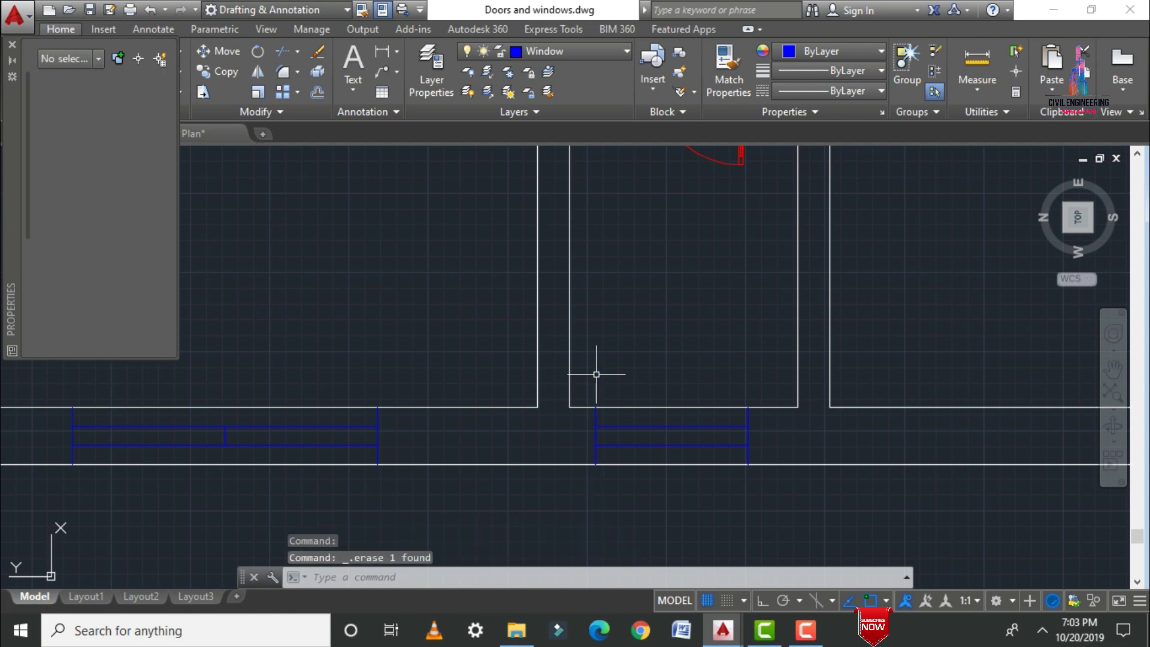
scroll(595, 374, down, 5)
scroll(536, 288, down, 2)
scroll(448, 228, up, 8)
click(422, 281)
click(448, 228)
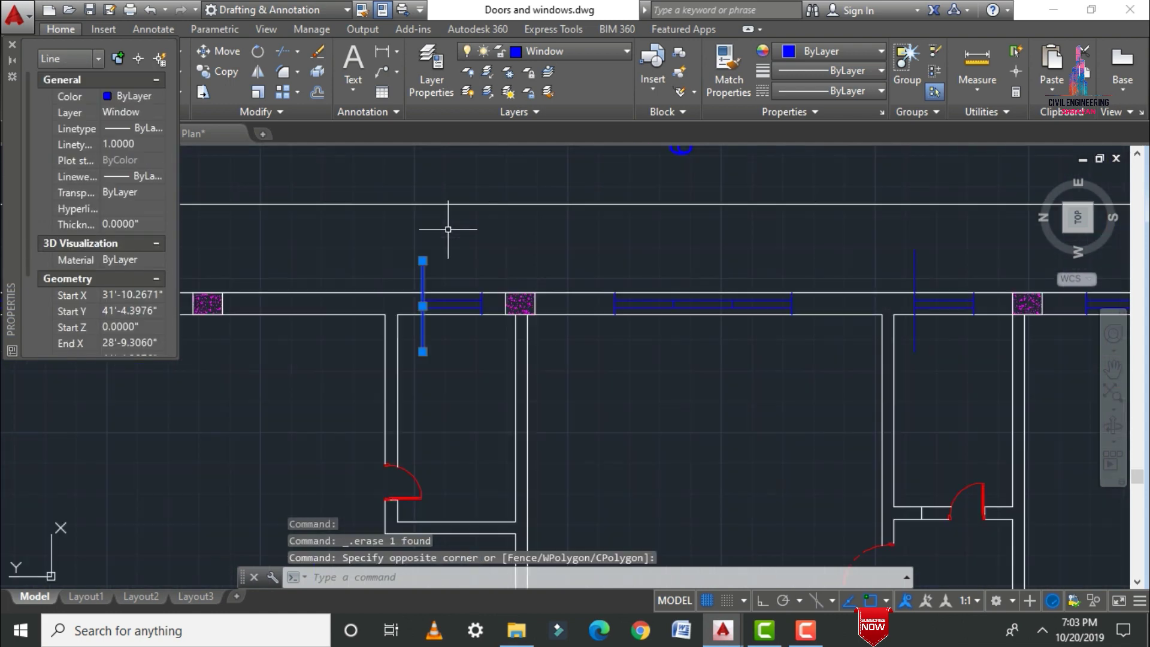
key(Delete)
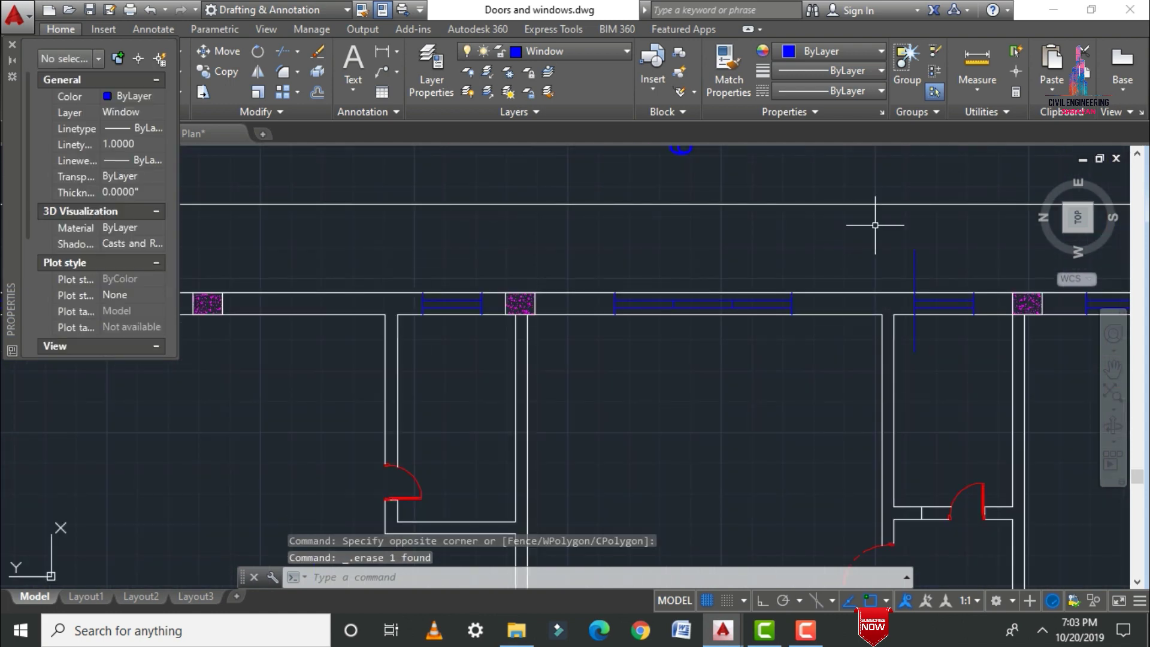
click(914, 266)
key(Delete)
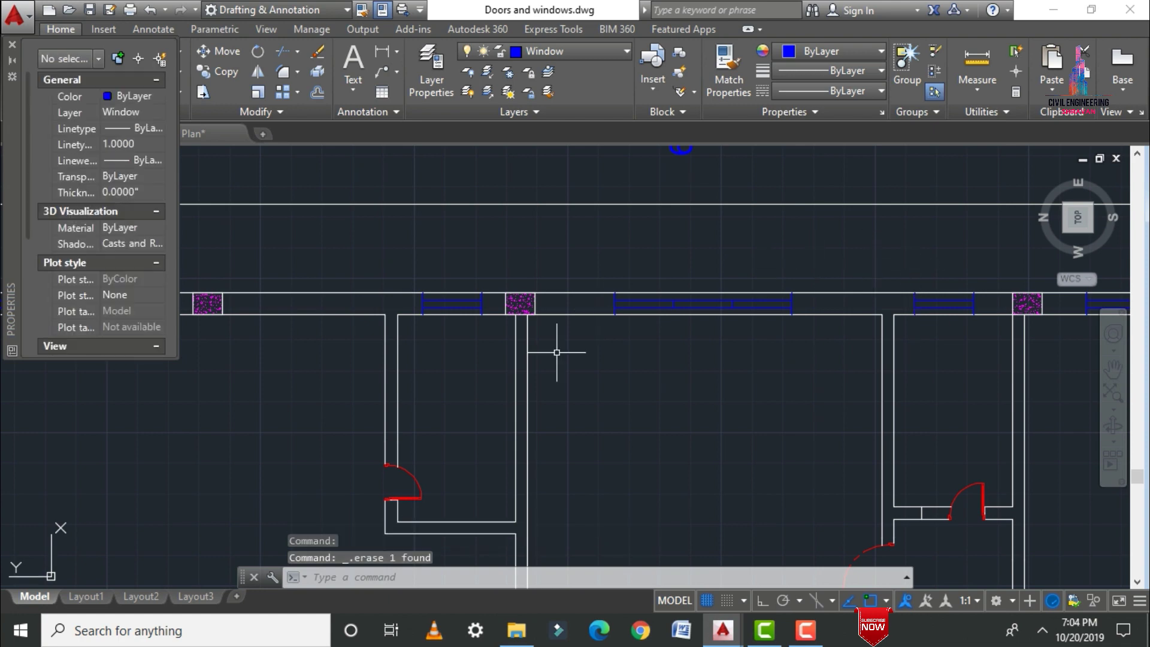
Delete the leftover source window symbols and the original 2'0" symbol outside the upper-right corner of the plan
scroll(556, 352, down, 2)
scroll(550, 379, down, 4)
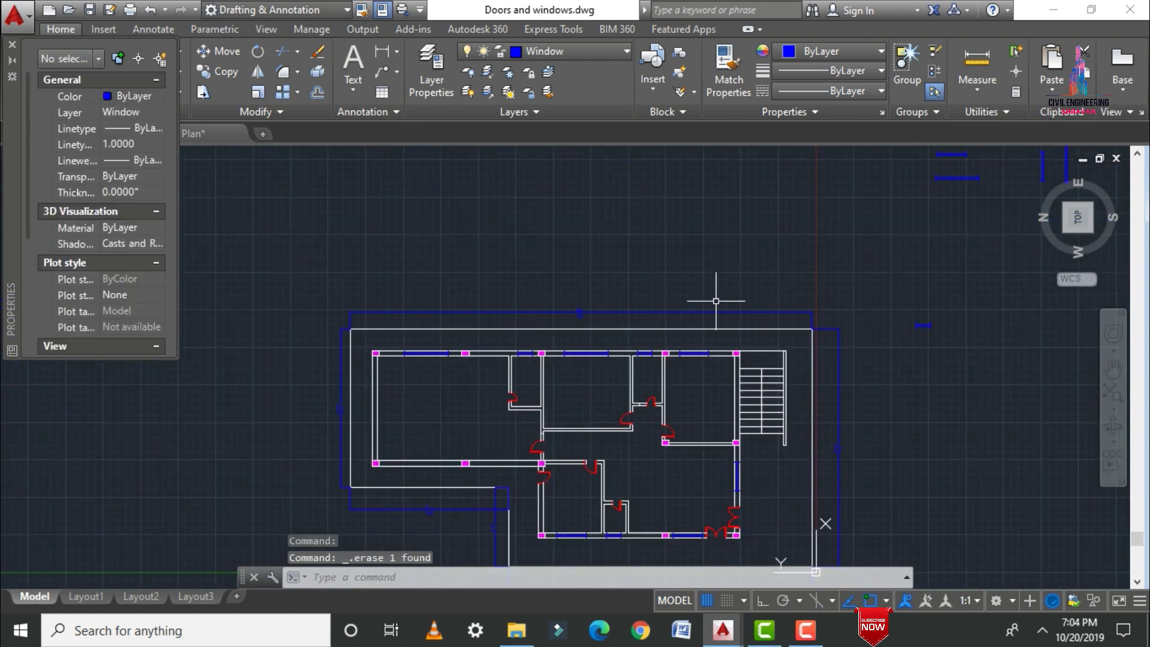
scroll(715, 300, down, 6)
click(761, 296)
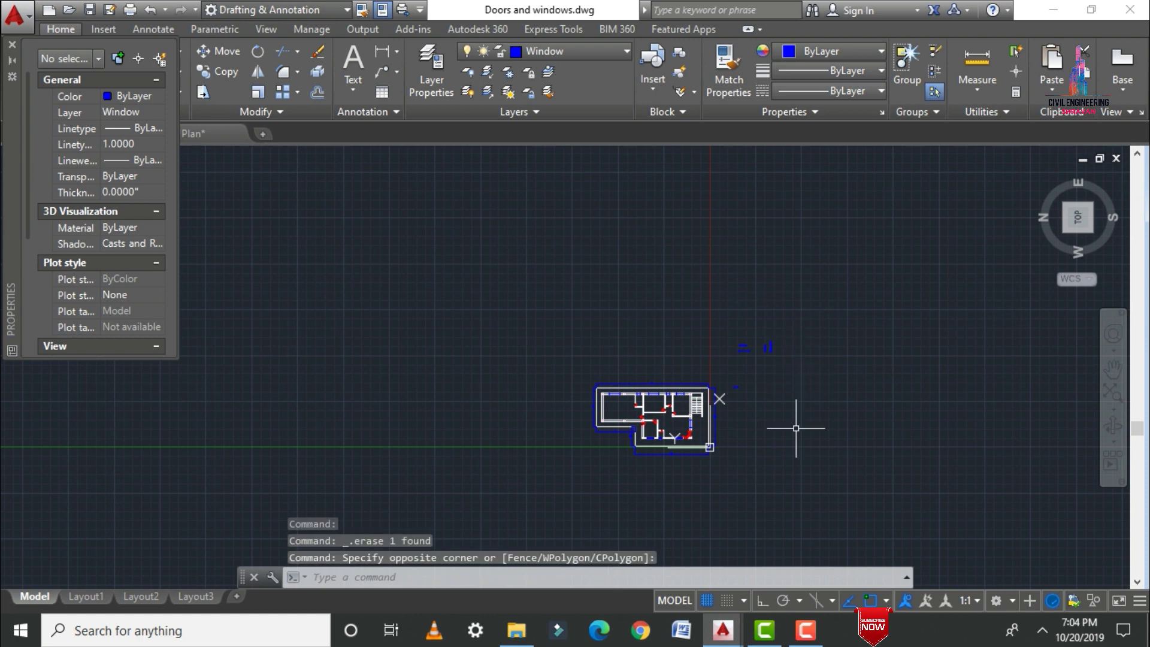
click(799, 395)
mouse_move(819, 372)
mouse_down()
mouse_move(806, 338)
mouse_move(764, 305)
mouse_move(730, 299)
mouse_move(710, 338)
mouse_up()
key(Delete)
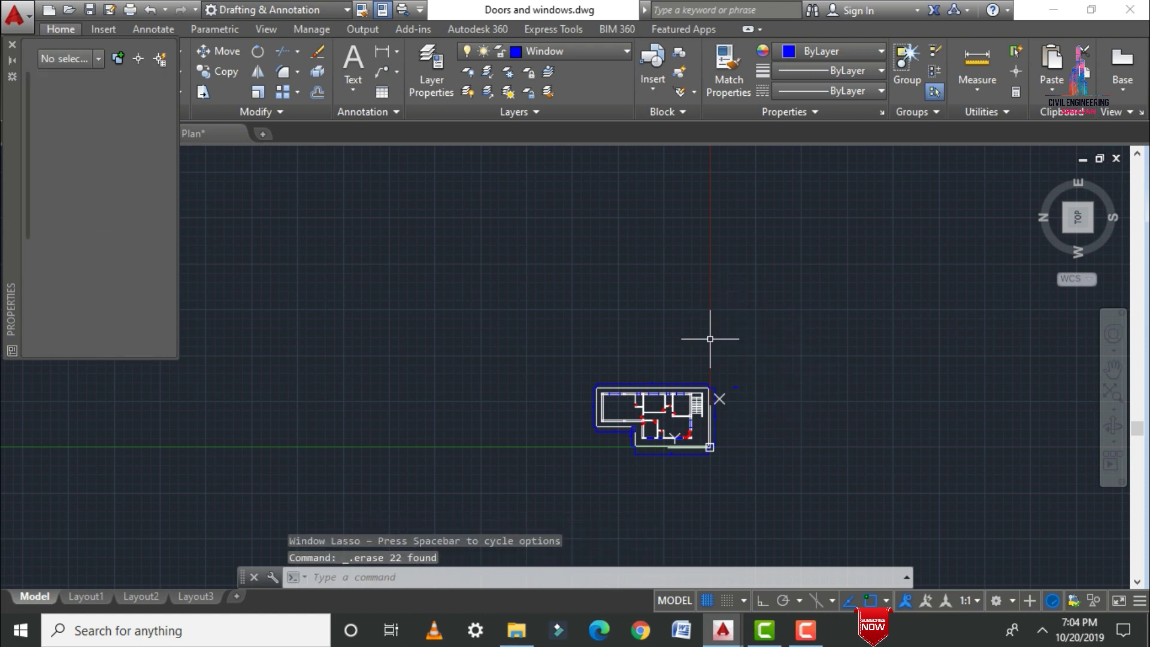
scroll(748, 406, up, 5)
click(610, 256)
mouse_move(700, 239)
mouse_down()
mouse_move(716, 319)
mouse_move(611, 371)
mouse_up()
key(Delete)
Zoom to show the whole drawing and close the Properties palette
click(610, 369)
text(a)
key(Return)
key(Escape)
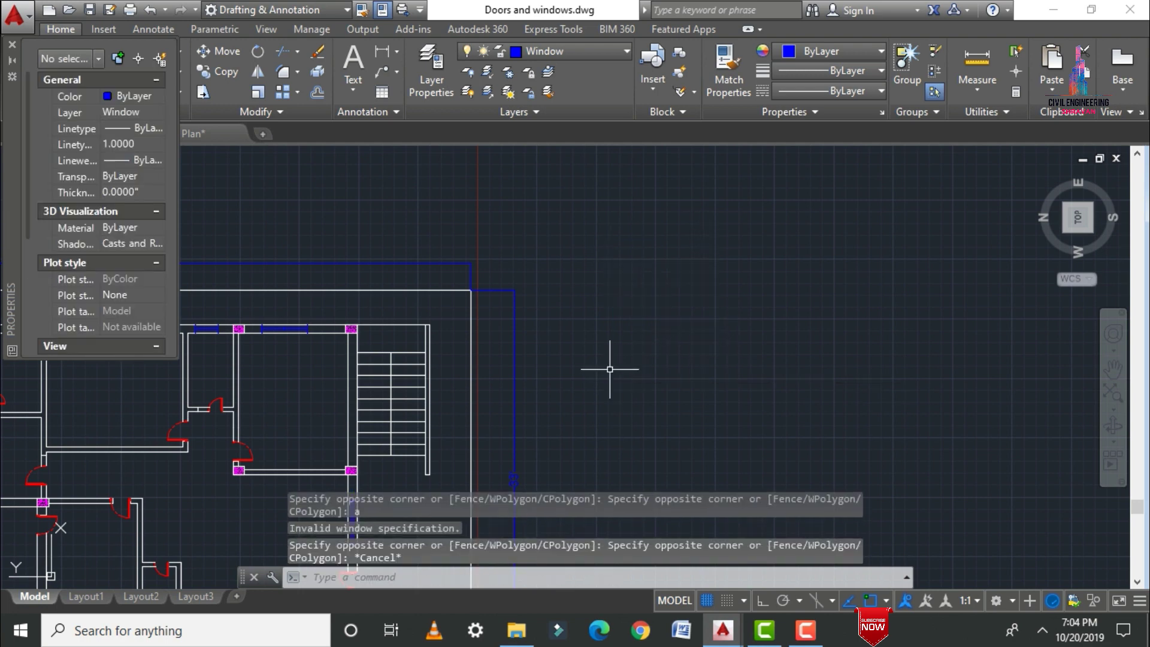
text(z)
key(Return)
text(a)
key(Return)
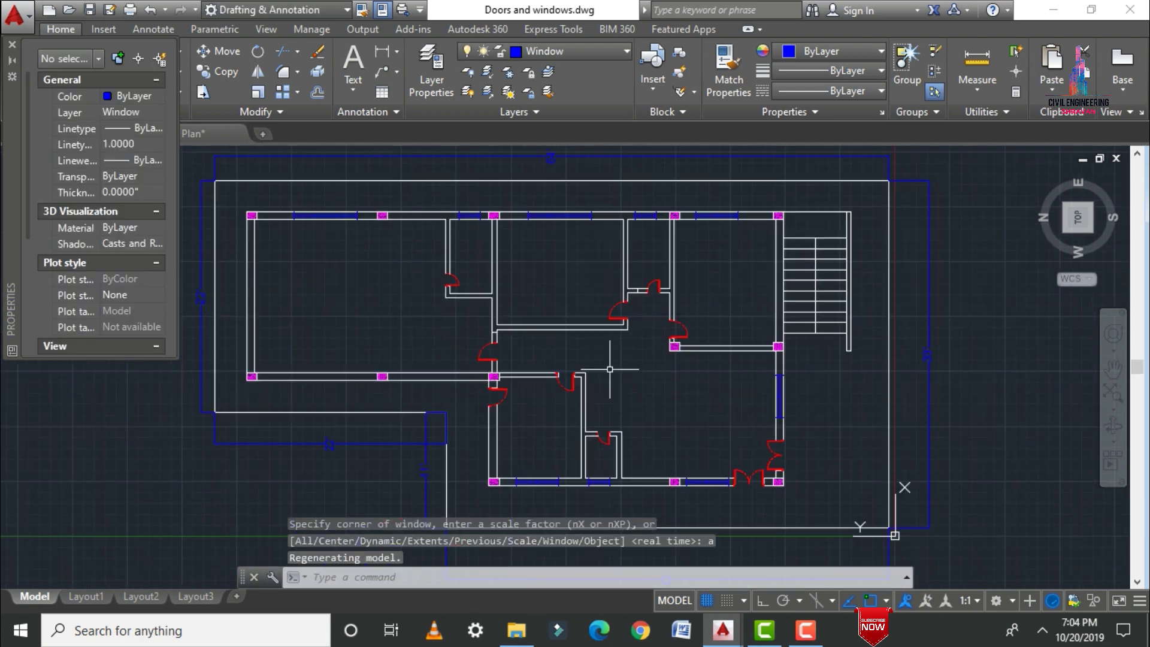
click(12, 45)
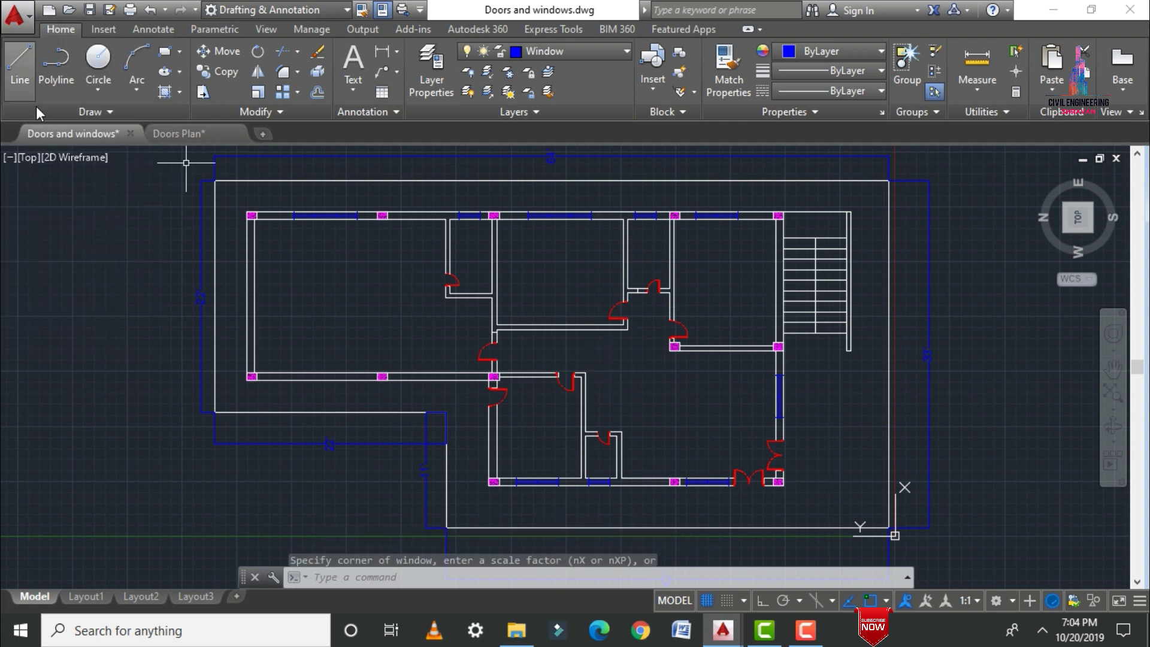
Export the drawing display to the Desktop as the PDF file "Doors and windows.pdf"
click(30, 23)
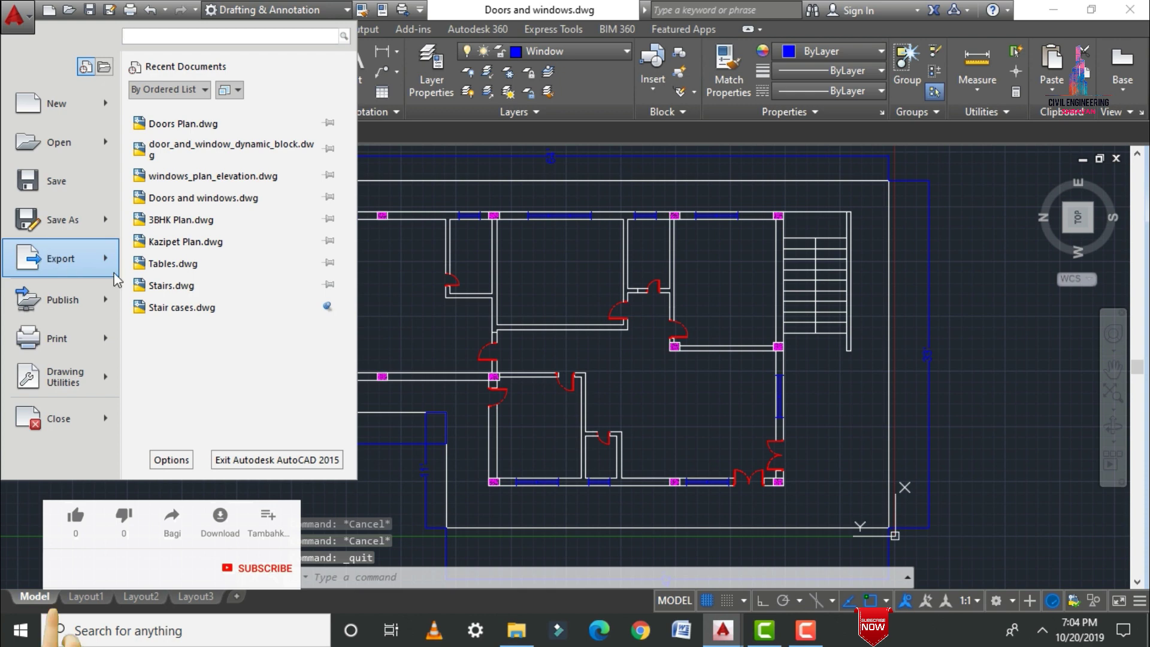
key(Escape)
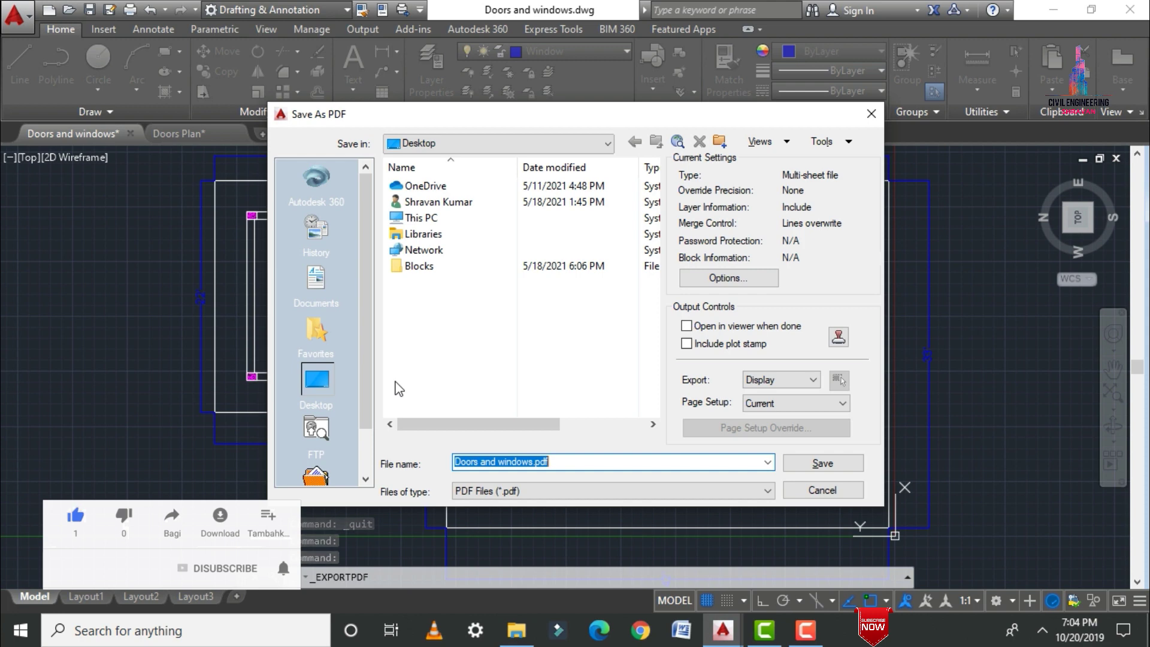
key(Return)
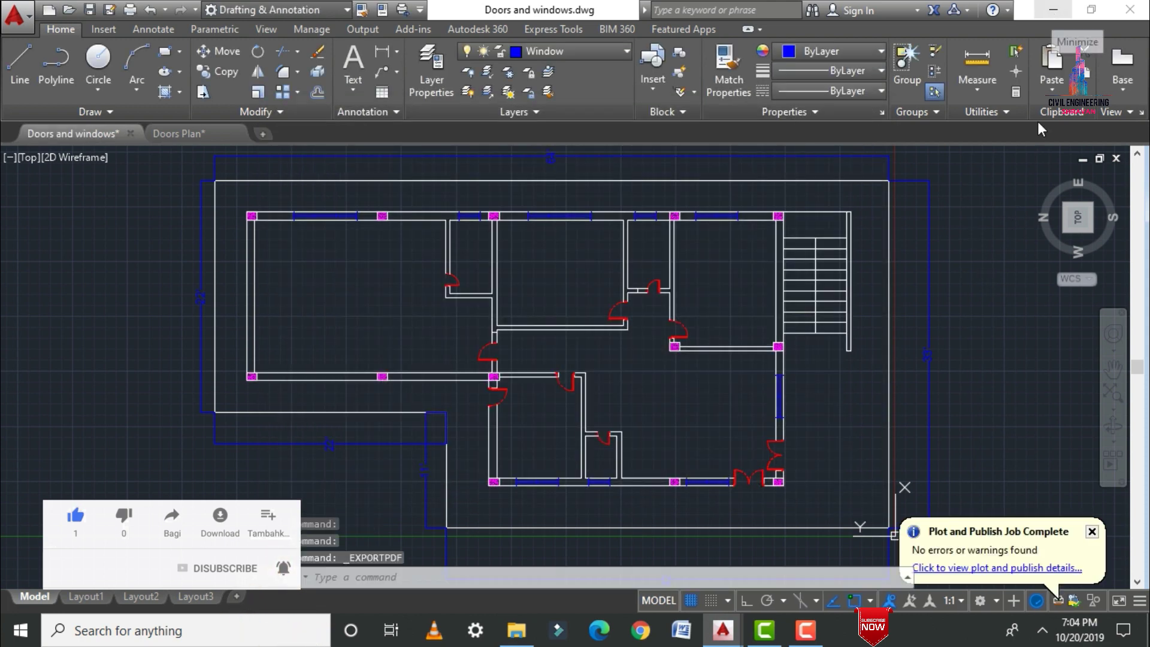
Open the exported "Doors and windows" PDF from the desktop in Adobe Reader and examine the doors and windows in the plan
click(1052, 8)
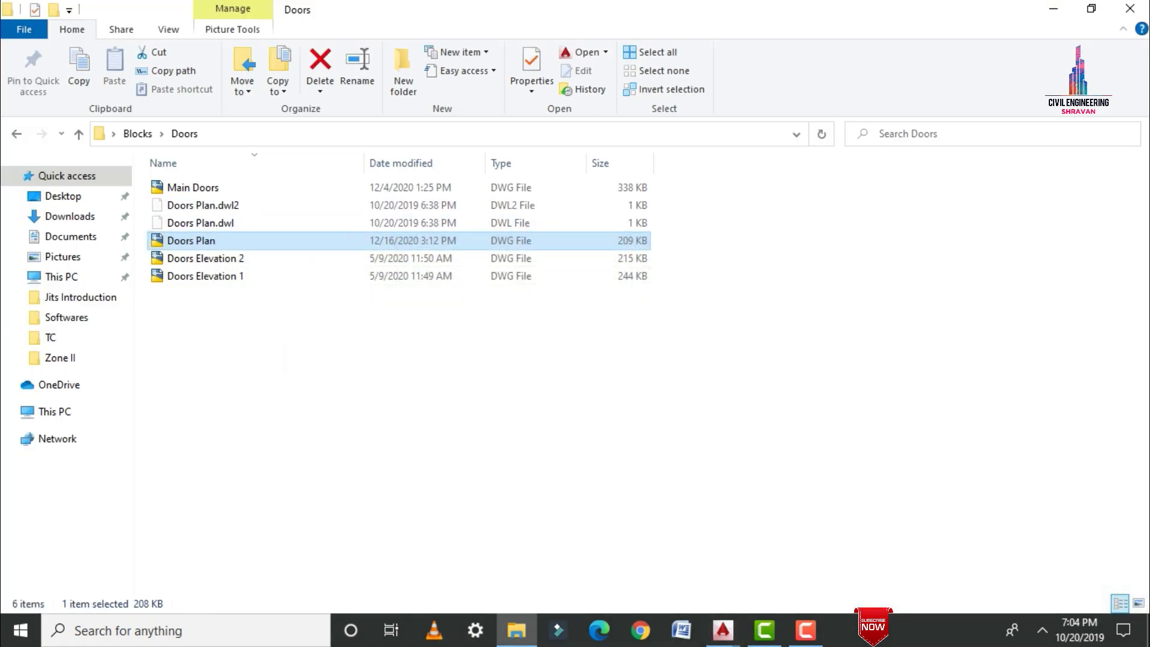
click(1052, 8)
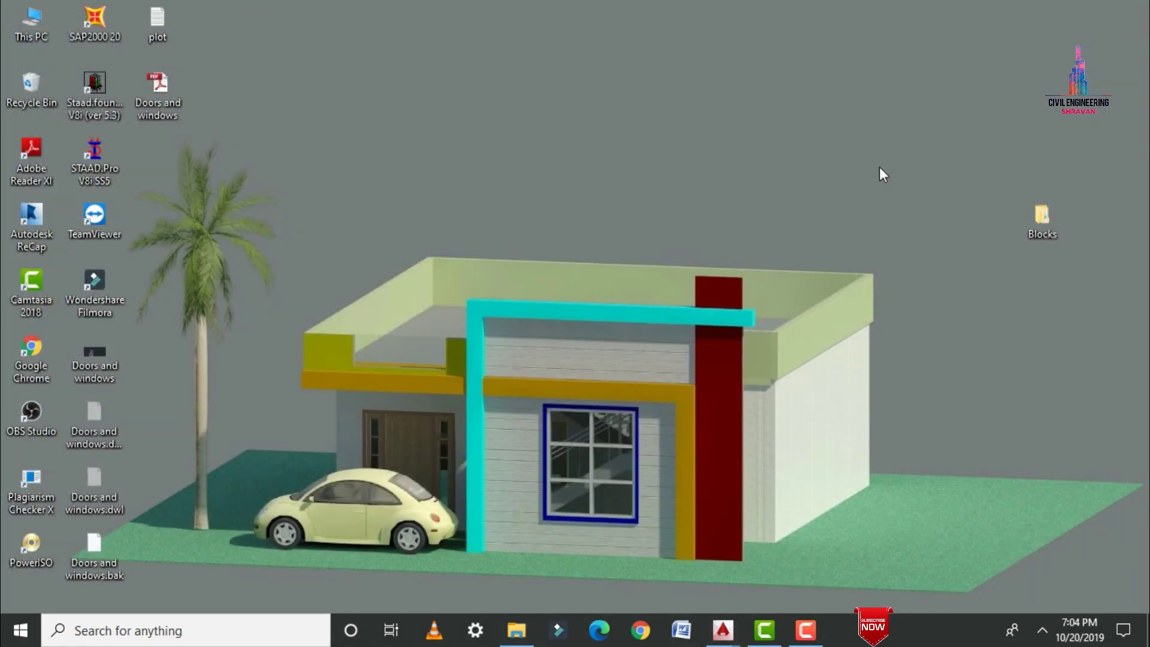
double_click(151, 95)
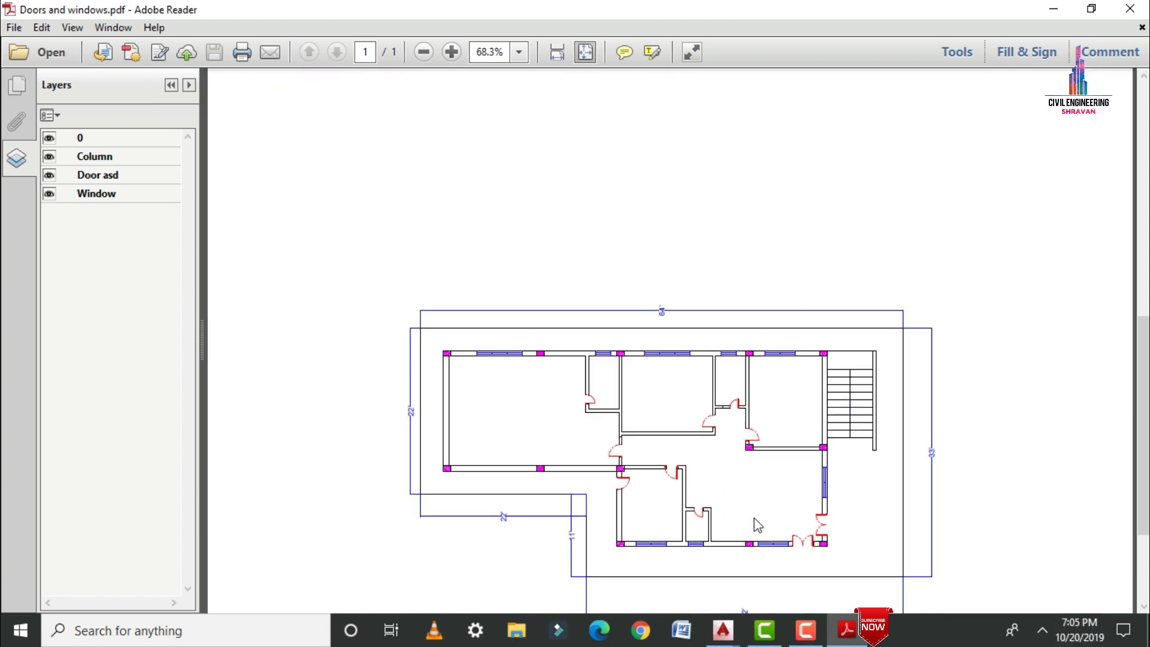
ctrl+scroll(803, 527, up, 3)
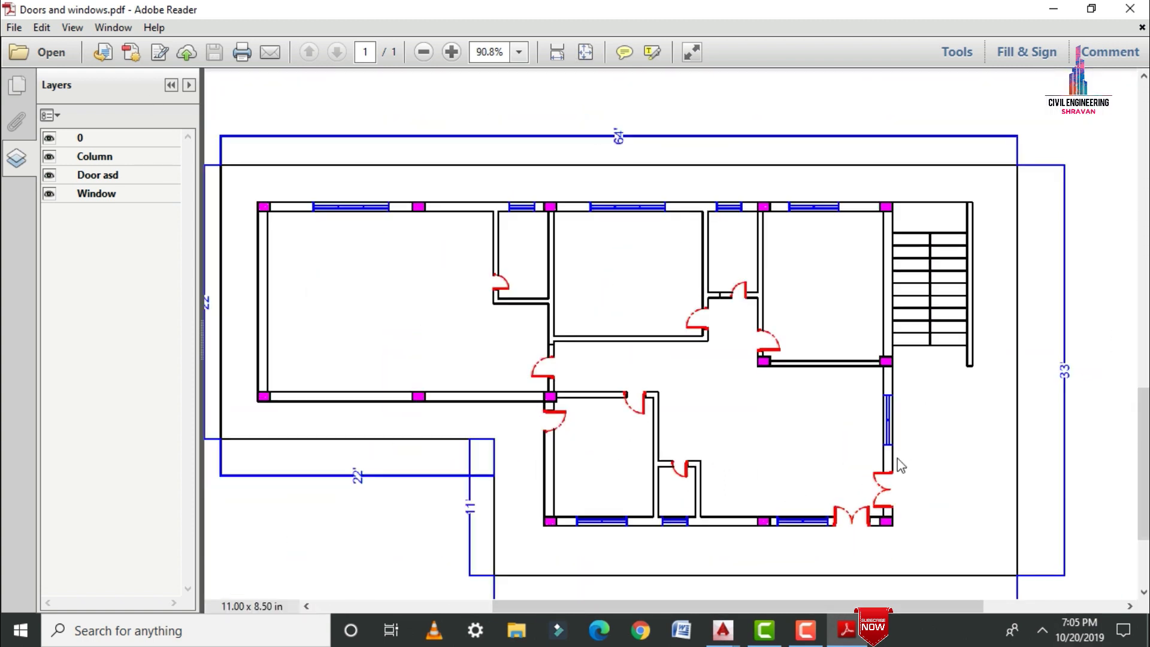
scroll(877, 521, down, 1)
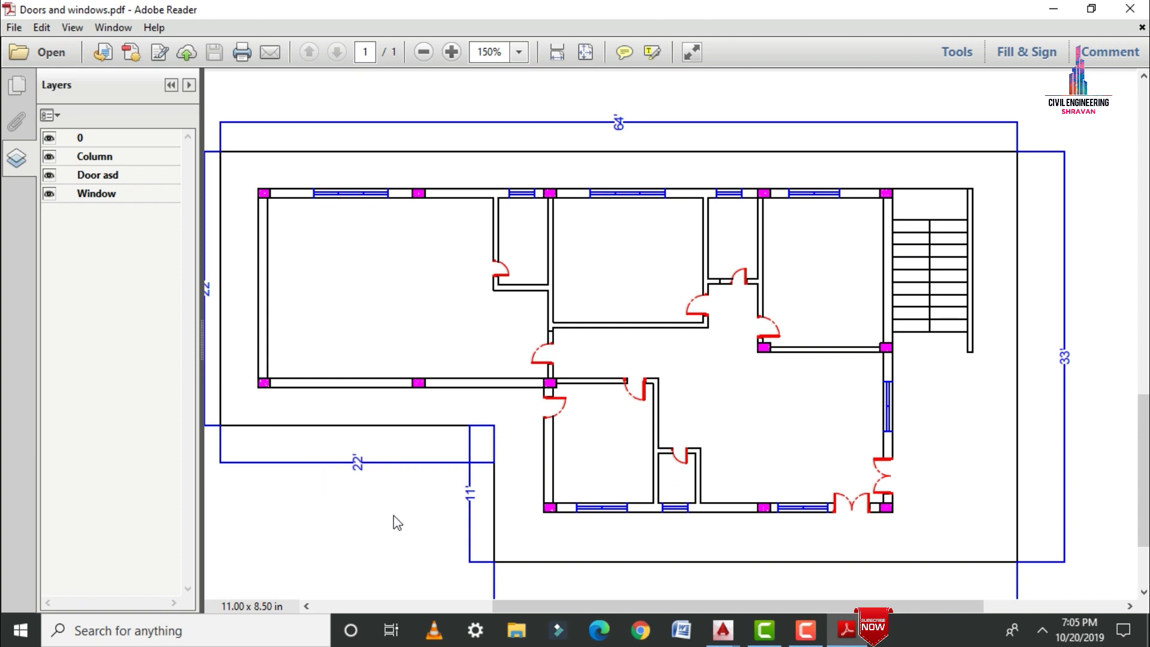
ctrl+scroll(395, 518, up, 1)
ctrl+scroll(393, 512, down, 1)
ctrl+scroll(754, 398, down, 2)
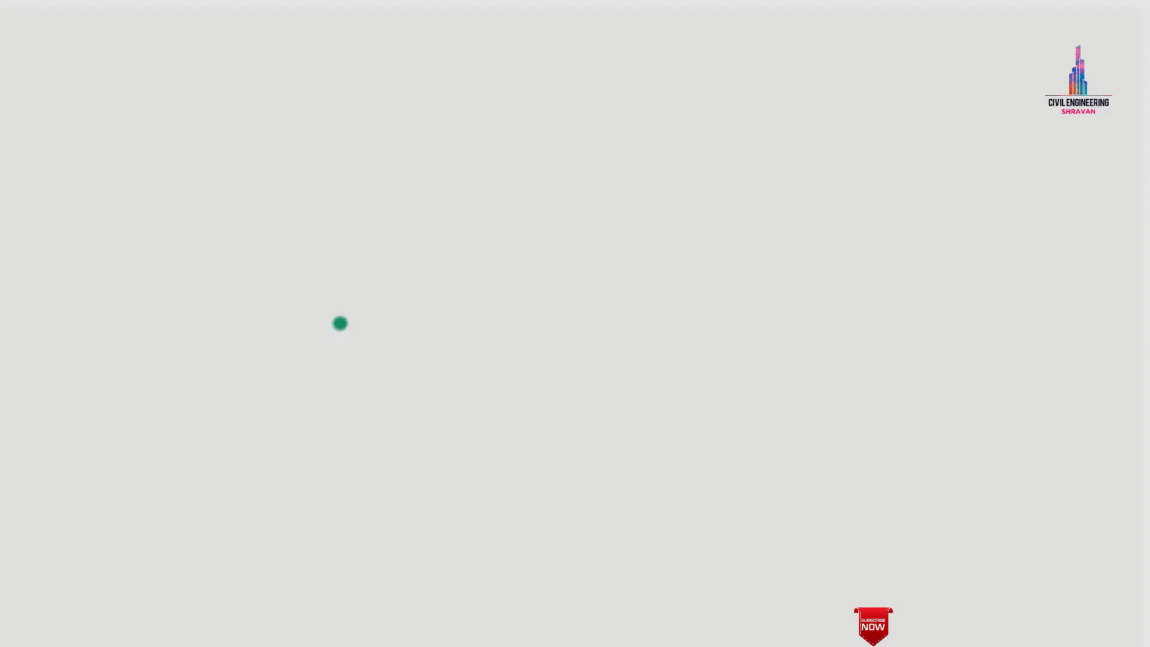